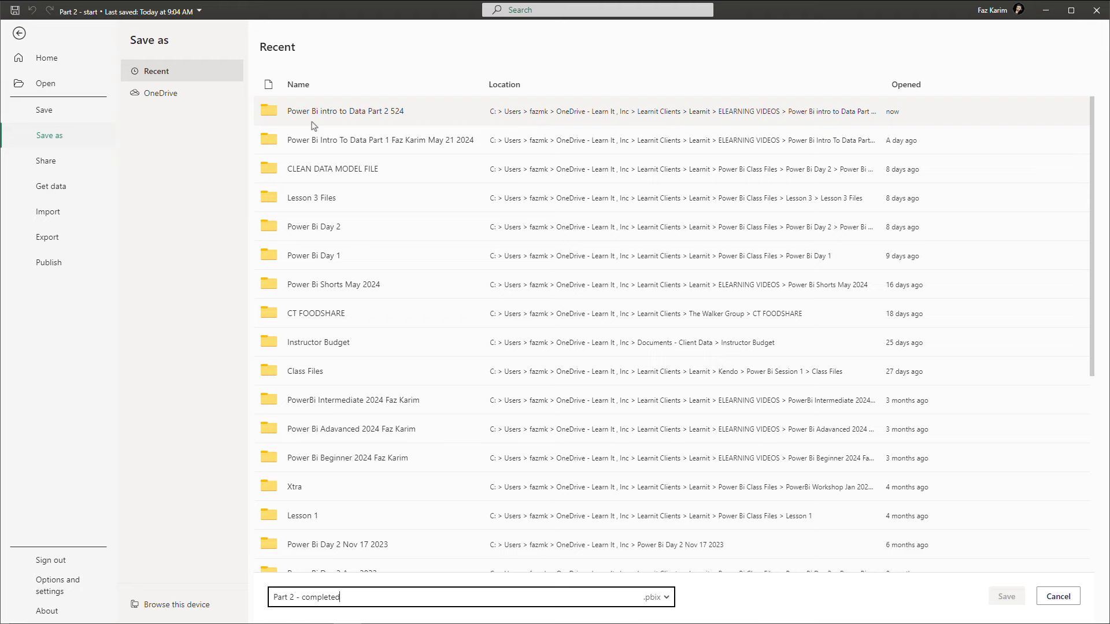
Step: Save the report in .pbix format under the file name "Part 2 - completed"
key("Tab")
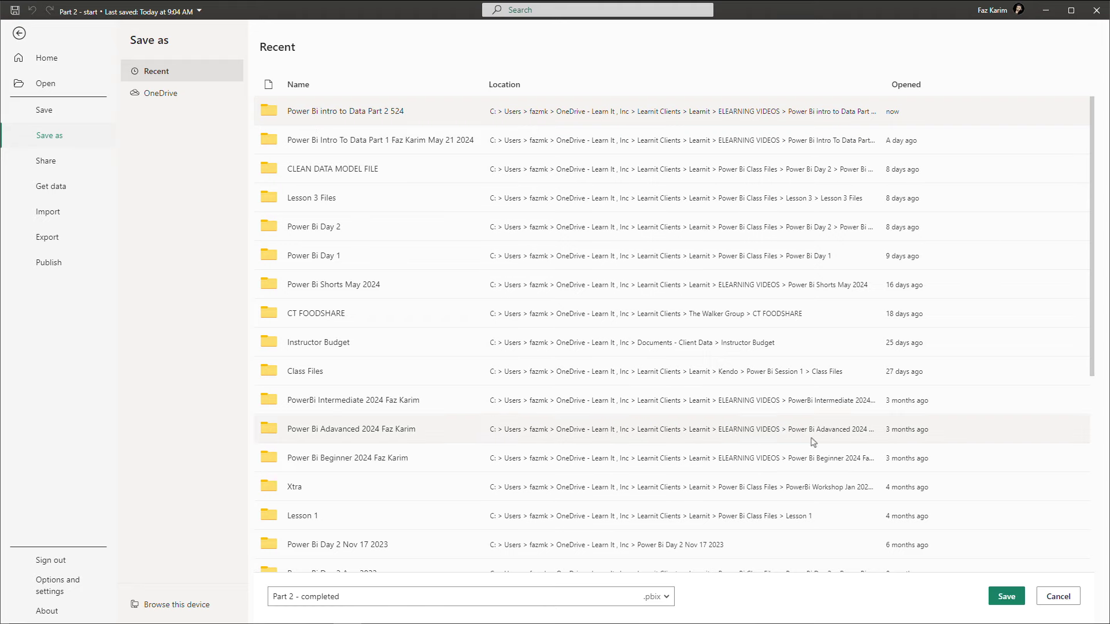
left_click(1005, 596)
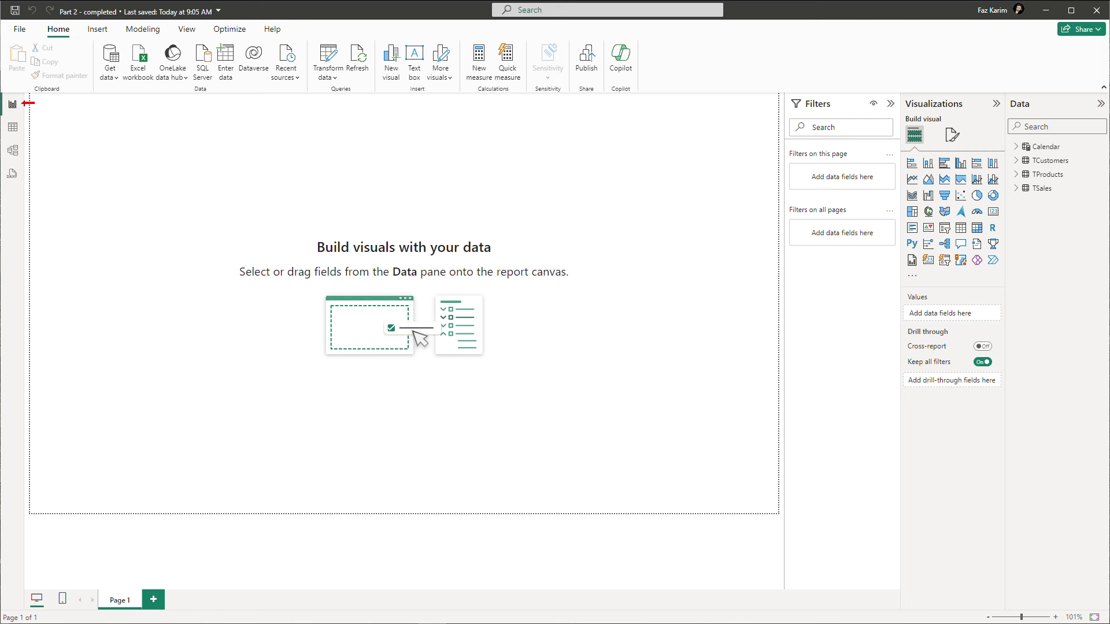
left_click_drag(23, 126, 39, 126)
left_click_drag(22, 174, 34, 174)
left_click_drag(789, 79, 790, 89)
left_click_drag(909, 80, 909, 89)
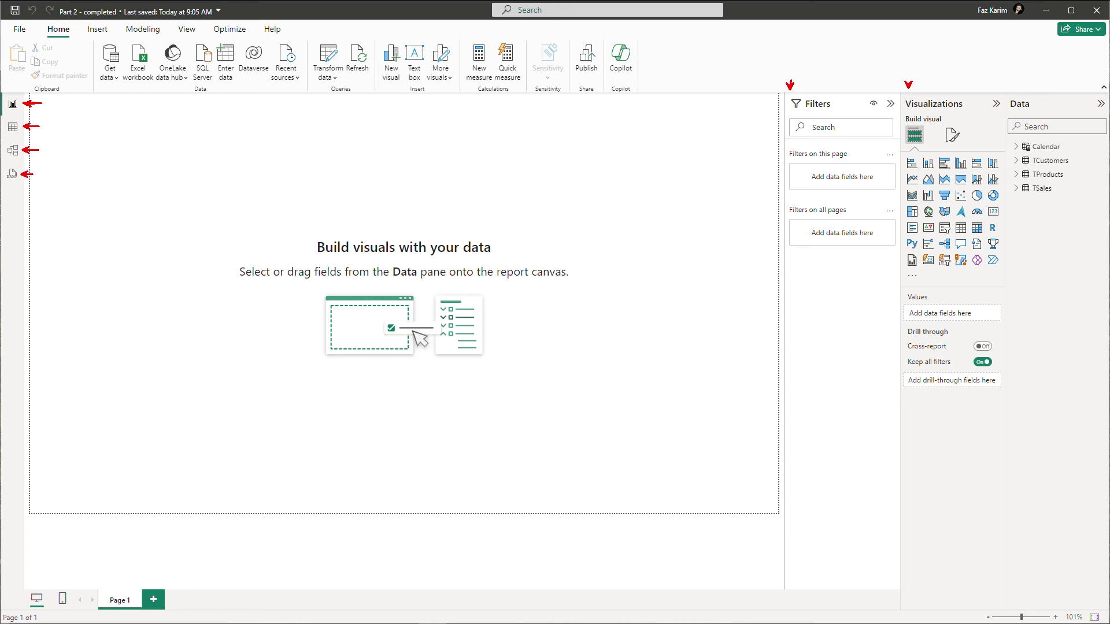
left_click(1012, 91)
Step: Look at the report page's view options for gridlines, snap to grid and locking objects
left_click(186, 29)
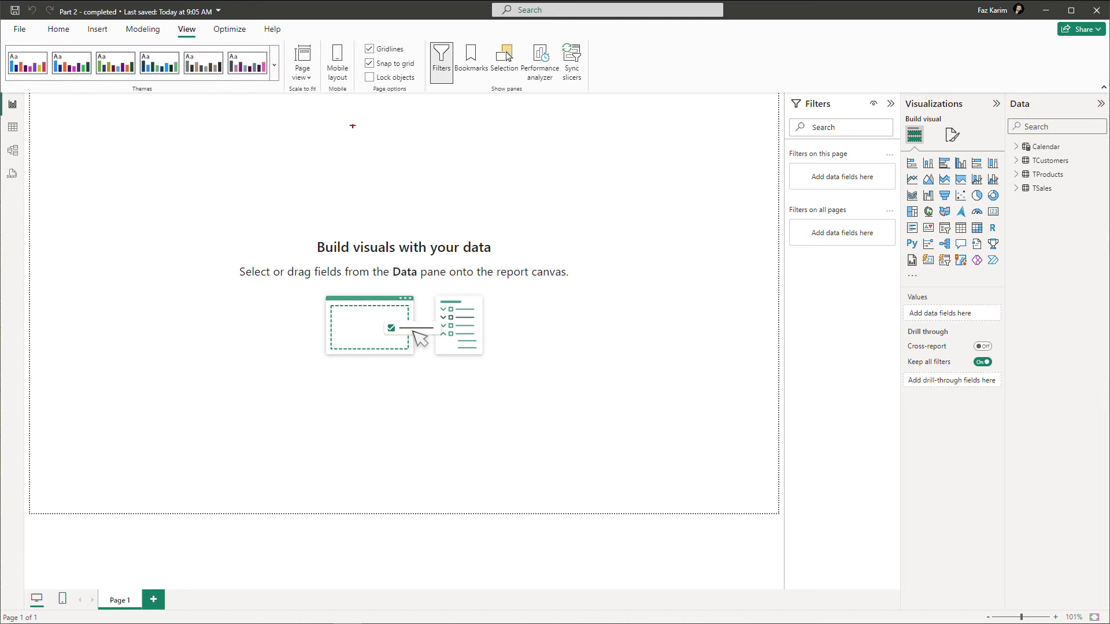
mouse_move(352, 36)
left_mouse_down()
mouse_move(399, 89)
mouse_move(426, 94)
left_mouse_up()
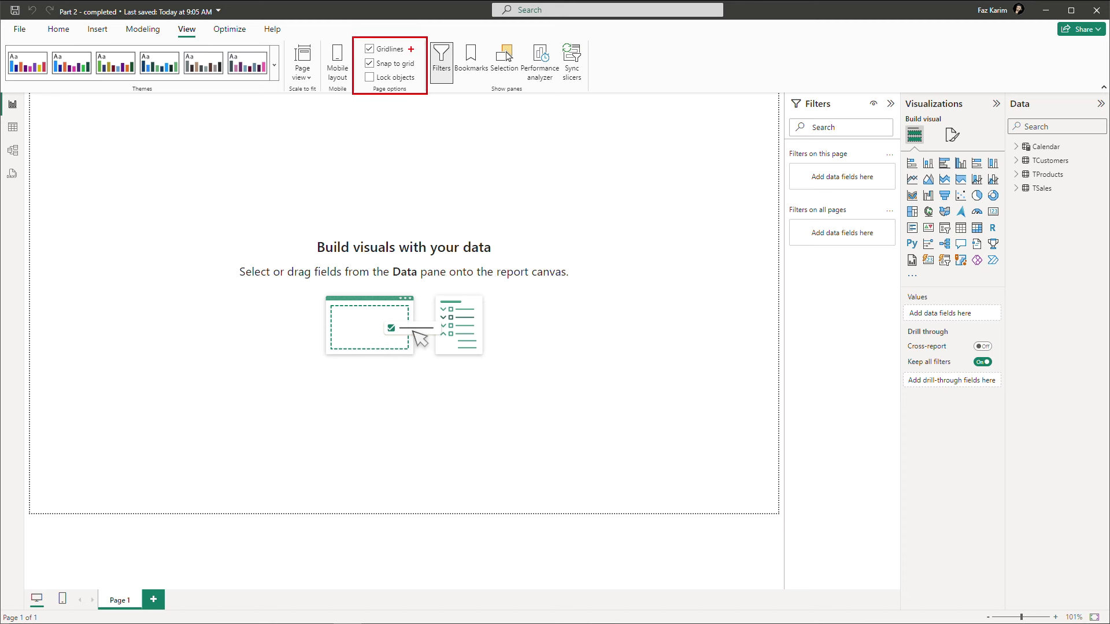
left_click(411, 49)
left_click(421, 64)
key("Escape")
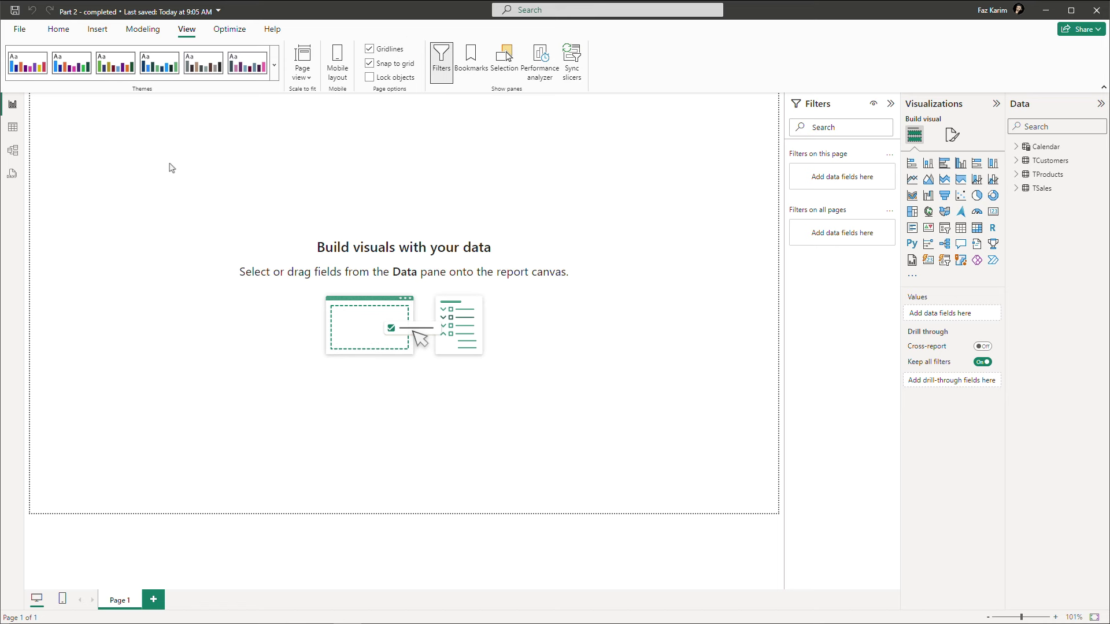
Step: Open the Calendar table's data and review the formulas of its Month Name, Month Number and Year columns
left_click(12, 127)
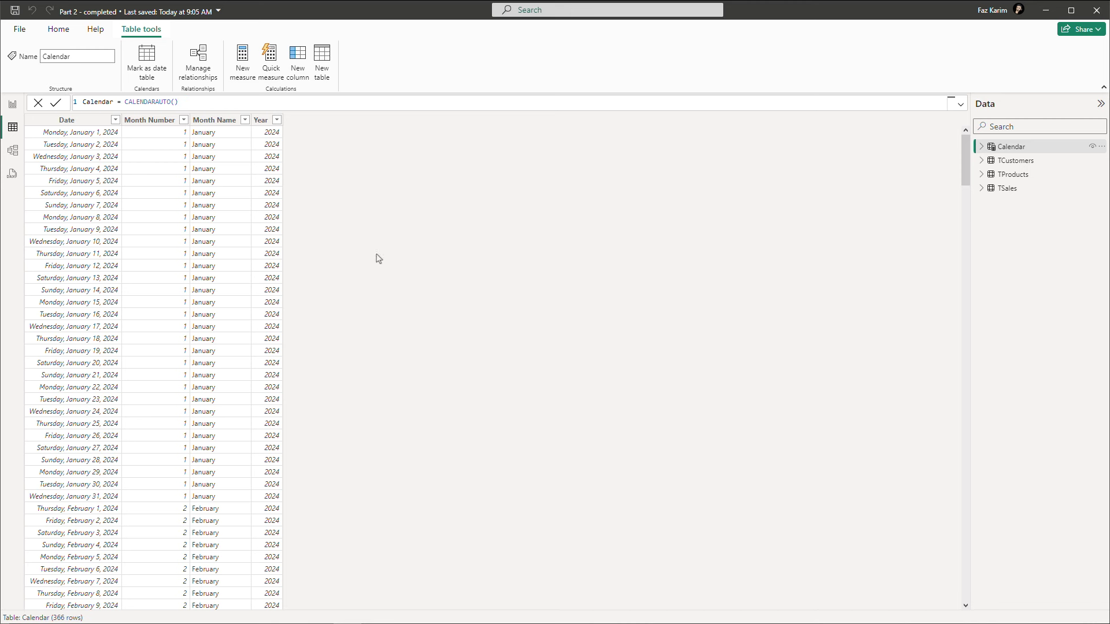
left_click(981, 146)
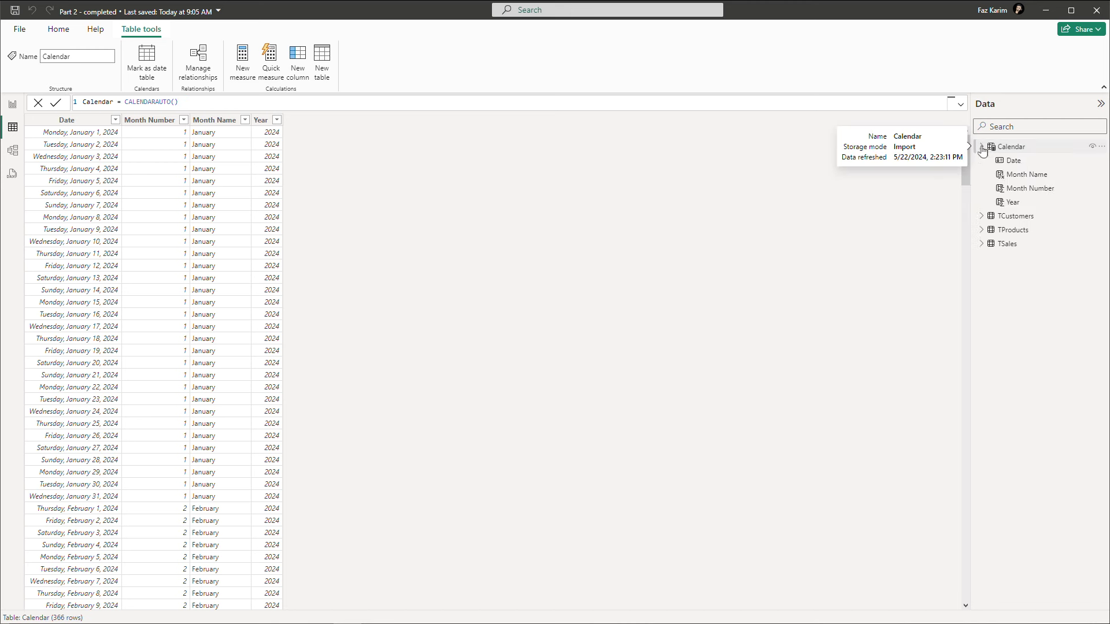
left_click(1021, 176)
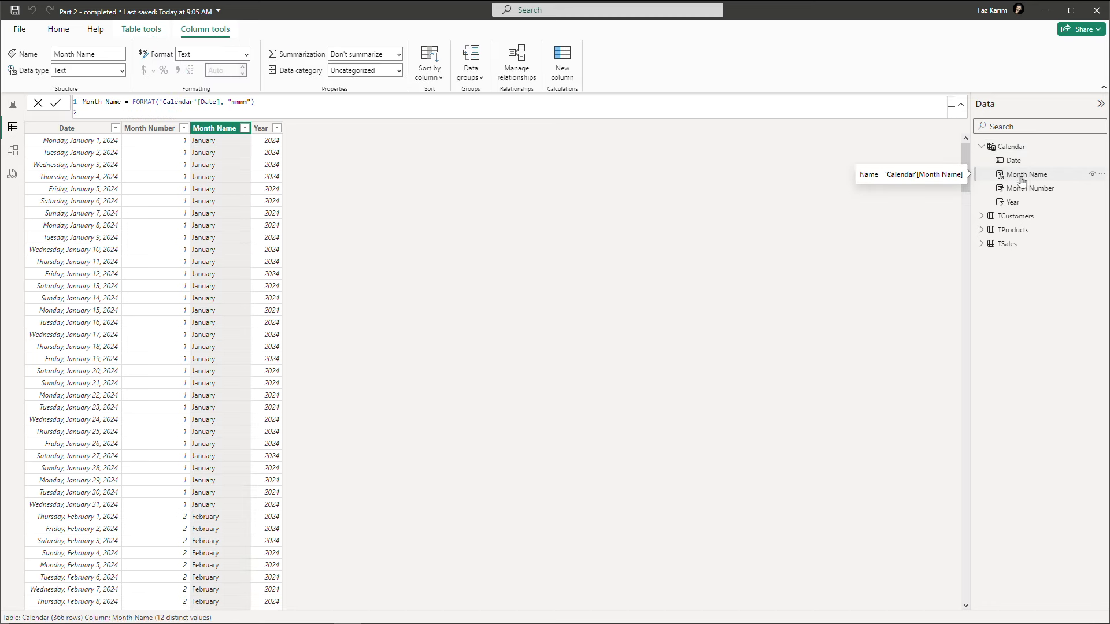
left_click(1029, 189)
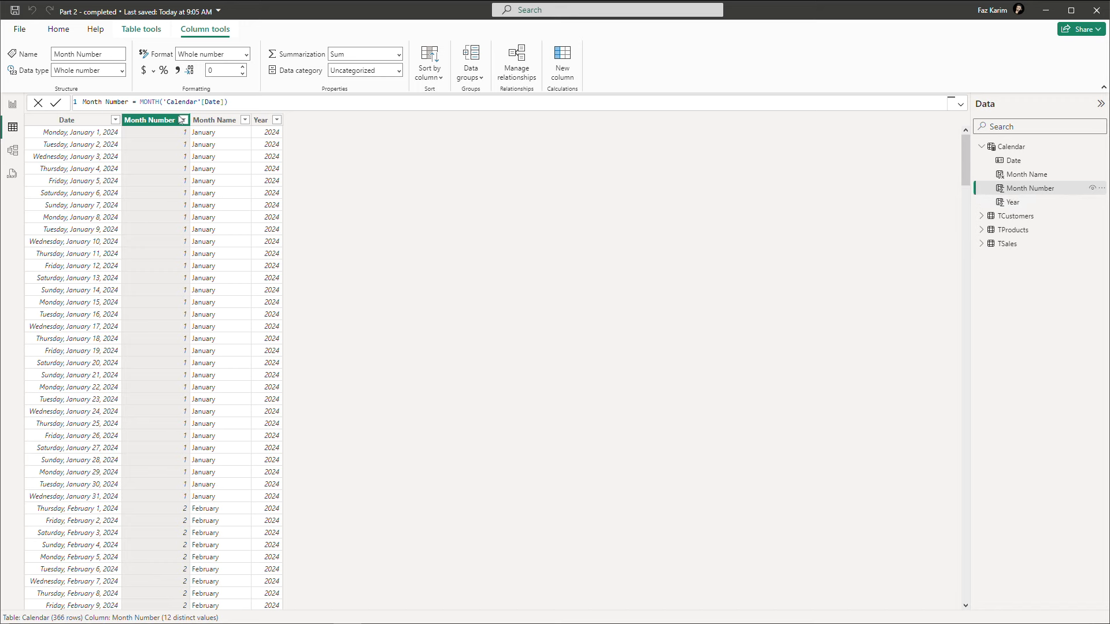
left_click(1021, 203)
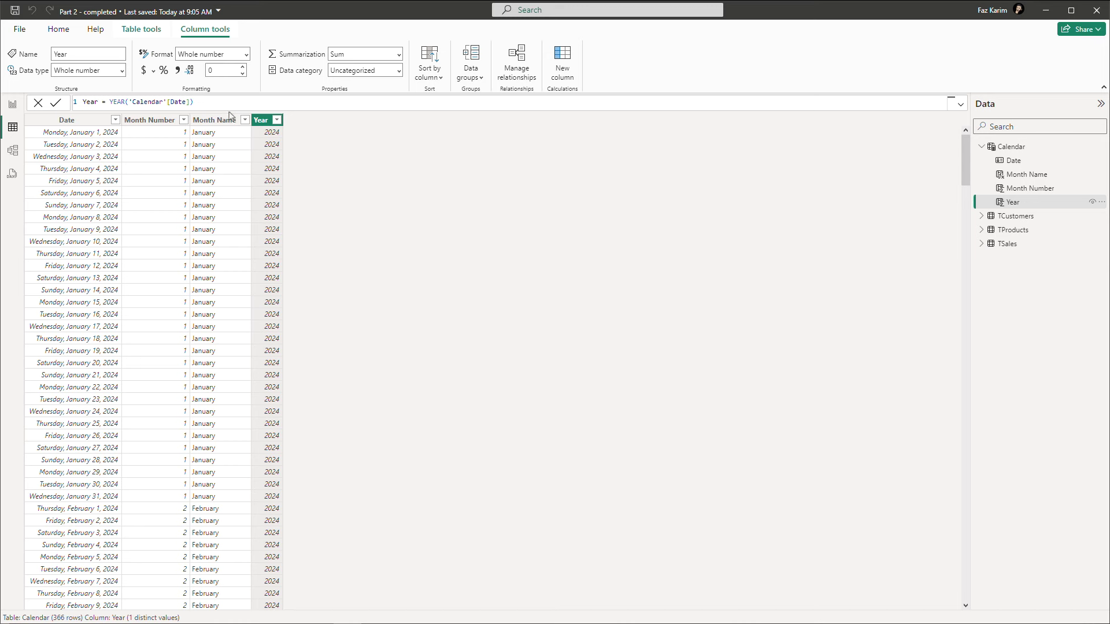
Step: Sort the Calendar table's Month Name column by Month Number
left_click(217, 119)
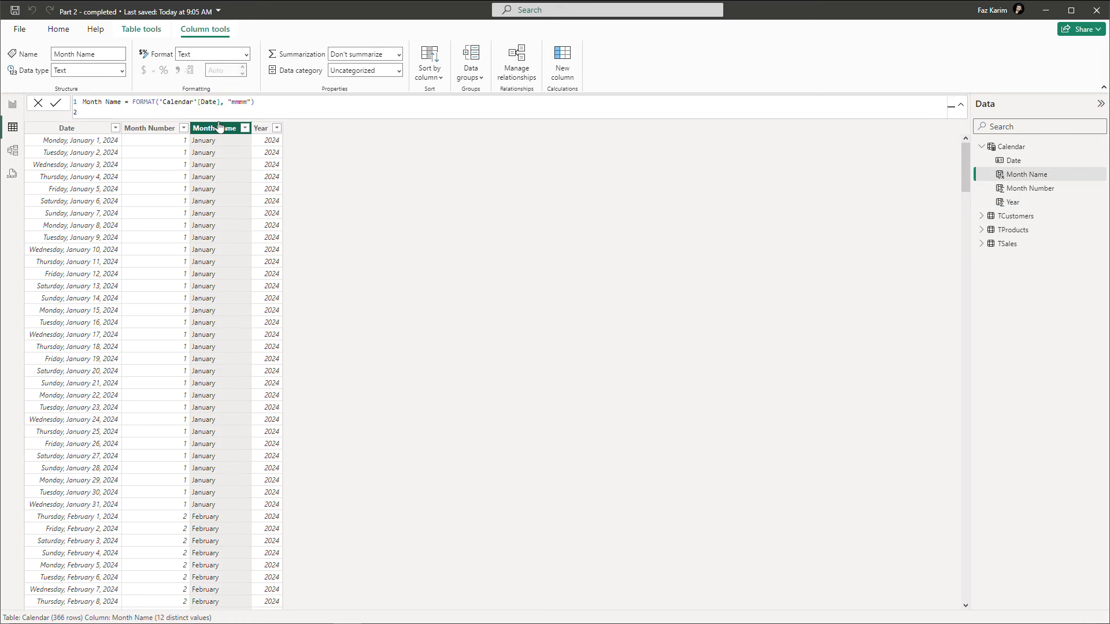
left_click(438, 78)
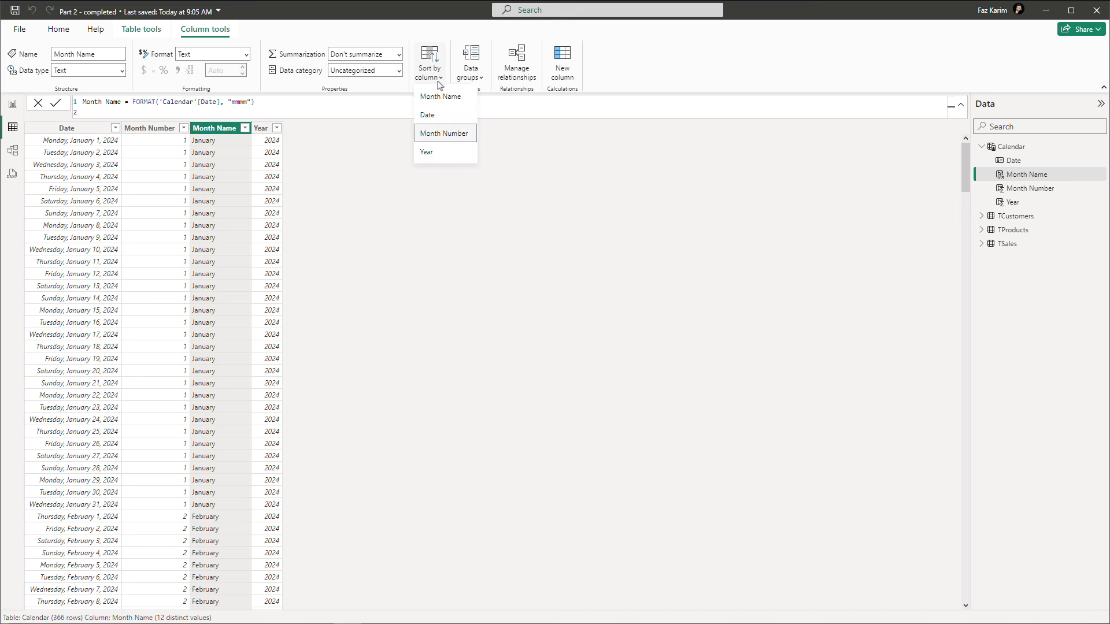
left_click(463, 137)
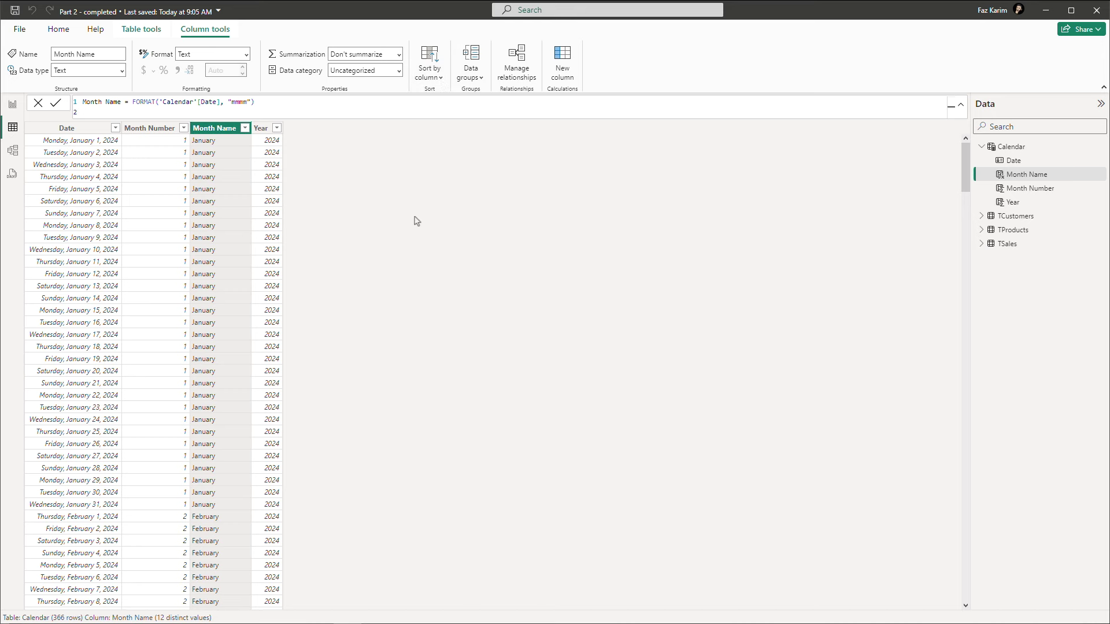
Step: Collapse the Calendar fields and review the data in the TCustomers, TProducts and TSales tables
left_click(981, 146)
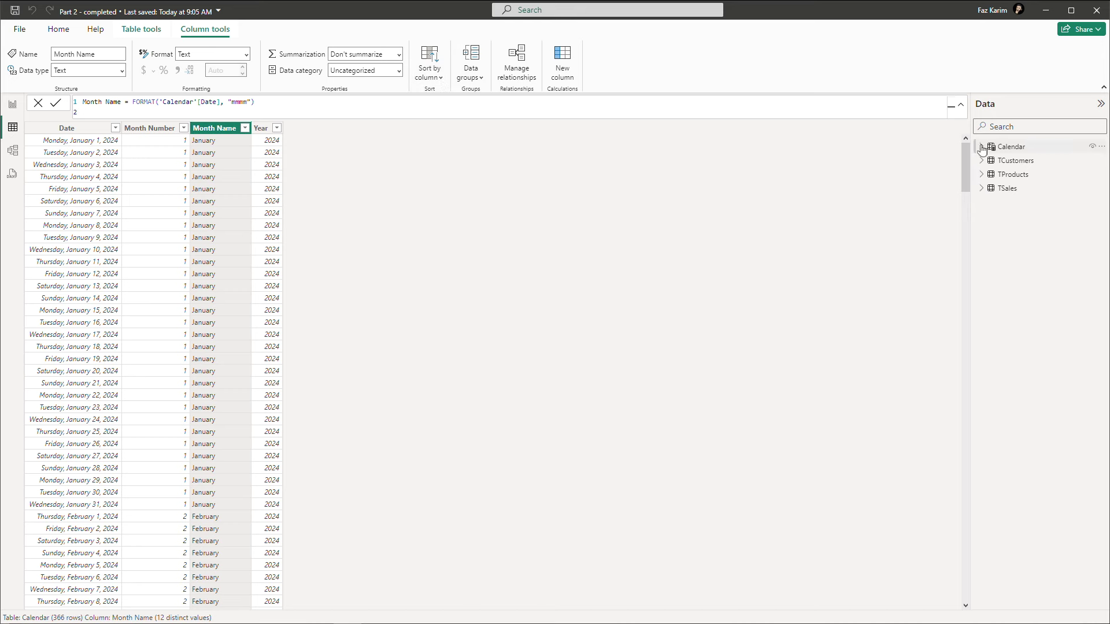
left_click(1009, 162)
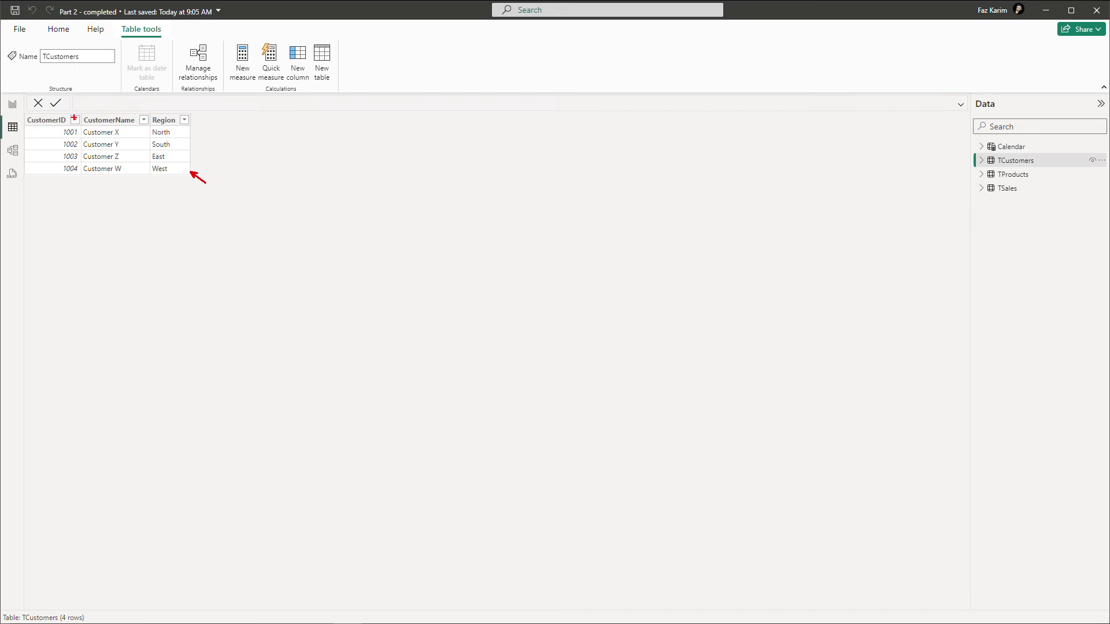
left_click_drag(74, 118, 75, 109)
left_click_drag(978, 188, 966, 190)
left_click(1005, 175)
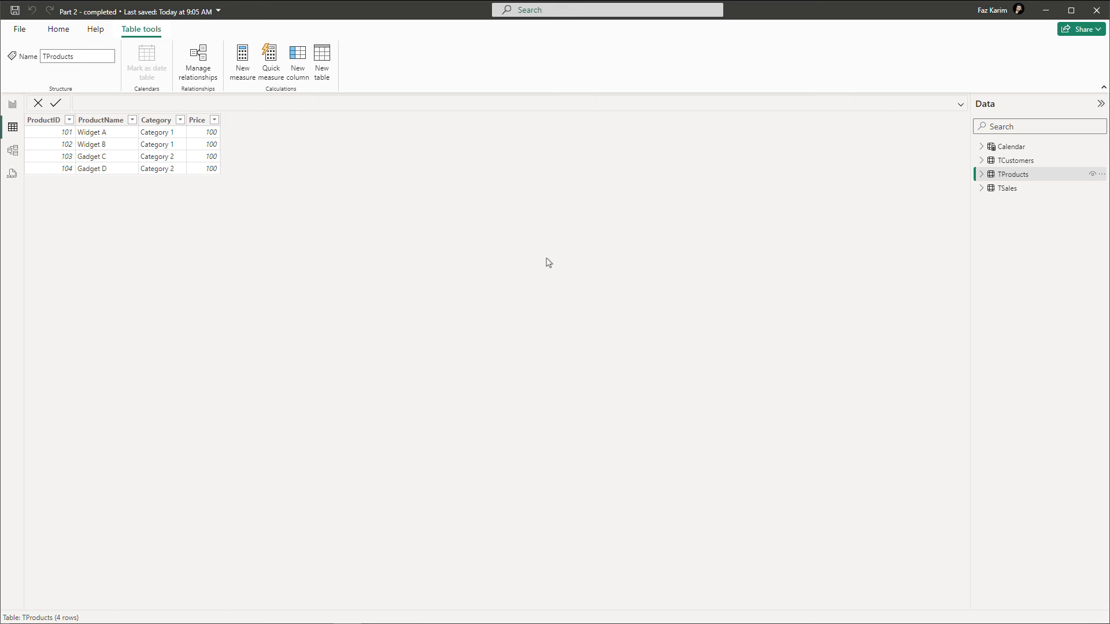
left_click(1004, 192)
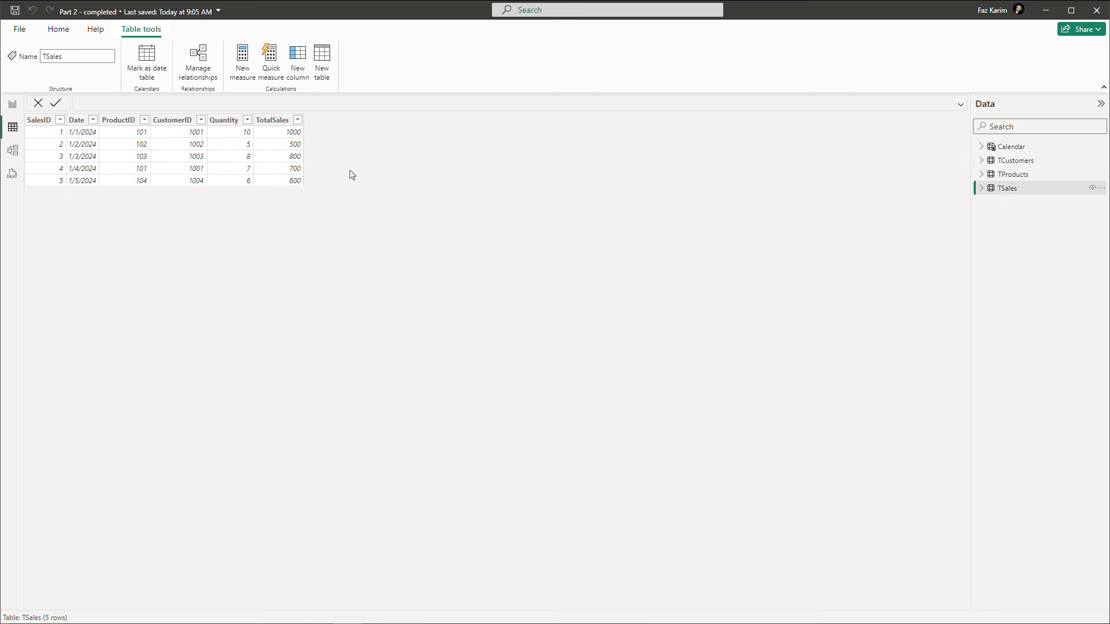
left_click_drag(118, 119, 194, 110)
left_click_drag(962, 191, 976, 190)
key("Escape")
Step: Examine the data model's relationships and the key fields in TProducts, TSales, TCustomers and Calendar
left_click(14, 153)
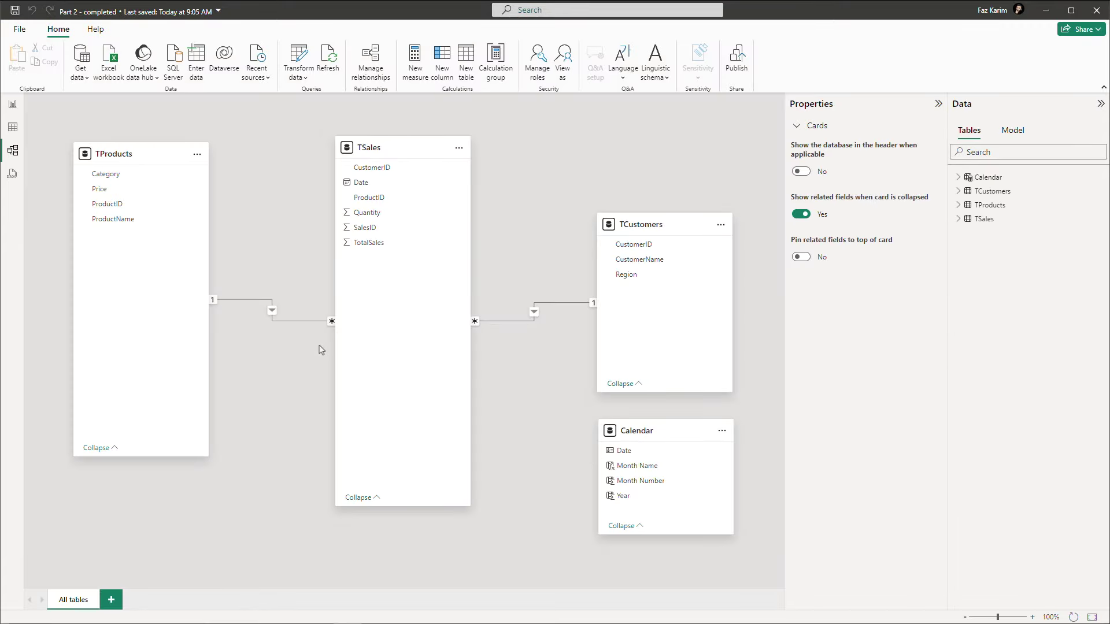
key("ctrl+2")
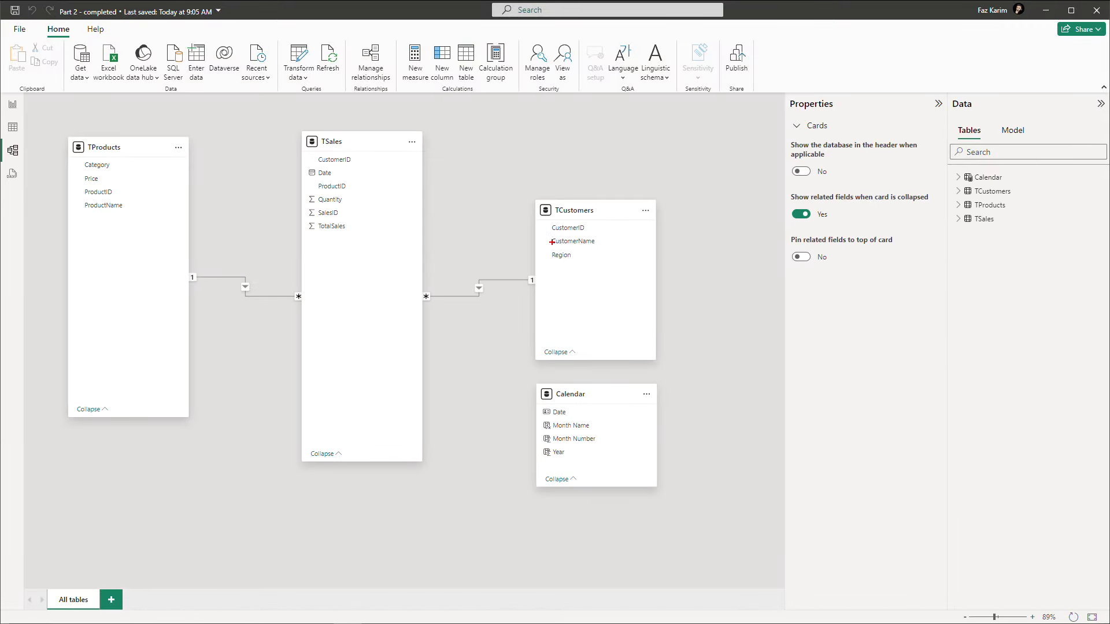
left_click_drag(557, 392, 557, 374)
left_click_drag(570, 411, 579, 412)
left_click_drag(546, 223, 591, 234)
left_click_drag(311, 152, 354, 165)
left_click_drag(73, 185, 120, 199)
left_click_drag(318, 179, 349, 194)
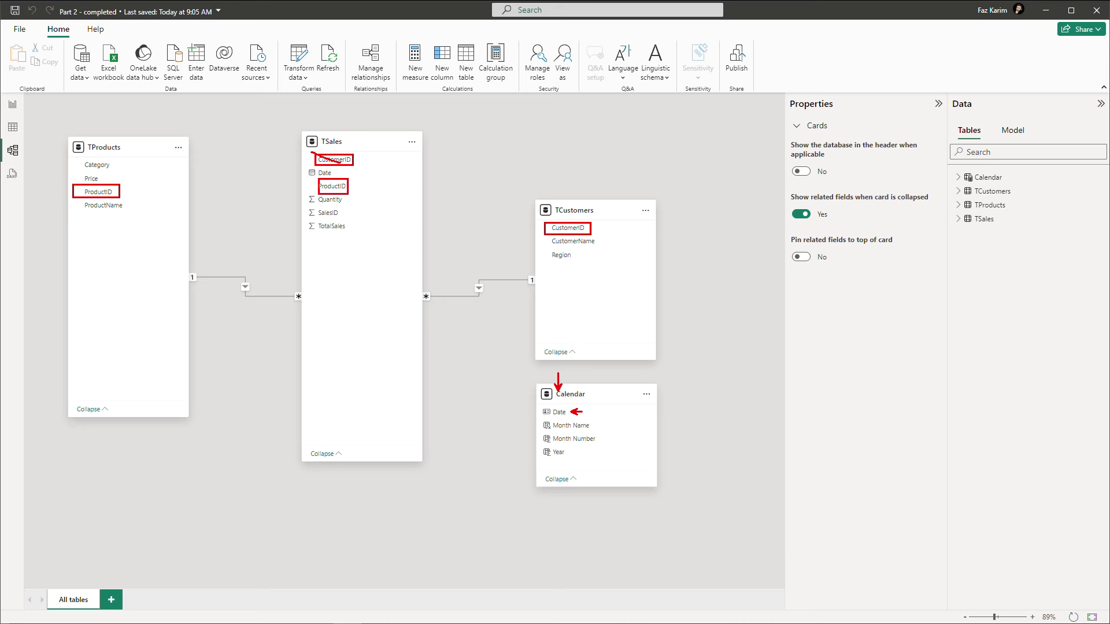
Step: Return to the report page, show the options for building a visual and expand the TSales fields
left_click(12, 104)
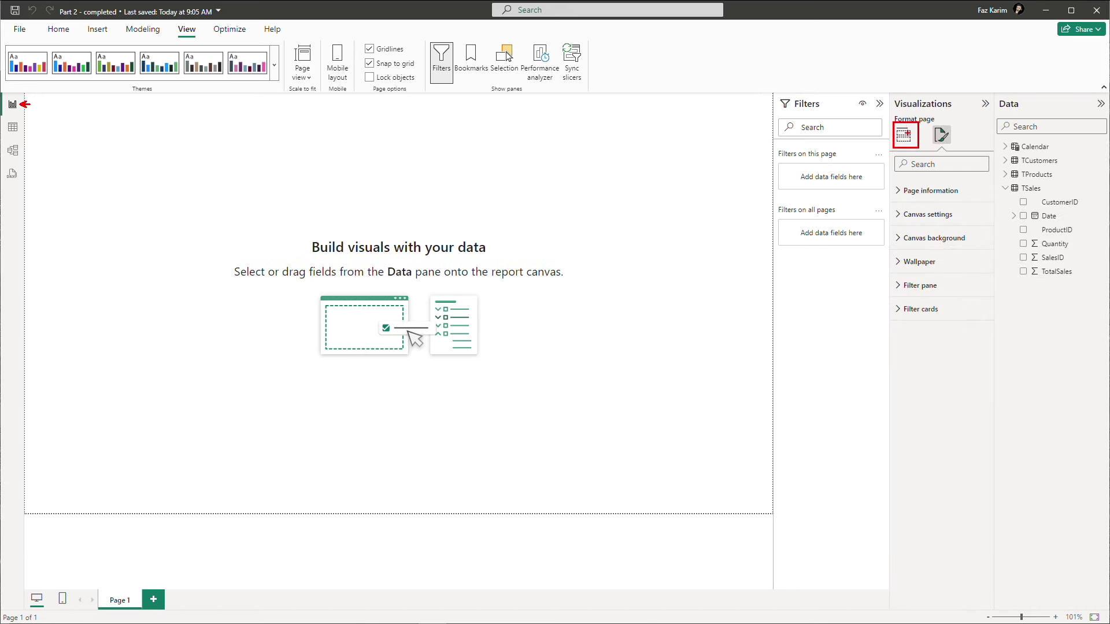
left_click(904, 138)
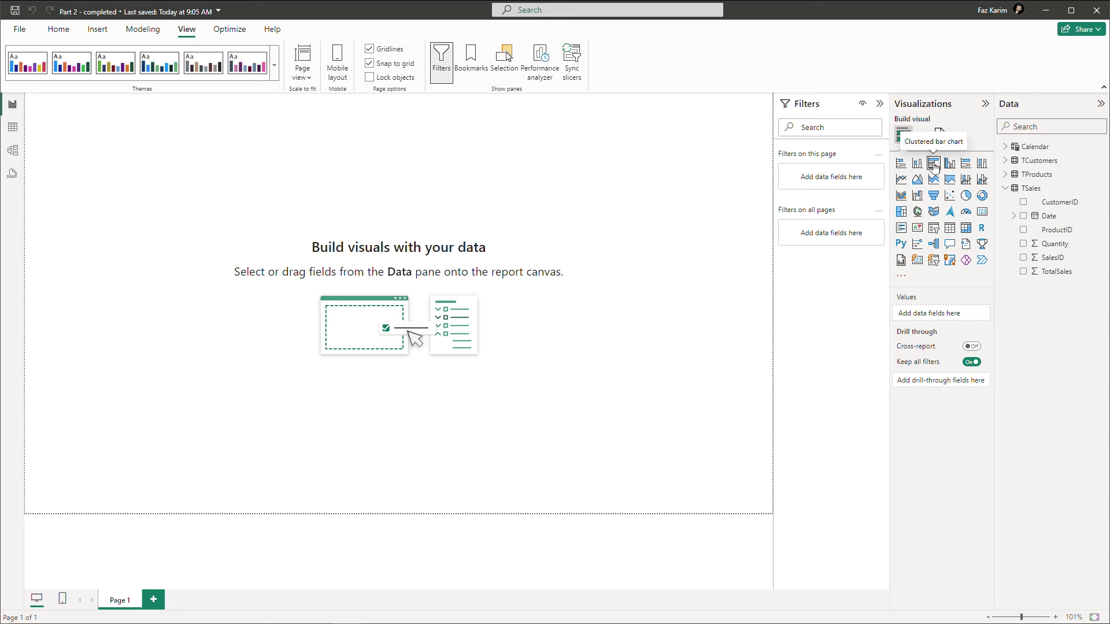
left_click(1004, 189)
left_click(1004, 189)
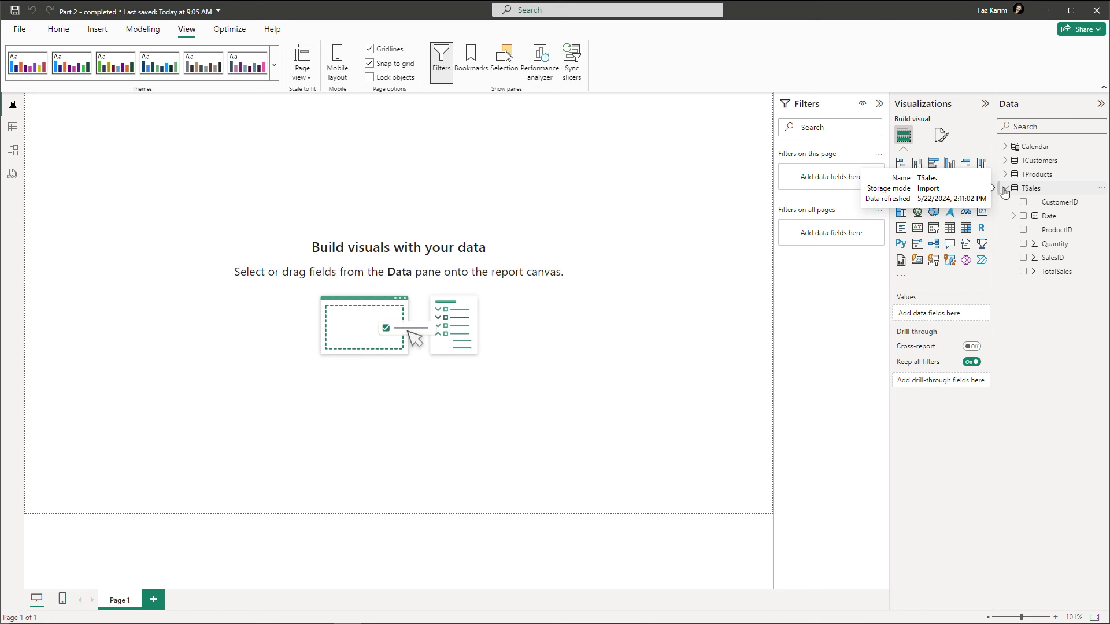
left_click(1004, 189)
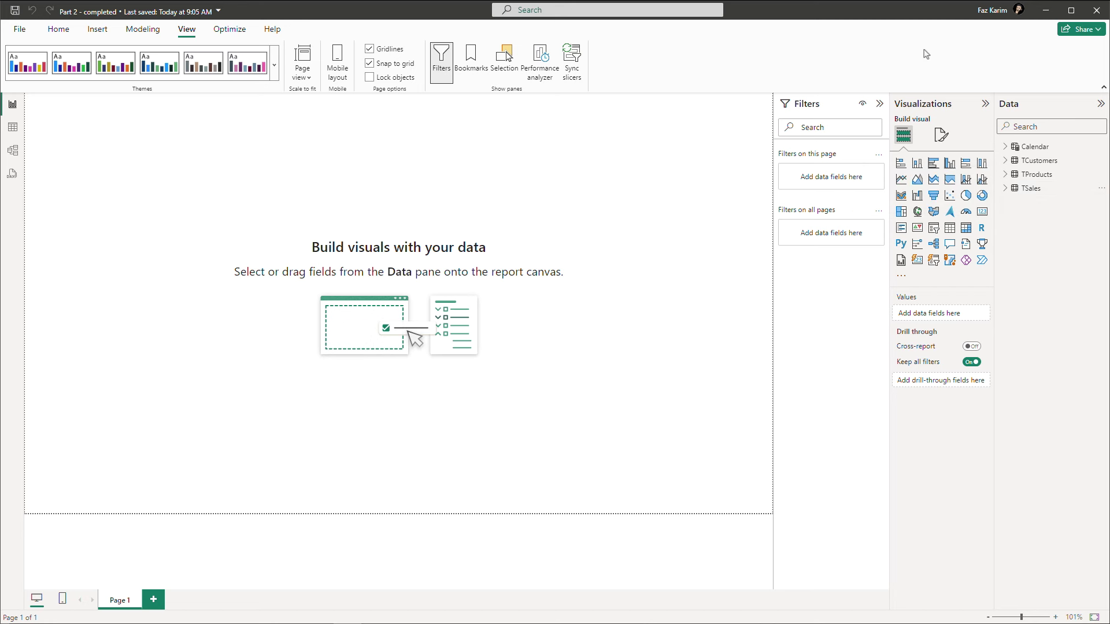
left_click(1005, 189)
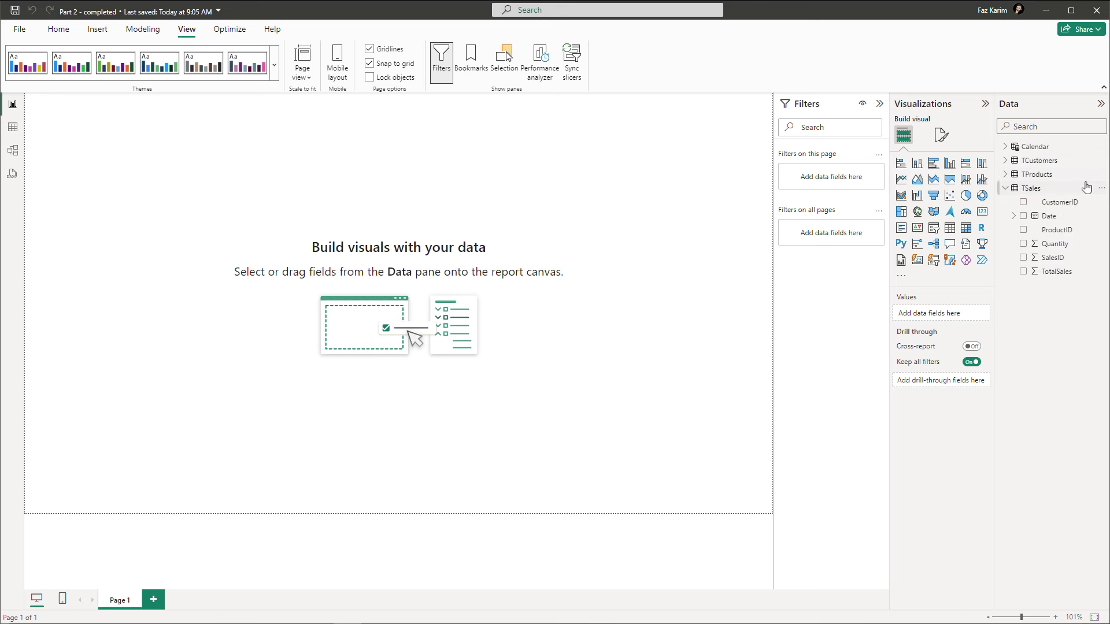
Step: Create a table visual with ProductName from TProducts and TotalSales from TSales, and move it toward the middle of the page
left_click(1005, 175)
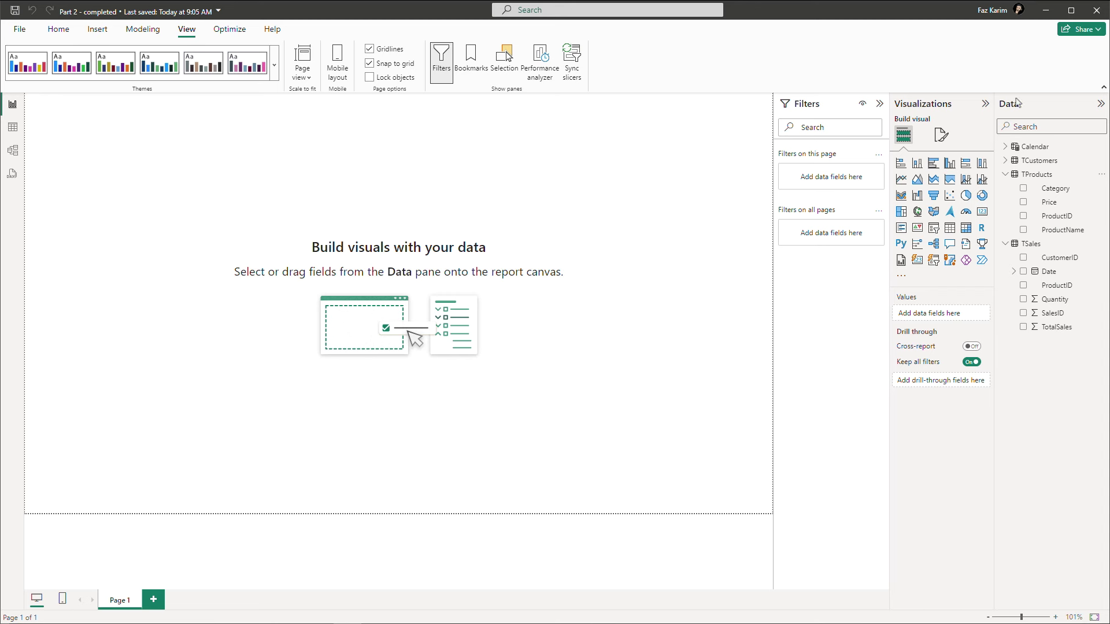
left_click(1024, 230)
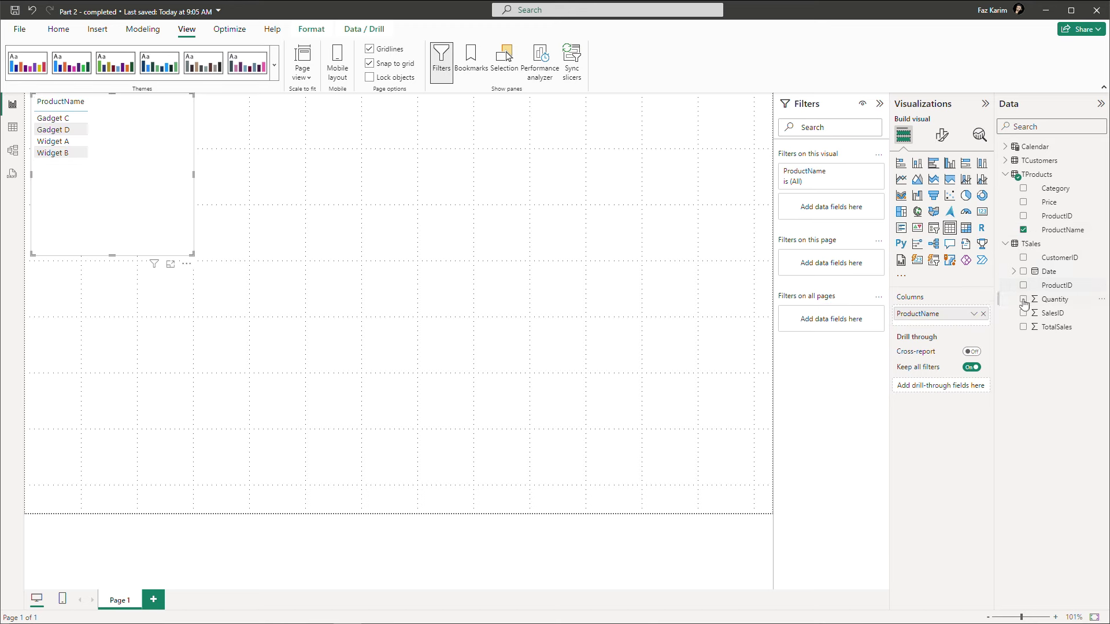
left_click(1024, 327)
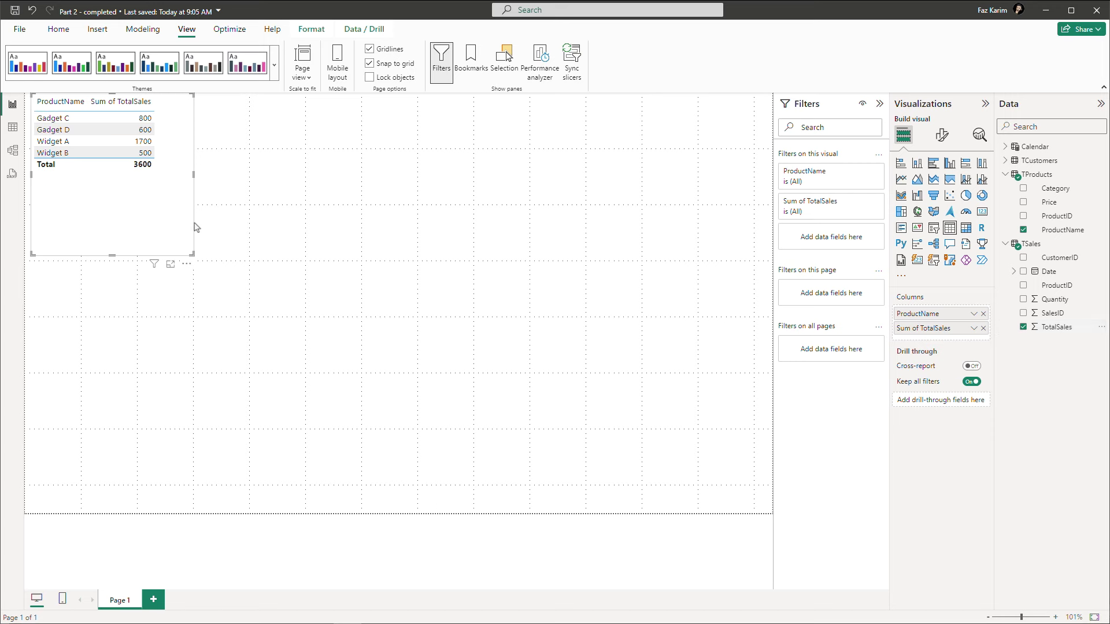
left_click_drag(143, 110, 381, 213)
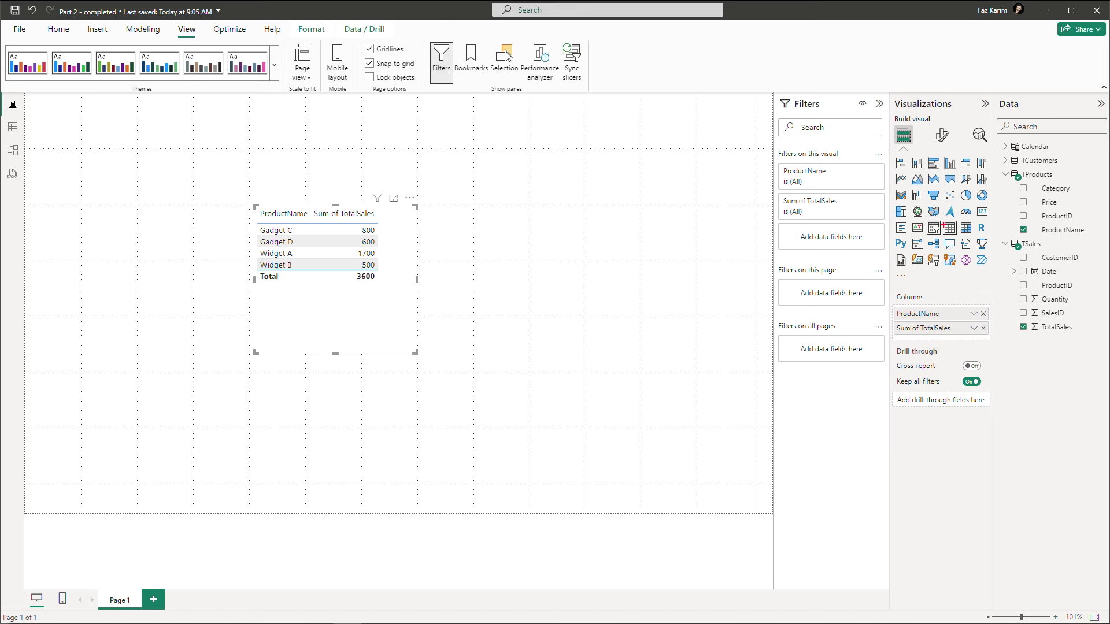
mouse_move(938, 219)
left_mouse_down()
mouse_move(962, 238)
mouse_move(955, 258)
left_mouse_up()
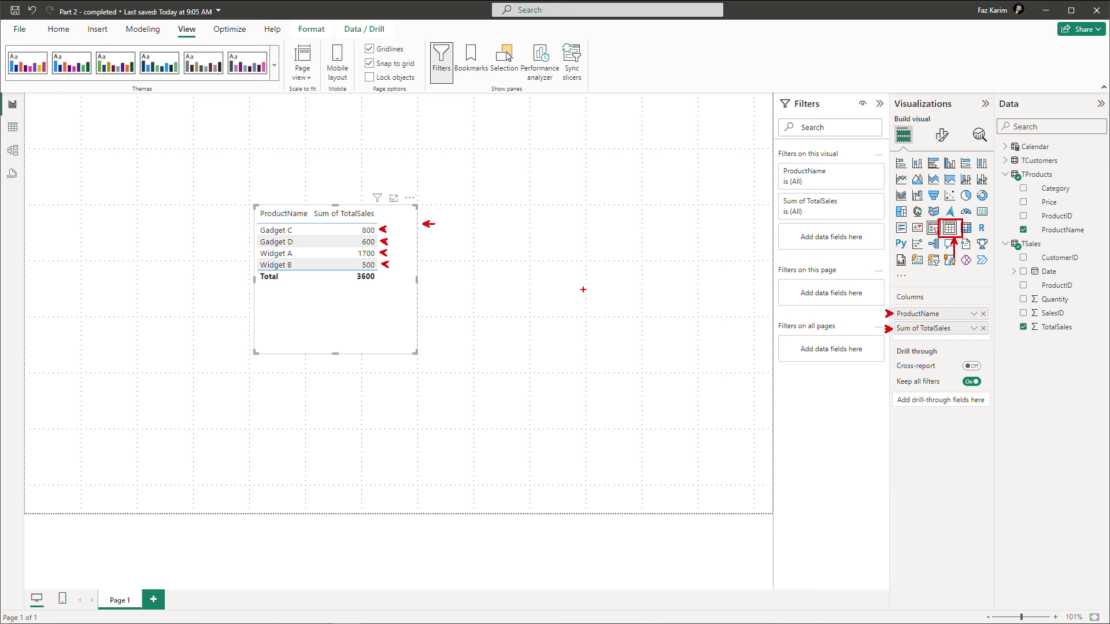
key("Escape")
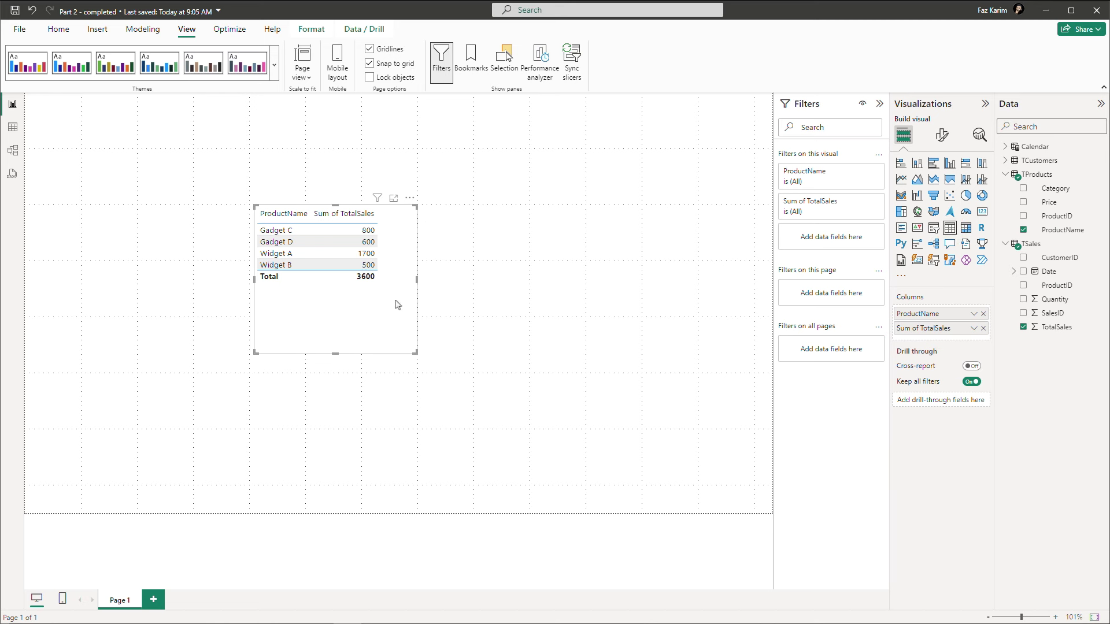
Step: Add ProductID from TSales to the table visual and widen the visual to fit the extra column
left_click(289, 258)
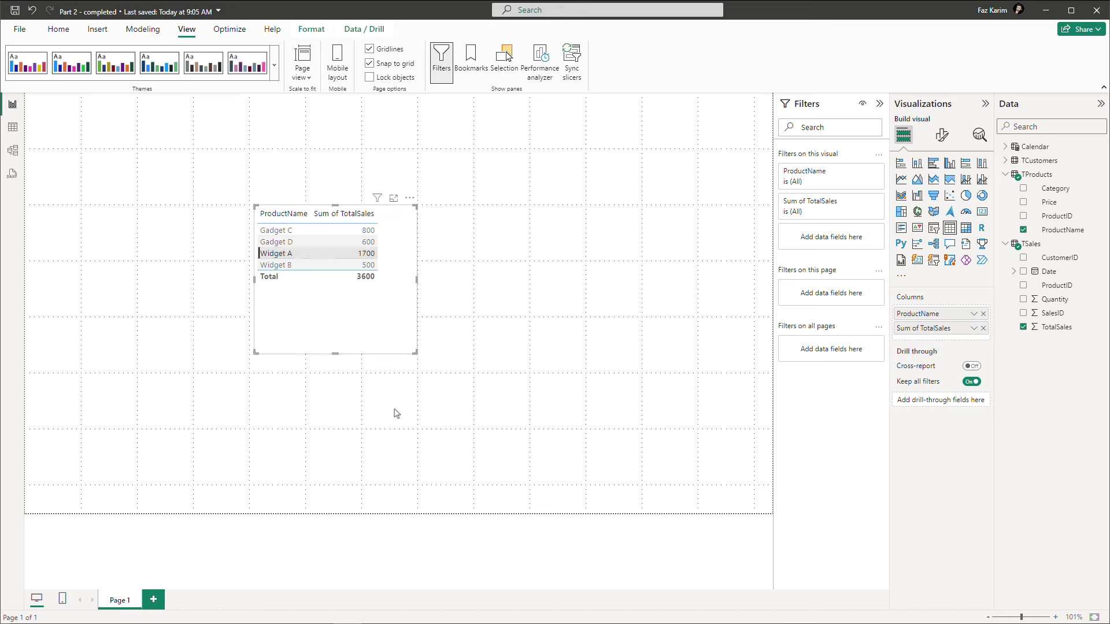
left_click(1023, 286)
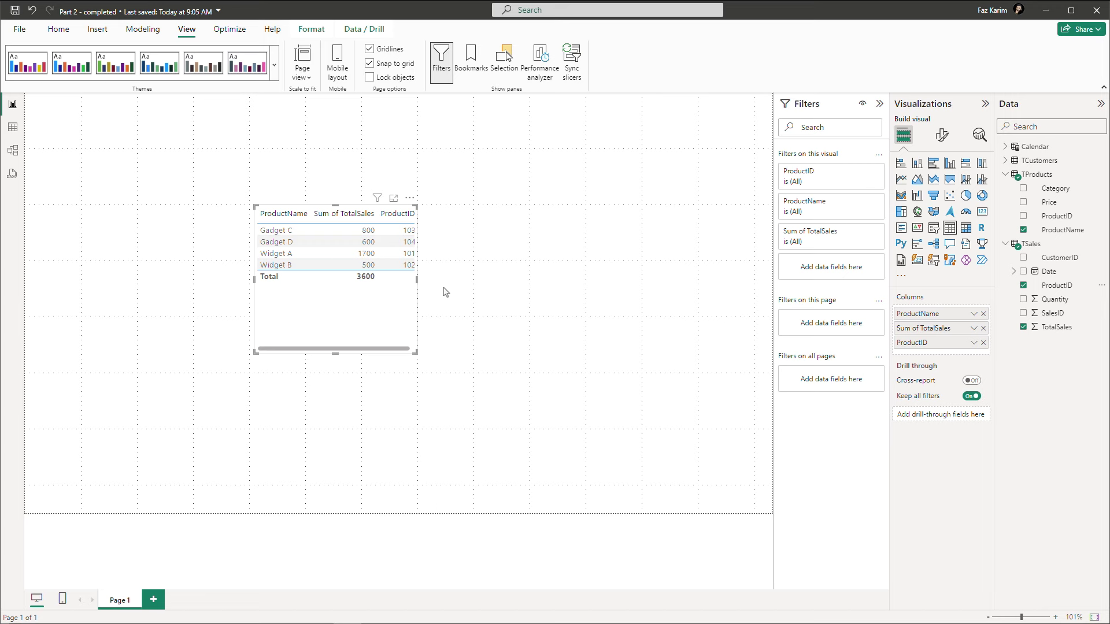
left_click_drag(417, 282, 454, 283)
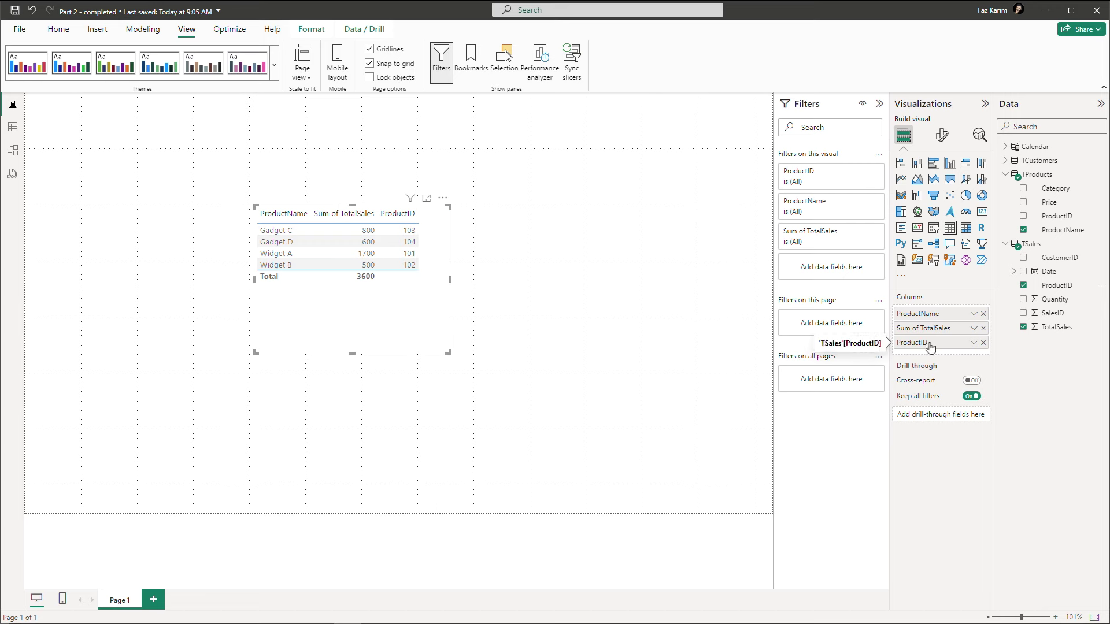
Step: Make ProductID the first column of the table visual and sort the rows by ProductID in ascending order
left_click_drag(930, 343, 925, 315)
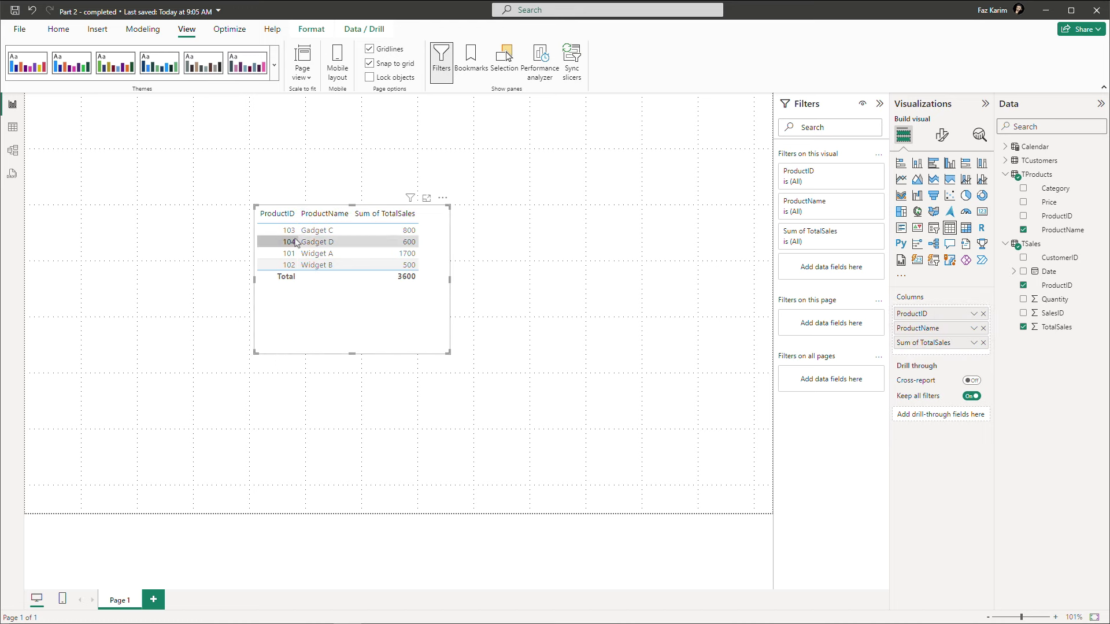
left_click(269, 215)
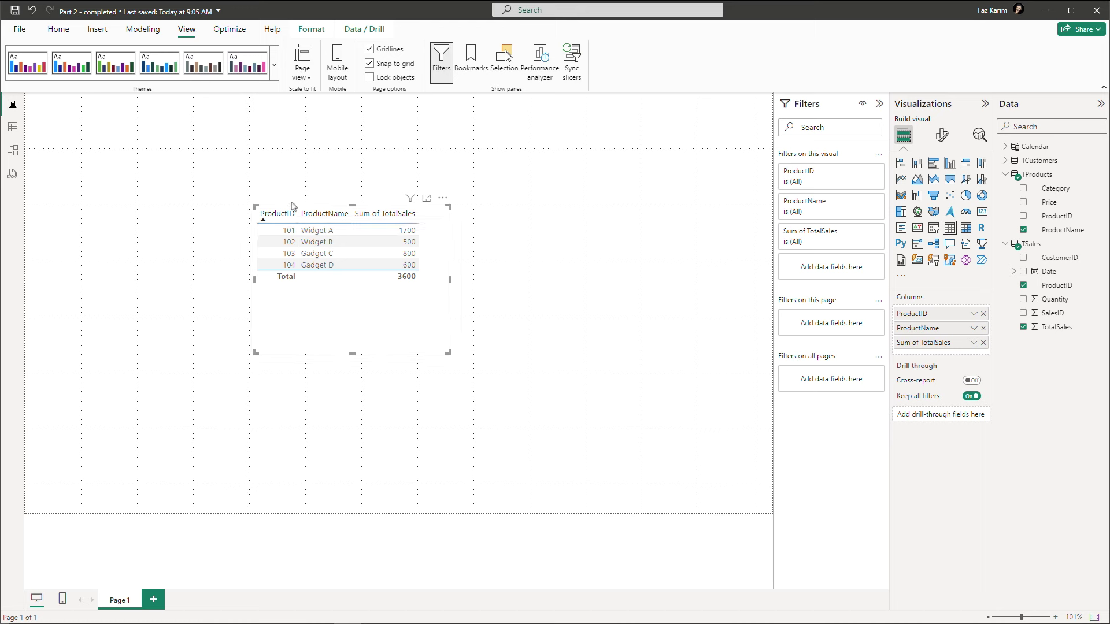
Step: Move the table visual to the upper-left area of the page, shorten it to fit its rows and deselect it
left_click_drag(292, 205, 69, 152)
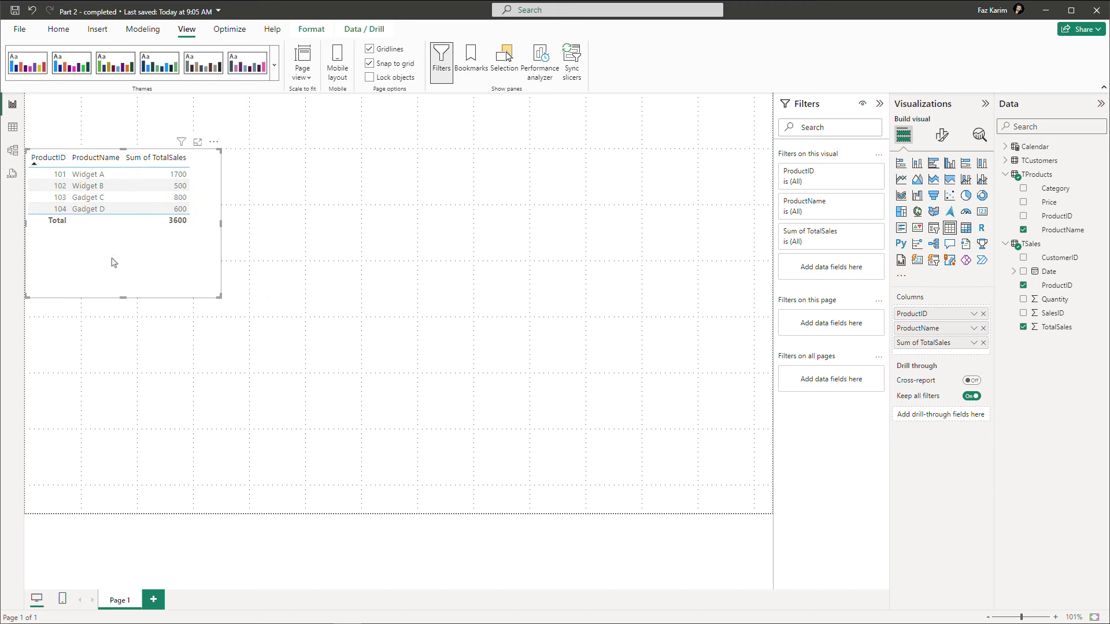
left_click_drag(123, 297, 123, 242)
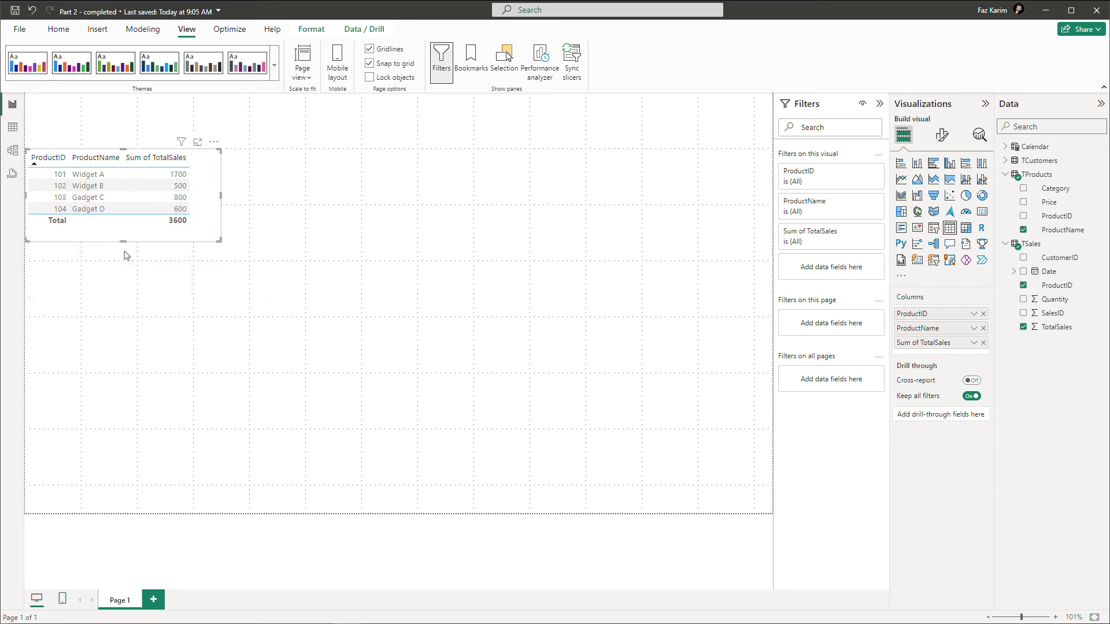
left_click(182, 285)
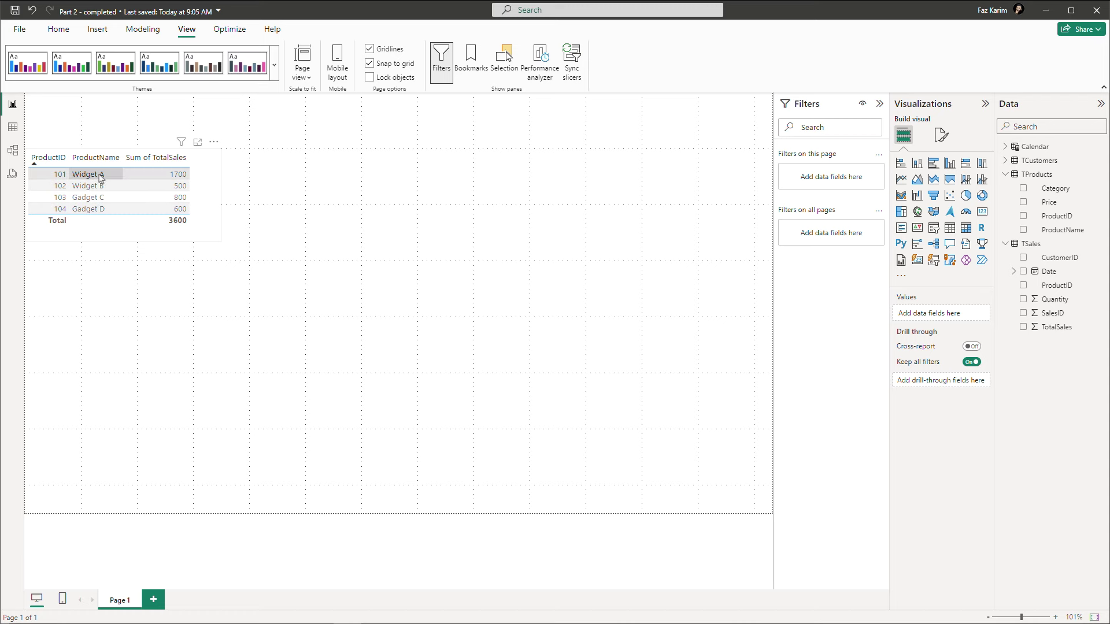
Step: Examine the TSales rows behind the summed sales per product and return to the report page
left_click(13, 127)
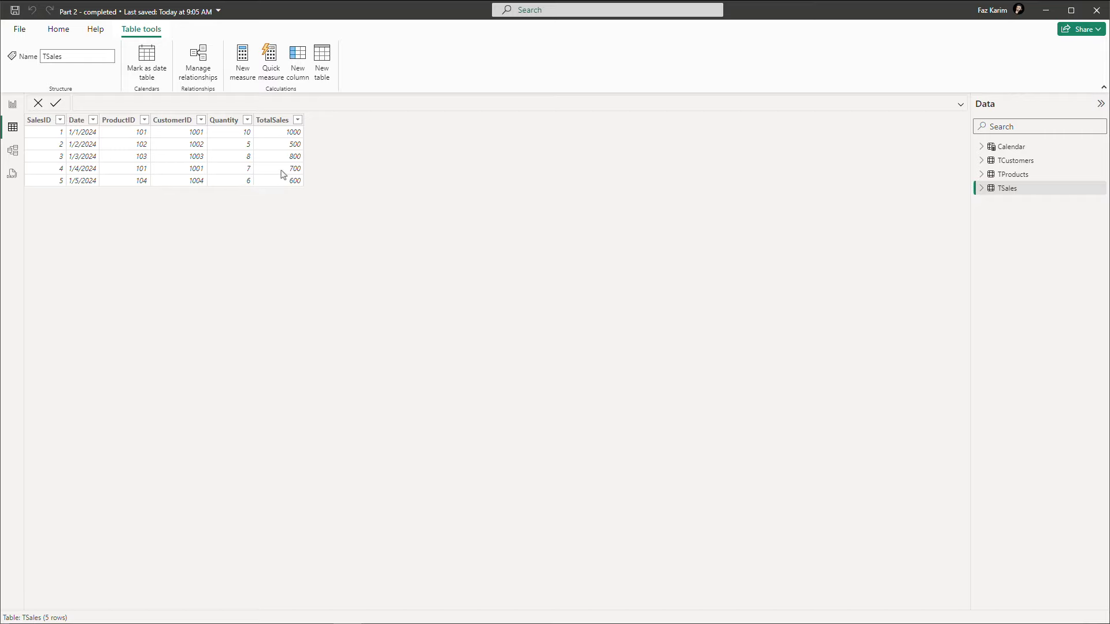
left_click(20, 108)
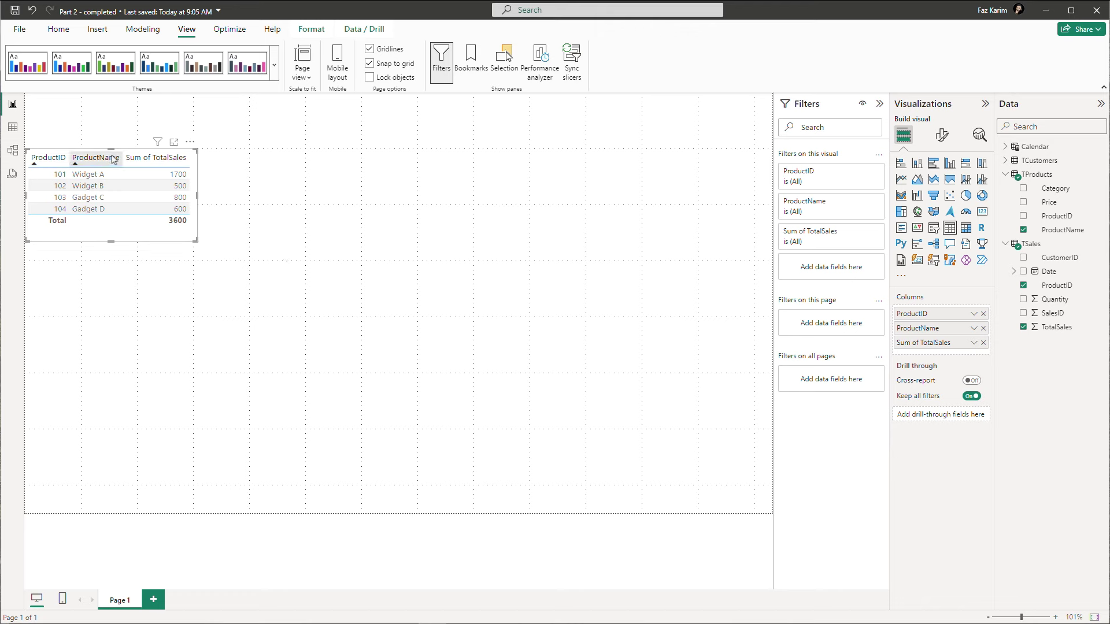
Step: Move the table visual back toward the middle of the page and enlarge it in width and height
left_click_drag(119, 156, 349, 208)
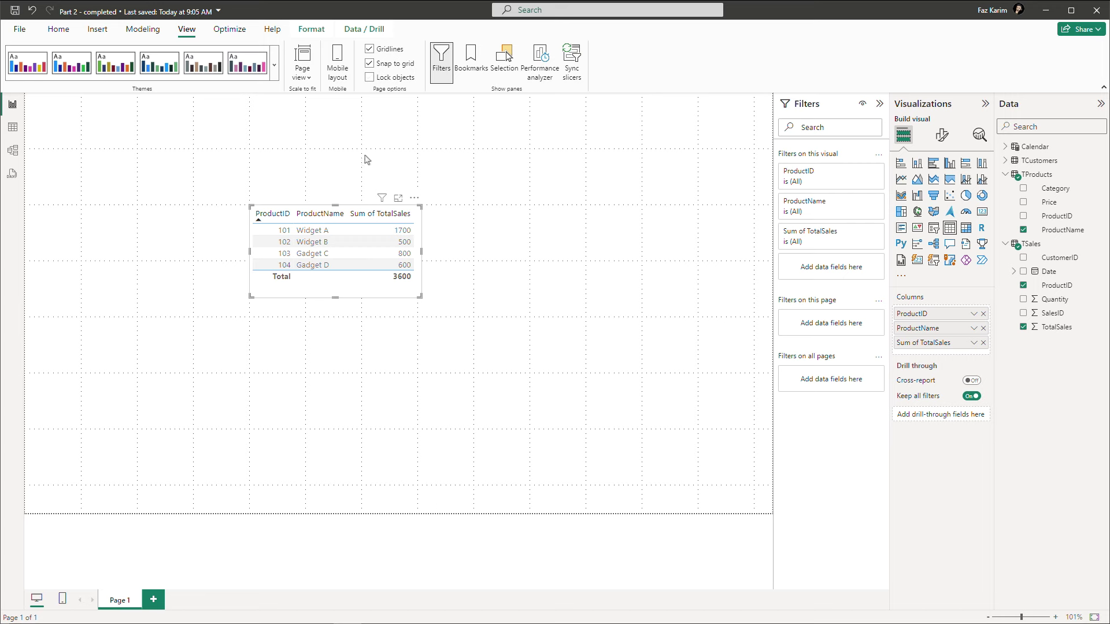
left_click_drag(421, 251, 587, 274)
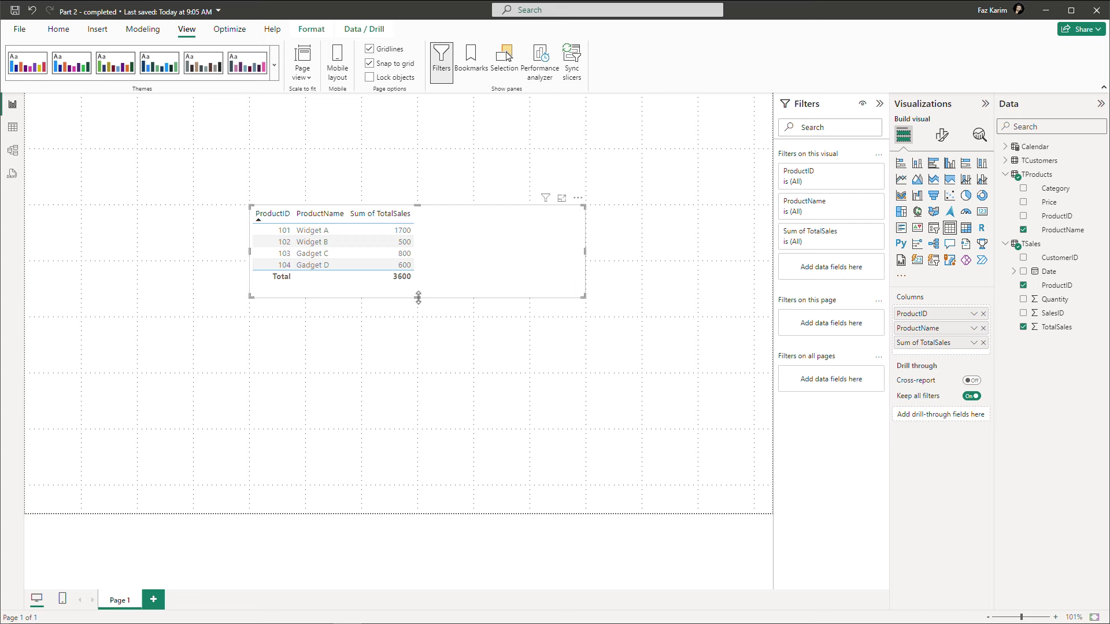
left_click_drag(418, 298, 412, 379)
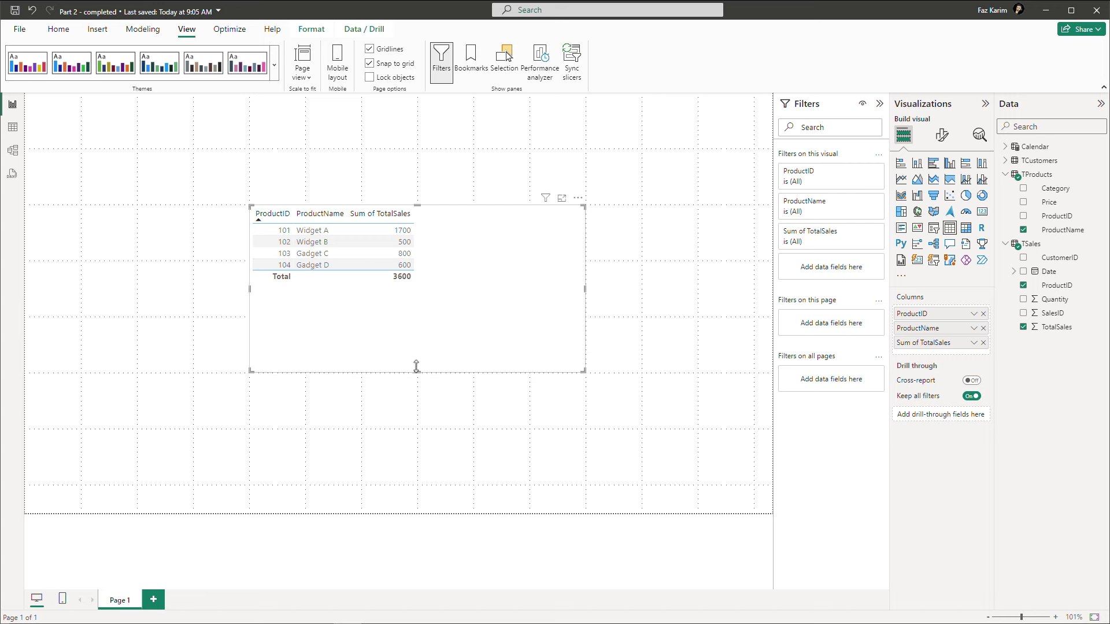
mouse_move(417, 367)
left_mouse_down()
mouse_move(434, 290)
mouse_move(430, 375)
left_mouse_up()
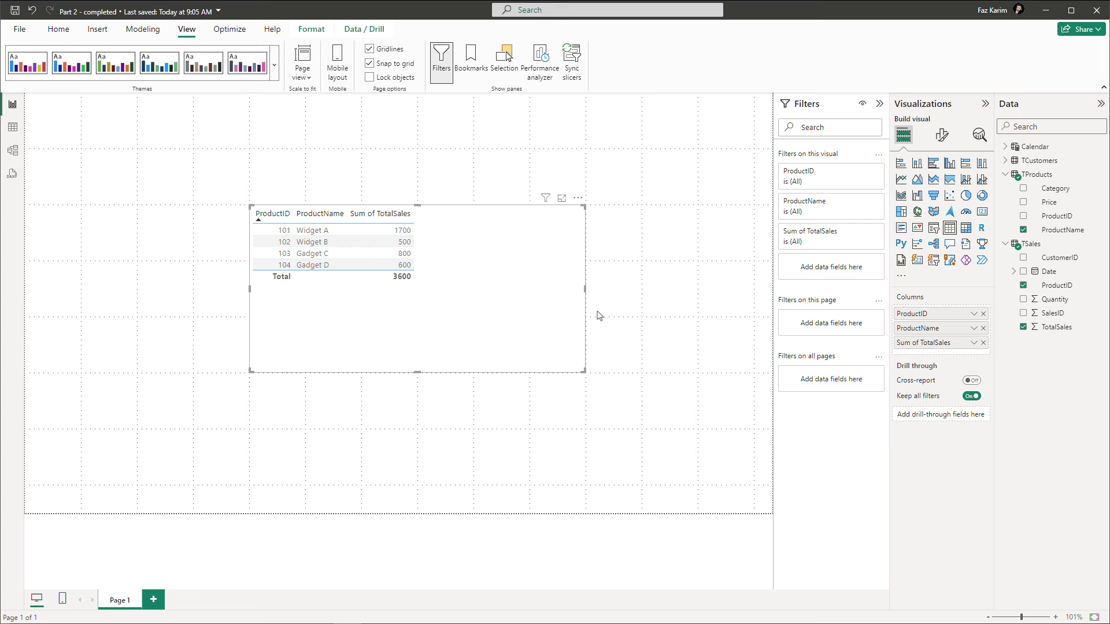
Step: Show the formatting options of the table visual and expand its style presets
left_click(943, 137)
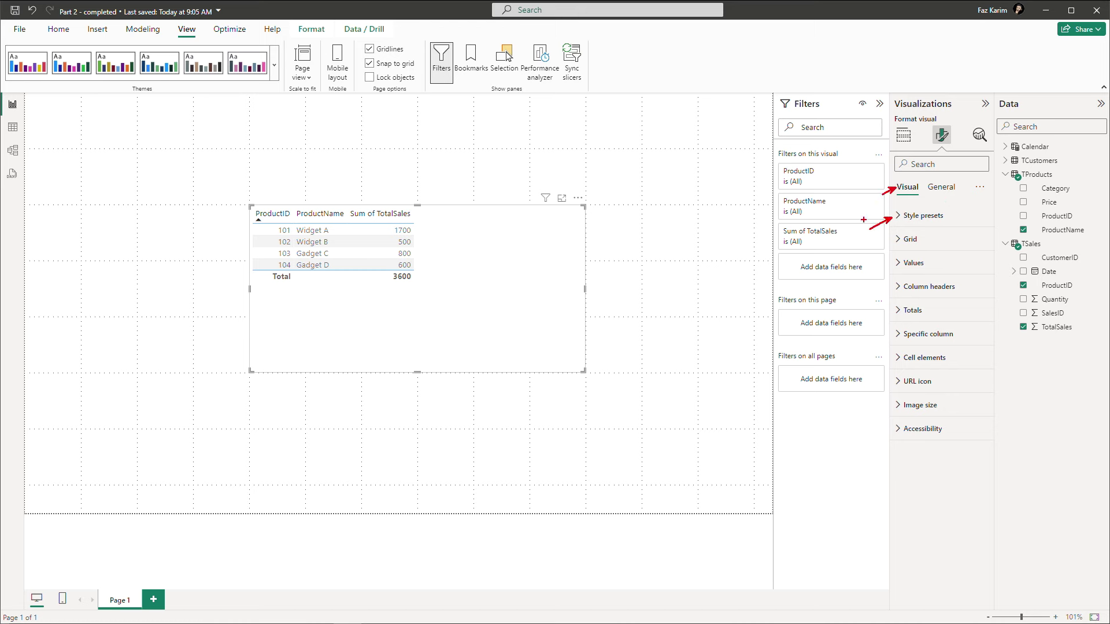
left_click(899, 221)
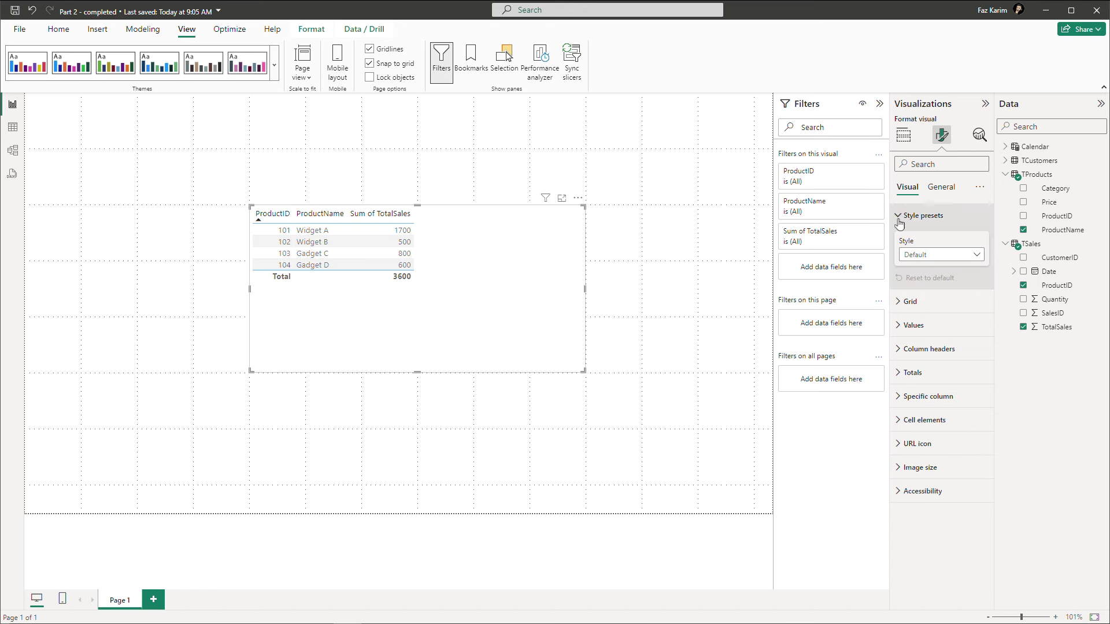
Step: Try the None, Minimal, Bold header and Alternating rows style presets on the table visual
left_click(919, 256)
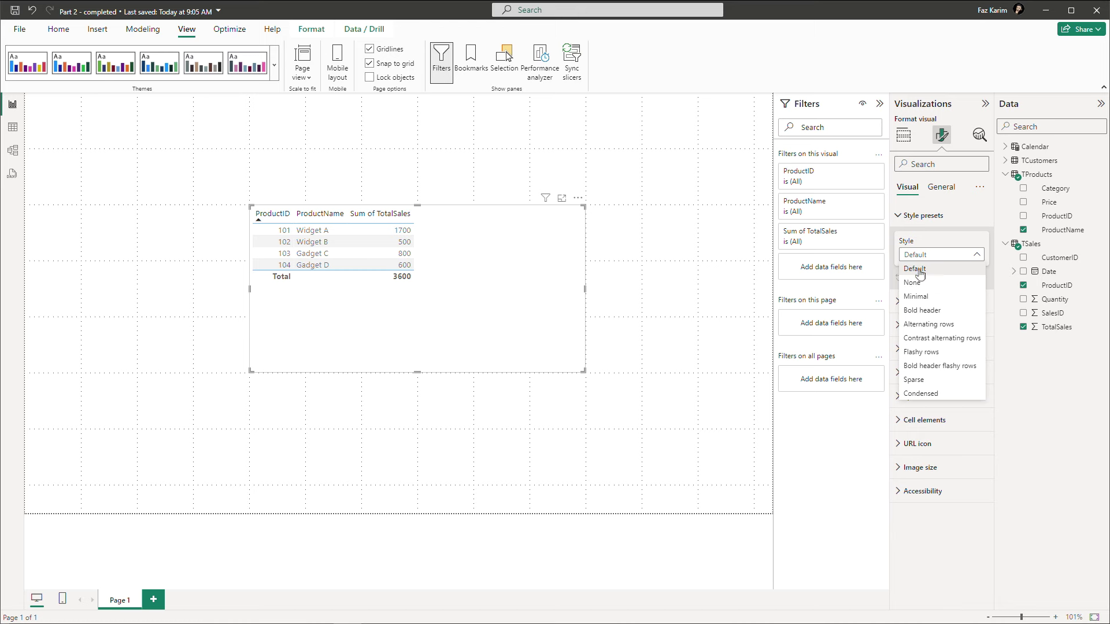
left_click(918, 284)
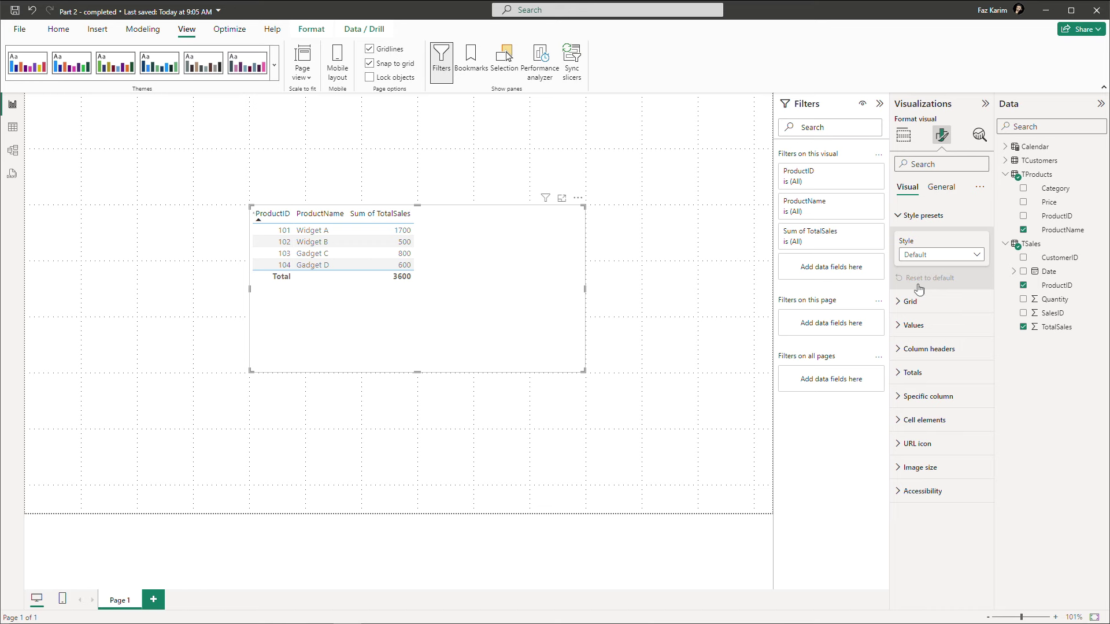
left_click(921, 255)
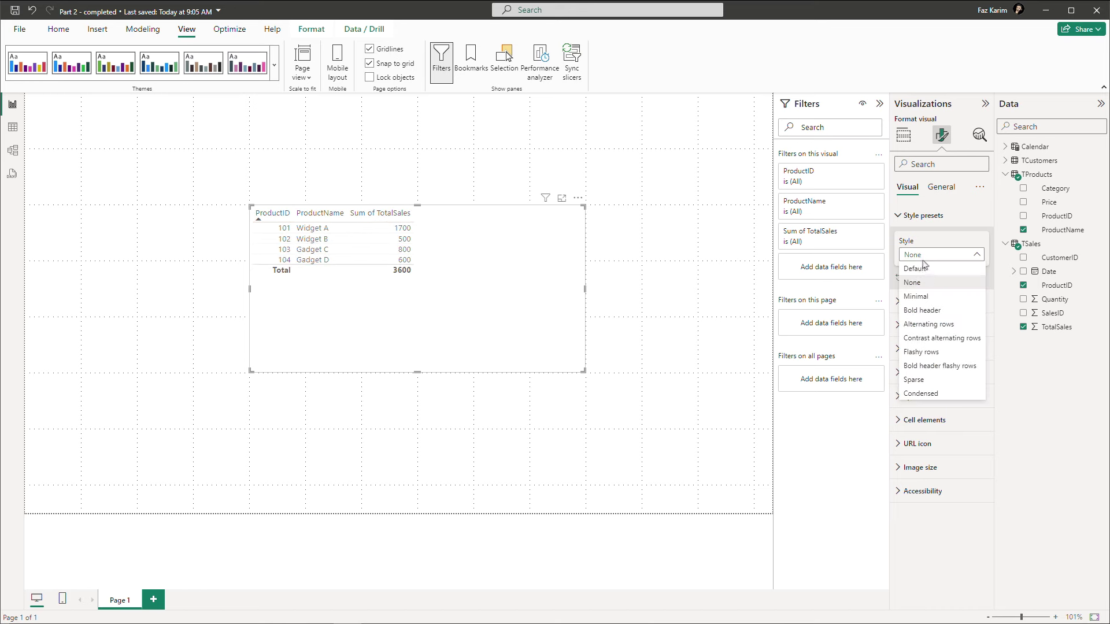
left_click(921, 296)
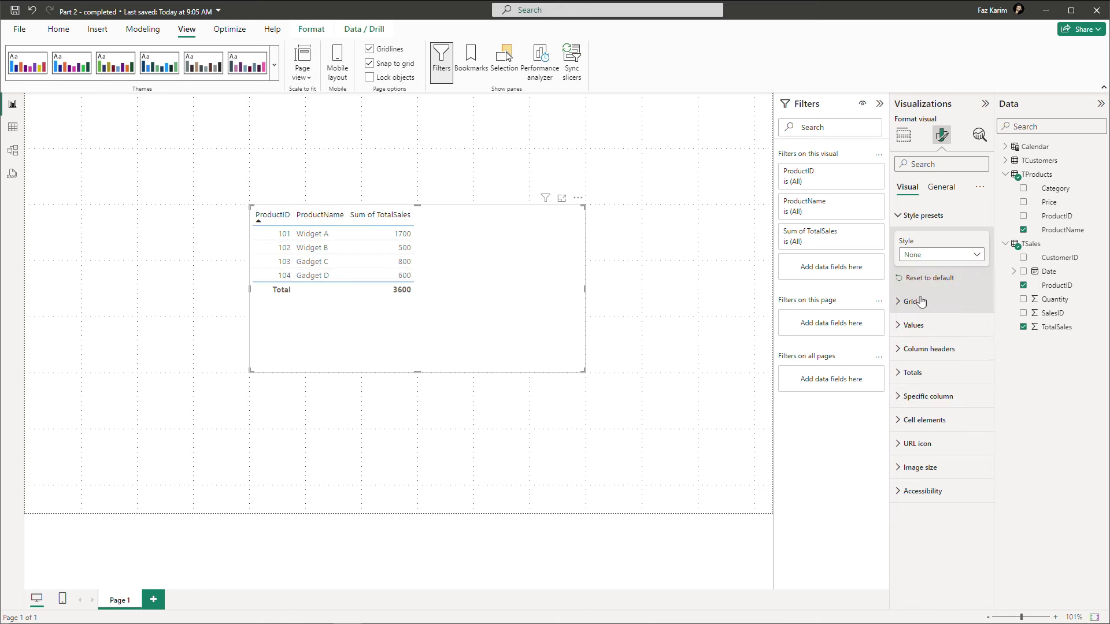
left_click(920, 255)
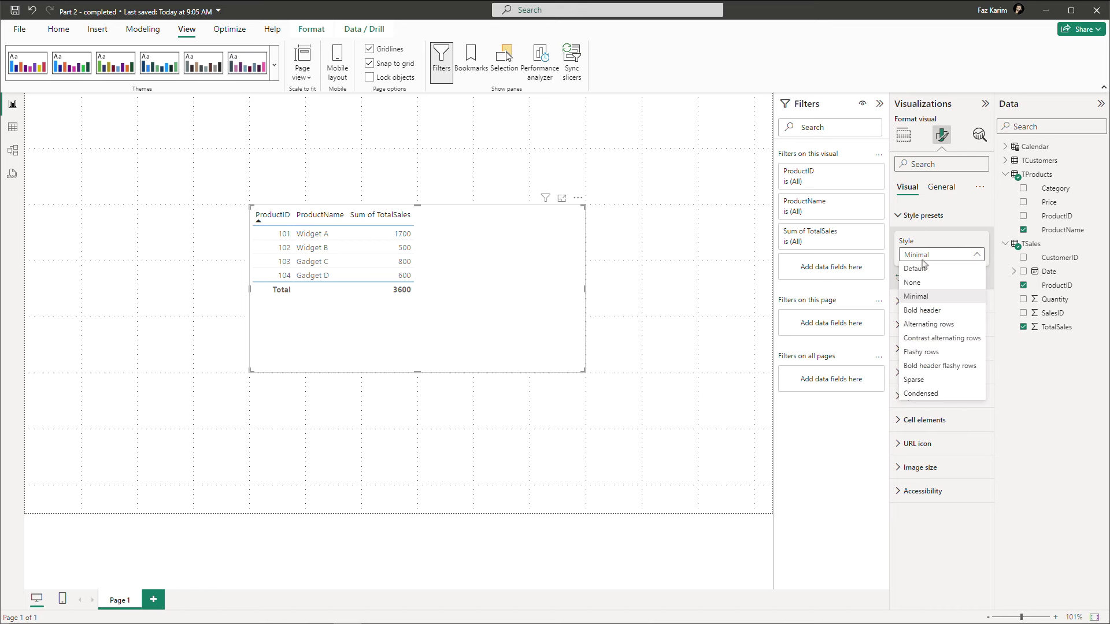
left_click(921, 311)
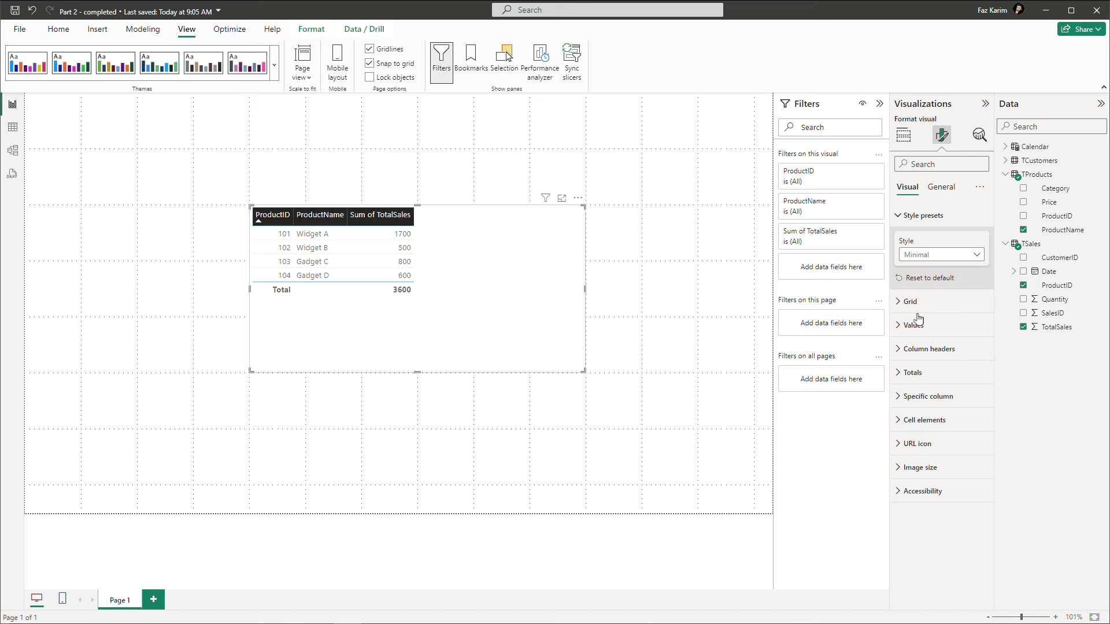
left_click(920, 255)
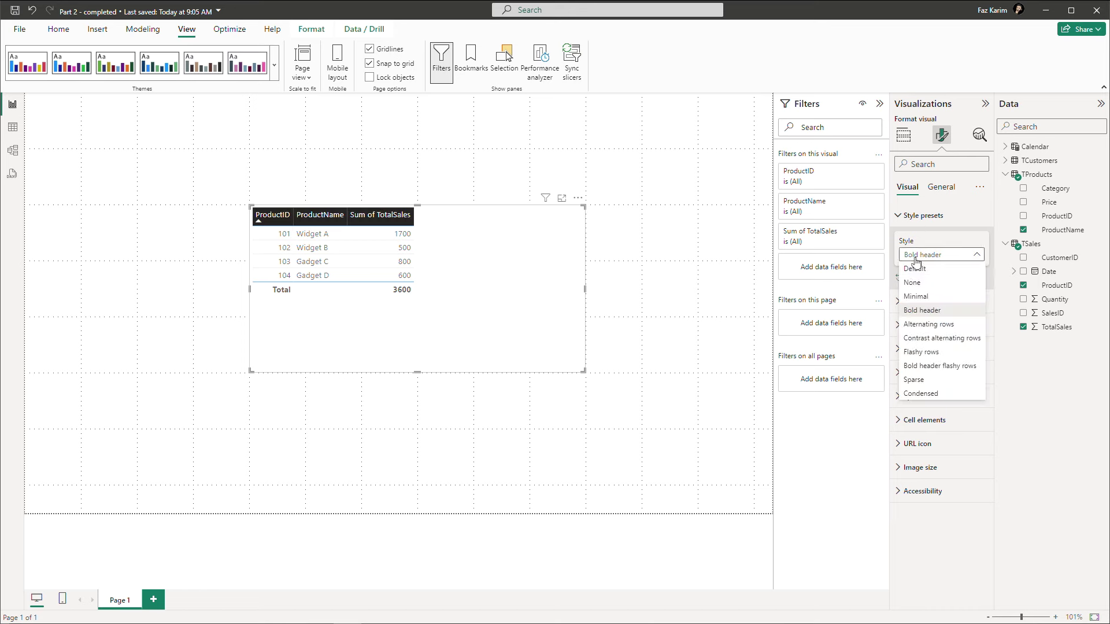
left_click(913, 325)
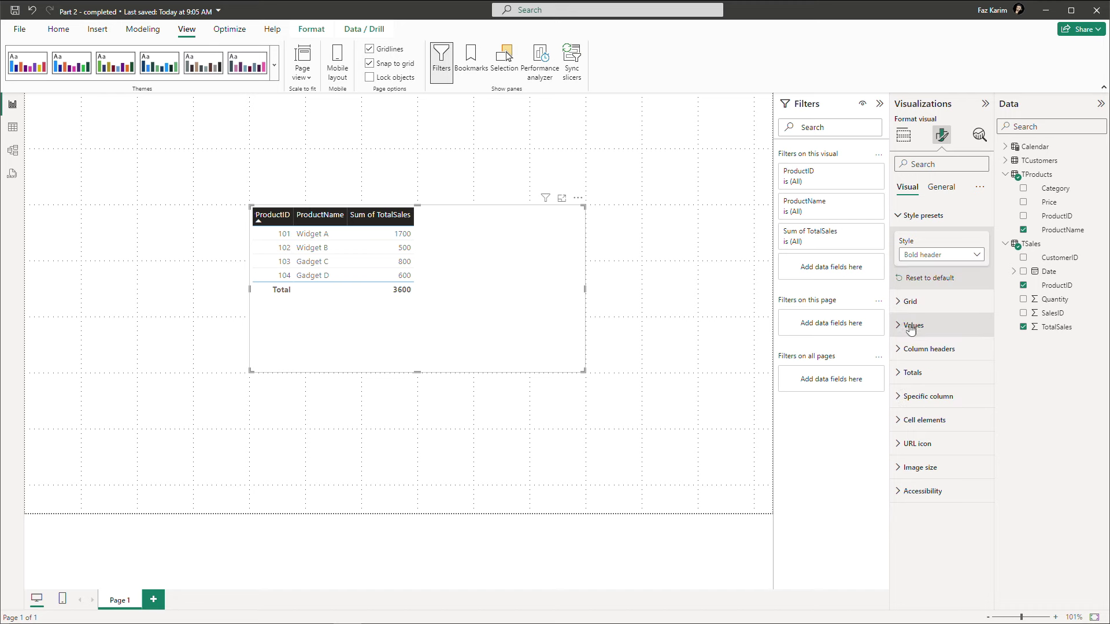
Step: Try the Contrast alternating rows, Flashy rows, Bold header flashy rows and Sparse style presets on the table visual
left_click(910, 255)
left_click(911, 340)
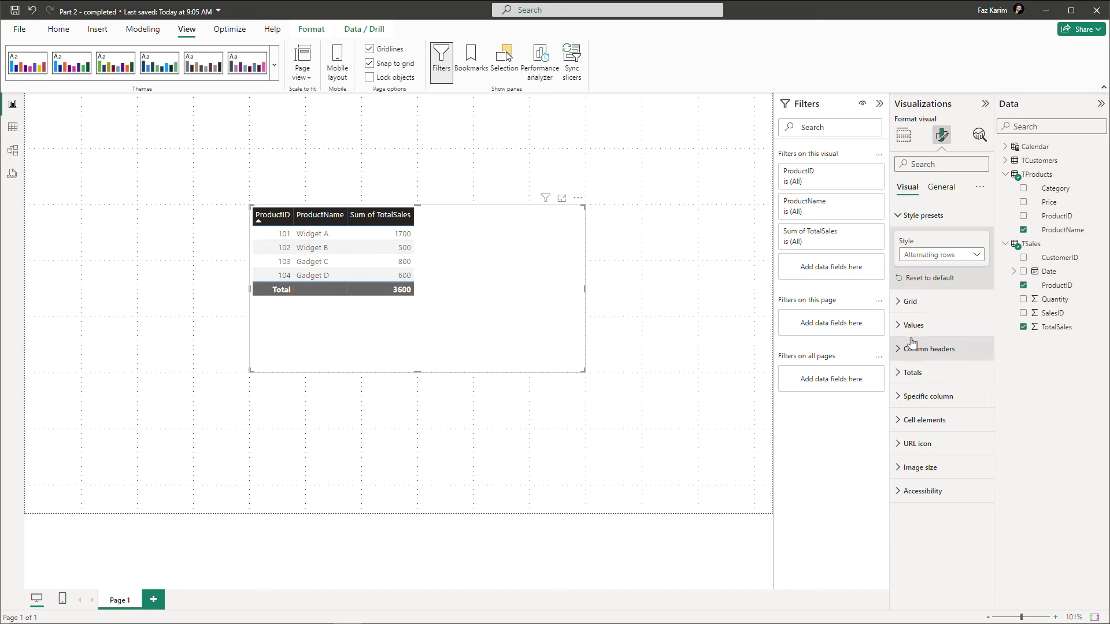
left_click(913, 255)
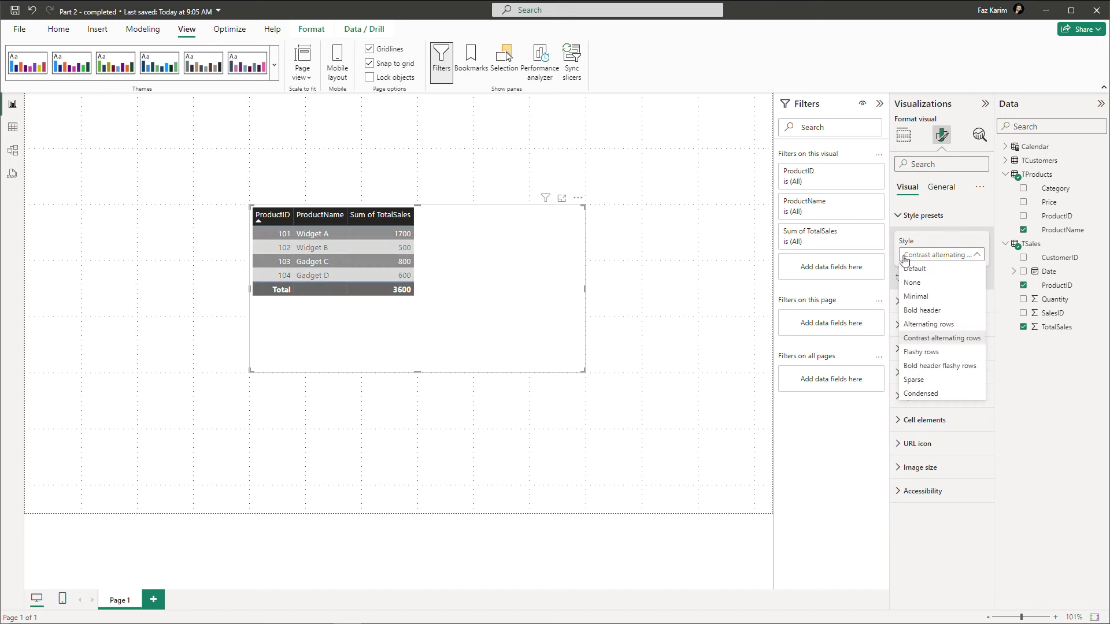
left_click(916, 352)
left_click(913, 255)
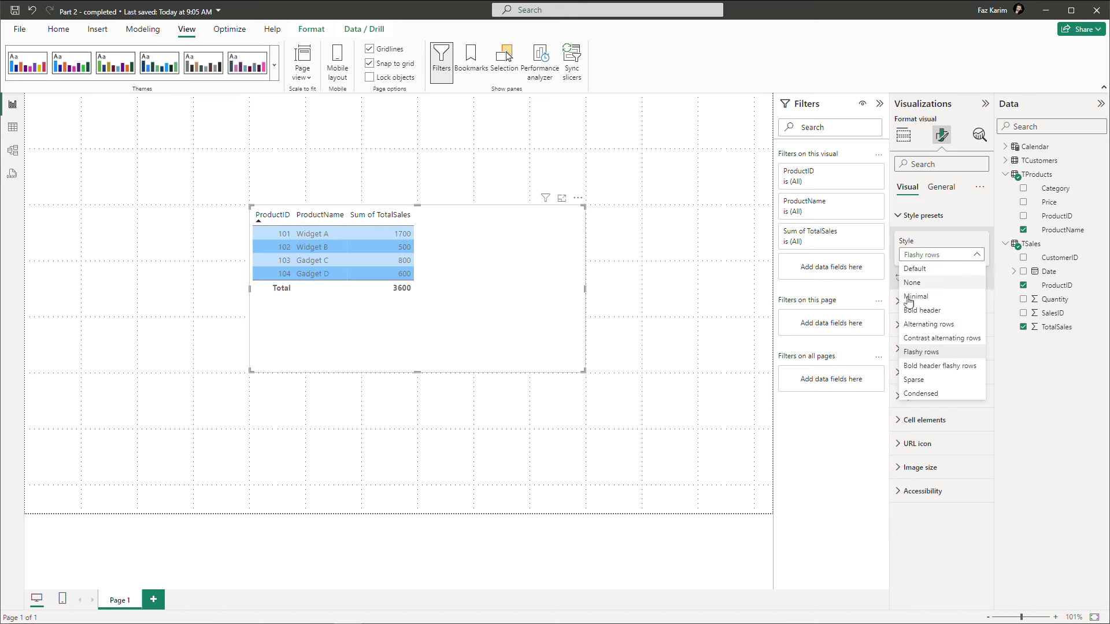
left_click(919, 366)
left_click(908, 255)
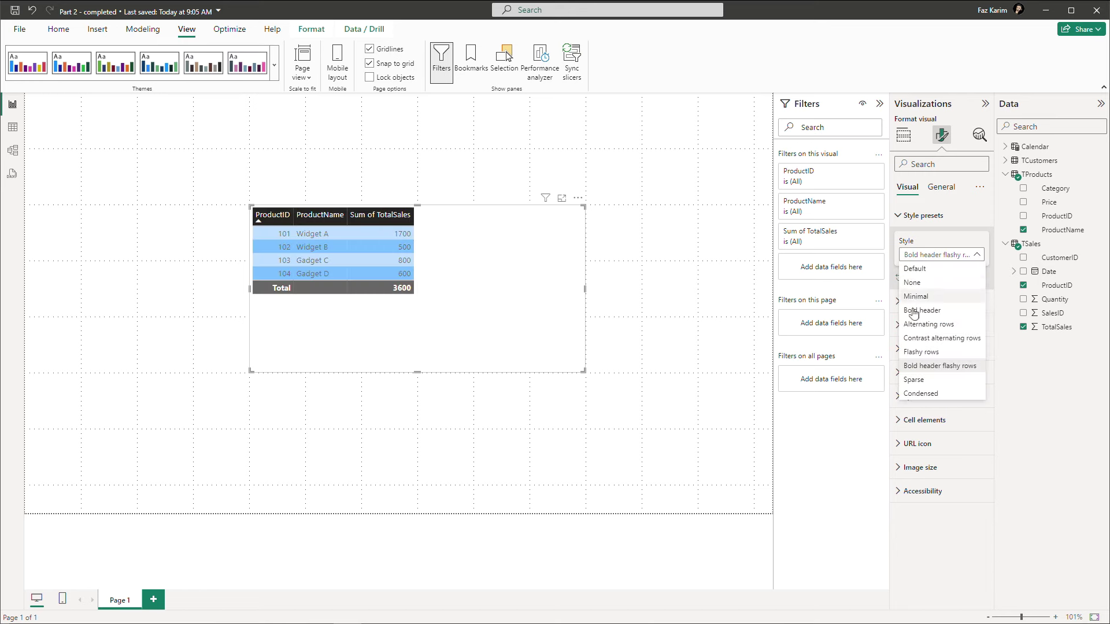
left_click(914, 380)
Step: Apply the Condensed style preset to the table visual and expand its grid settings
left_click(909, 254)
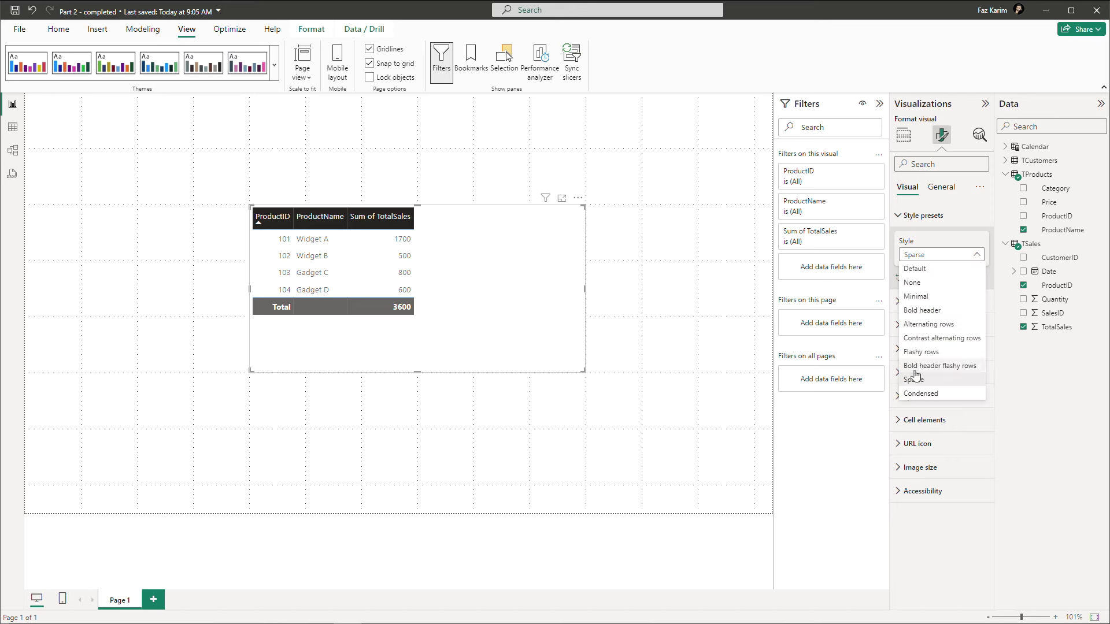
left_click(918, 394)
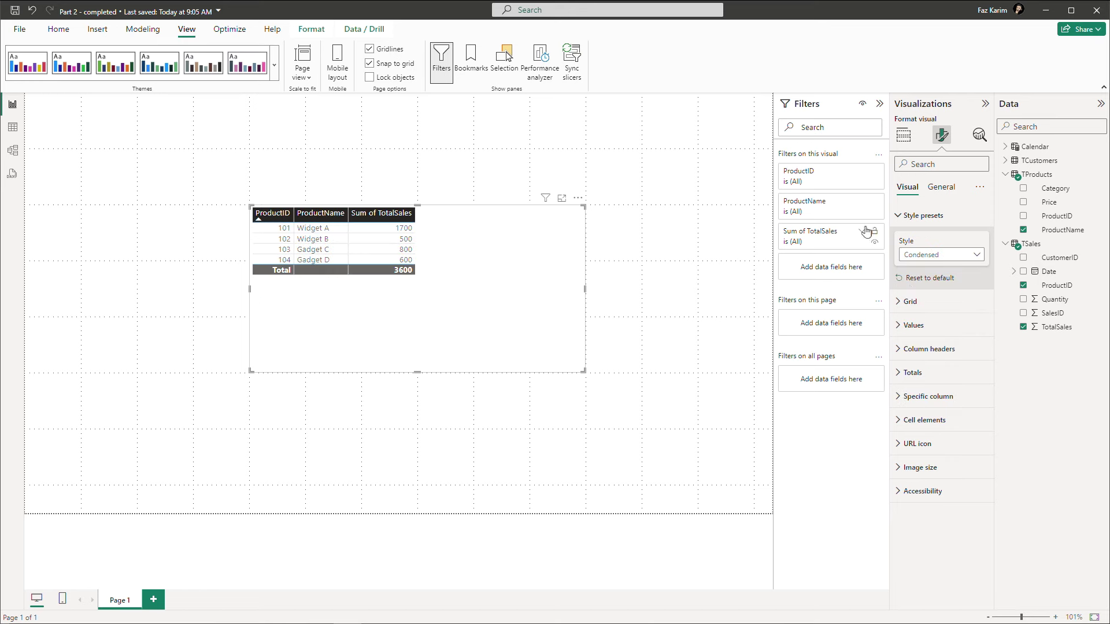
left_click(896, 216)
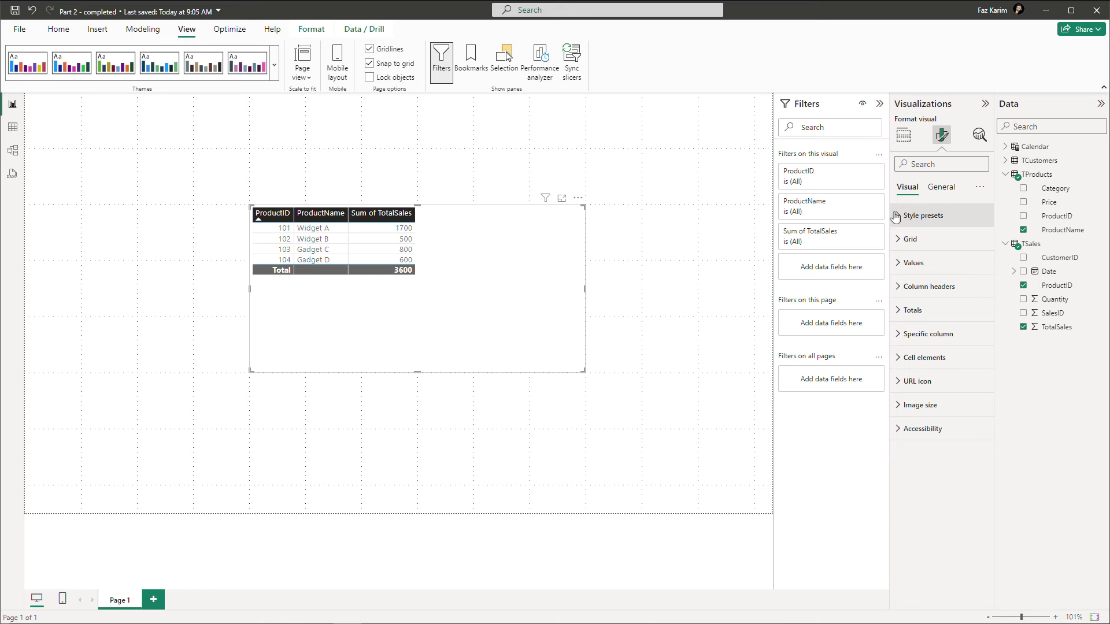
left_click(899, 240)
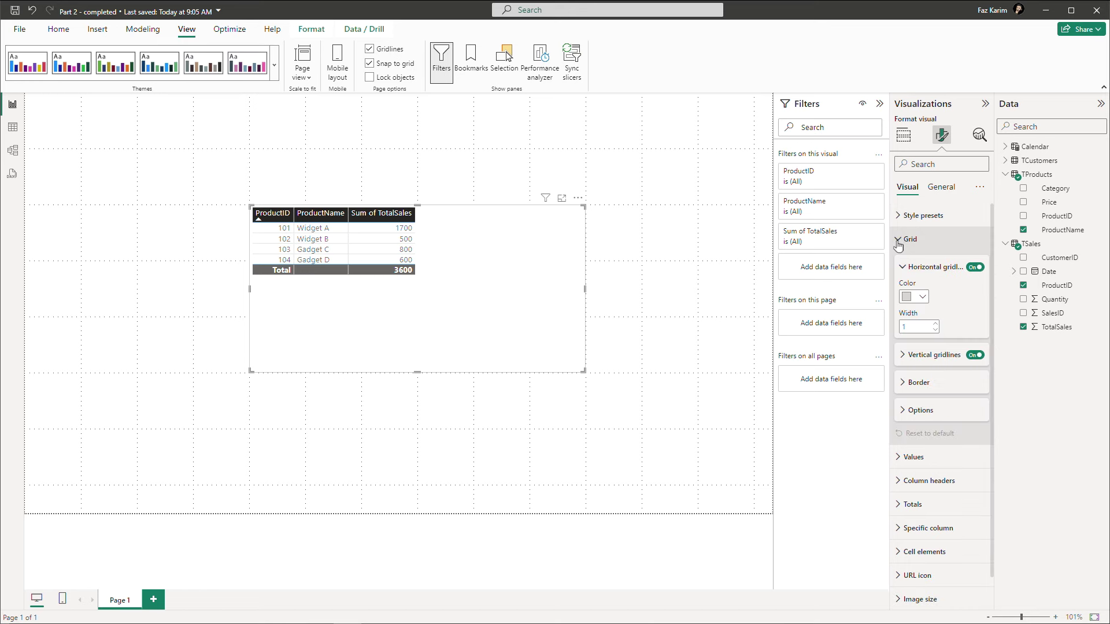
Step: Switch the table's horizontal gridlines off and on several times to compare the look, leaving them on
left_click(974, 268)
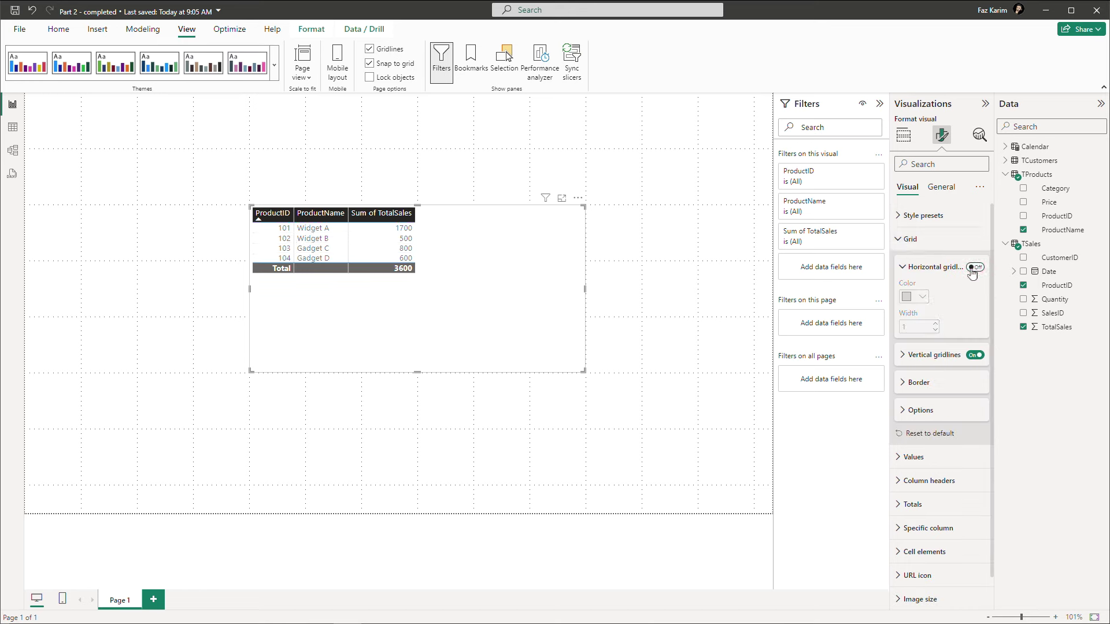
left_click(974, 268)
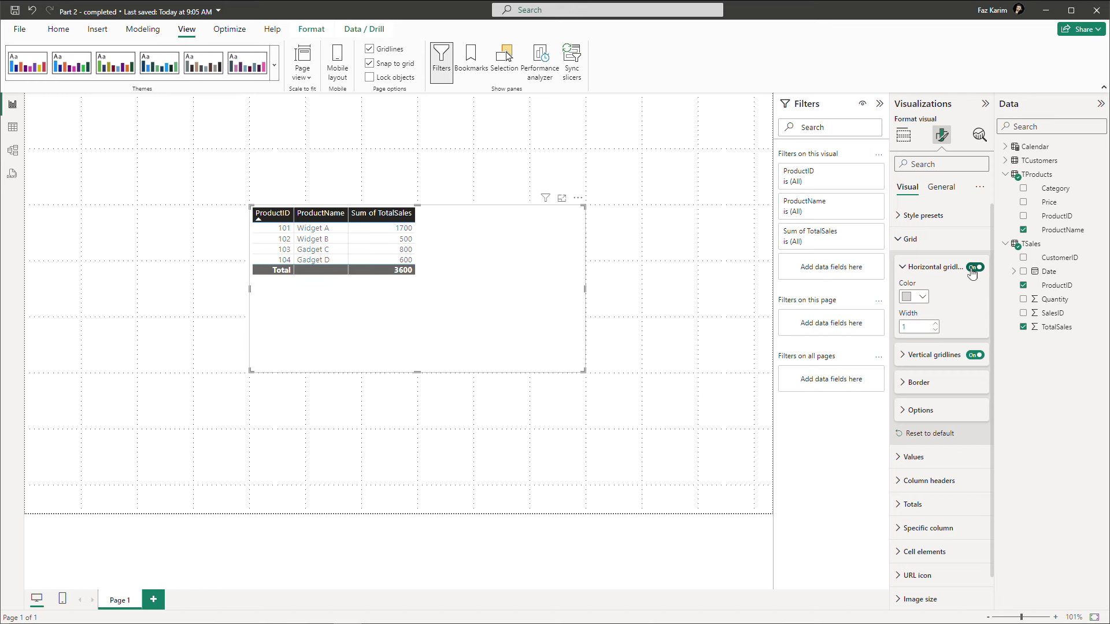
left_click(972, 270)
left_click(972, 270)
left_click(971, 271)
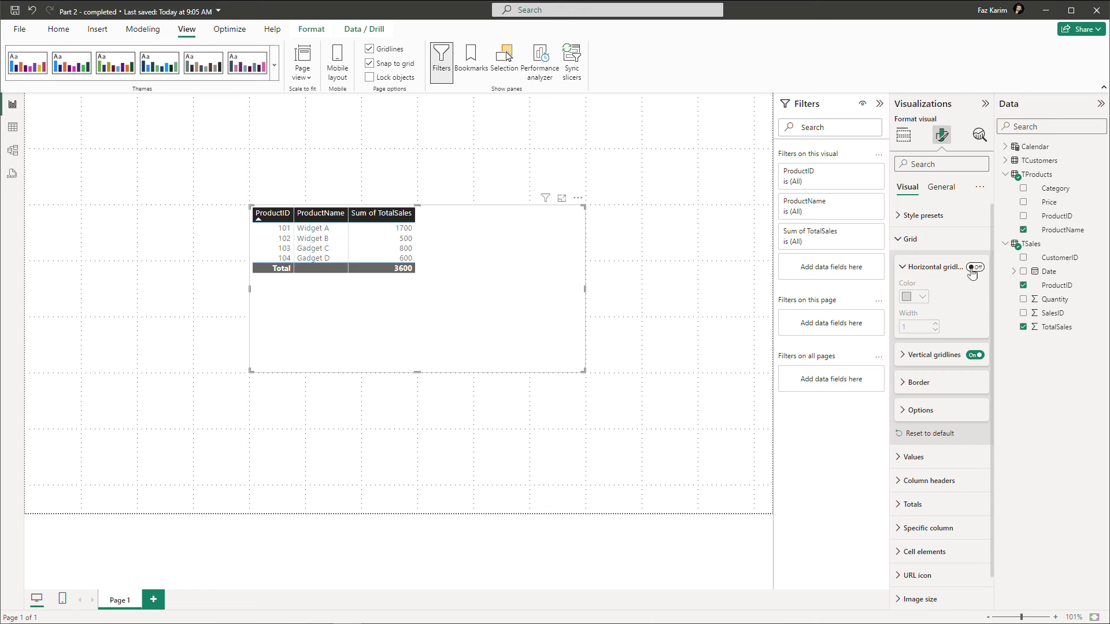
left_click(973, 268)
Step: Try horizontal gridline widths of 3 and 2, and set the width back to 1
left_click(935, 324)
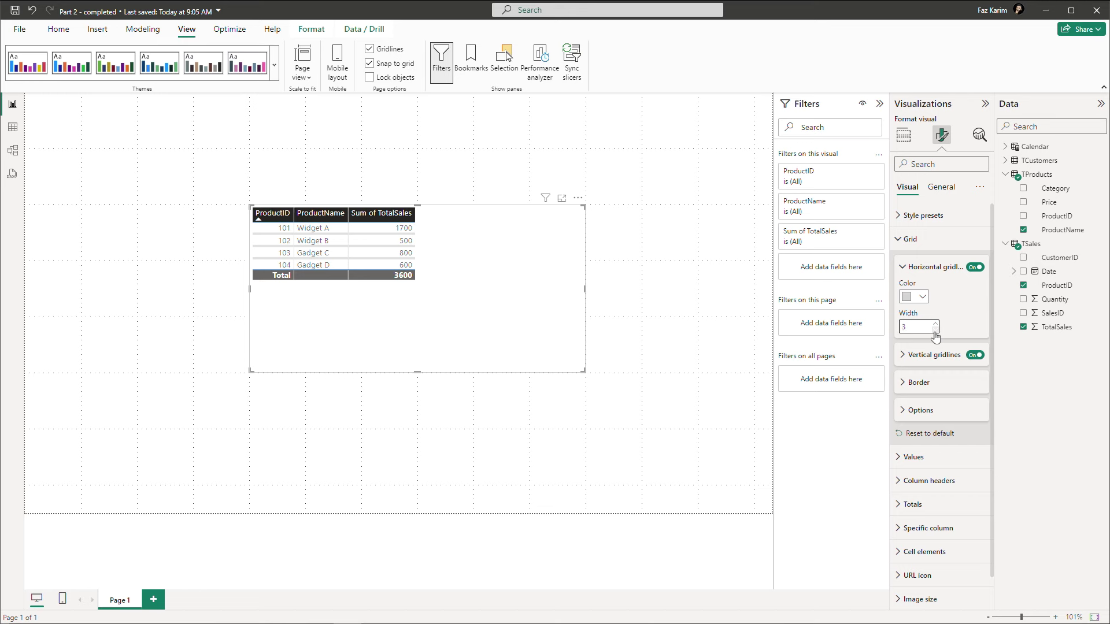
left_click(935, 332)
left_click(935, 330)
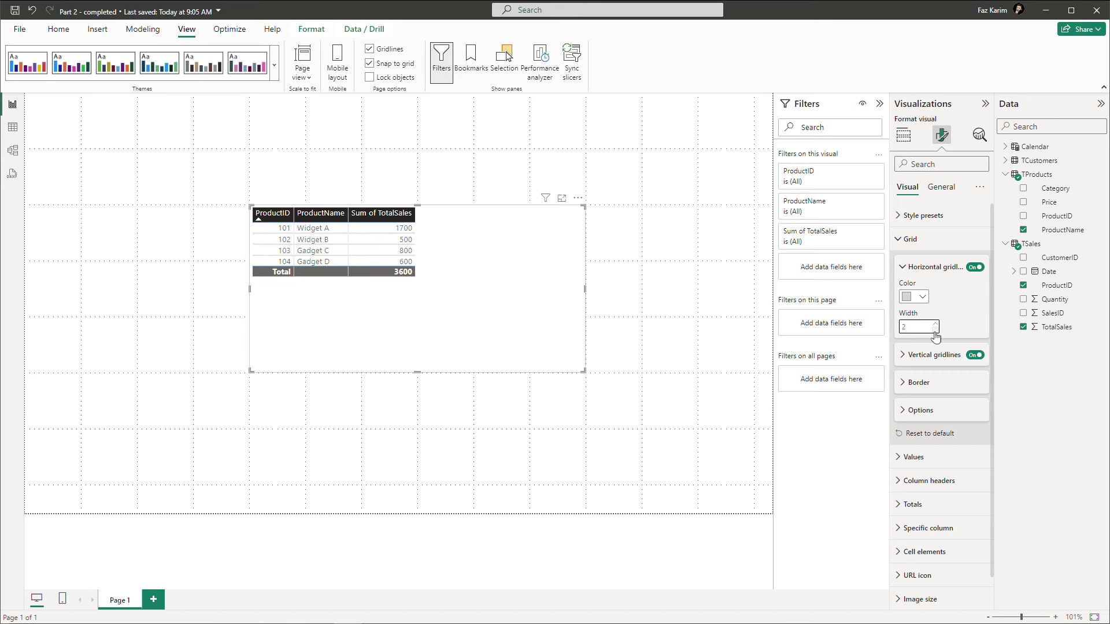
left_click(935, 331)
Step: Set the table's horizontal gridline color to dark gray and its vertical gridline color to black
left_click(922, 297)
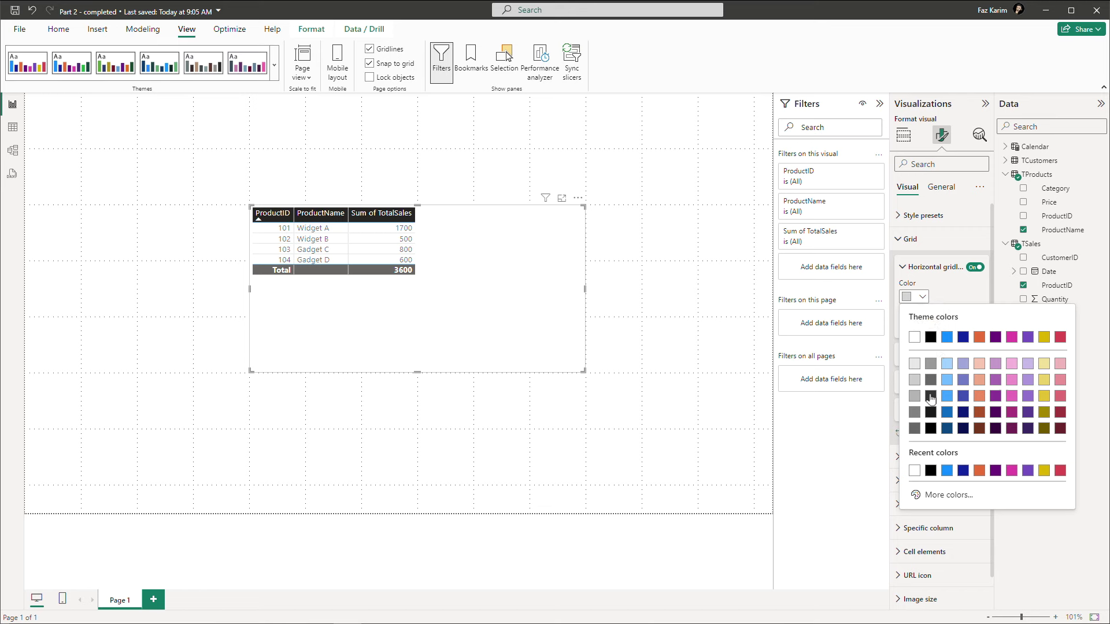
left_click(930, 397)
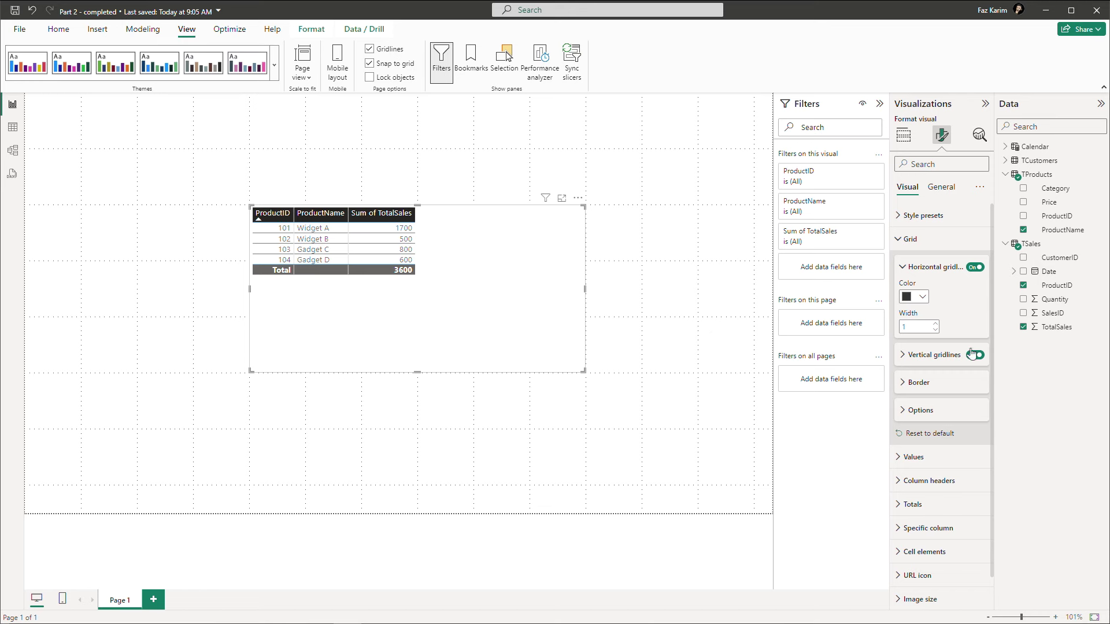
left_click(911, 361)
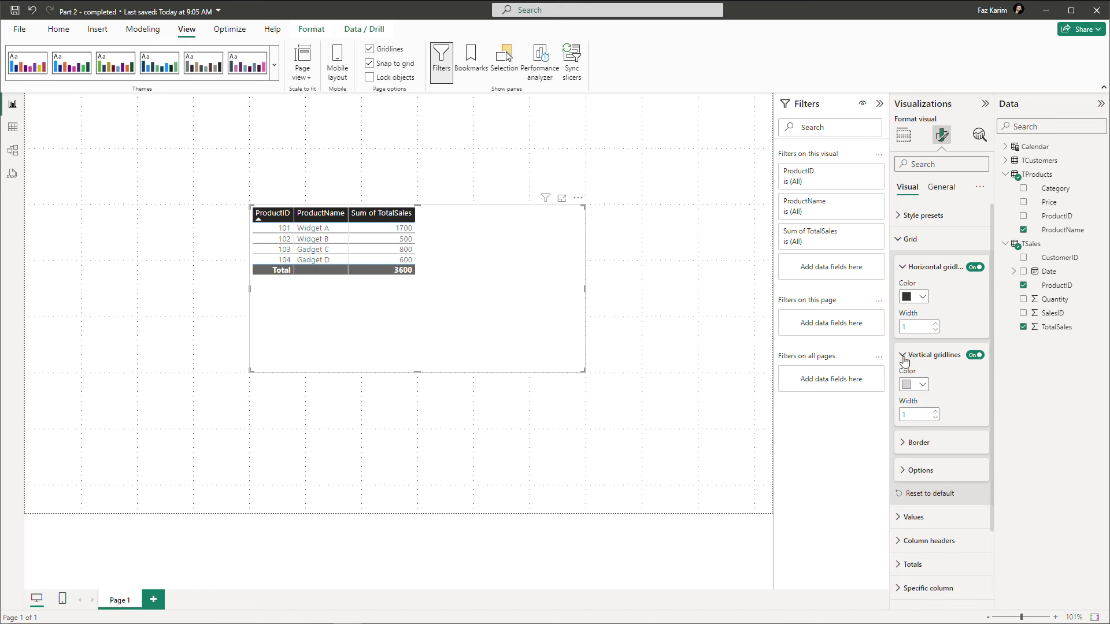
left_click(923, 386)
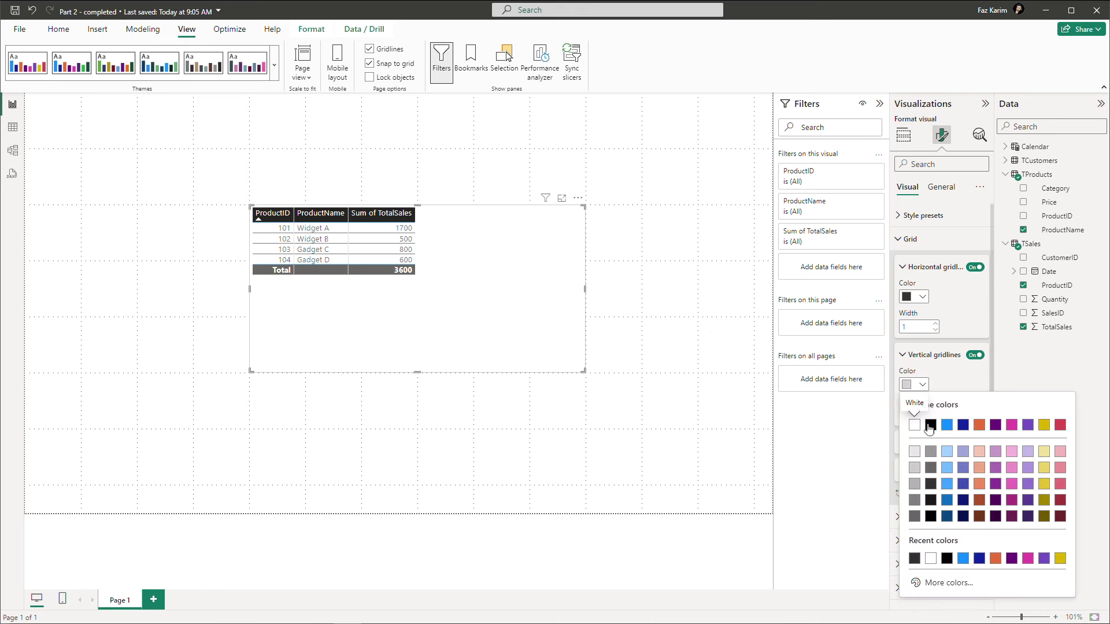
left_click(930, 427)
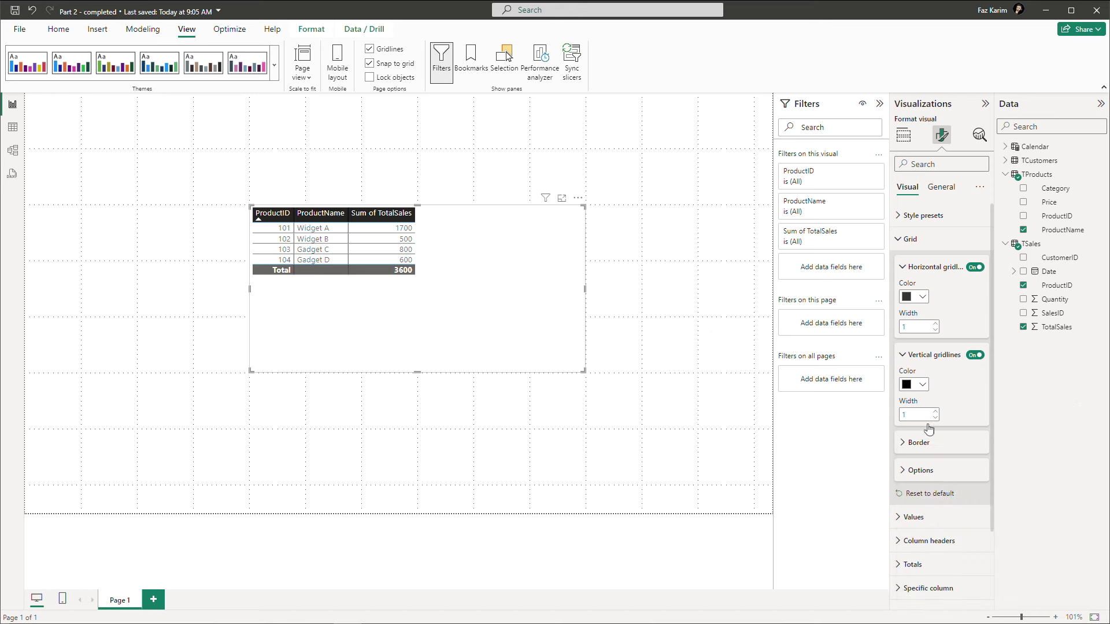
Step: Switch the table's vertical and horizontal gridlines off and on to compare the look, leaving both on
left_click(975, 355)
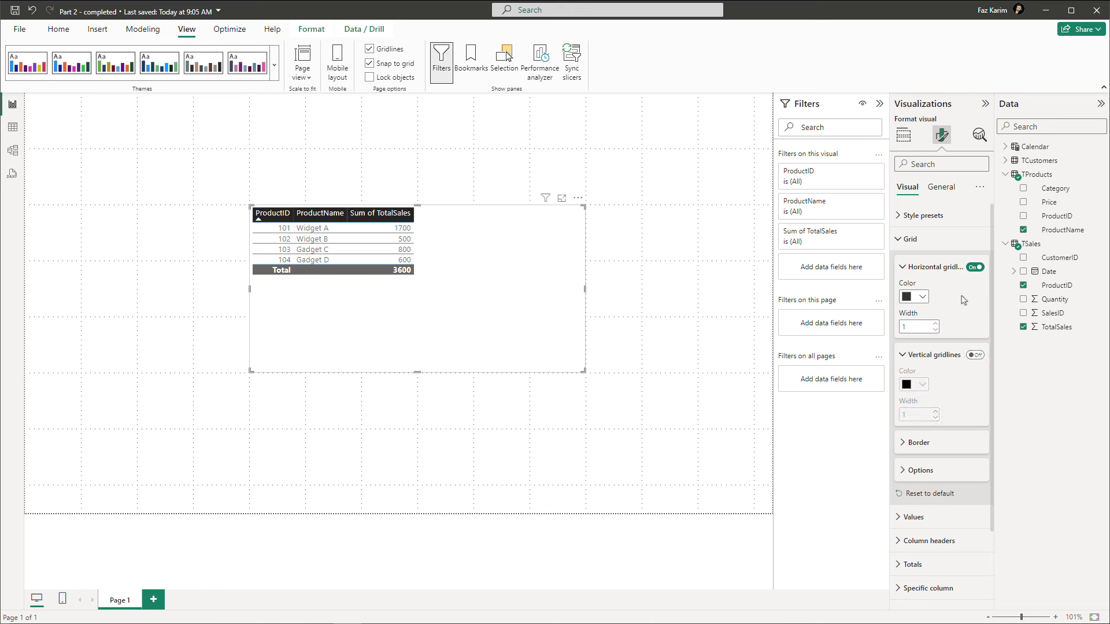
left_click(975, 267)
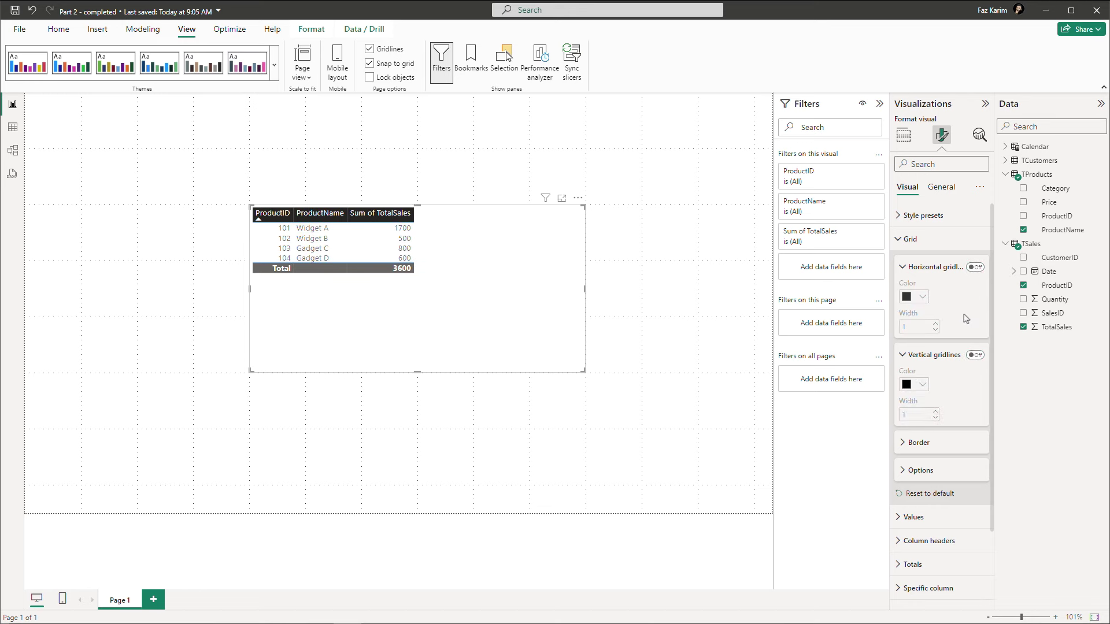
left_click(976, 268)
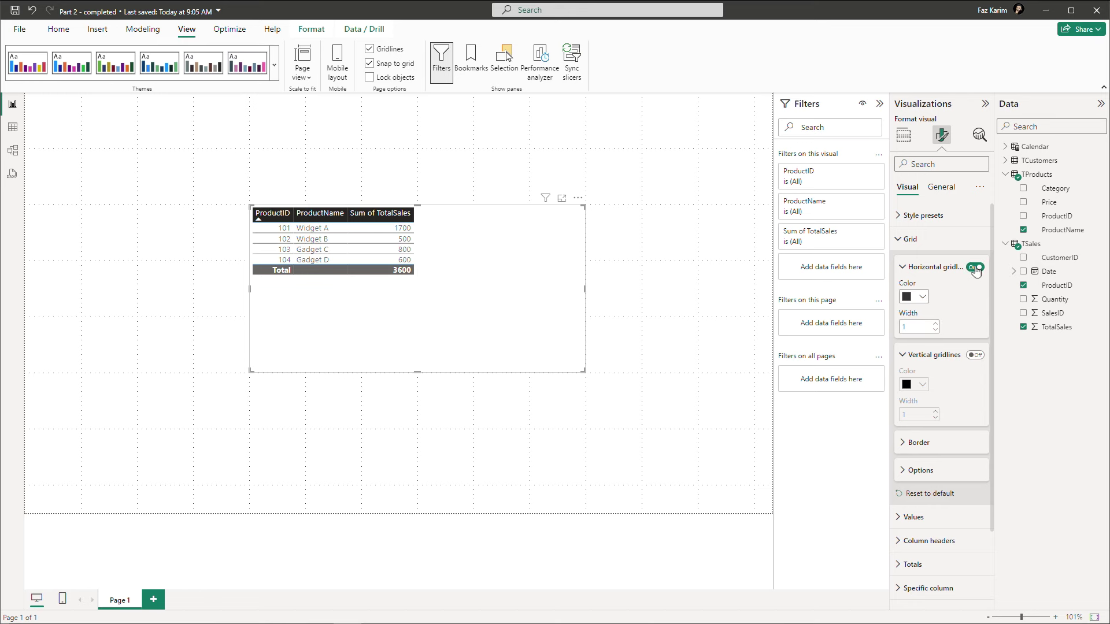
left_click(975, 268)
left_click(975, 356)
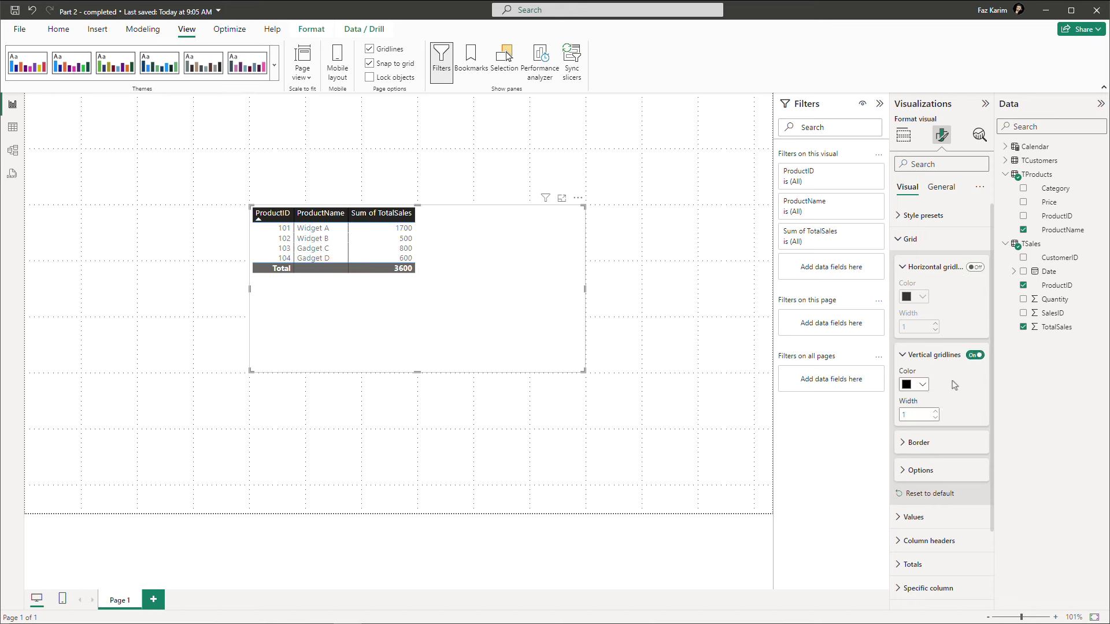
left_click(975, 267)
left_click(903, 267)
left_click(904, 294)
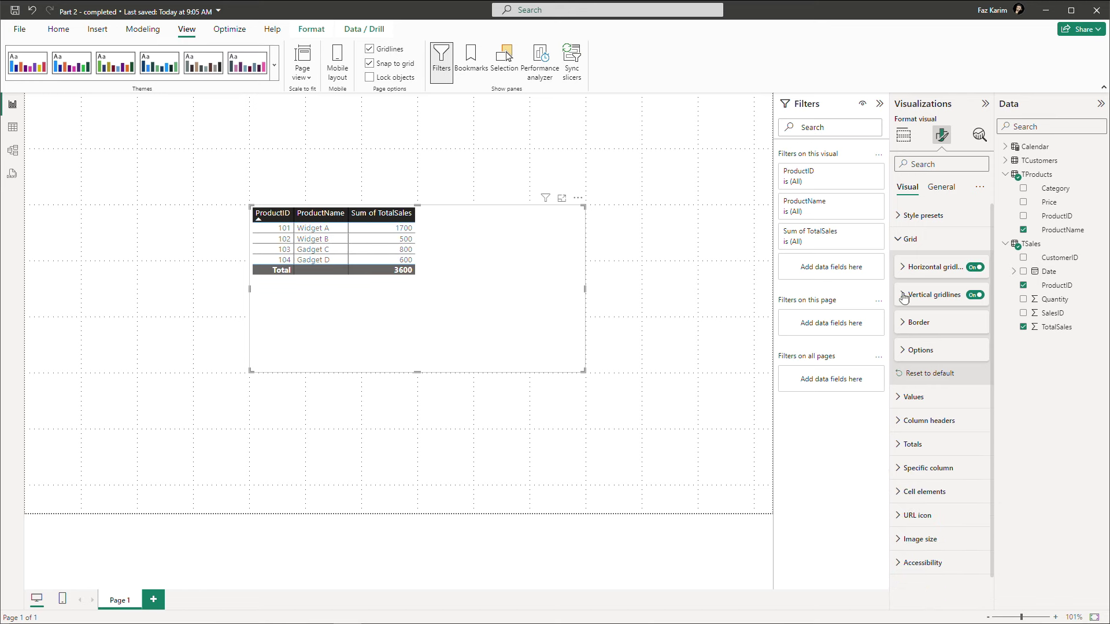
Step: Add top, bottom, left and right borders to all sections of the table
left_click(905, 323)
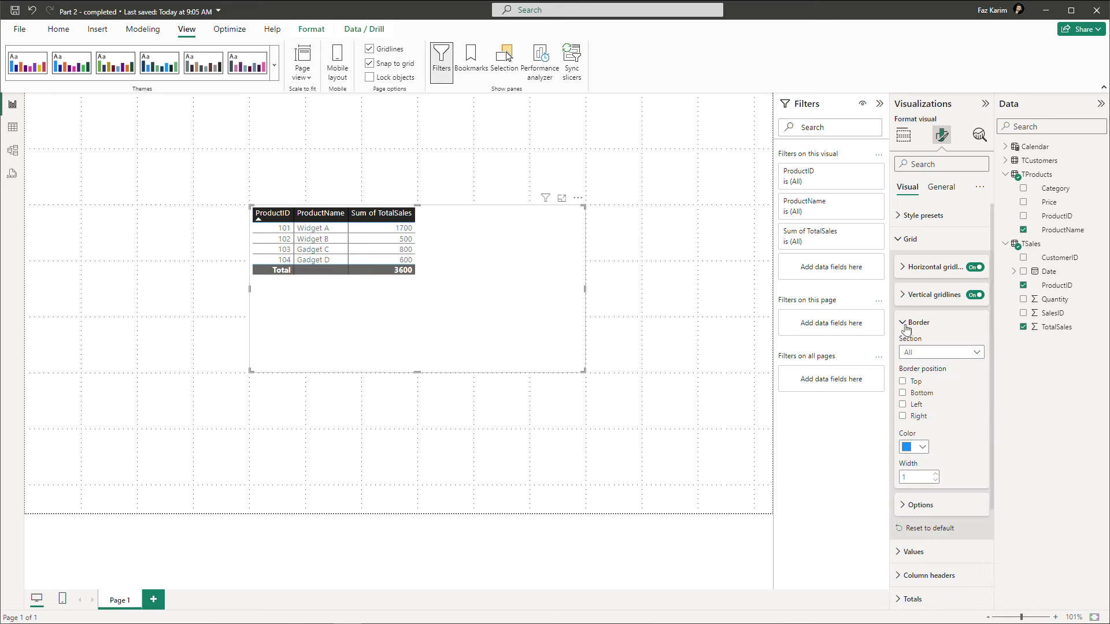
left_click(903, 383)
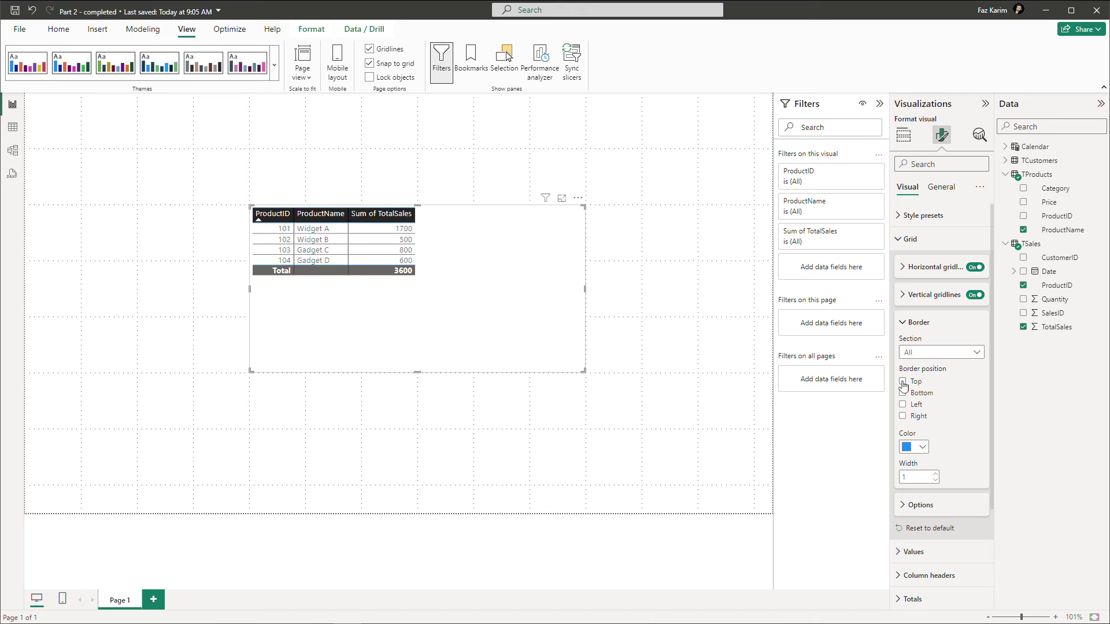
left_click(903, 393)
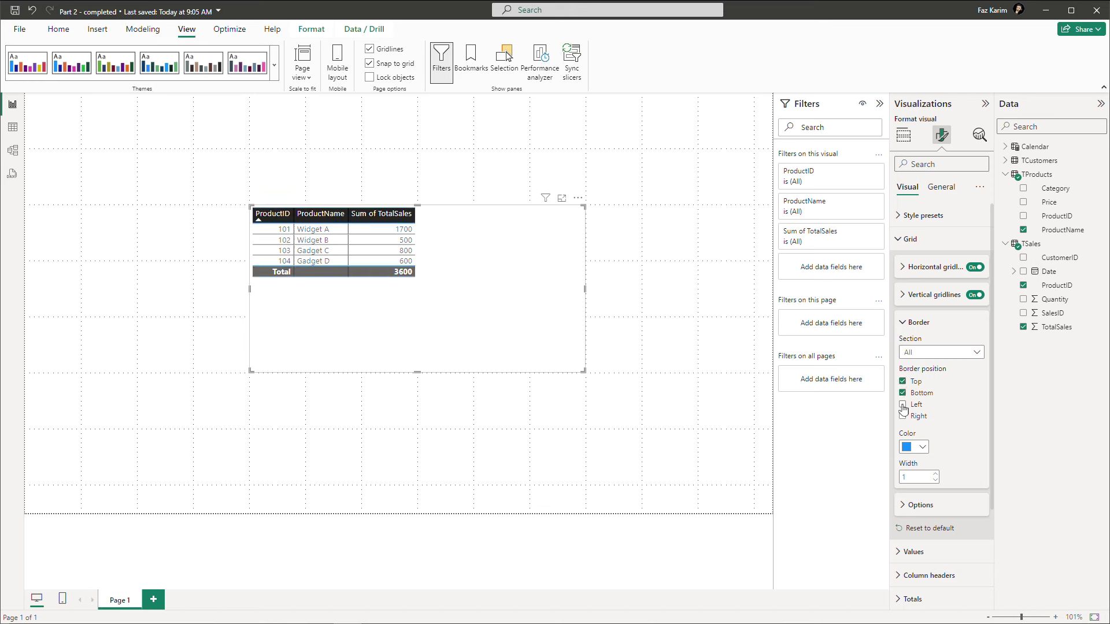
left_click(903, 405)
left_click(903, 416)
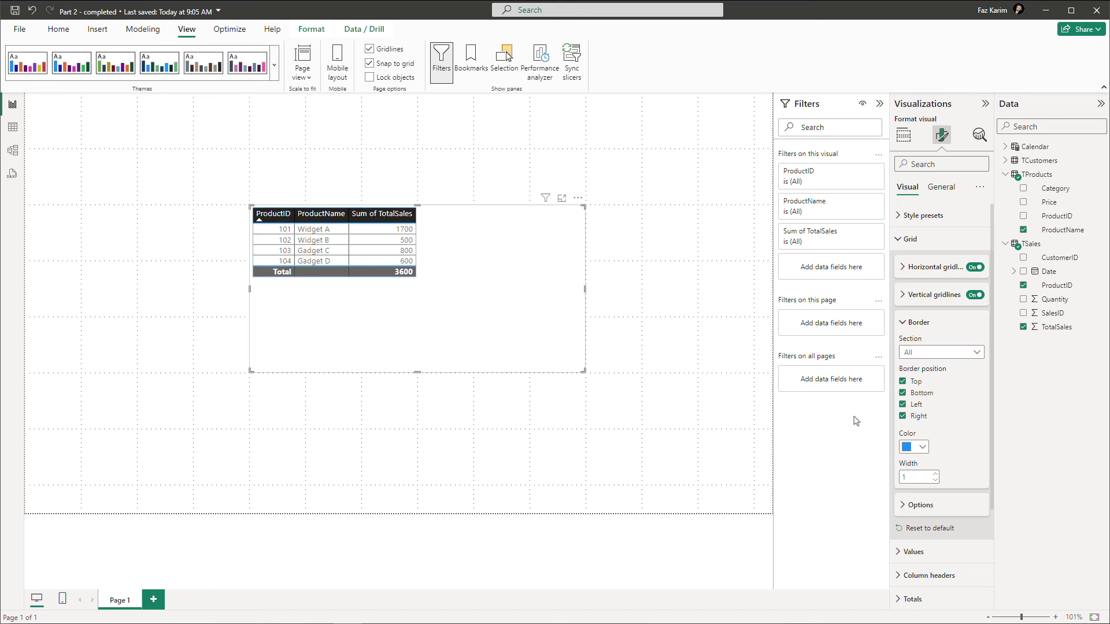
Step: Set the table border's color to the gold theme color and its width to 3
left_click(923, 447)
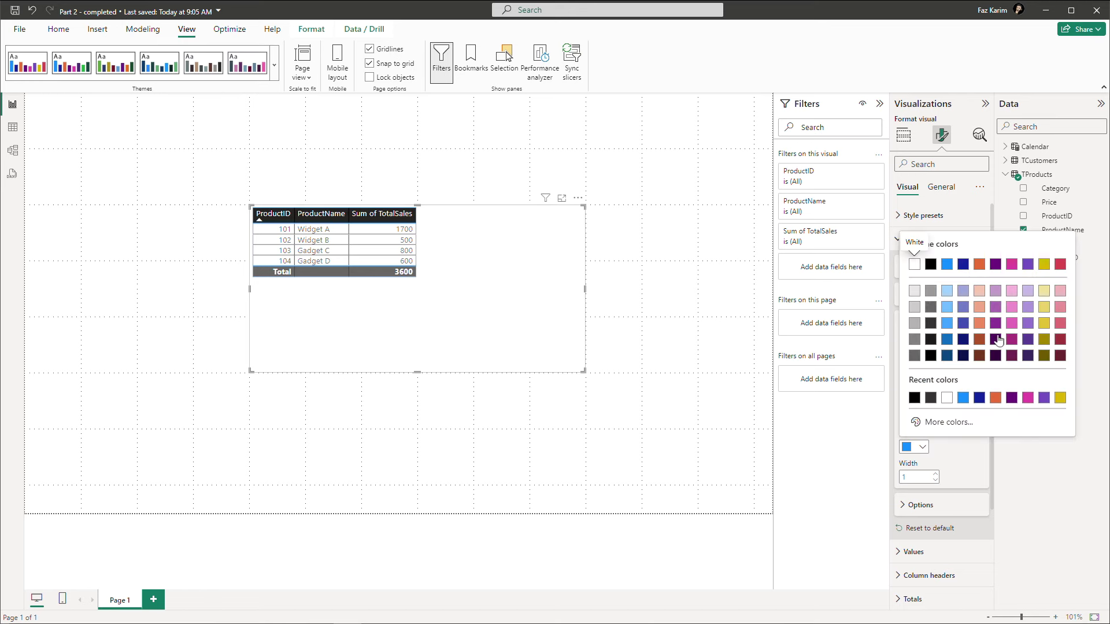
left_click(1044, 265)
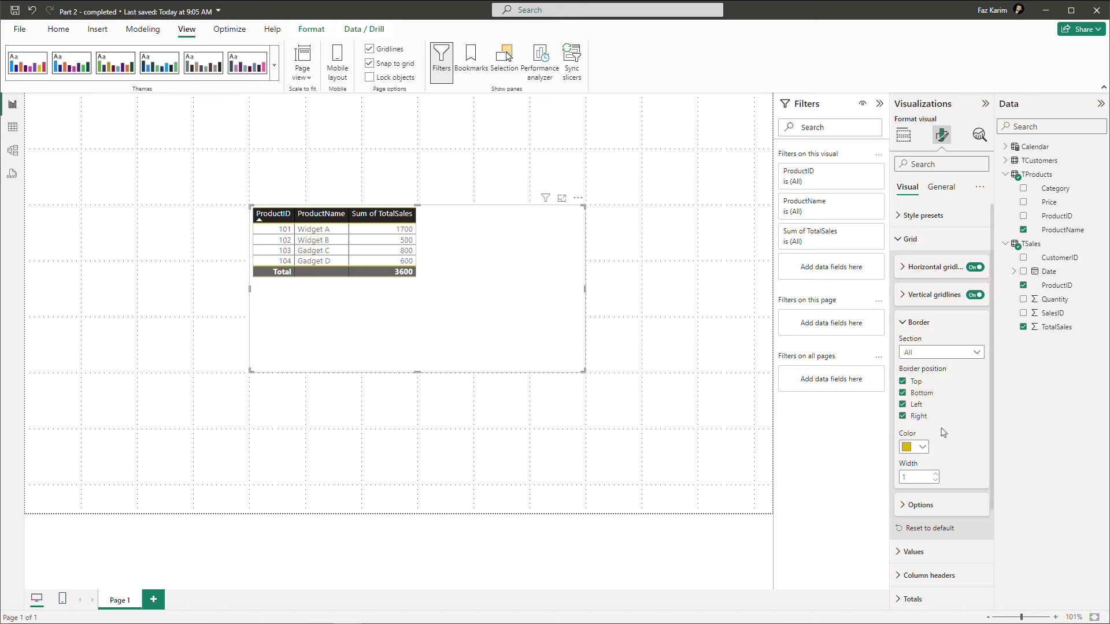
left_click(933, 473)
left_click(934, 474)
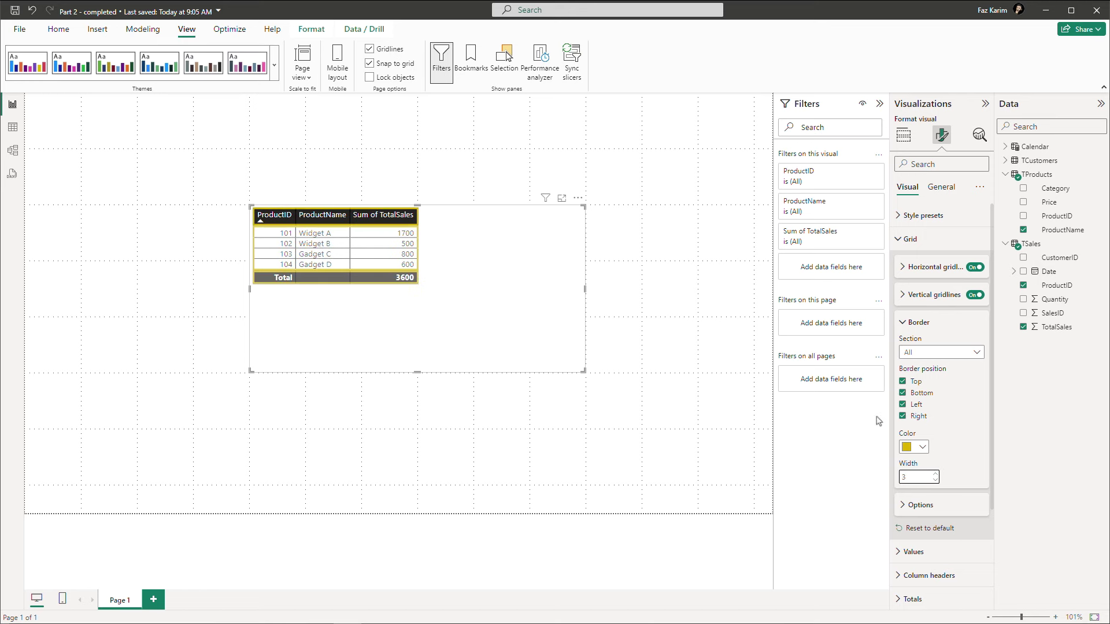
Step: Change the table border's color to a custom bright green, #45D900
left_click(922, 448)
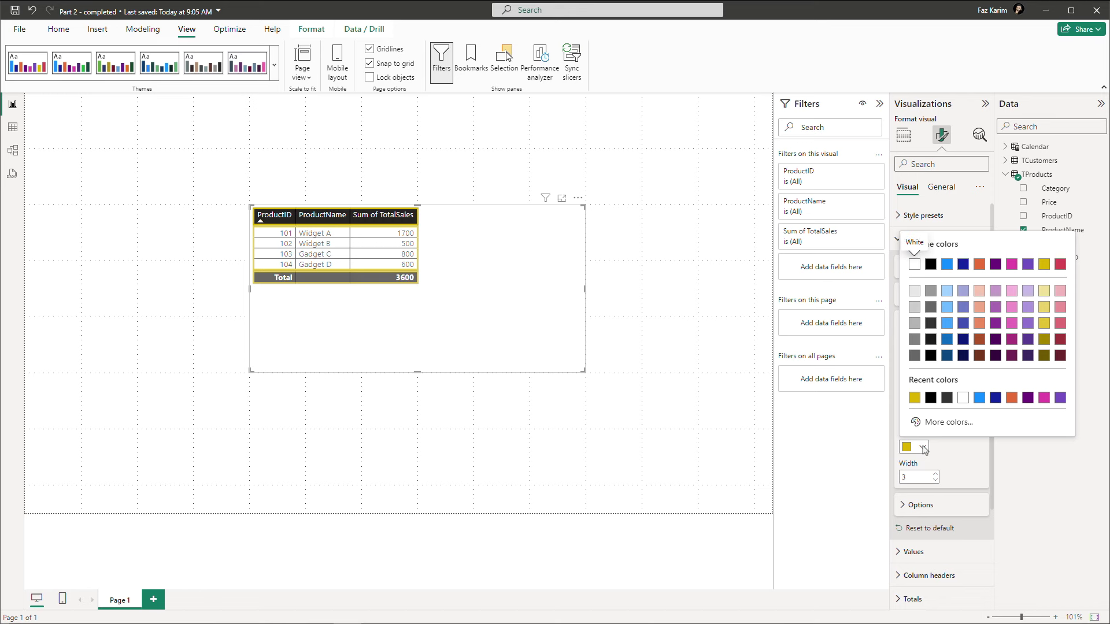
left_click(922, 449)
left_click(923, 448)
left_click(926, 425)
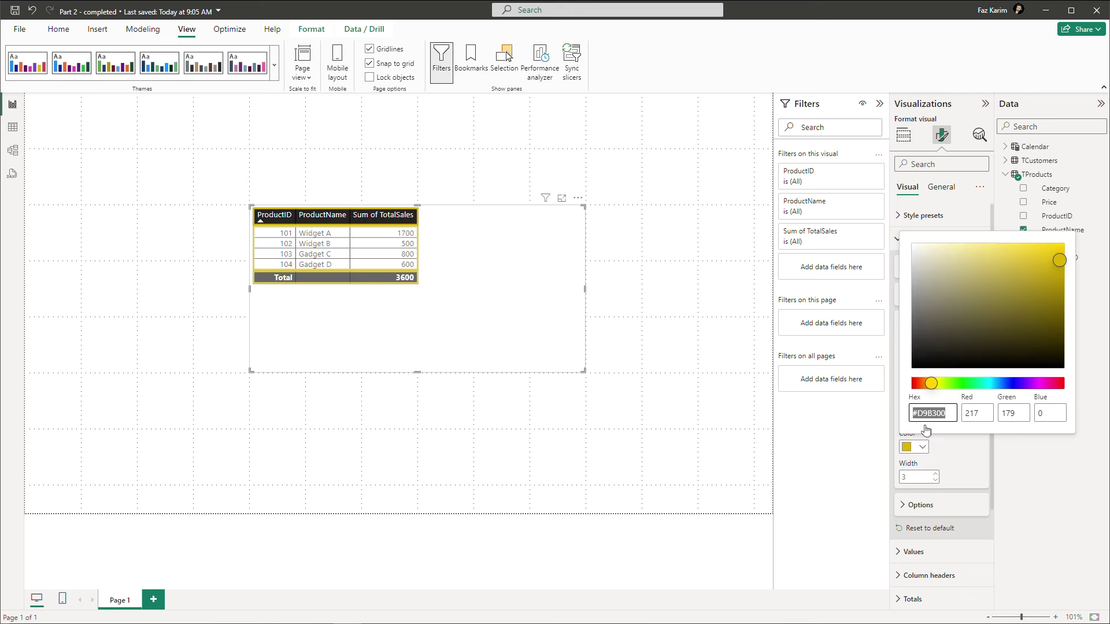
left_click_drag(930, 383, 954, 386)
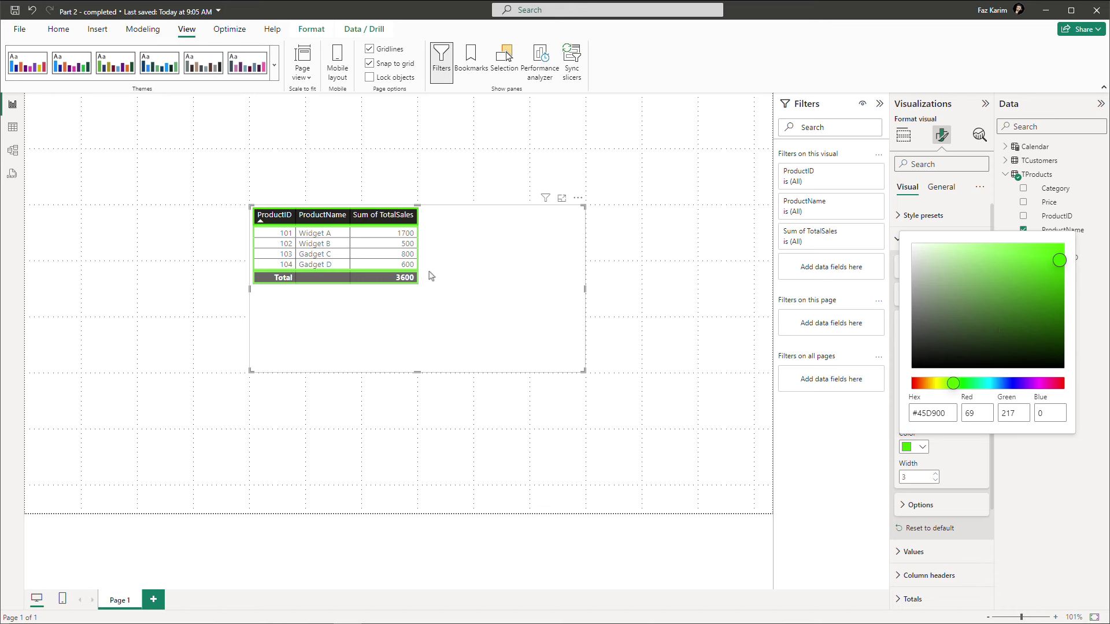
left_click(970, 455)
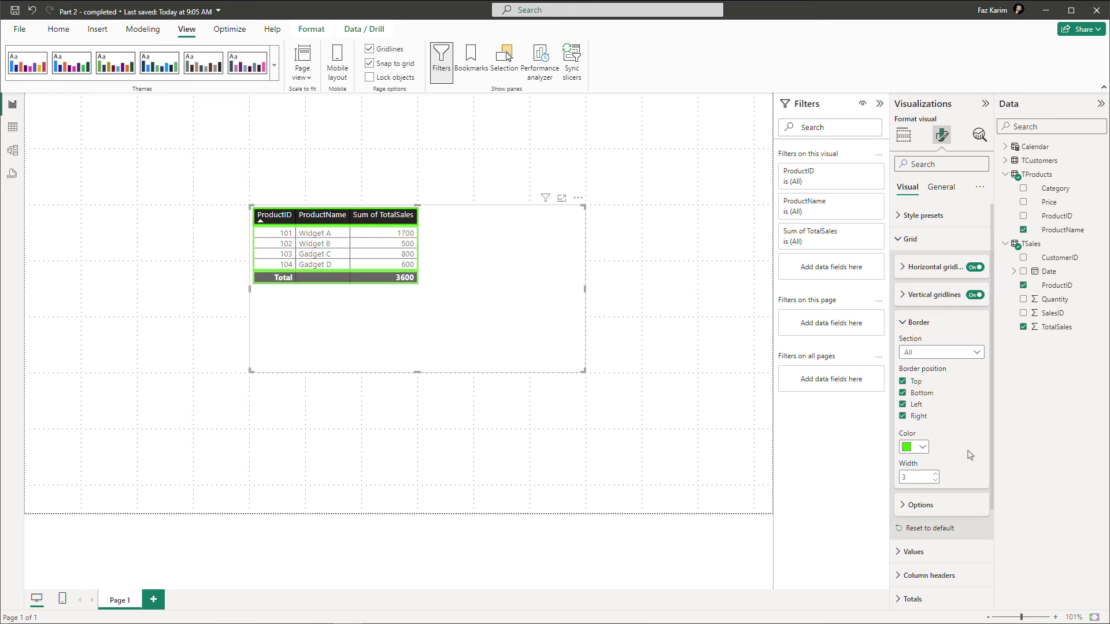
Step: Reduce the border width to 1, and reset all of the table's grid settings to default
left_click(935, 481)
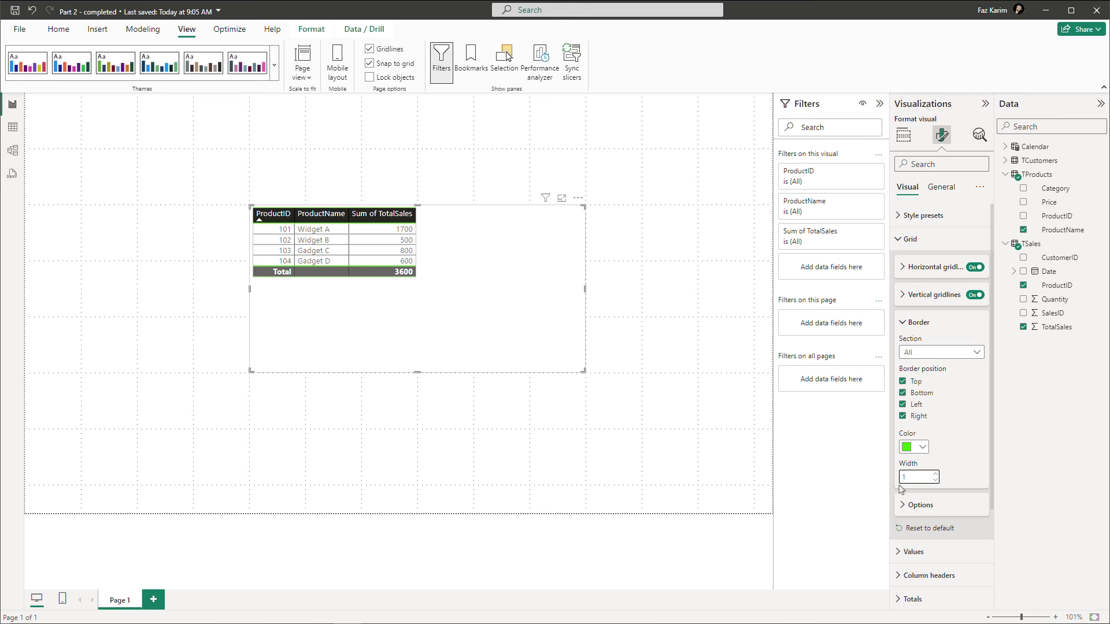
left_click(898, 537)
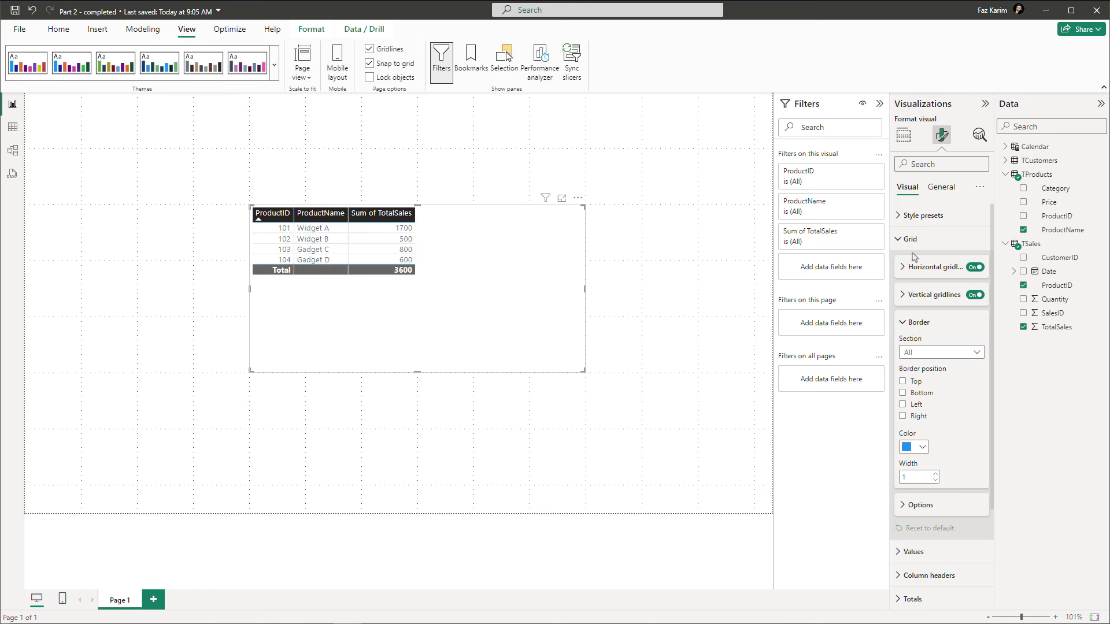
left_click(900, 239)
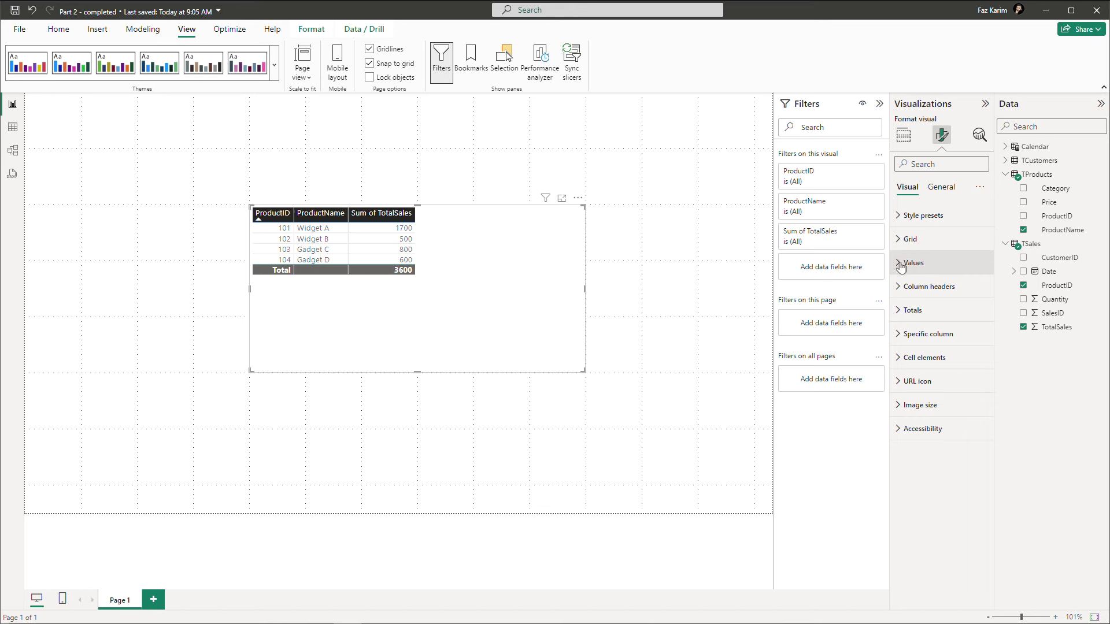
Step: Increase the font size of the table's values to 28
left_click(901, 265)
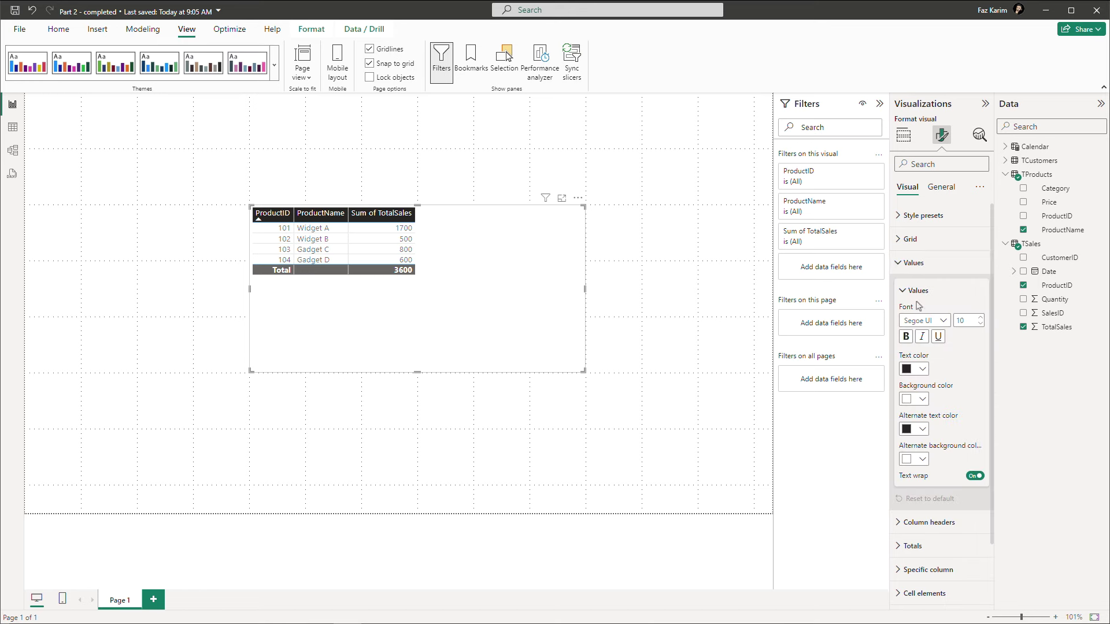
left_click(981, 321)
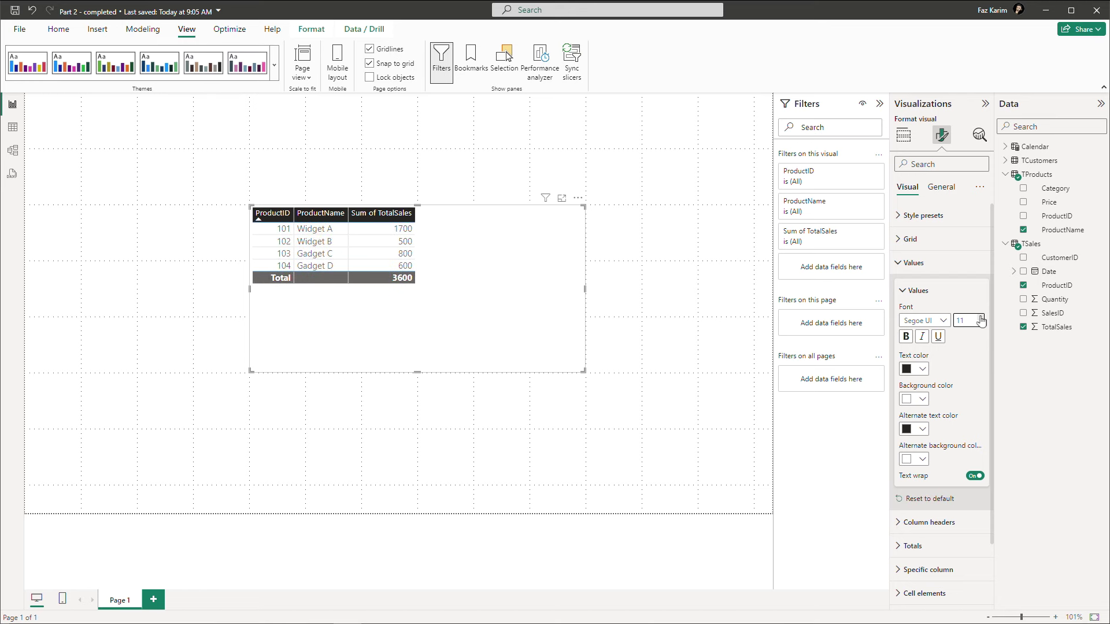
left_click(981, 321)
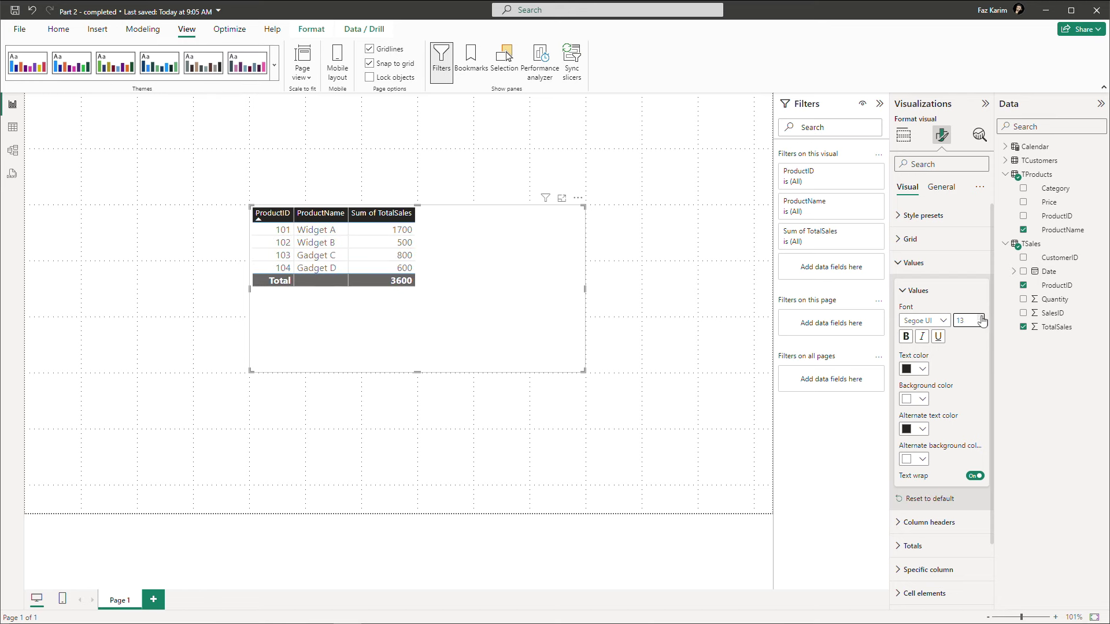
left_click(981, 322)
left_click(981, 322)
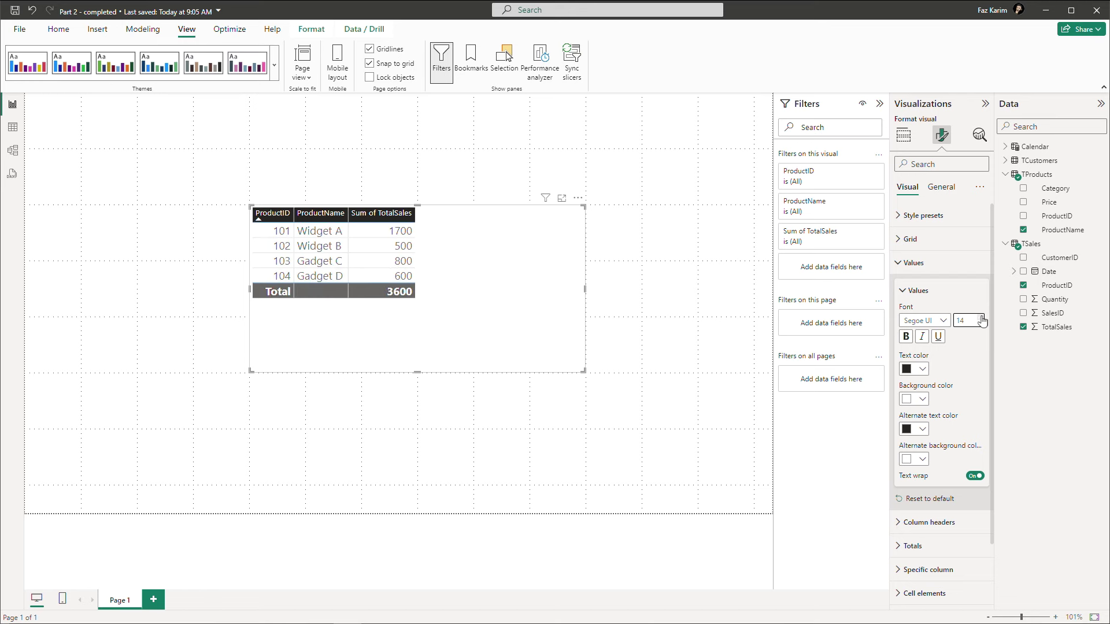
left_click(981, 321)
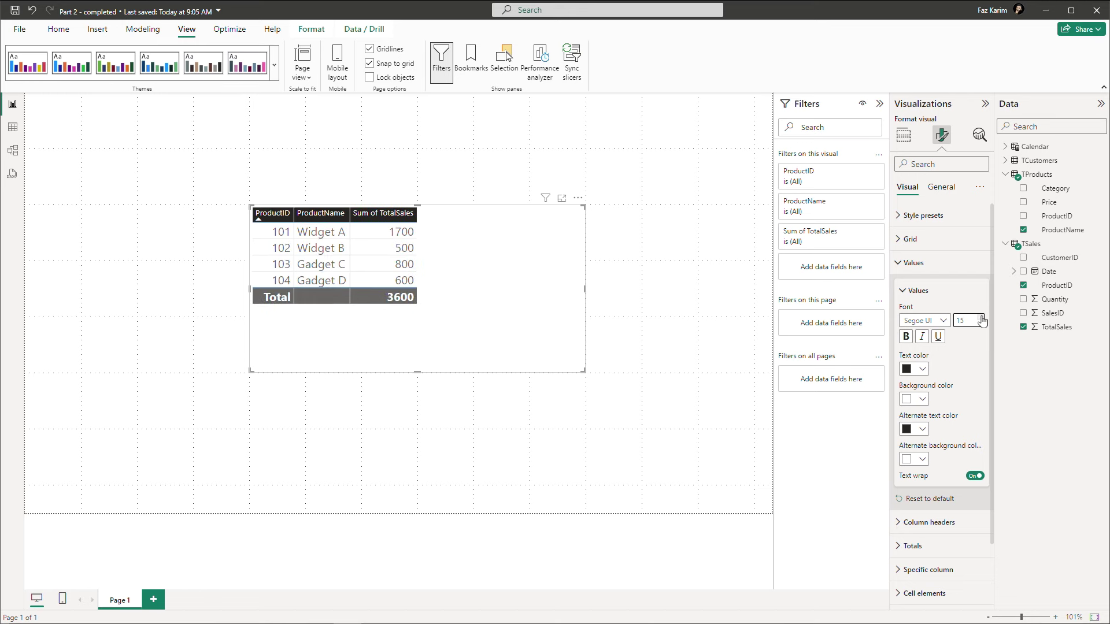
left_click(981, 321)
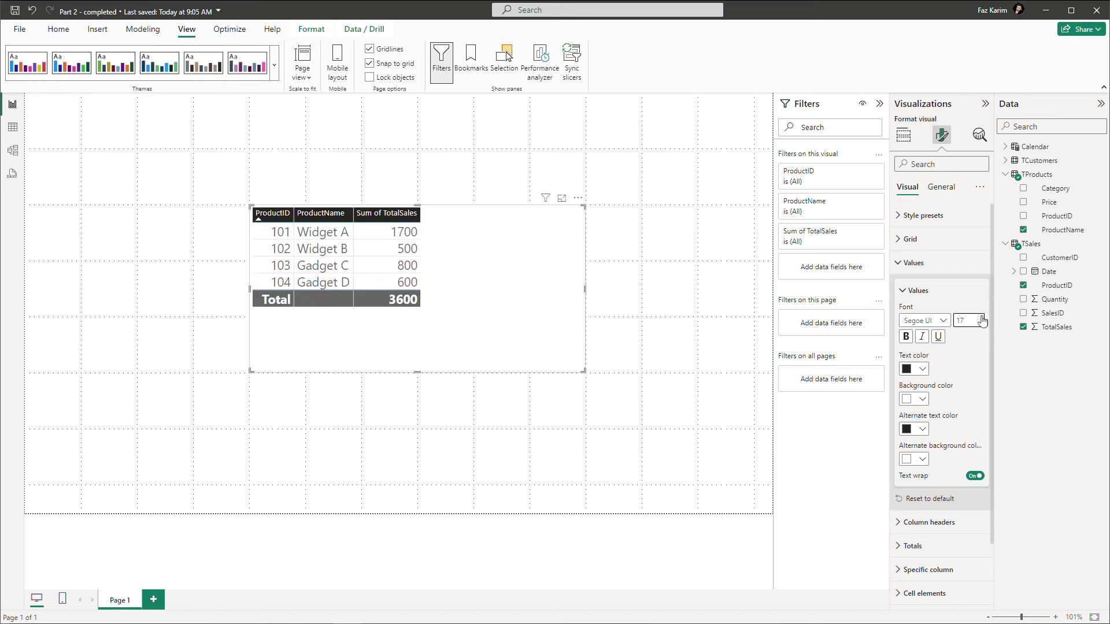
left_click(981, 322)
left_click(981, 321)
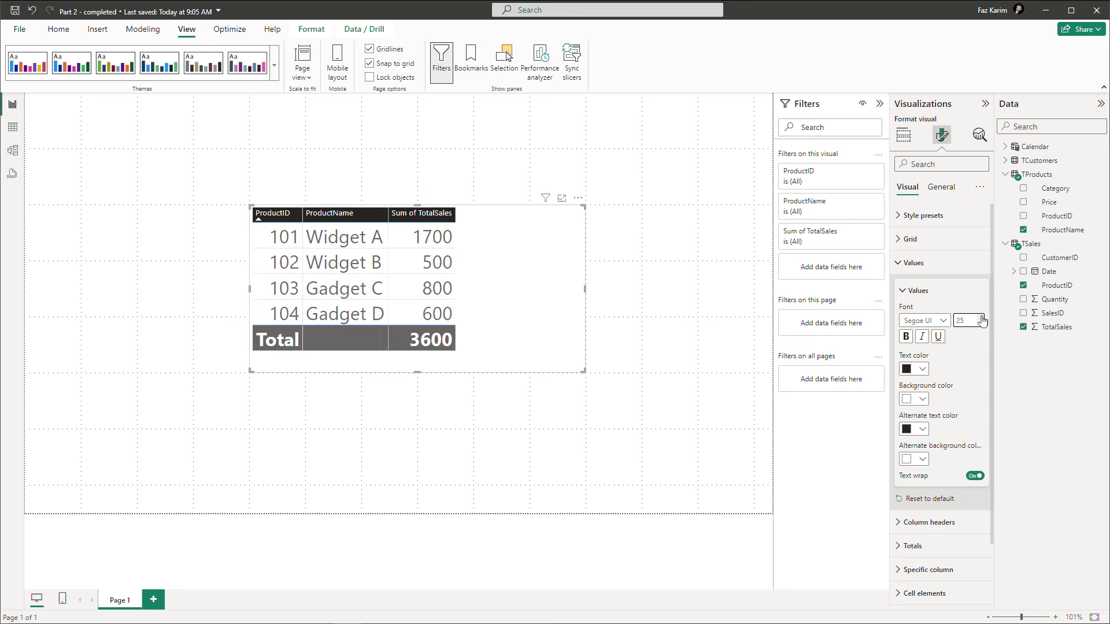
left_click(981, 319)
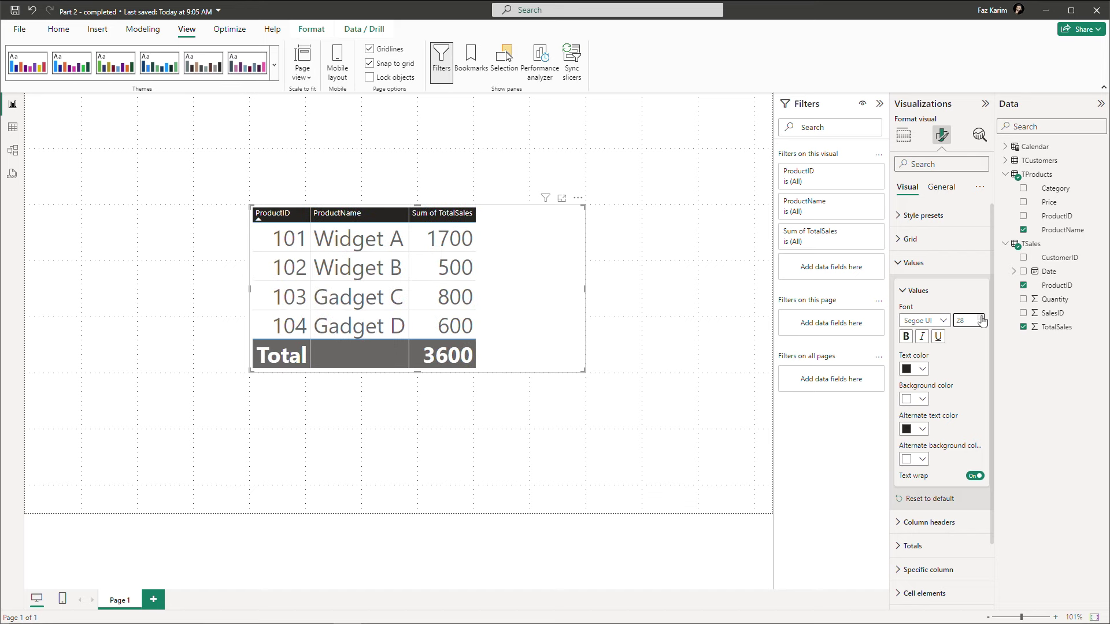
Step: Move the table visual to the page's upper-left corner and resize its frame to fit all rows
left_click_drag(585, 286, 495, 291)
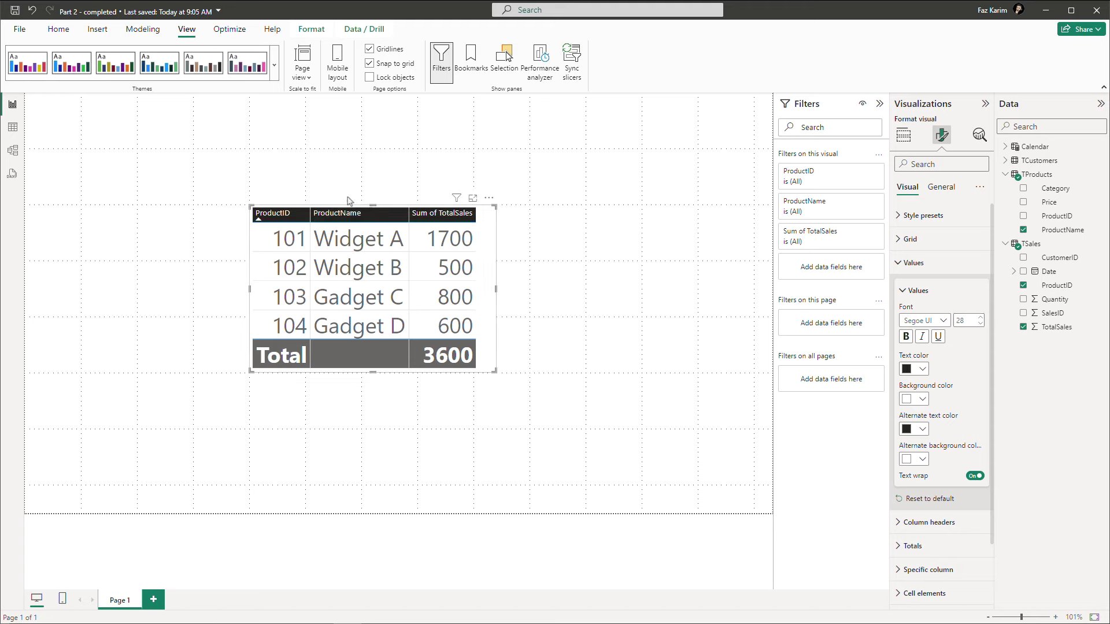
left_click_drag(364, 209, 143, 104)
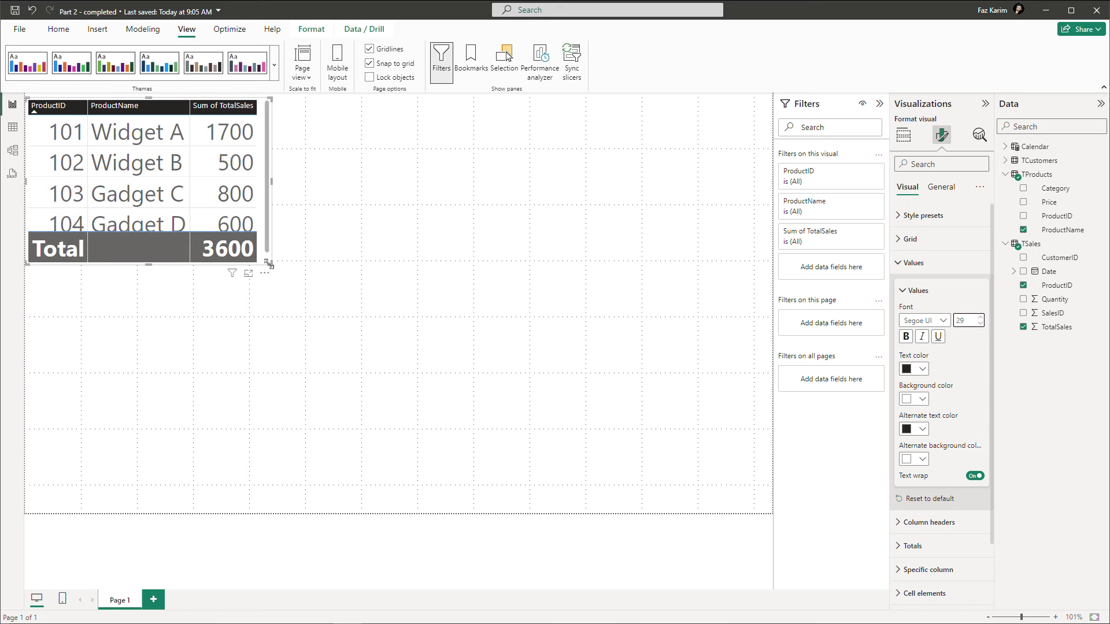
left_click_drag(269, 263, 276, 279)
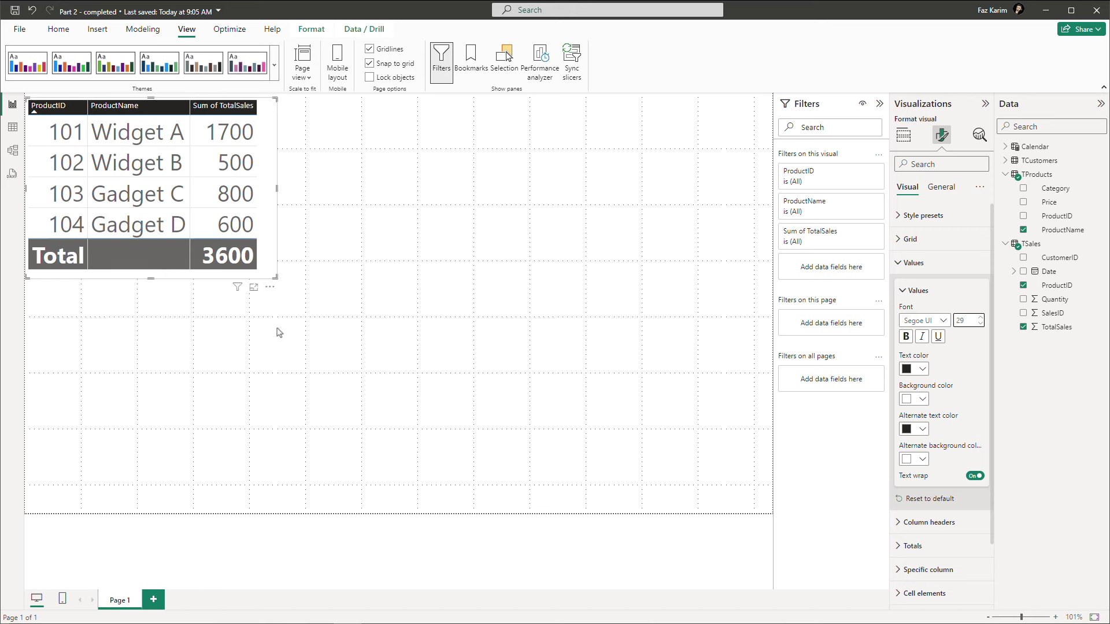
Step: Set the table values' text and alternate text colors to black, and their background color to the lightest gray
left_click(922, 370)
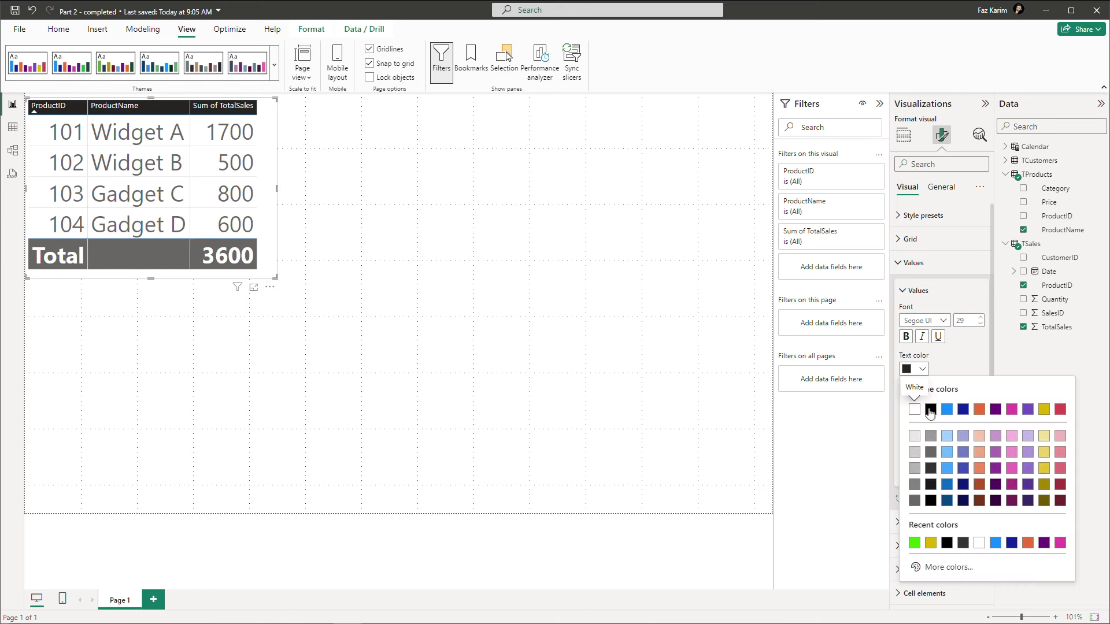
left_click(930, 410)
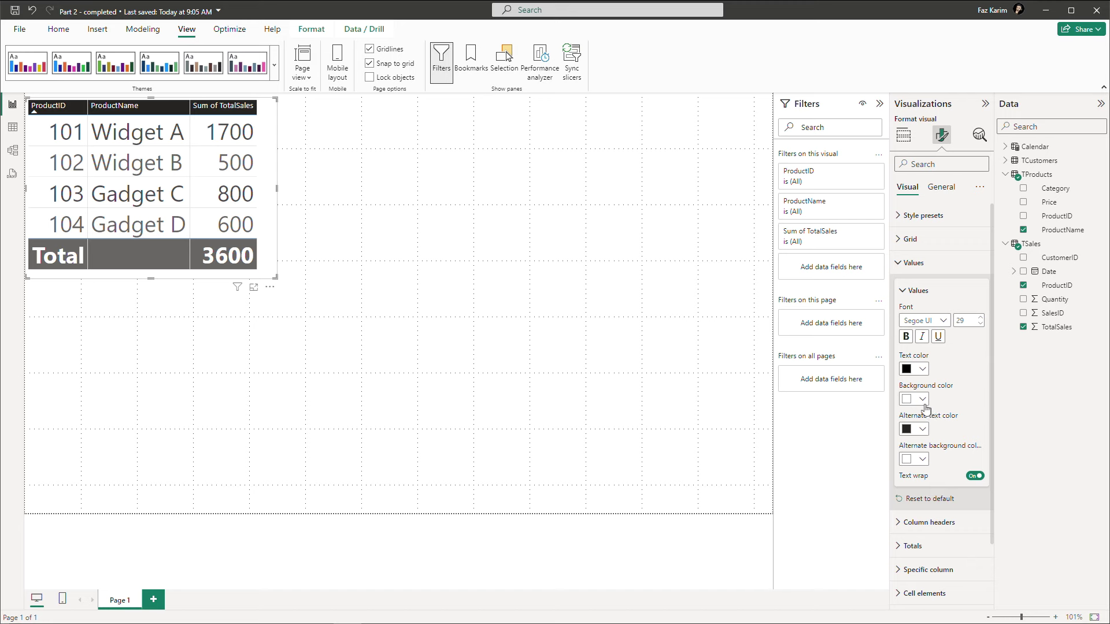
left_click(922, 399)
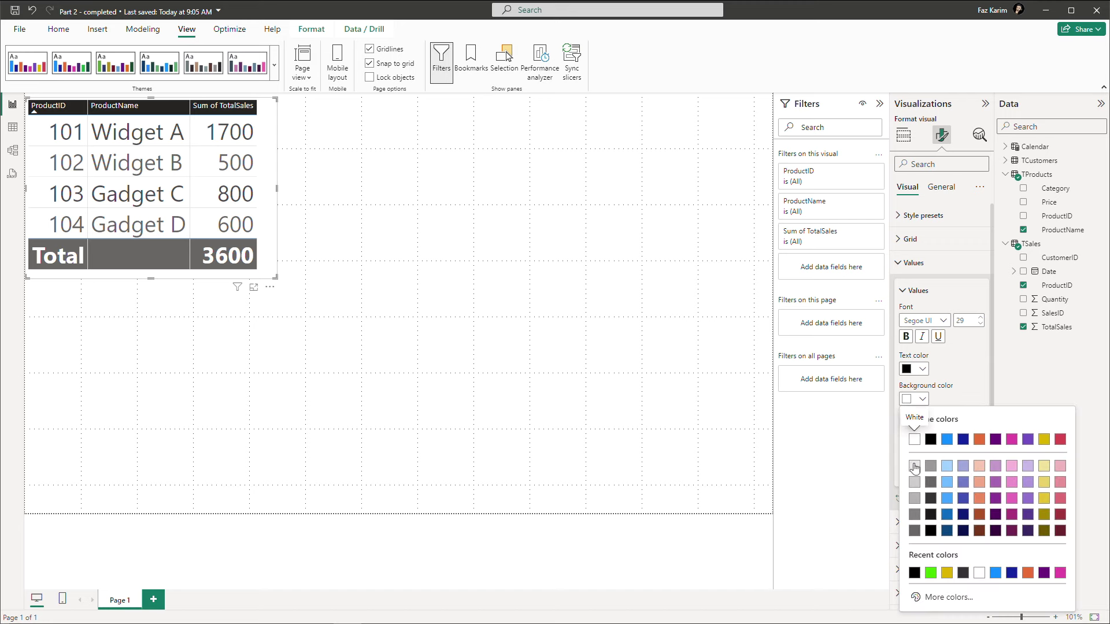
left_click(917, 465)
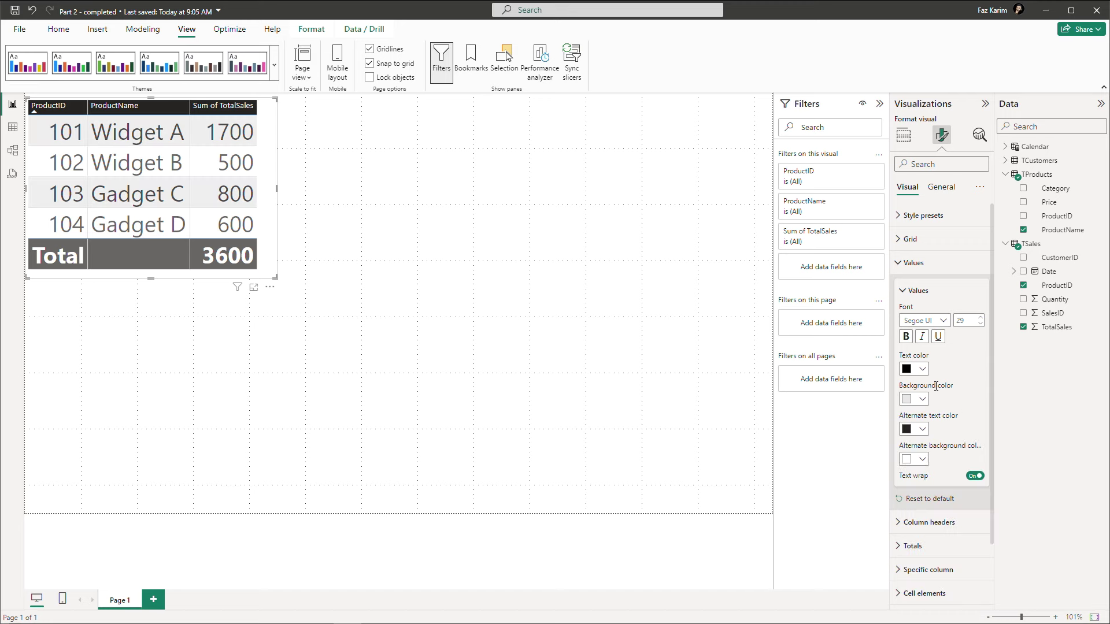
left_click(923, 429)
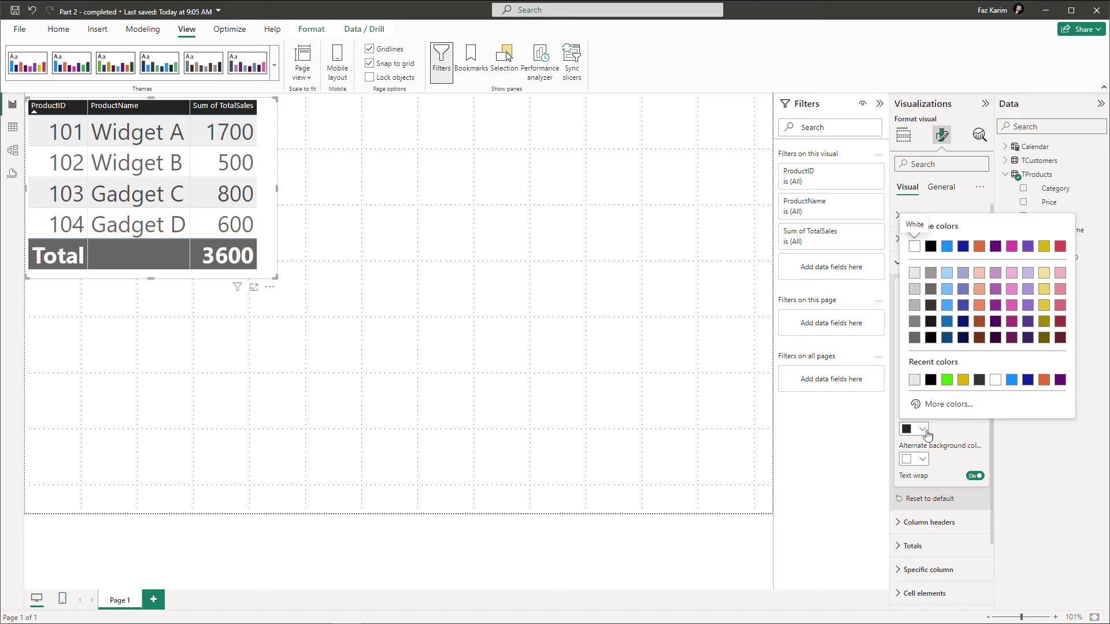
left_click(932, 248)
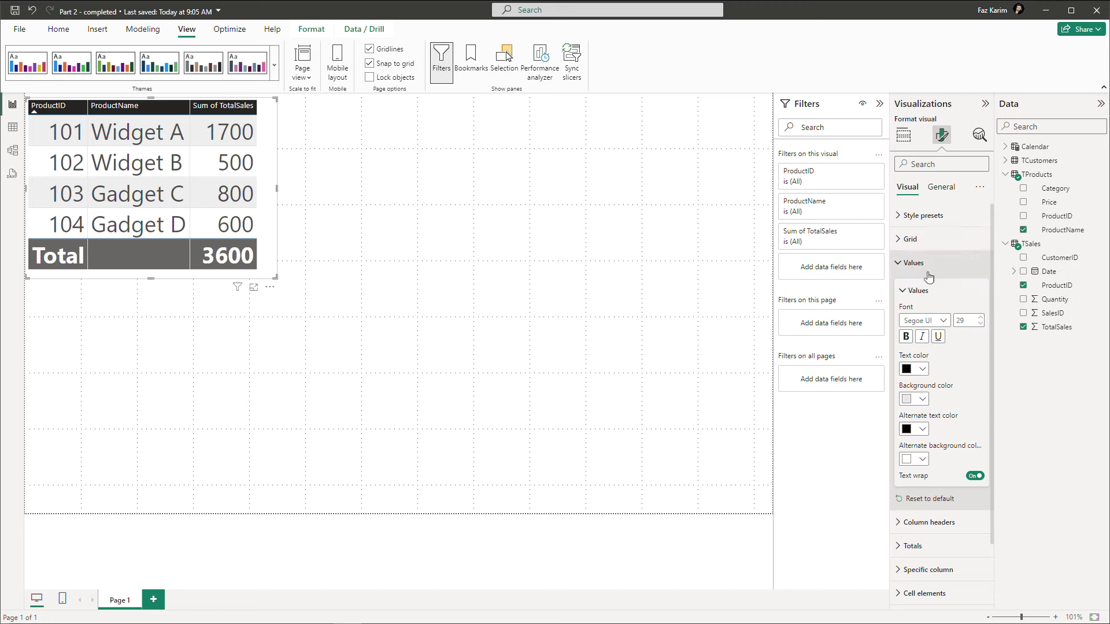
Step: Try the lightest gray as the values' alternate background color and set it back to white
left_click(922, 459)
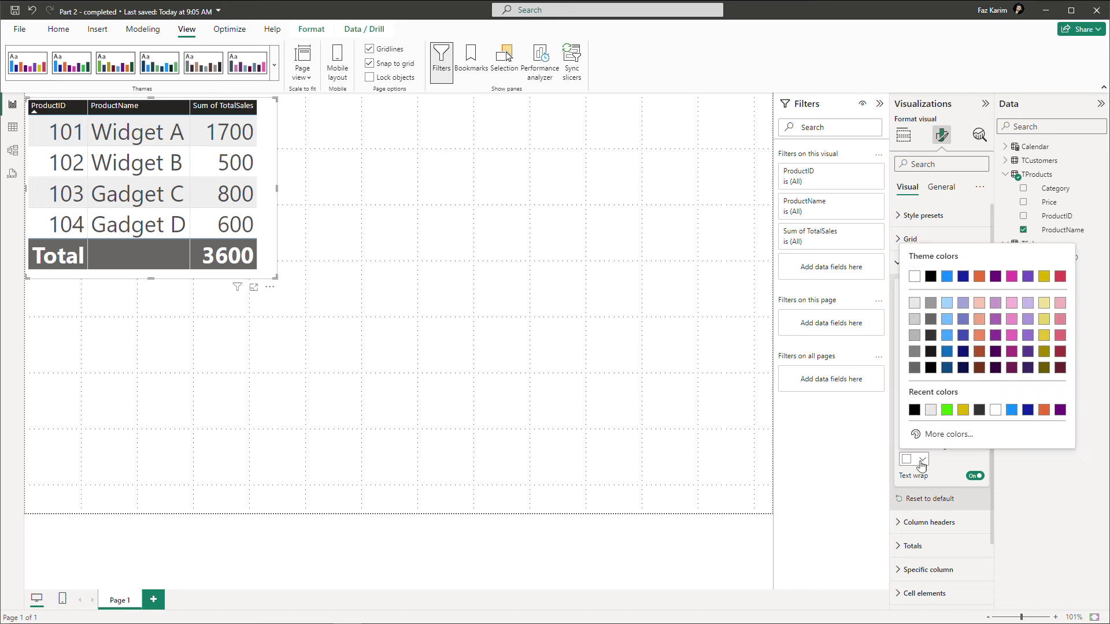
left_click(914, 304)
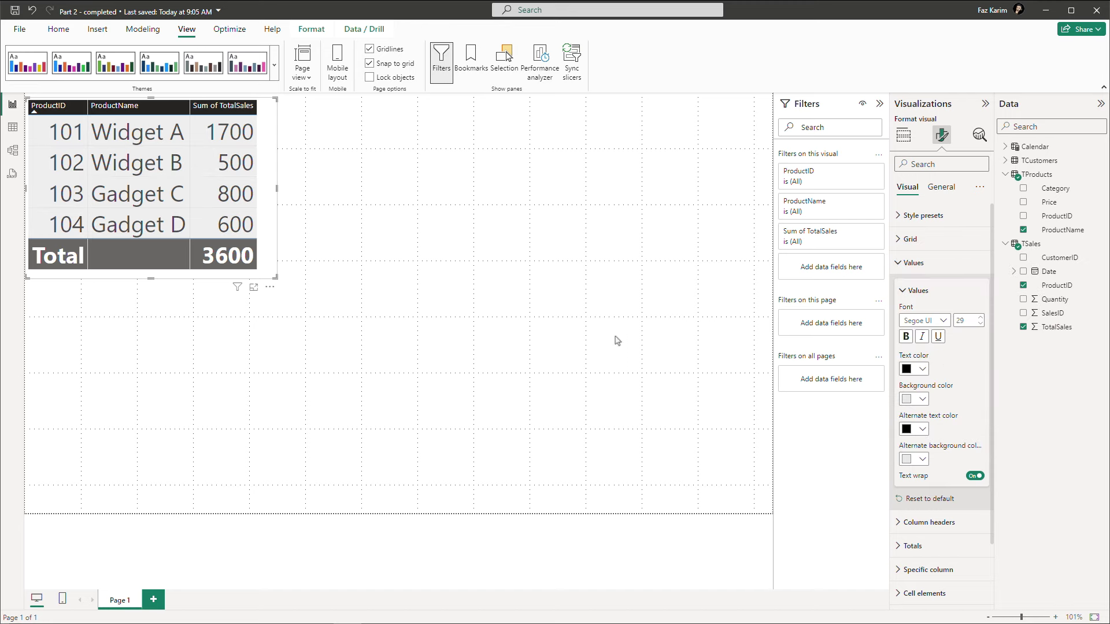
left_click(922, 460)
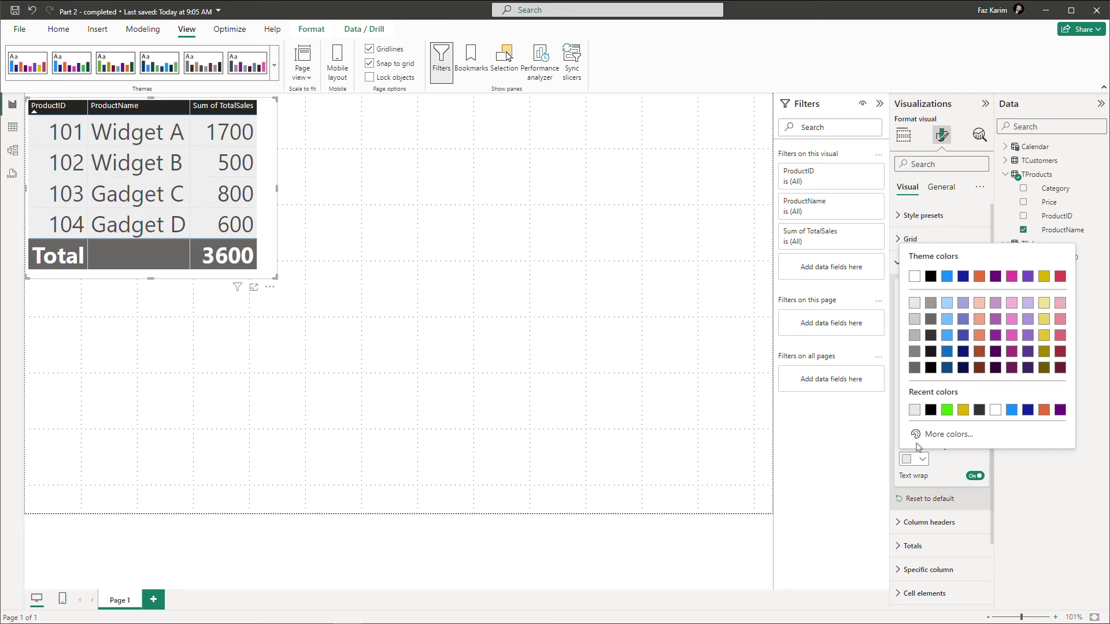
left_click(914, 276)
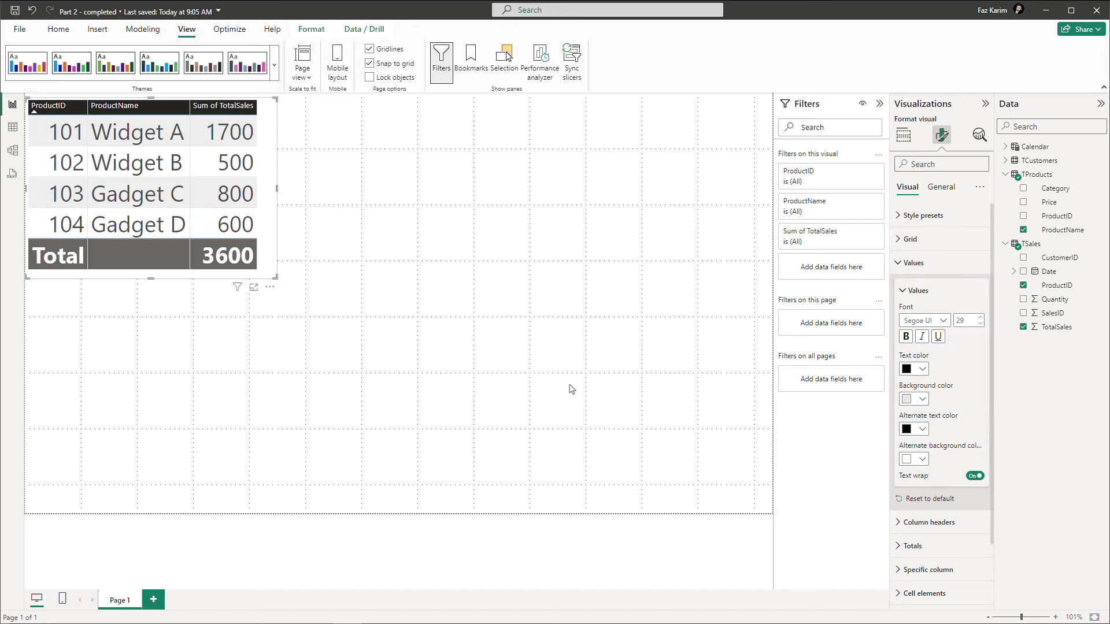
Step: Set the font size of the table's column headers to 32
left_click(897, 263)
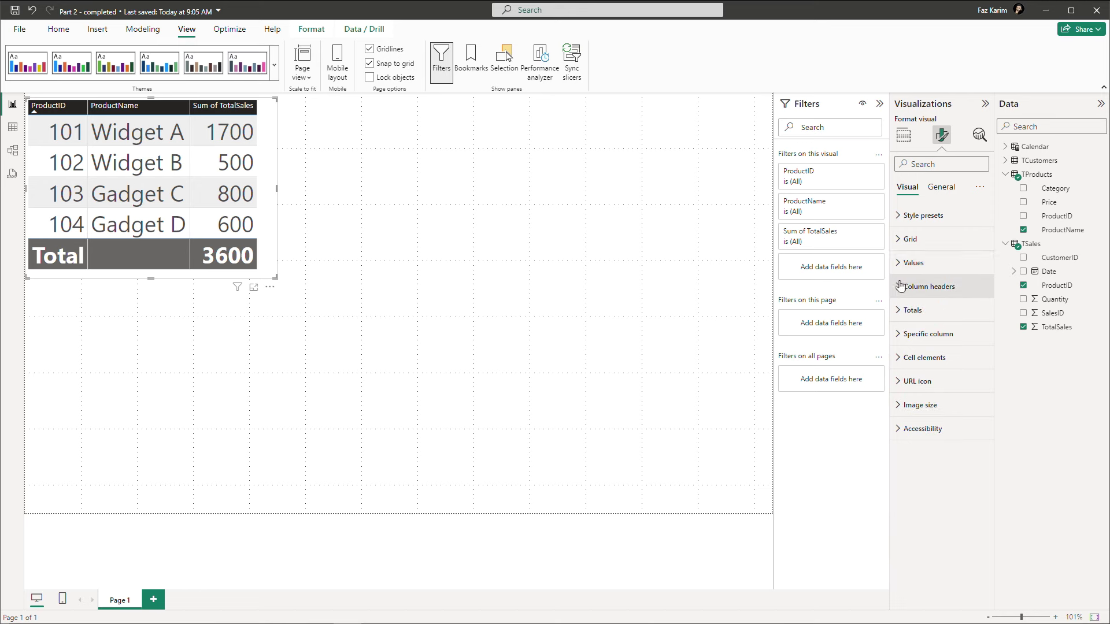
left_click(900, 287)
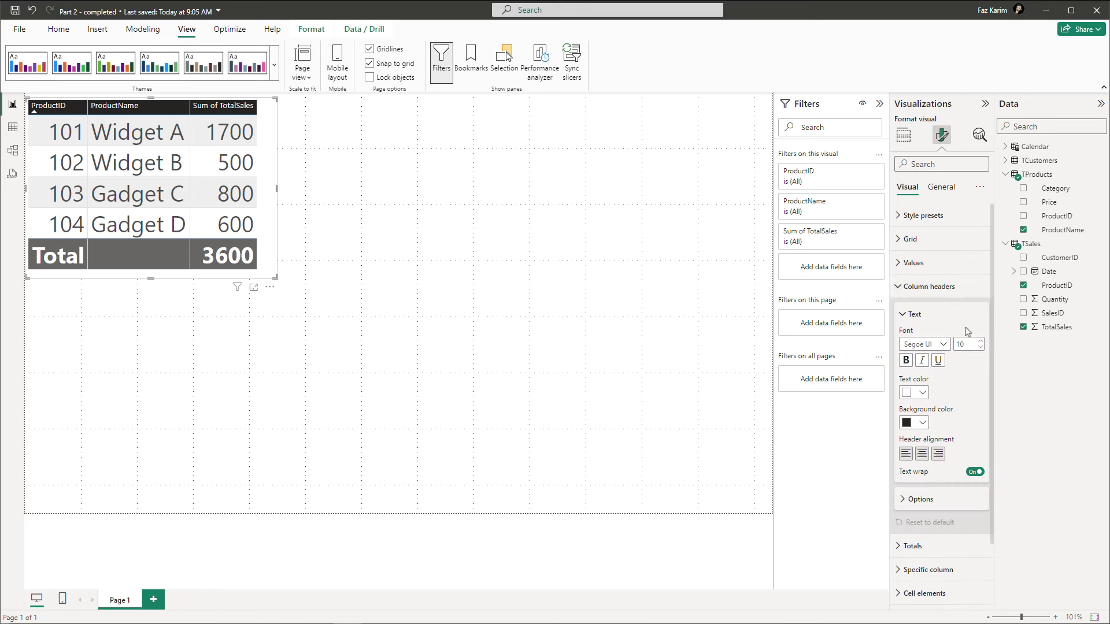
left_click(959, 344)
key("Return")
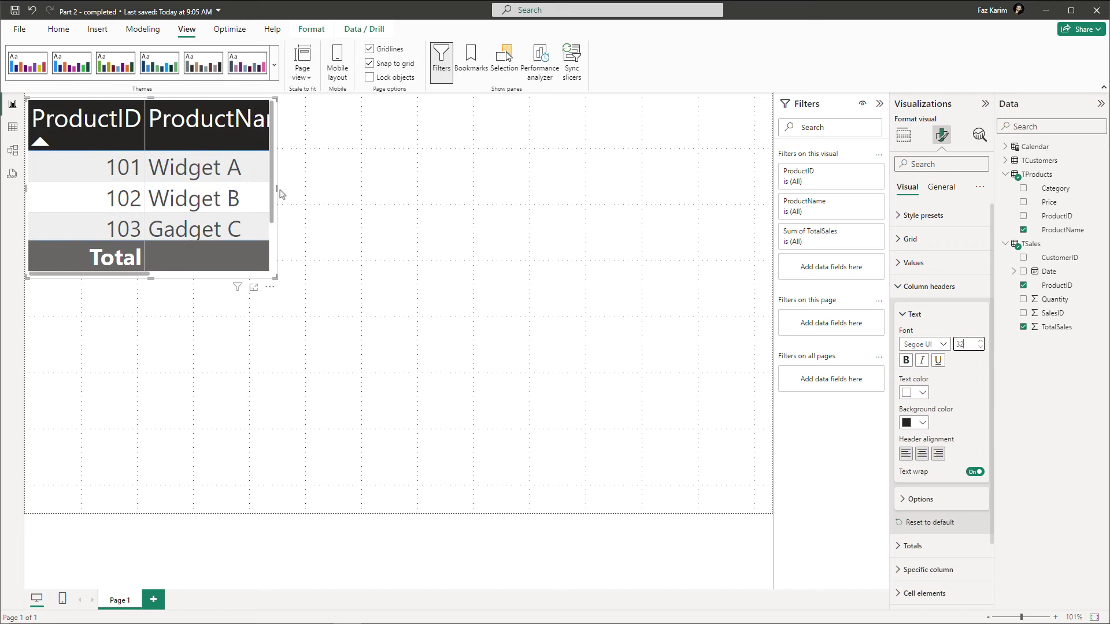
Step: Widen and lengthen the table visual's frame to fit all three columns and every row
left_click_drag(279, 194, 513, 215)
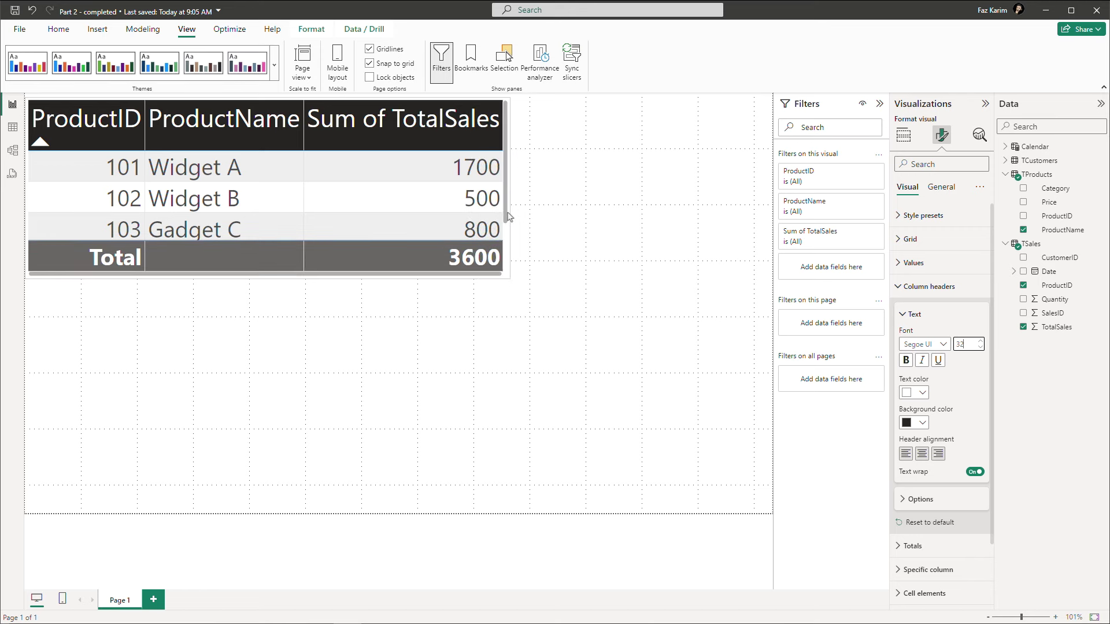
left_click_drag(266, 281, 265, 310)
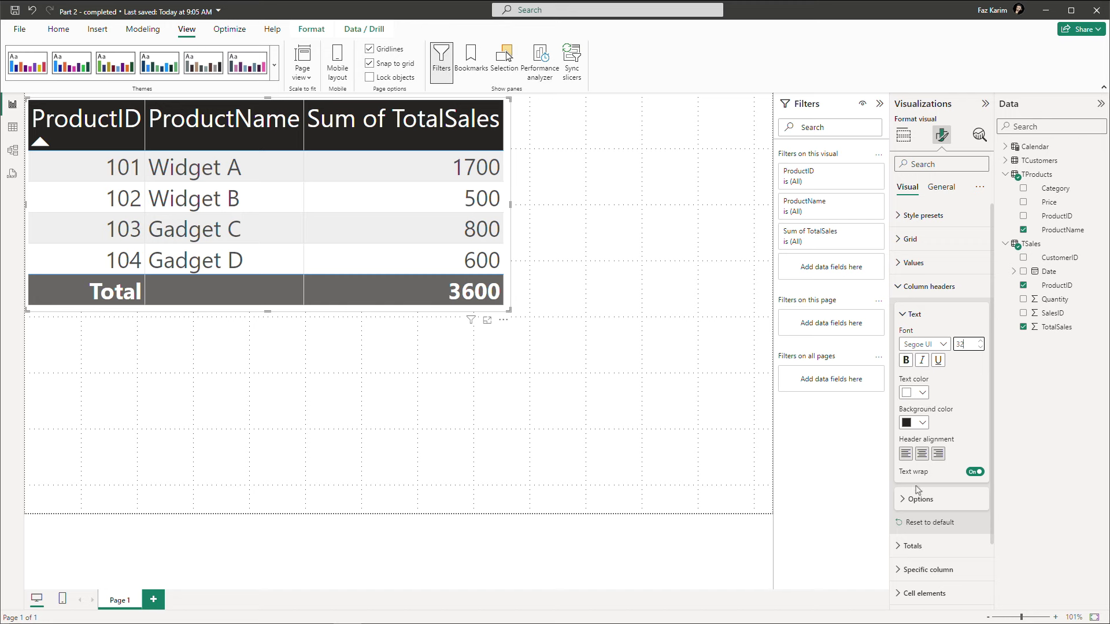
left_click(901, 289)
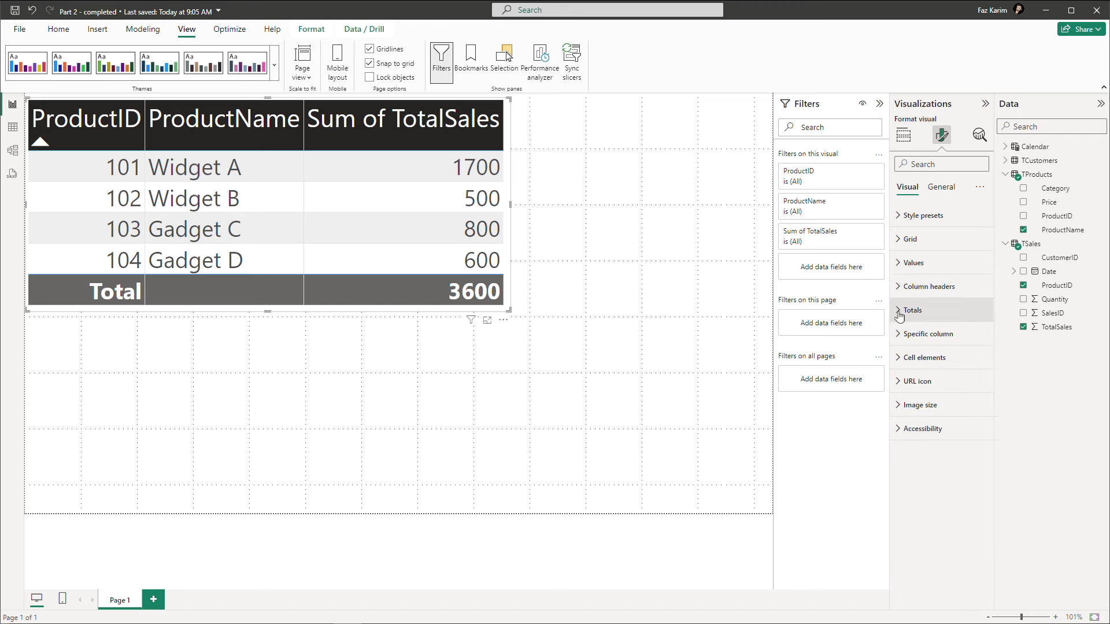
Step: Change the label of the table's totals row to "Total Sales"
left_click(900, 311)
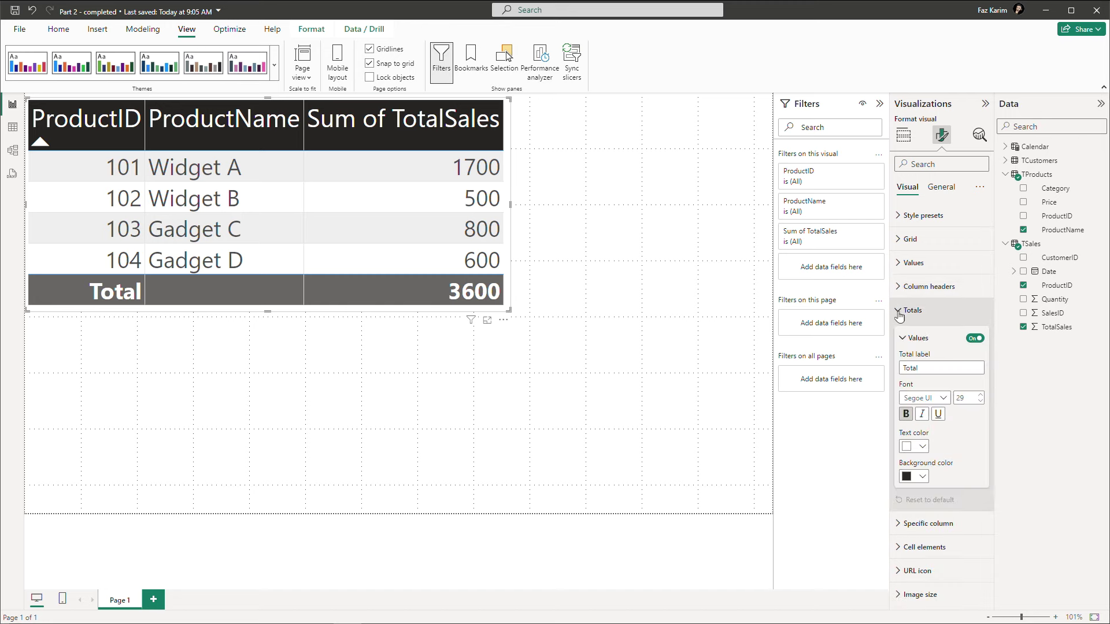
left_click(932, 370)
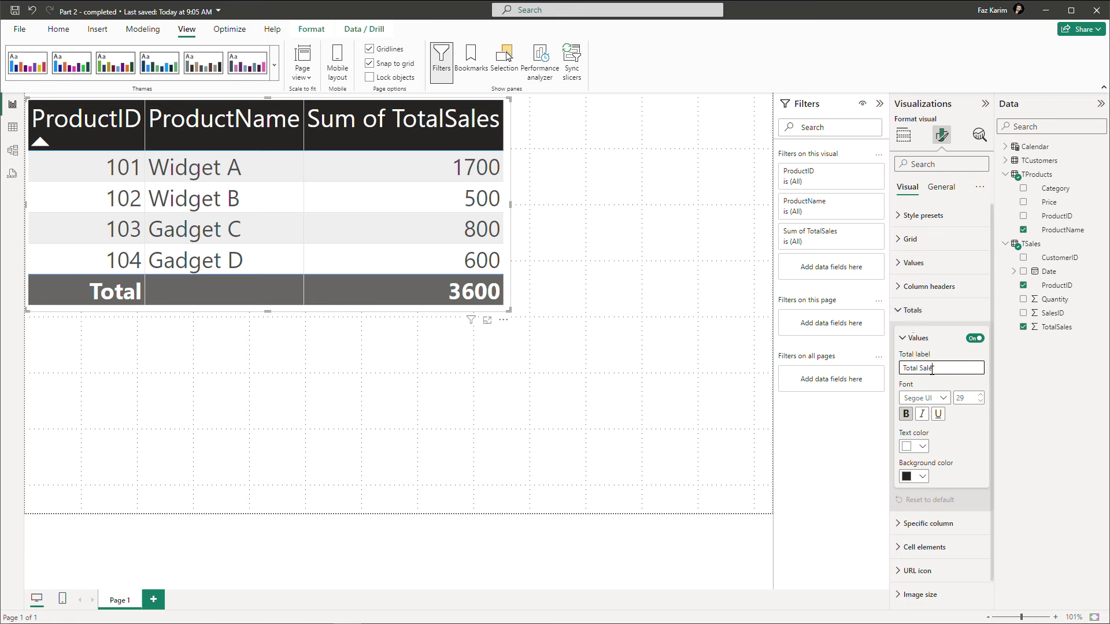
type("Sales")
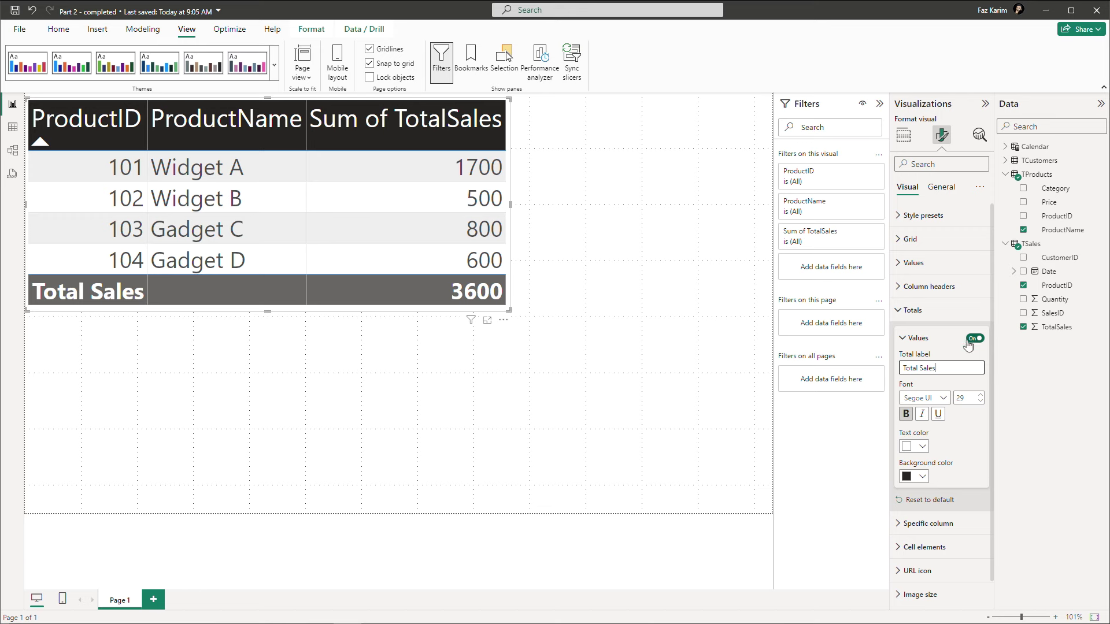
left_click(907, 345)
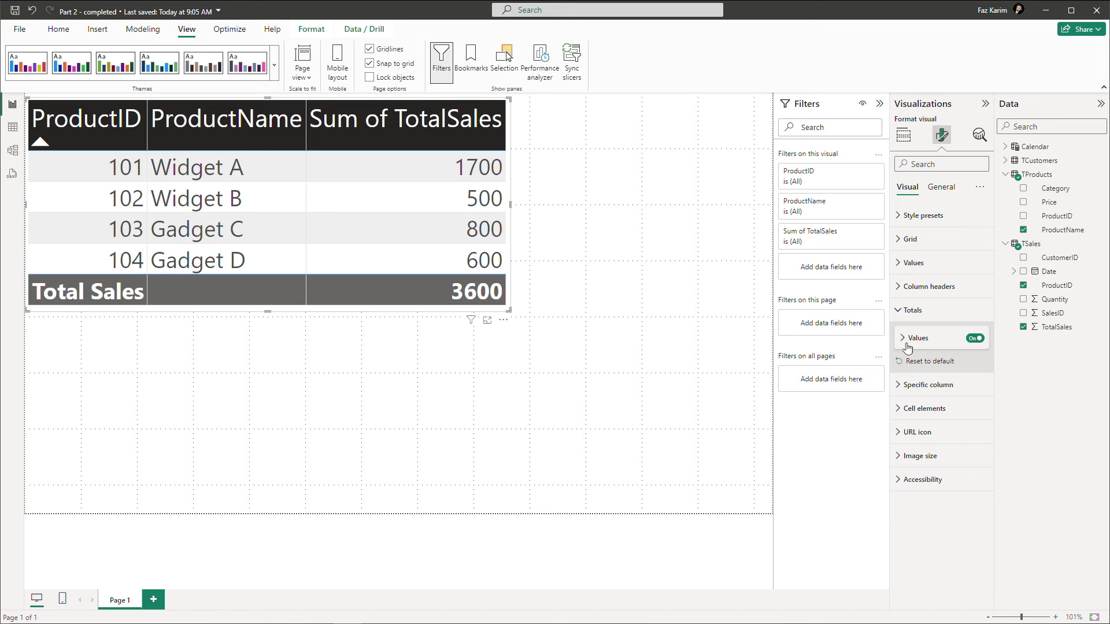
left_click(906, 345)
left_click(895, 317)
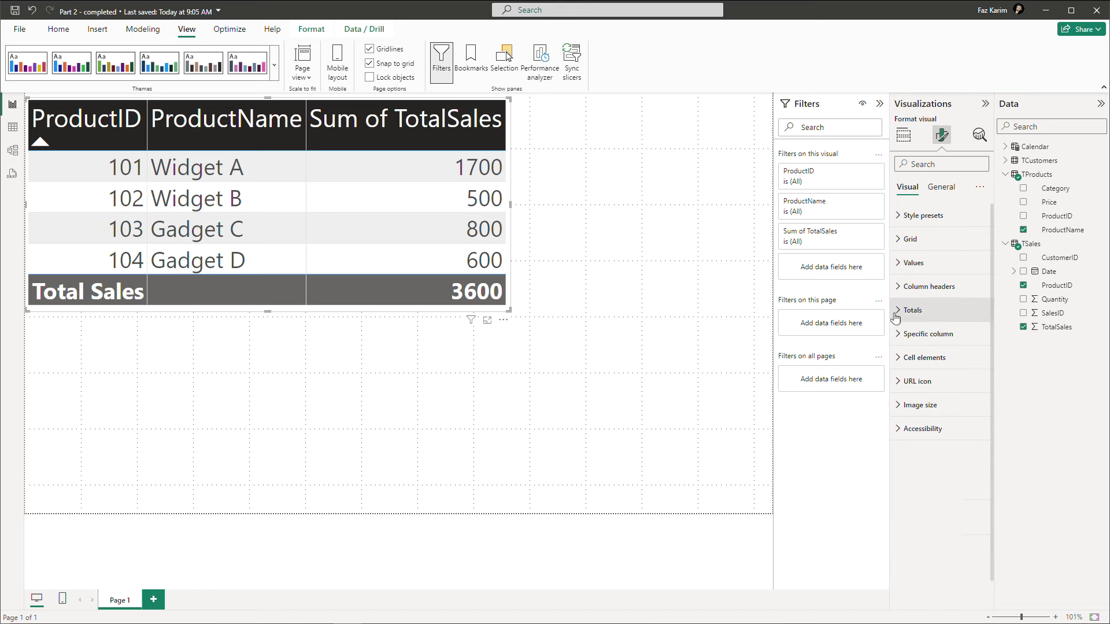
Step: Examine the specific column, cell elements, URL icon and image size options, including conditional formatting for the ProductID background color
left_click(901, 335)
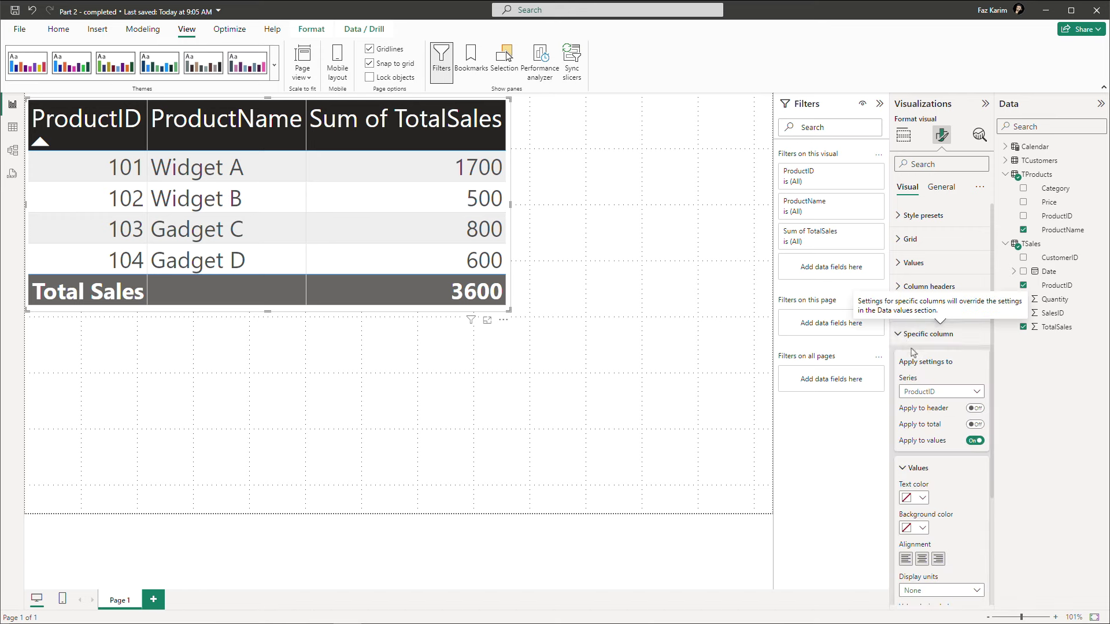
left_click(948, 394)
left_click(948, 394)
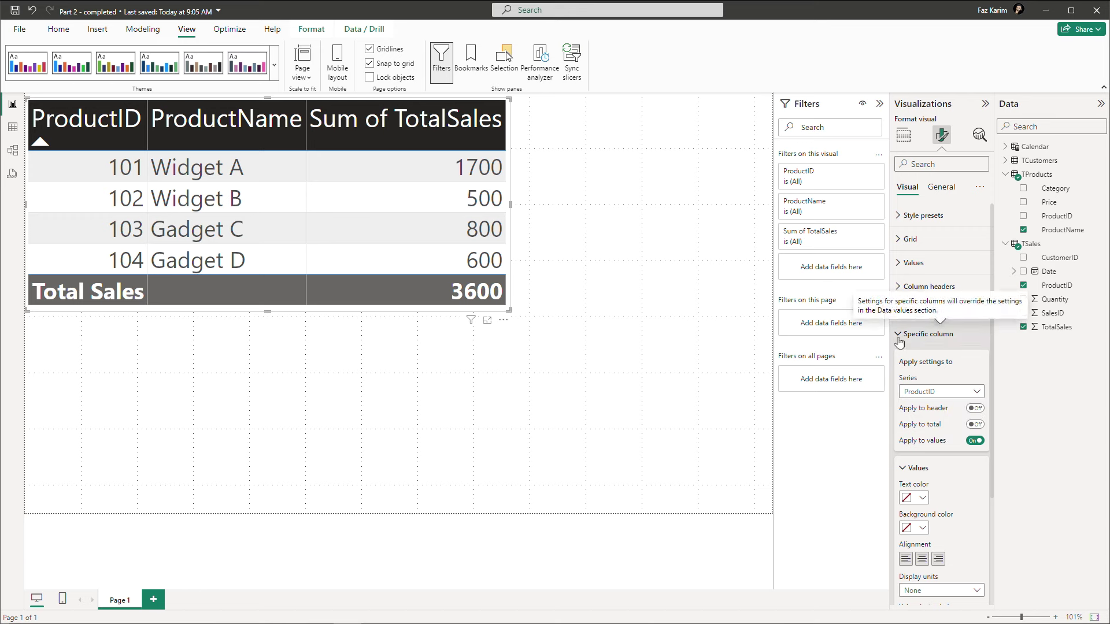
left_click(900, 341)
left_click(902, 358)
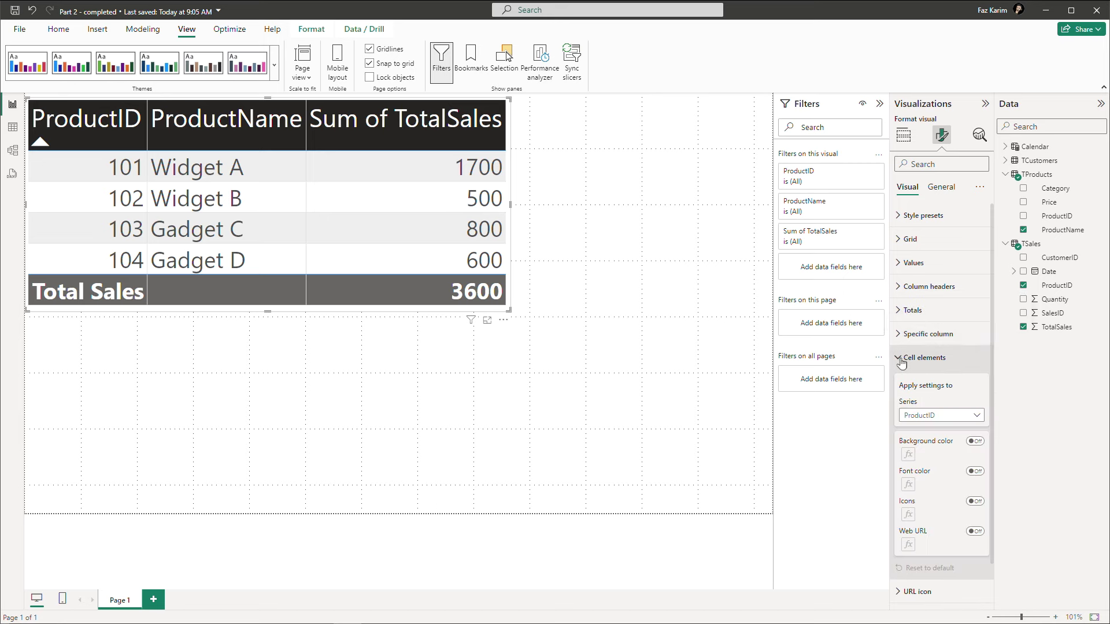
left_click(932, 417)
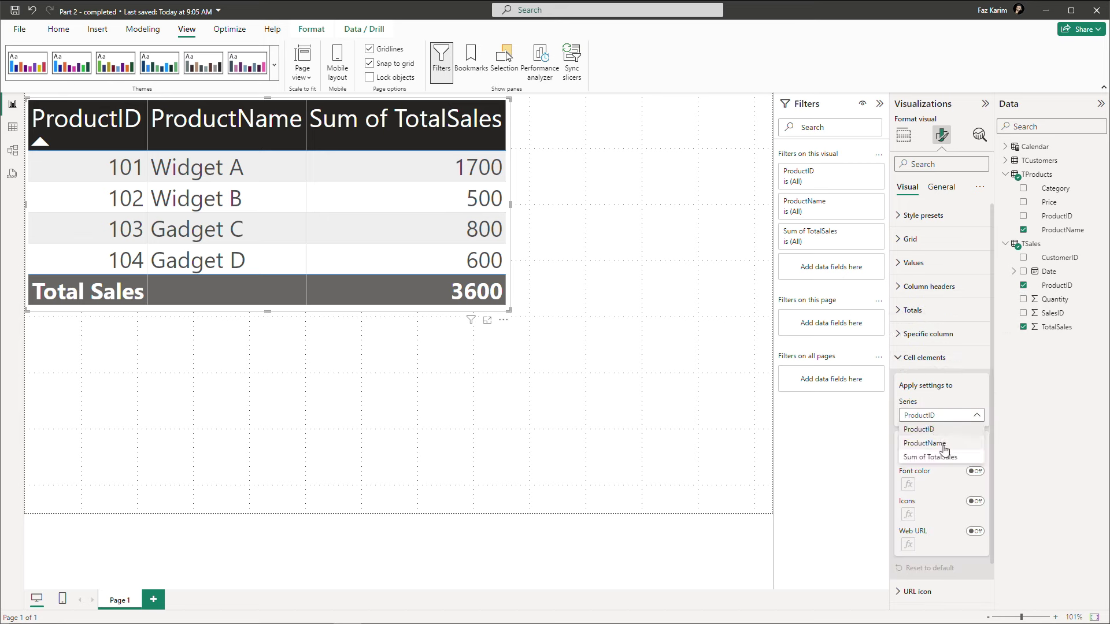
left_click(931, 419)
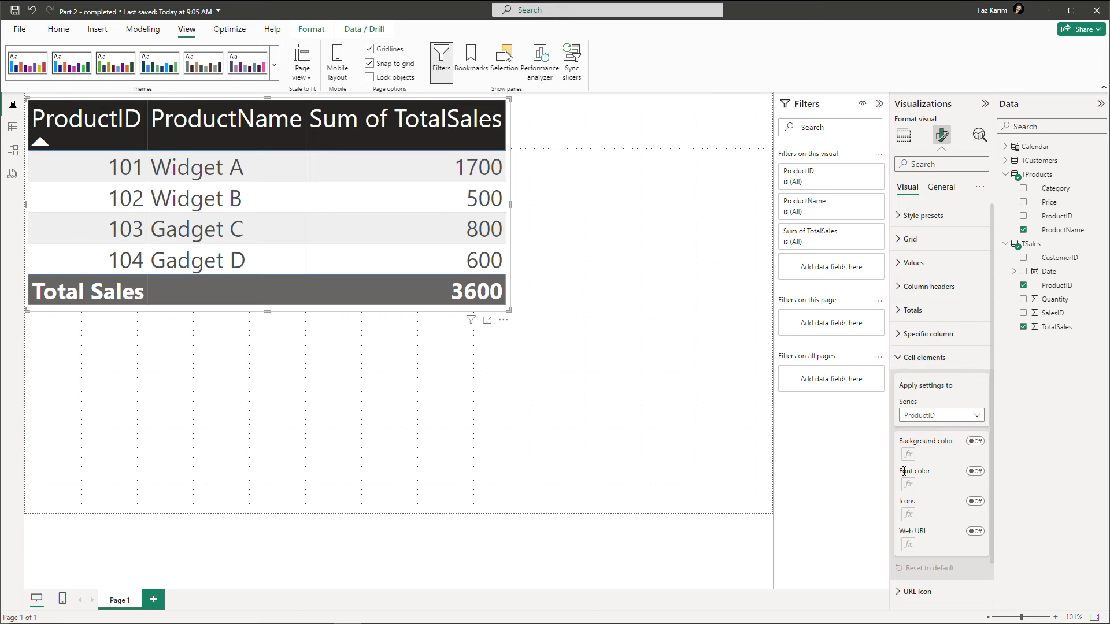
left_click(975, 443)
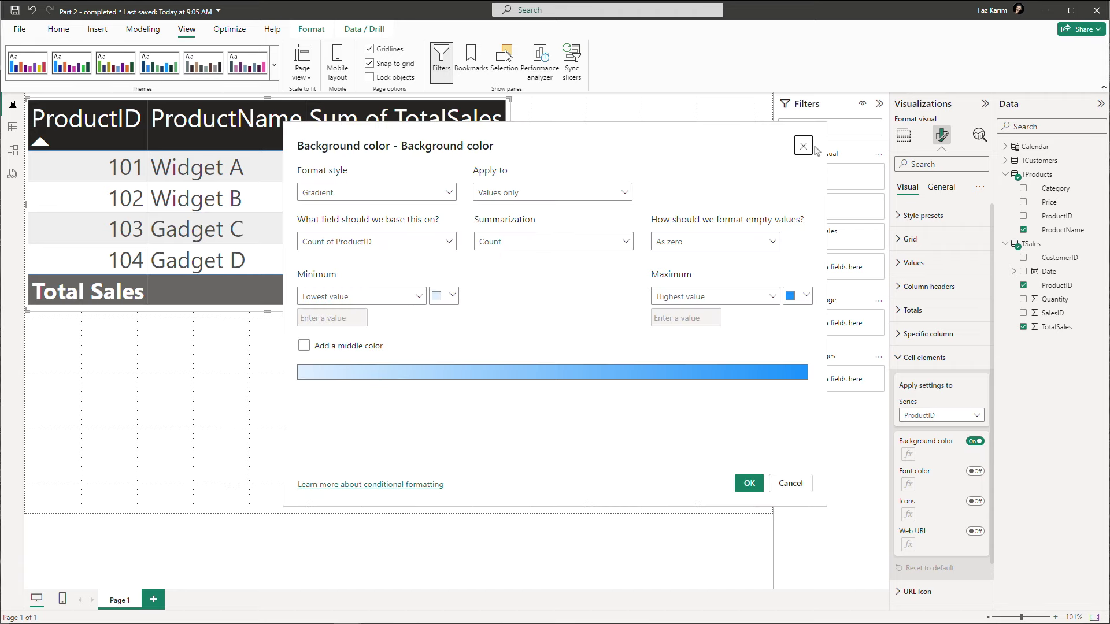
left_click(804, 147)
left_click(906, 361)
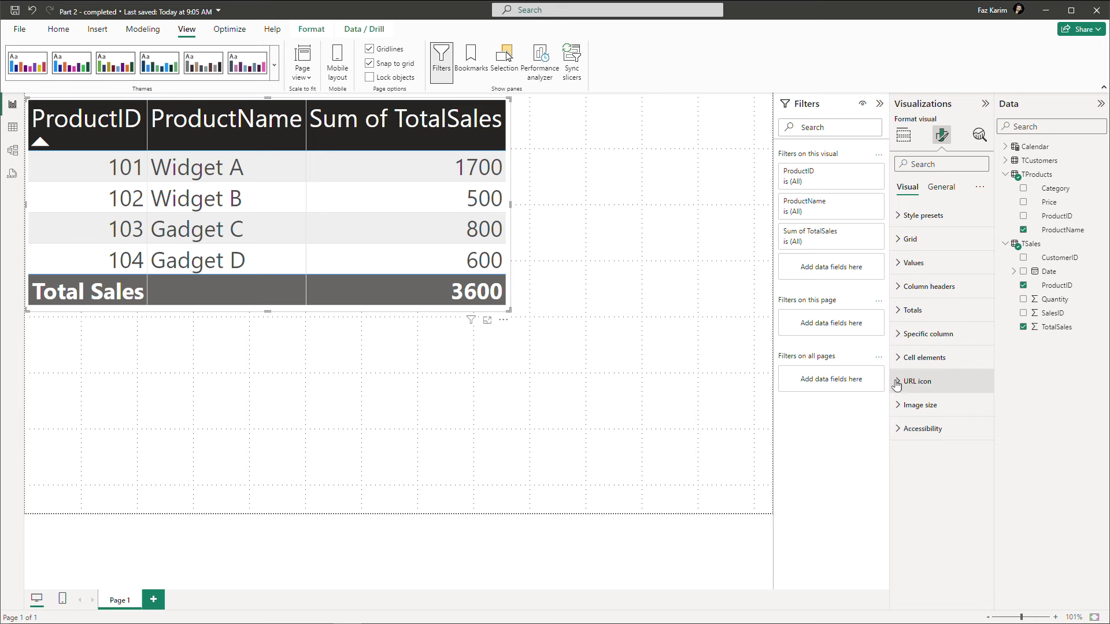
left_click(897, 383)
left_click(897, 385)
left_click(896, 408)
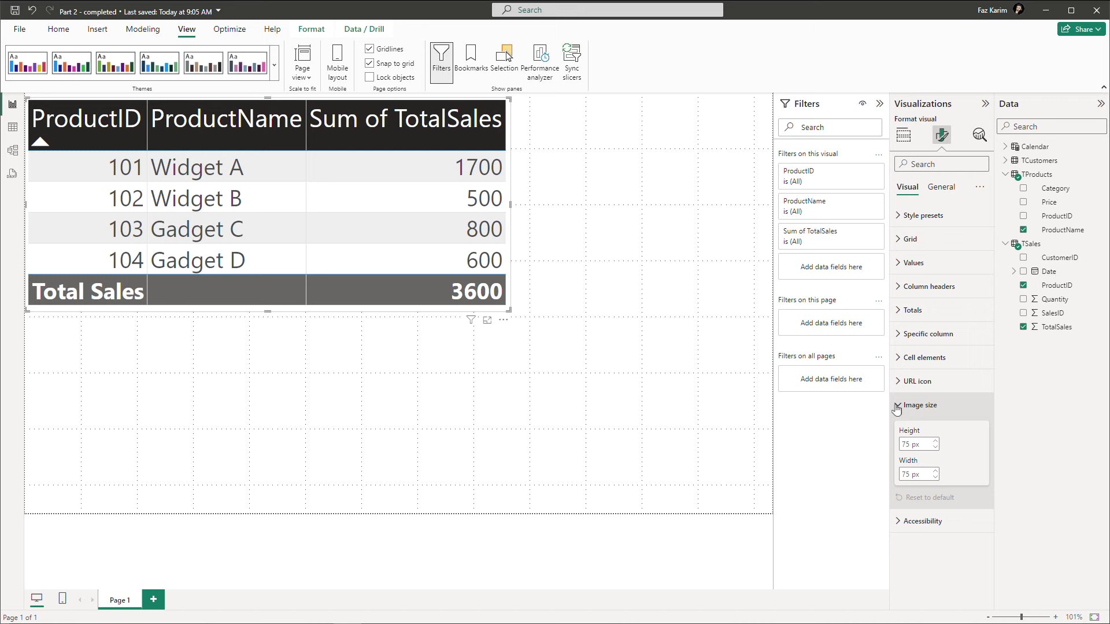
left_click(897, 408)
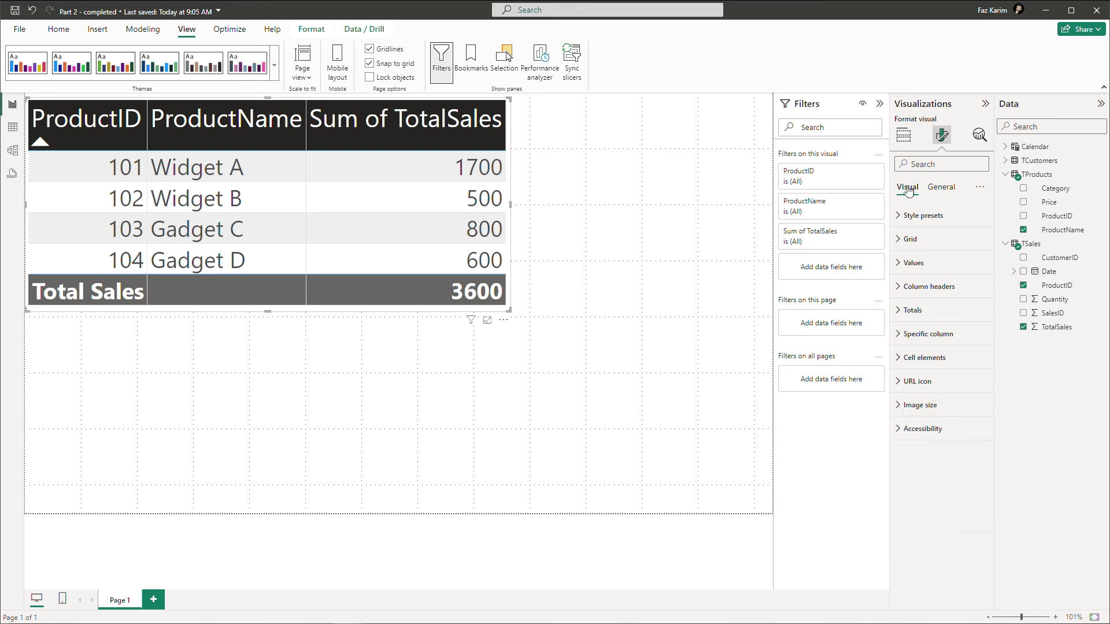
Step: Lock the table visual's aspect ratio and widen its frame to 872
left_click(945, 191)
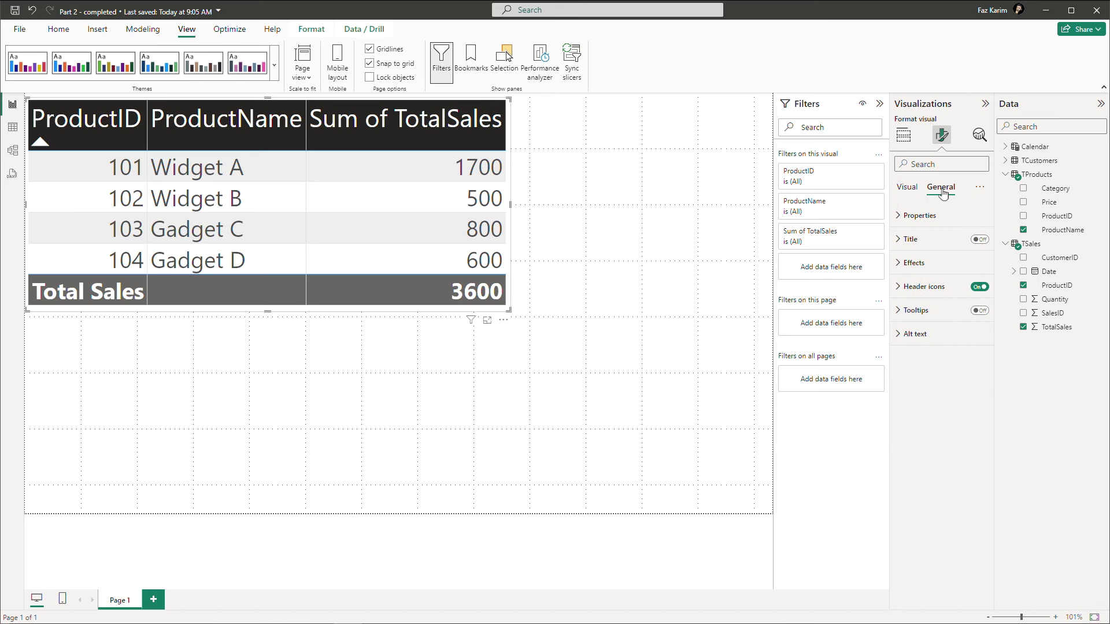
left_click(900, 218)
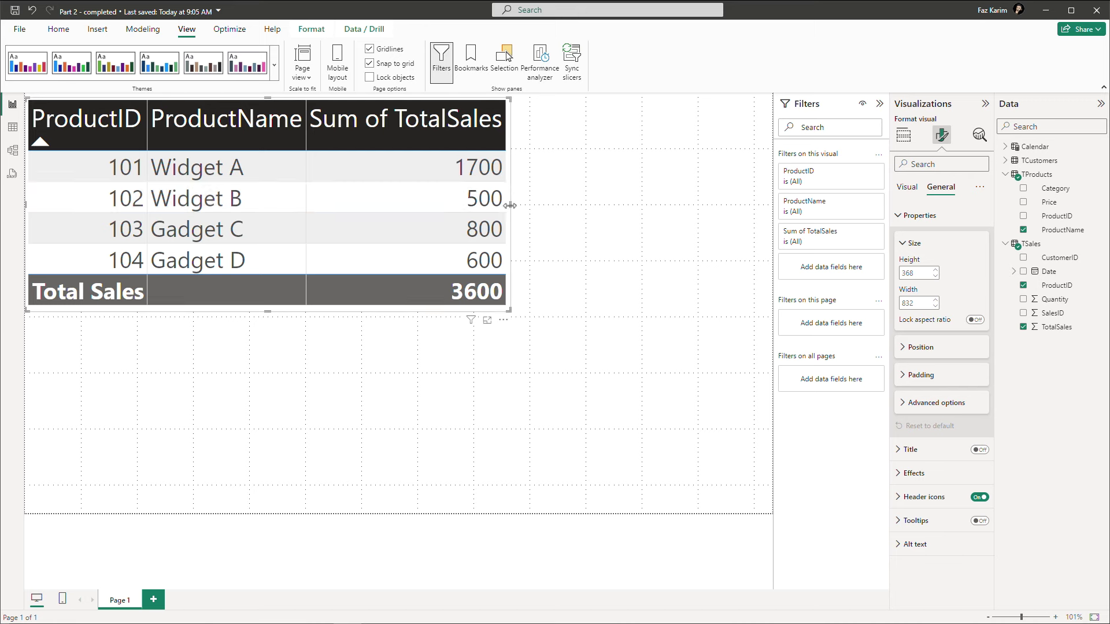
left_click(974, 321)
mouse_move(511, 207)
left_mouse_down()
mouse_move(746, 214)
mouse_move(488, 206)
mouse_move(533, 209)
left_mouse_up()
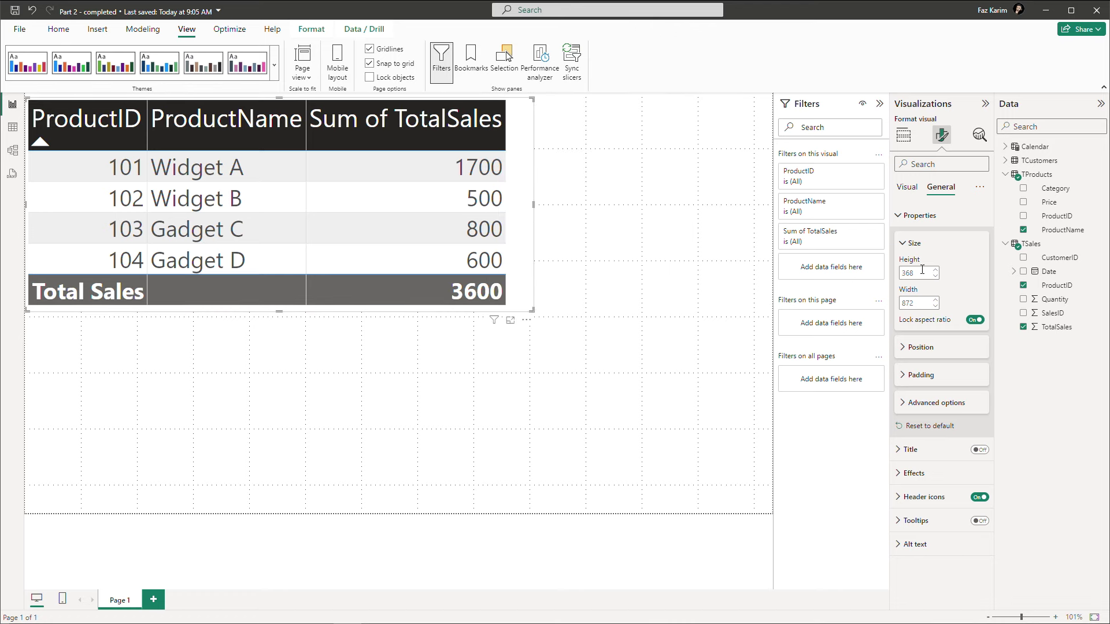
left_click(900, 222)
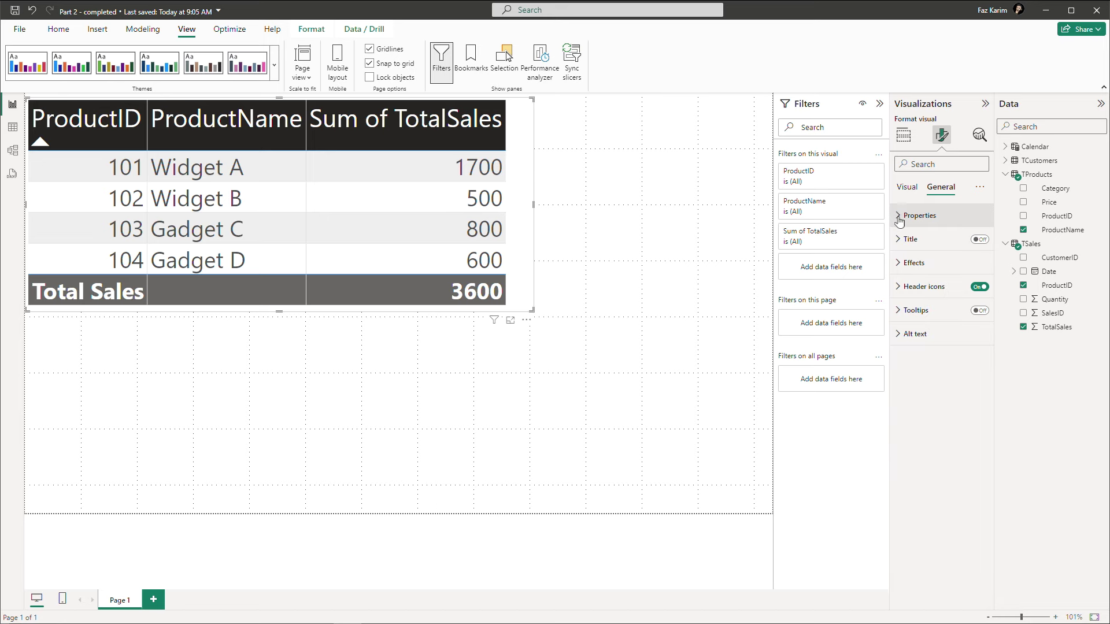
Step: Turn on the table visual's title and set its text to "Table Visual - Intro to Visuals"
left_click(899, 241)
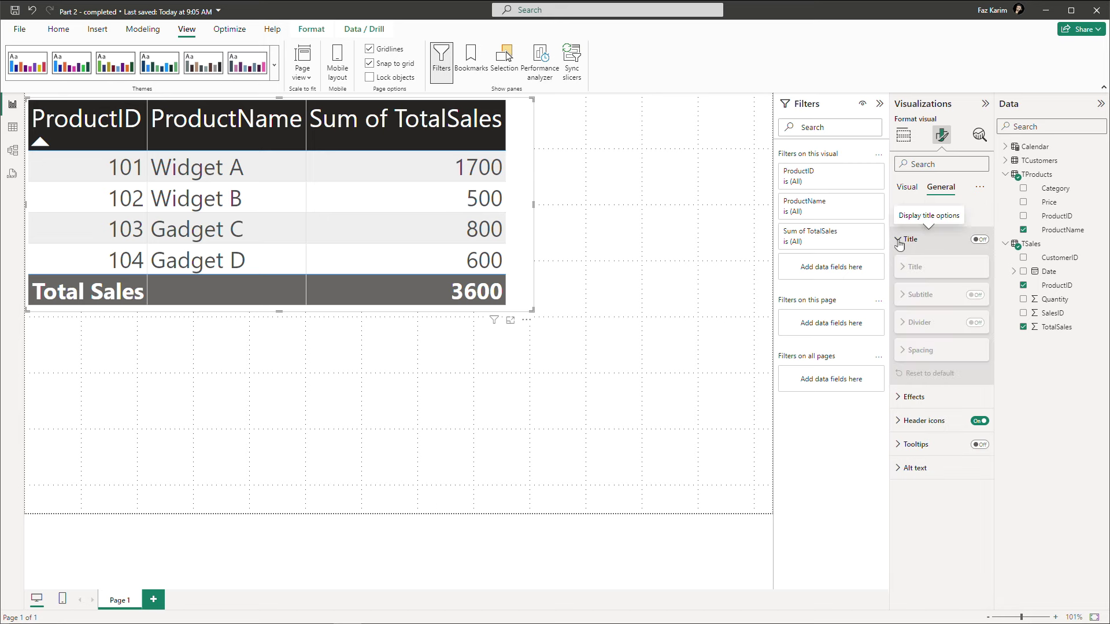
left_click(977, 241)
left_click(938, 298)
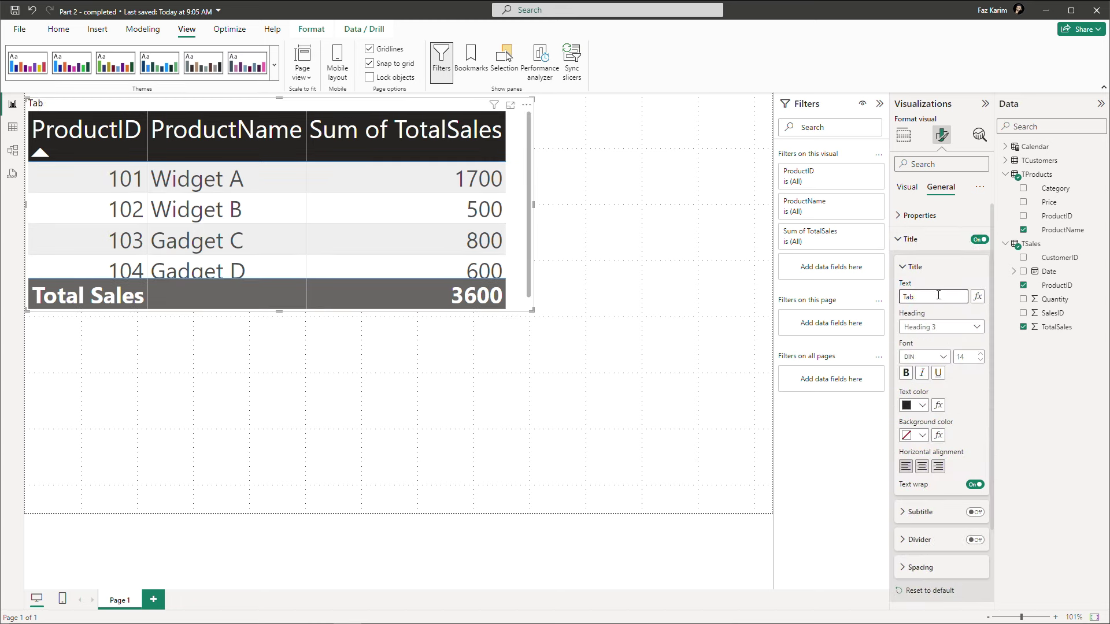
type("Table Visual - Intro to Visuals")
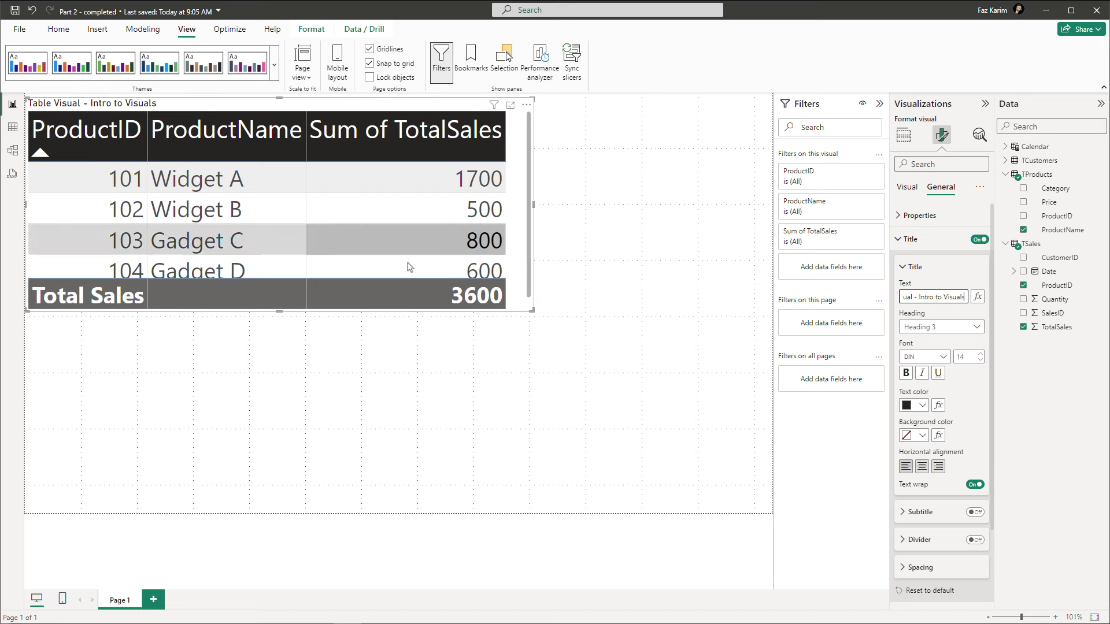
Step: Check the heading levels available for the title and reset the title options to their defaults
left_click(915, 327)
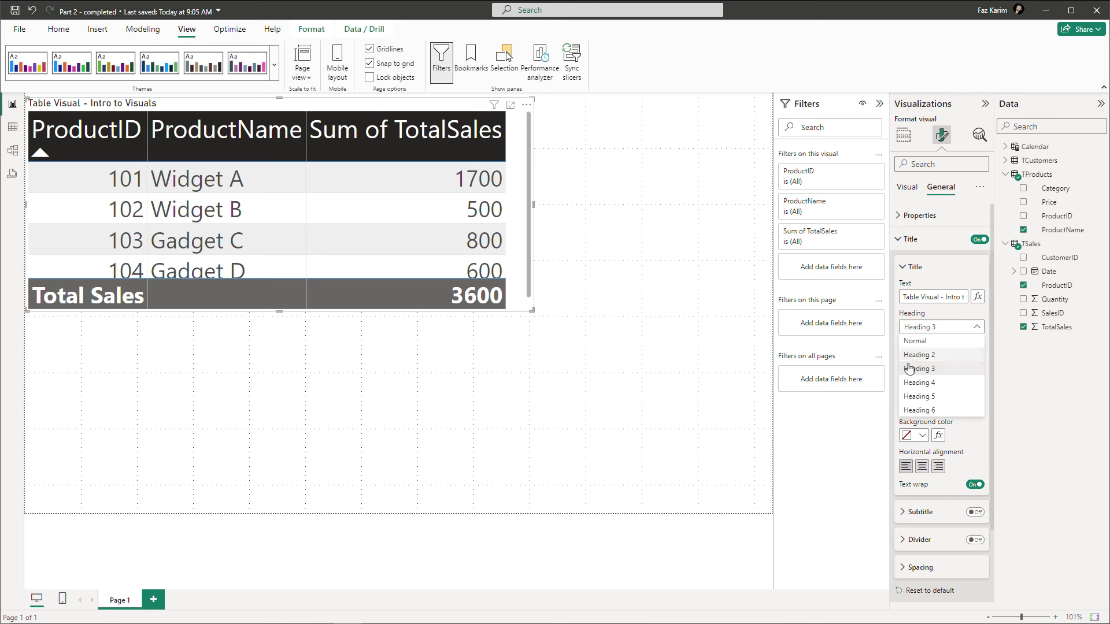
left_click(936, 328)
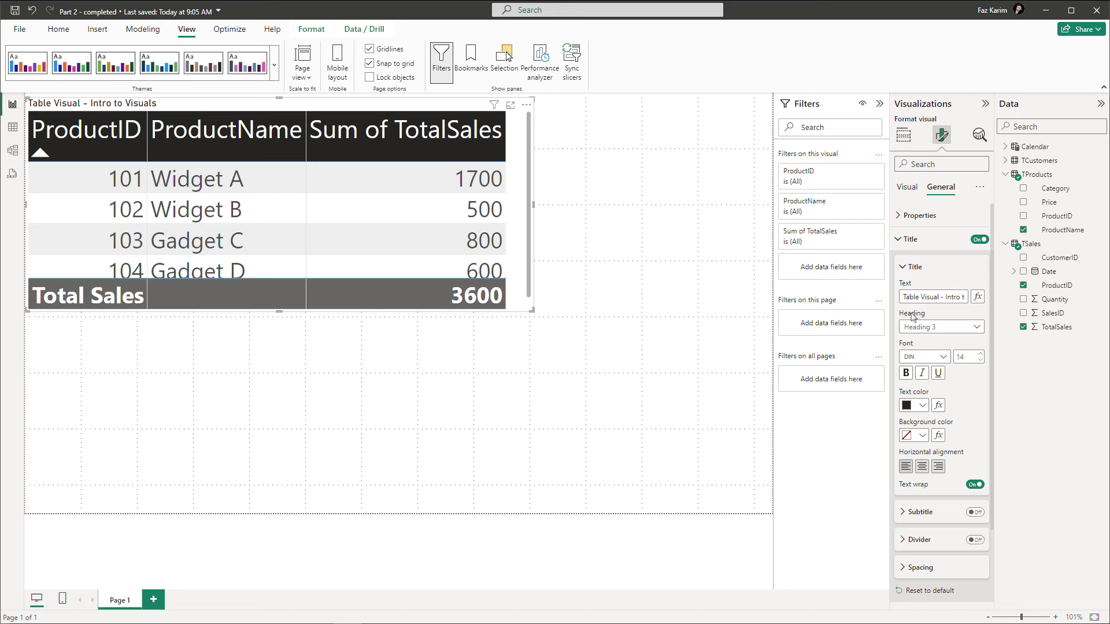
left_click(908, 596)
left_click(904, 241)
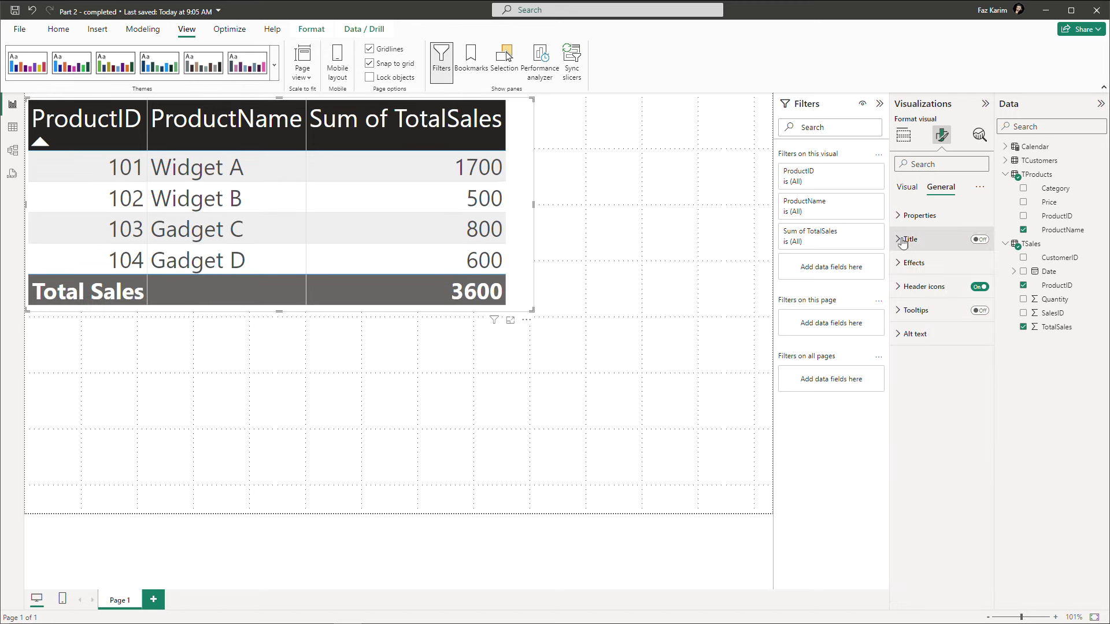
Step: Examine the table's effects options, including background color and visual border, plus the header icons, tooltips and alt text settings
left_click(905, 263)
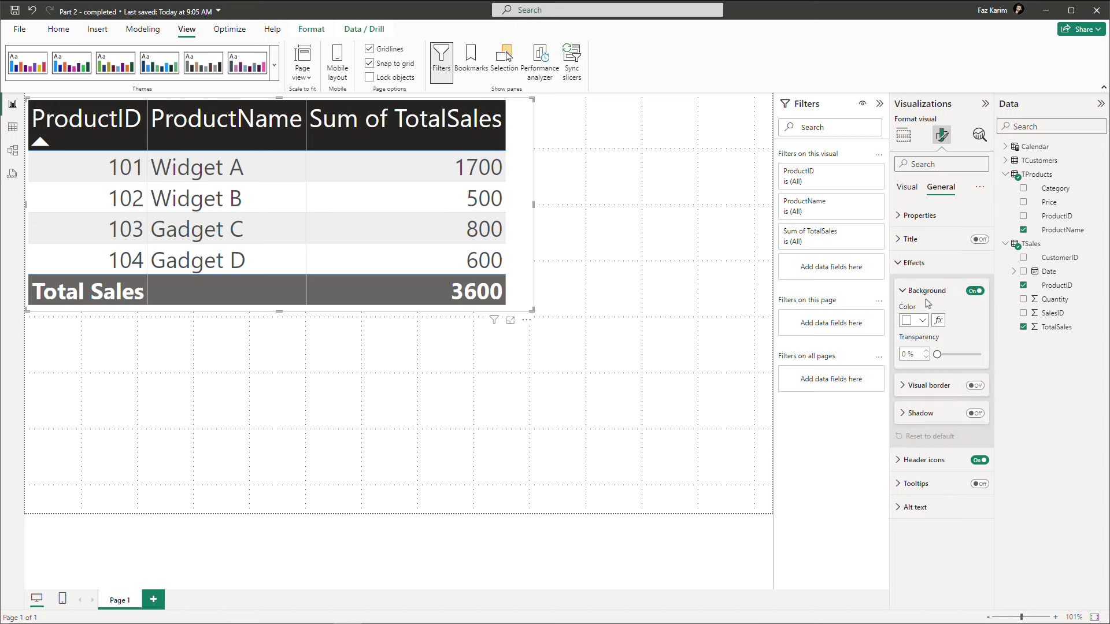
left_click(923, 320)
left_click(925, 325)
left_click(937, 385)
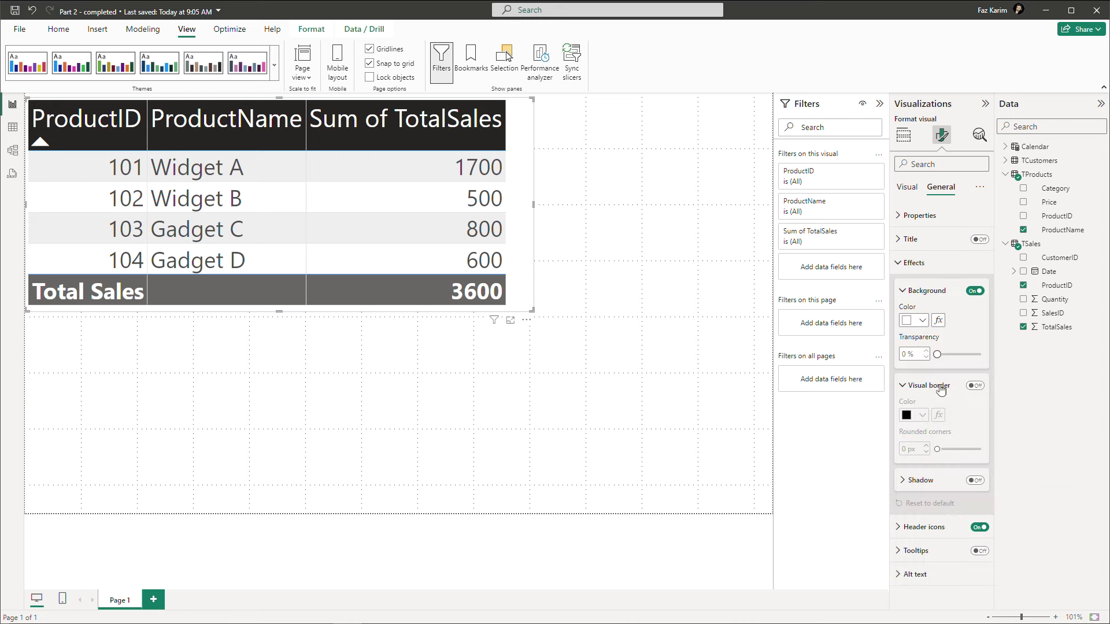
left_click(940, 388)
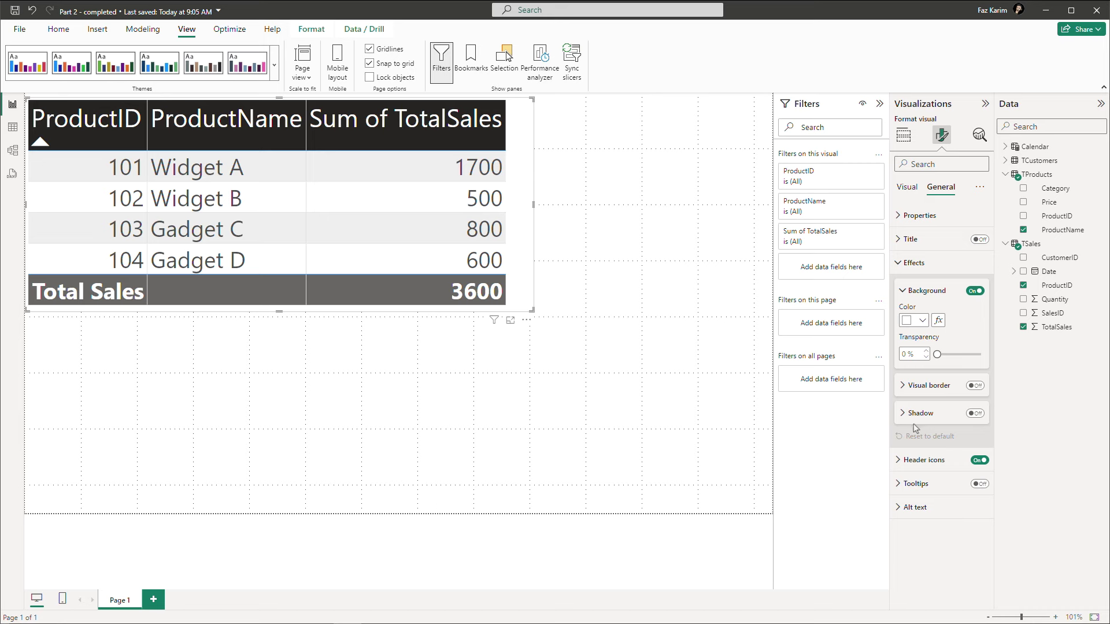
left_click(897, 460)
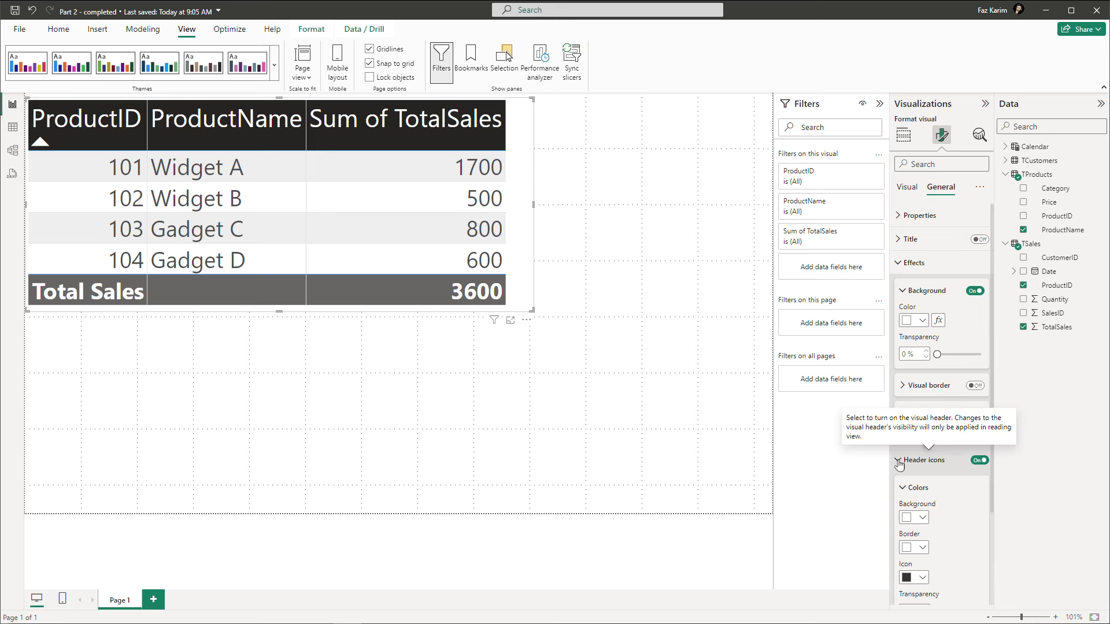
left_click(897, 461)
left_click(898, 484)
left_click(898, 485)
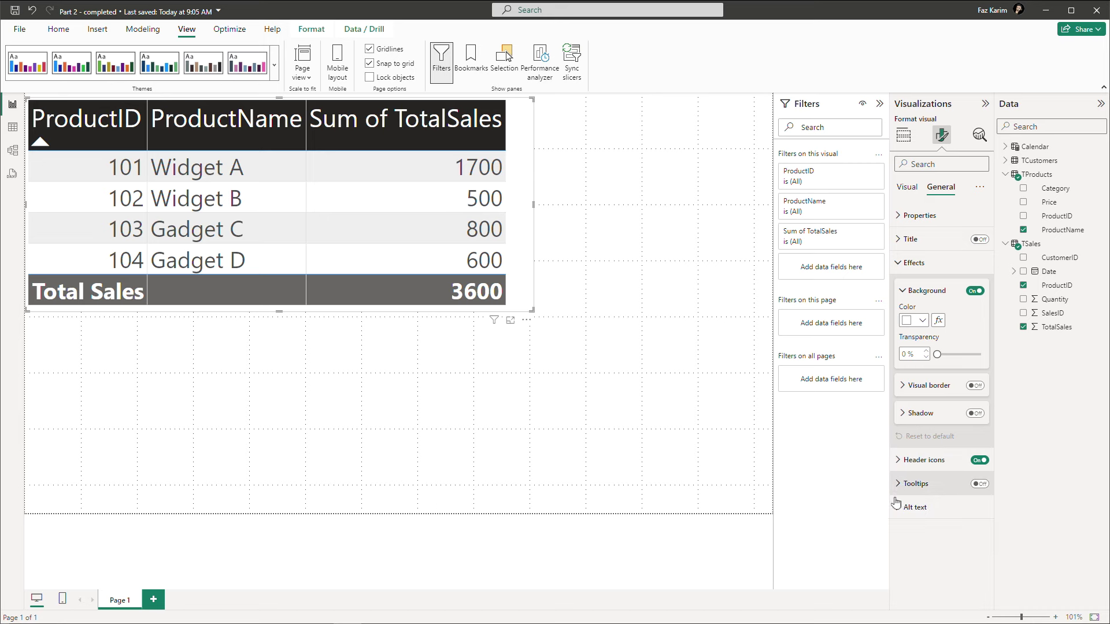
left_click(898, 509)
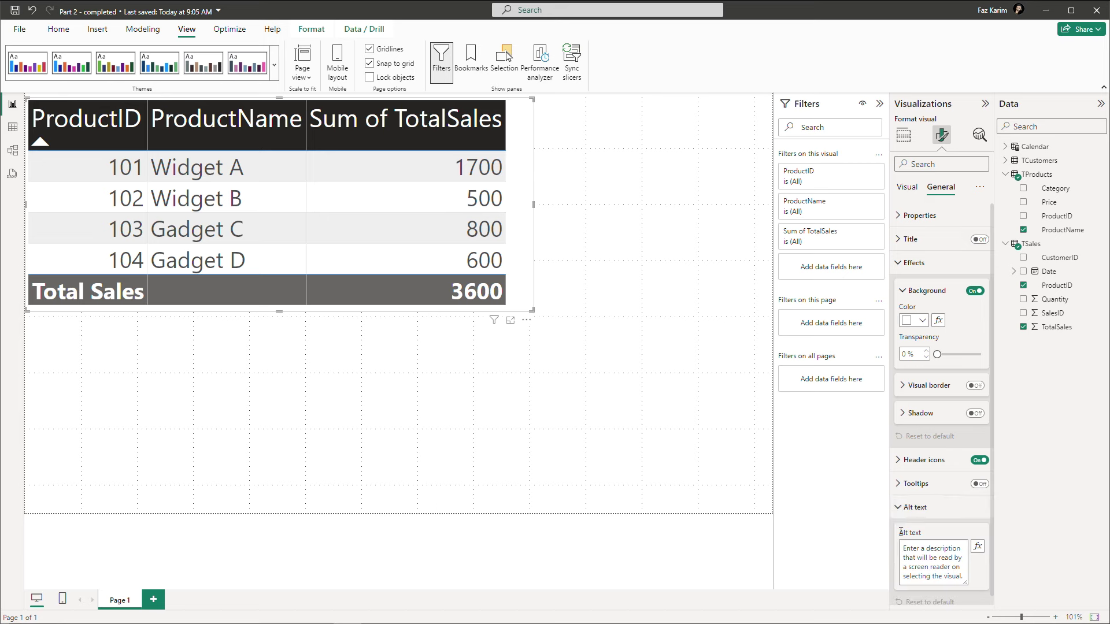
left_click(897, 516)
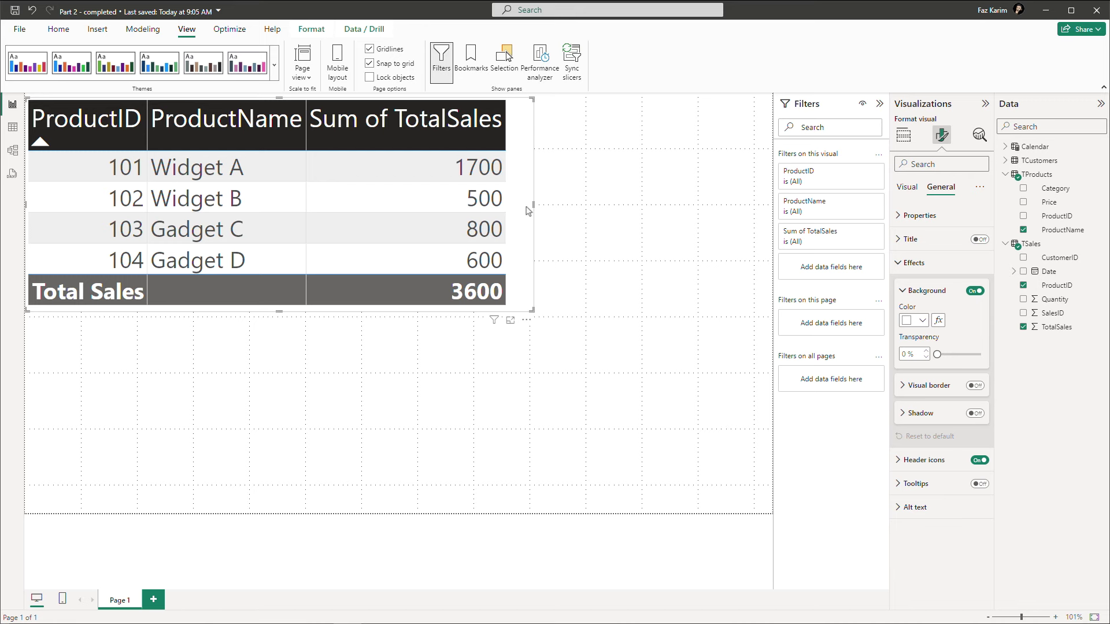
Step: Narrow the table visual's frame to sit just beyond its last column, and return to the build options
left_click_drag(528, 211, 514, 206)
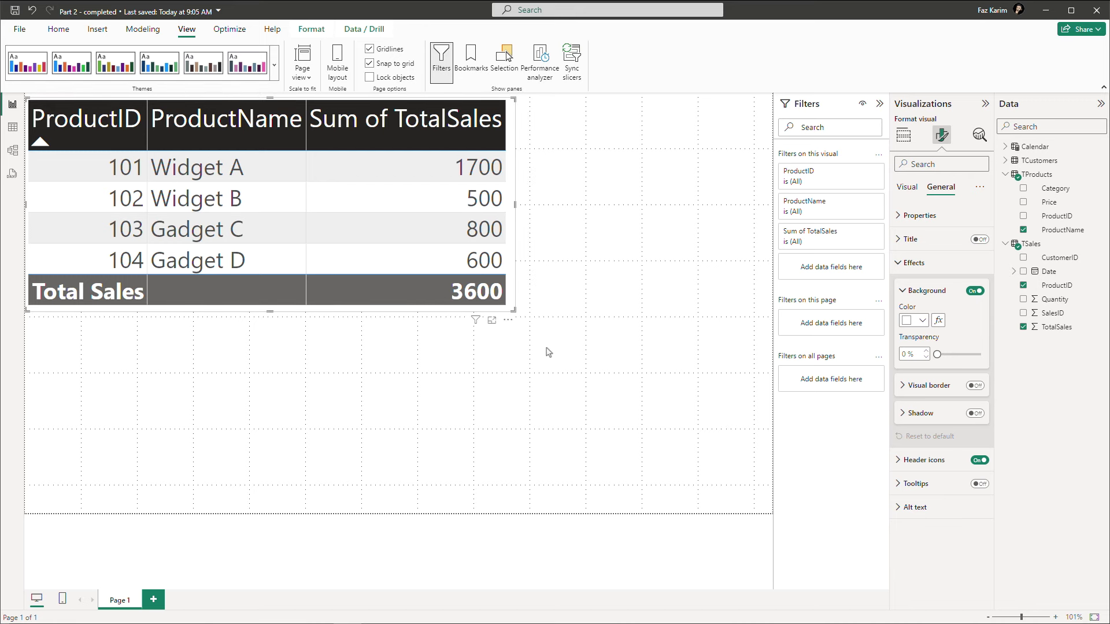
left_click(903, 134)
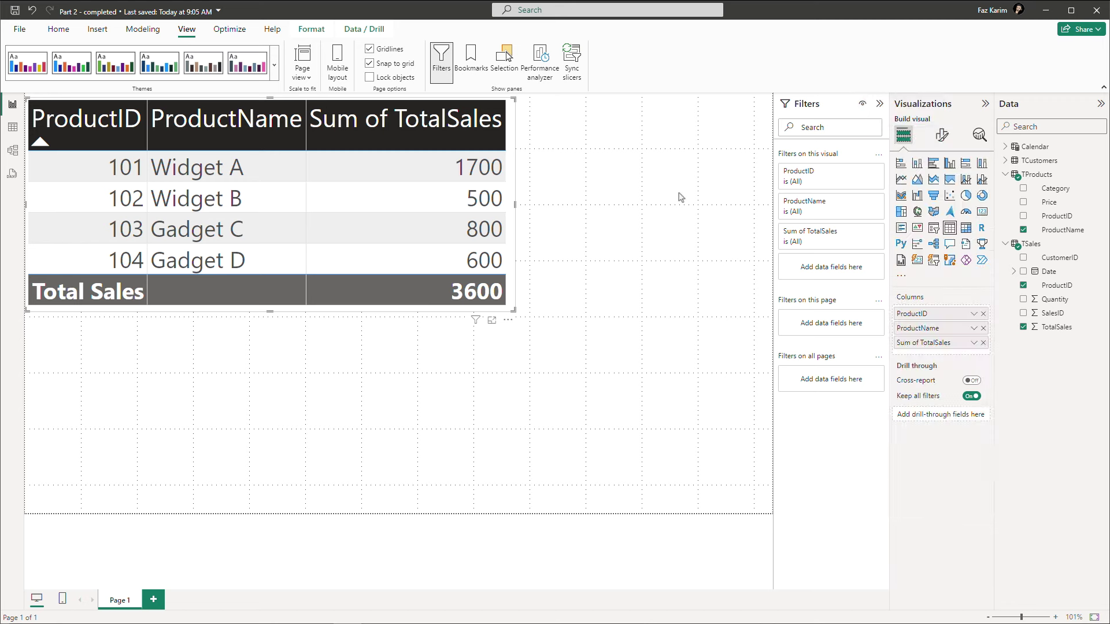
left_click(568, 235)
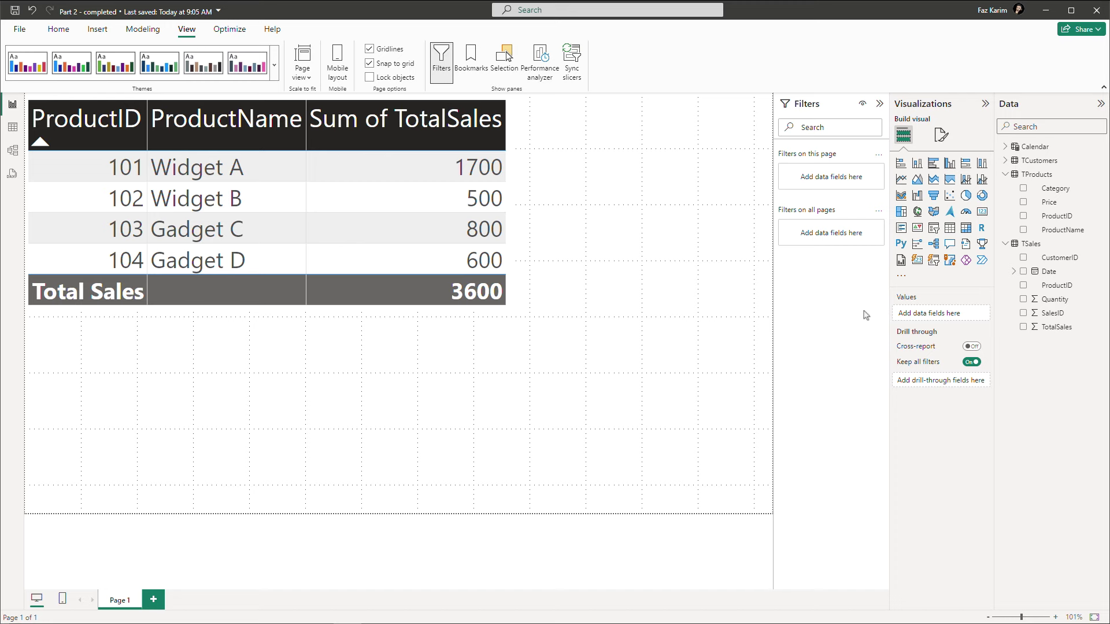
Step: Rename the ProductID field to "Product ID" for the table visual only
left_click(508, 141)
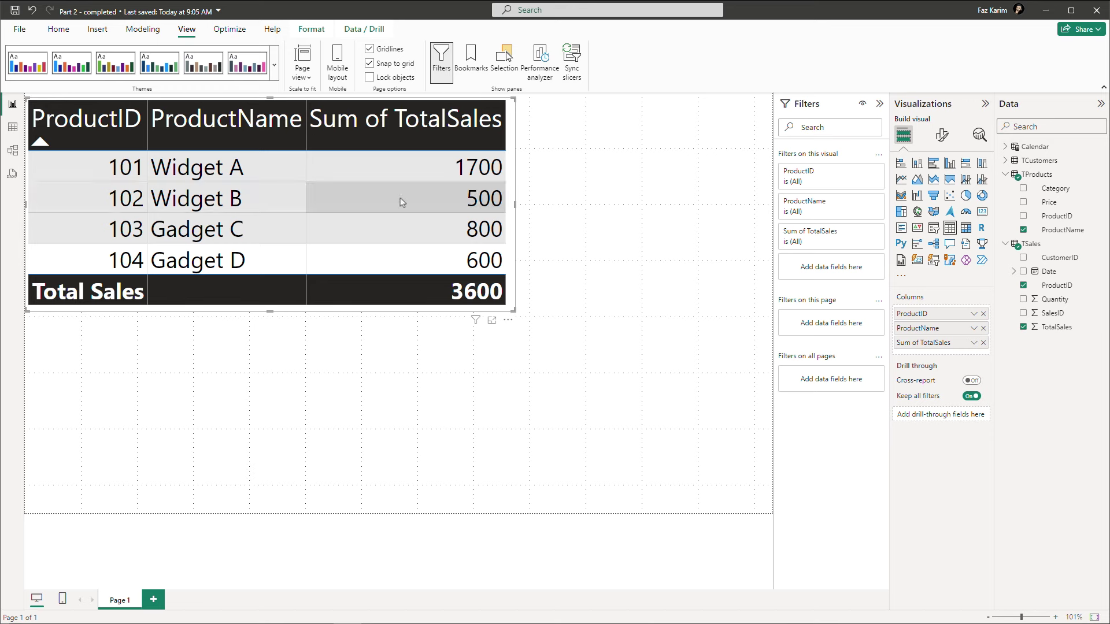
right_click(923, 319)
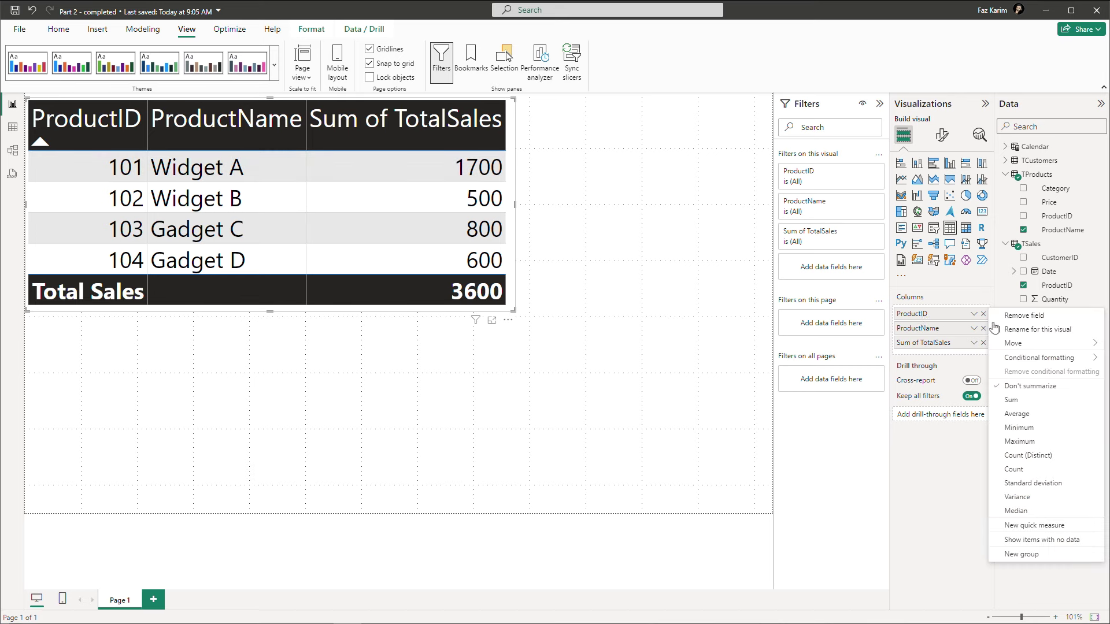
left_click(1038, 331)
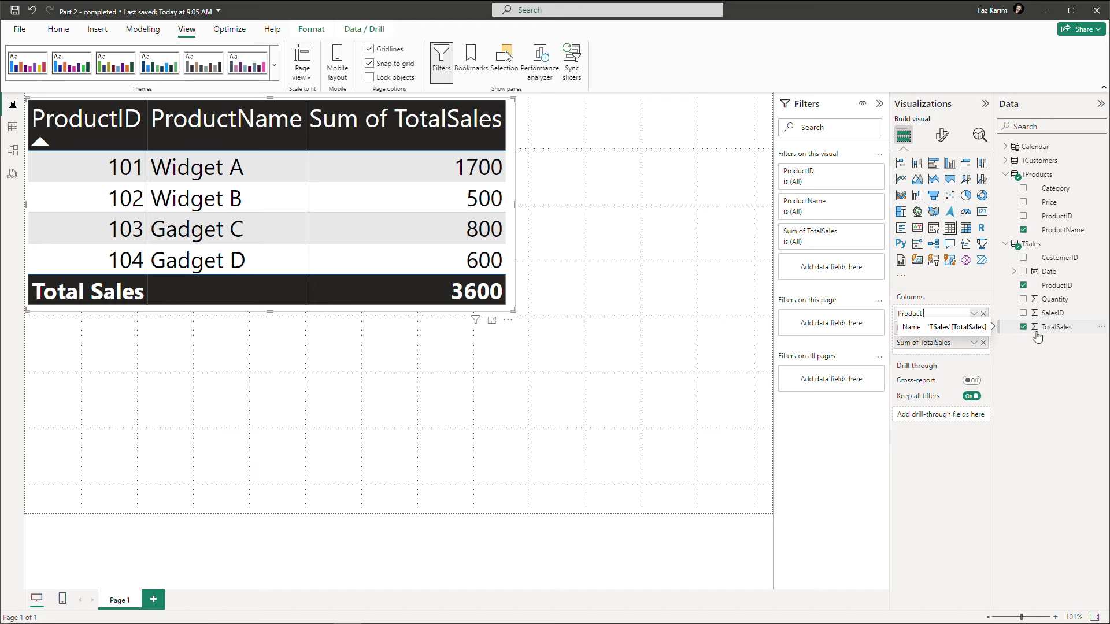
key("Return")
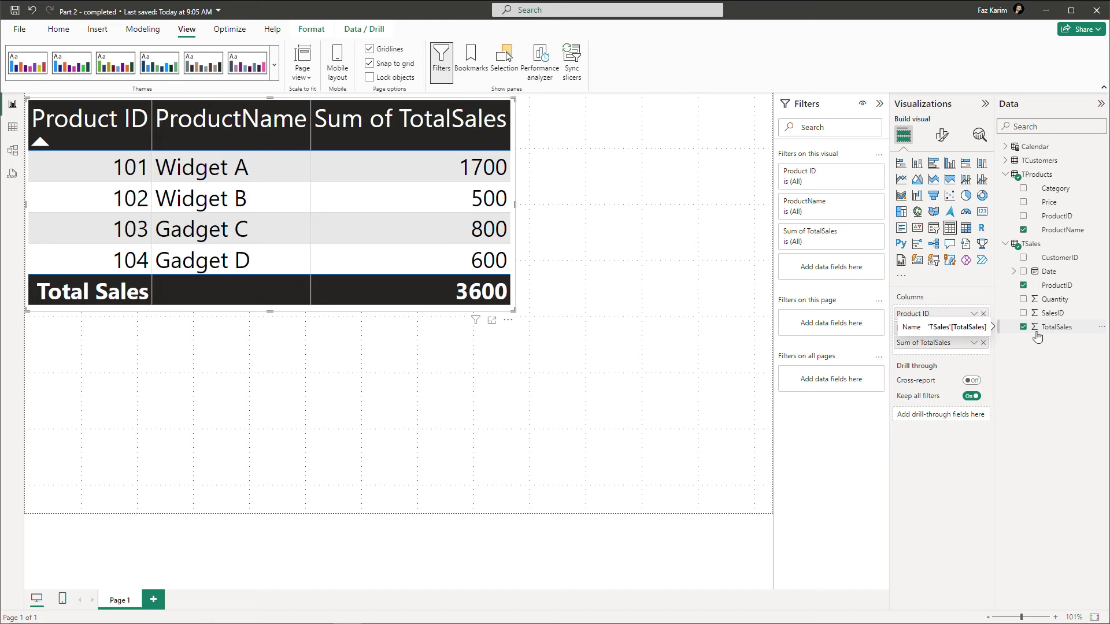
Step: Rename the ProductName field to "Product Name" for this visual
right_click(928, 335)
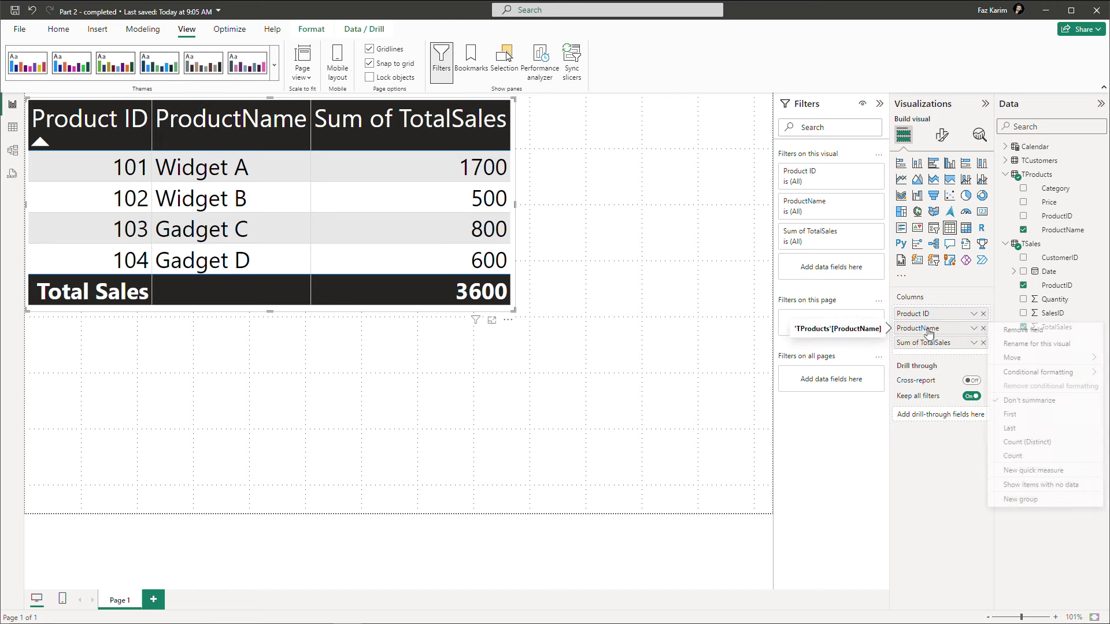
left_click(1058, 344)
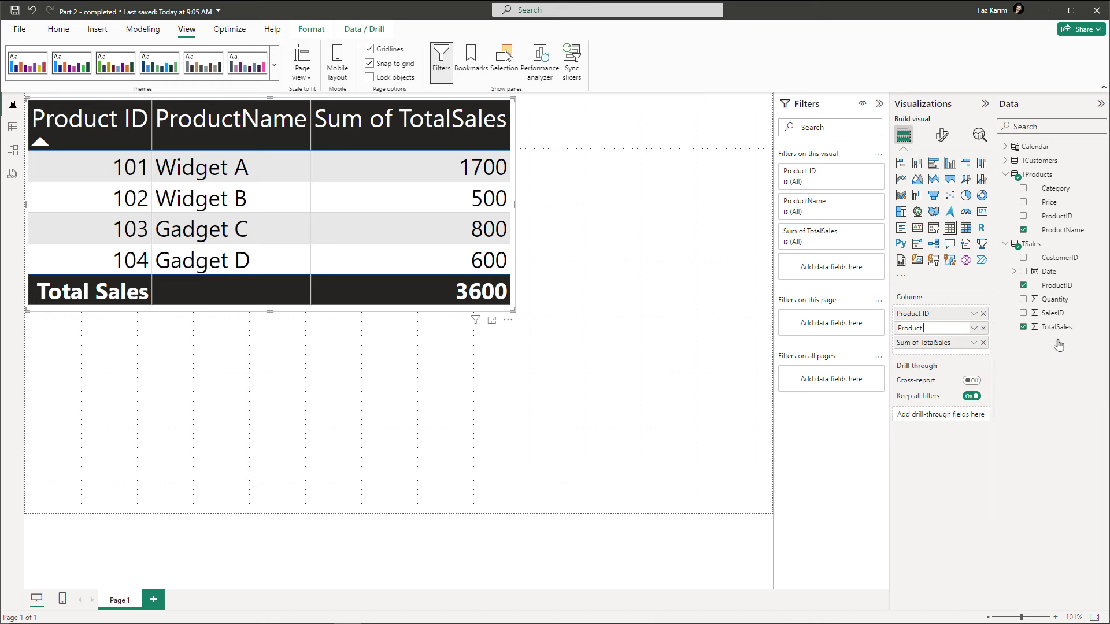
key("Return")
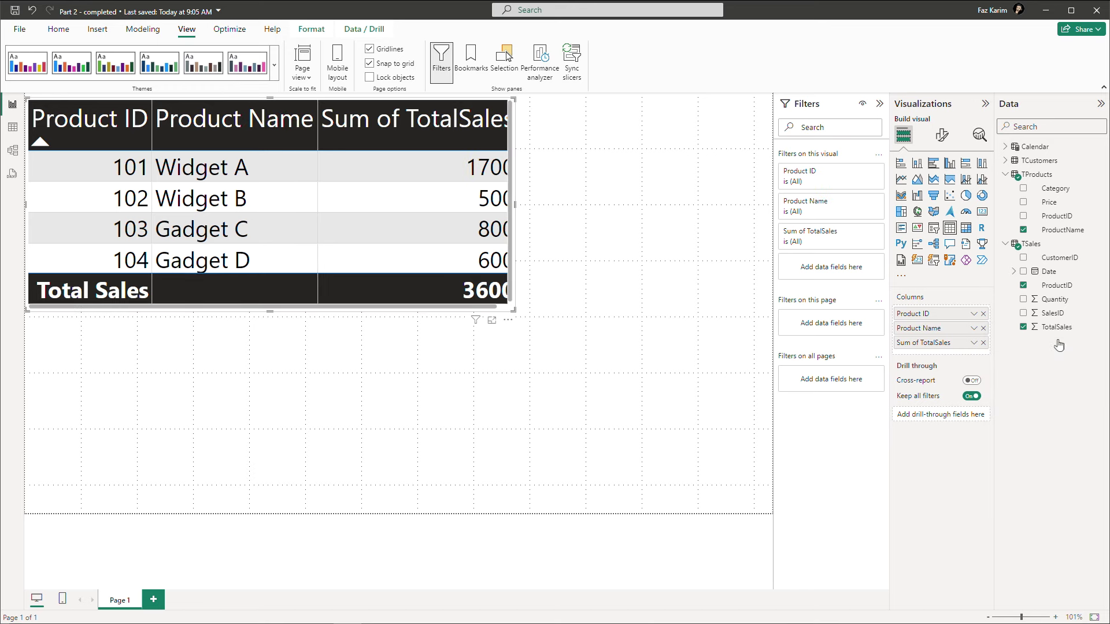
Step: Rename the Sum of TotalSales field to "Total Sales" for this visual
right_click(925, 344)
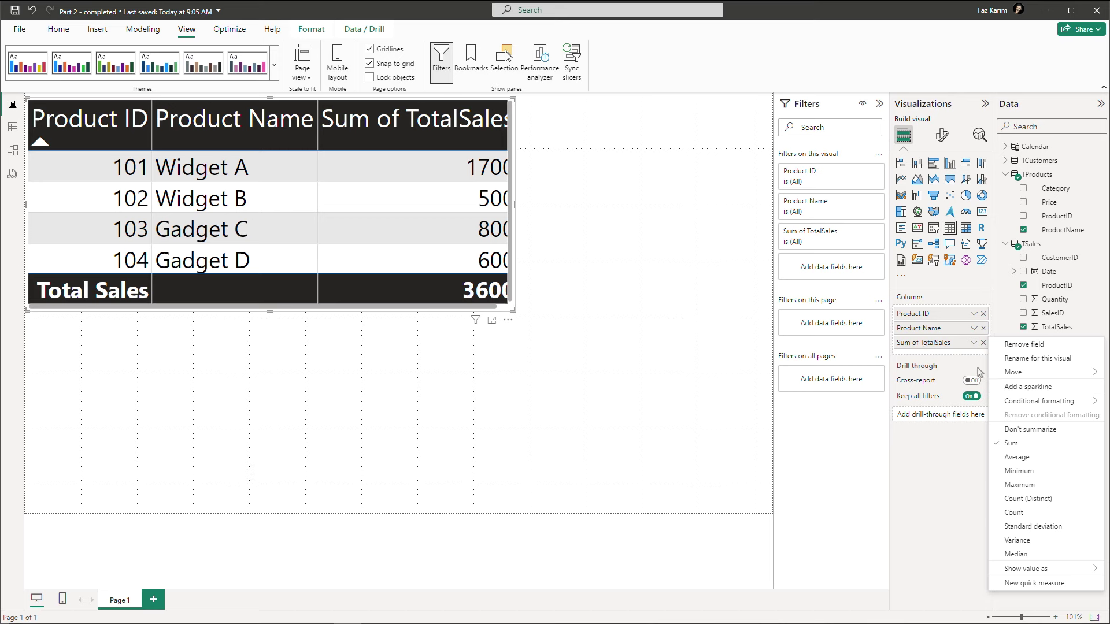
left_click(998, 362)
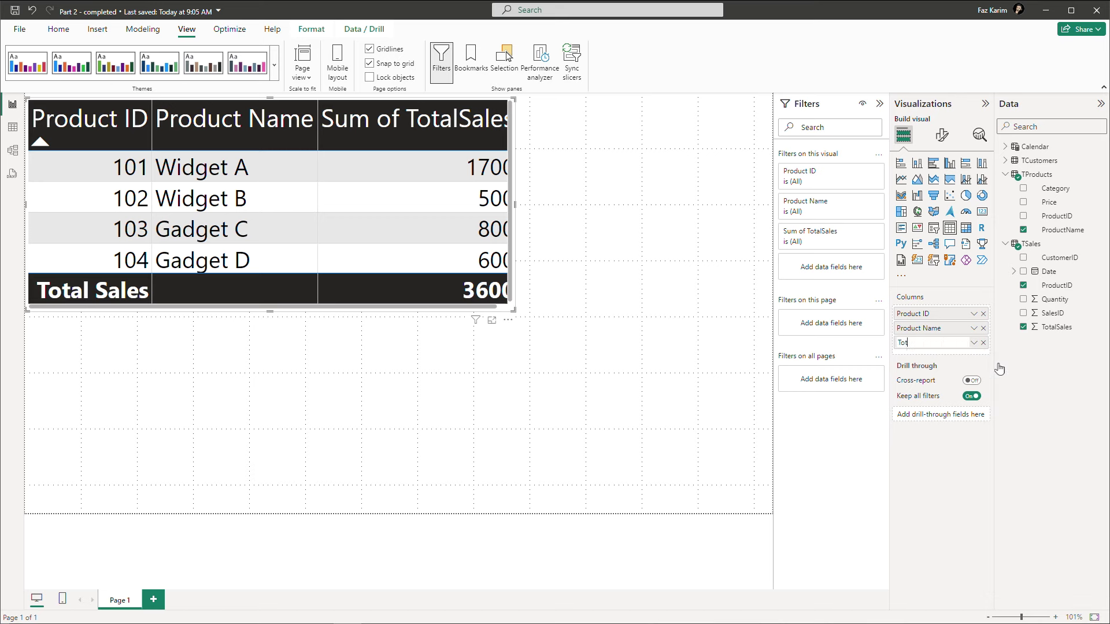
key("Return")
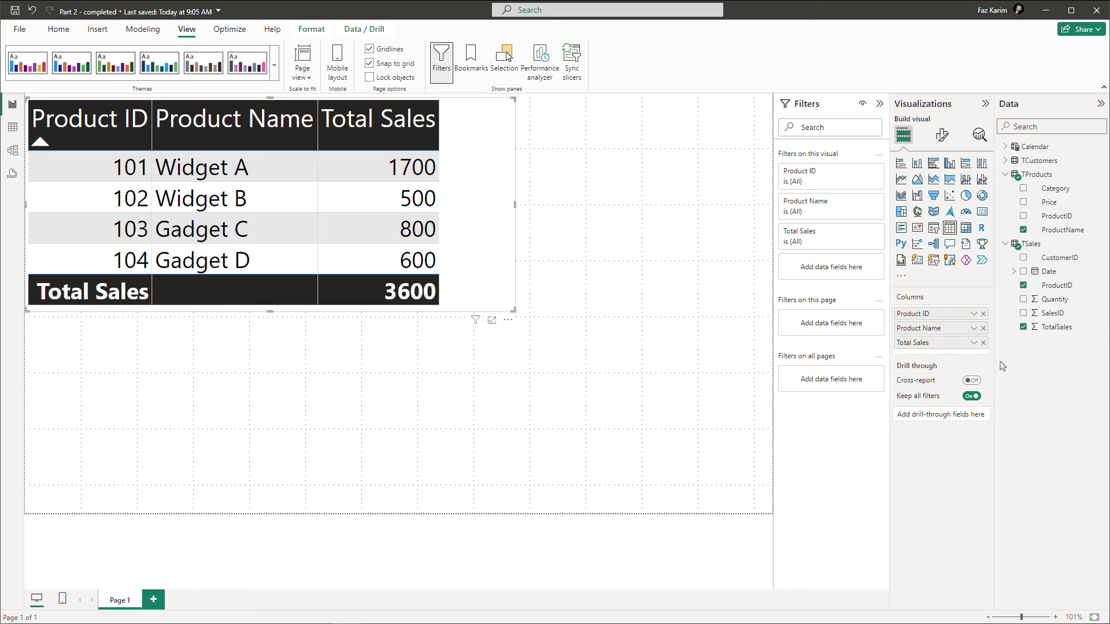
Step: Format the TotalSales column as dollar currency and narrow the table's frame to fit its three columns
left_click(1048, 328)
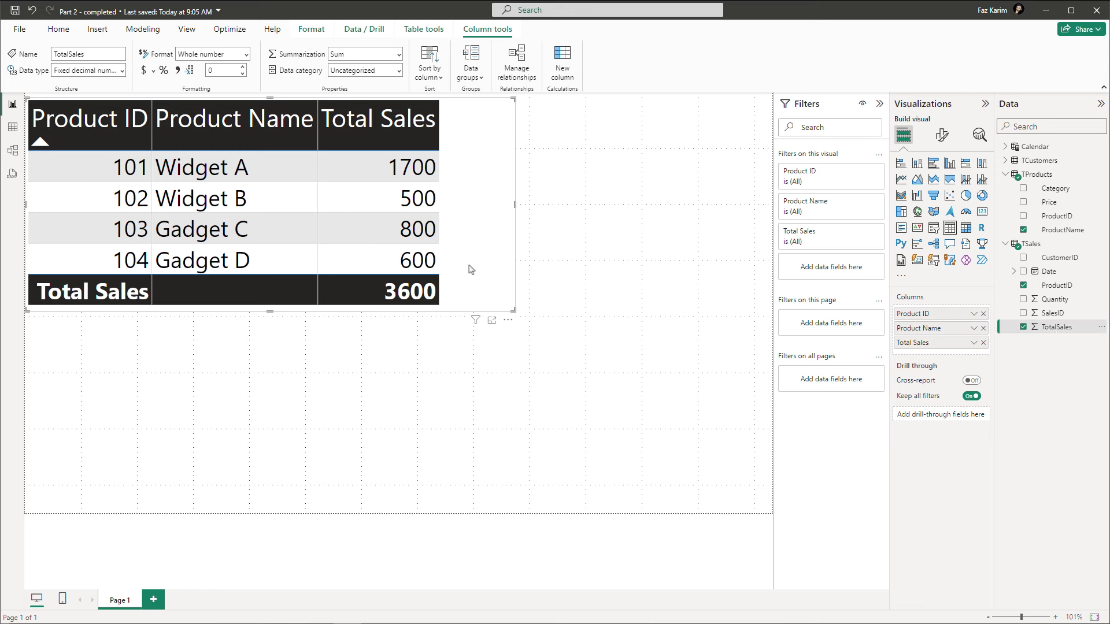
left_click(144, 72)
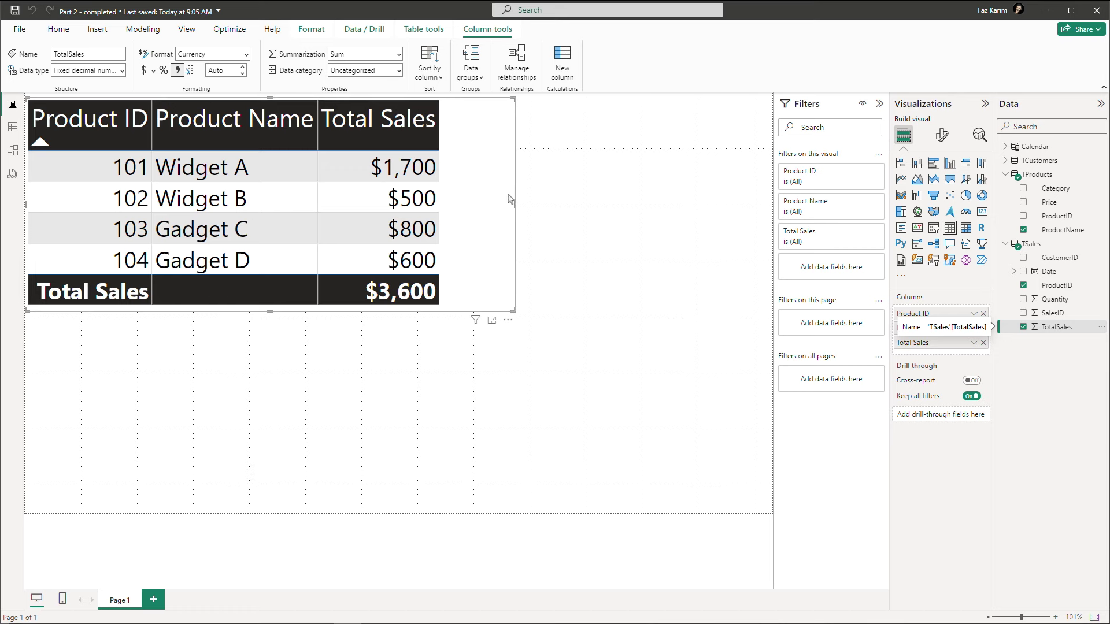
left_click_drag(511, 199, 444, 203)
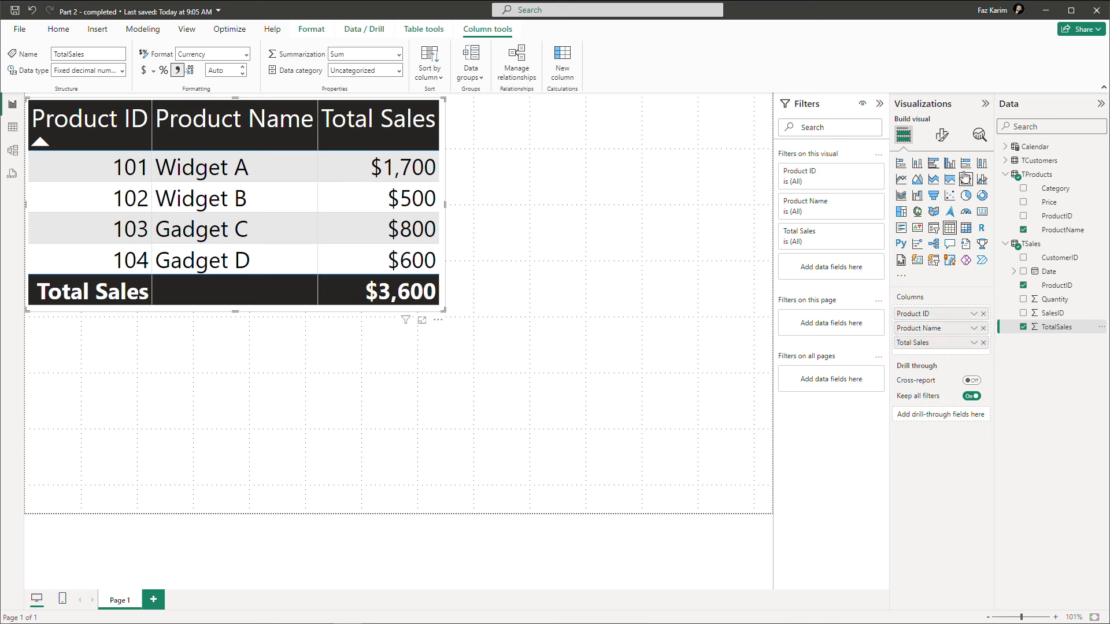
Step: Review the table's style presets, grid and values options, and search the format settings for "font"
left_click(943, 139)
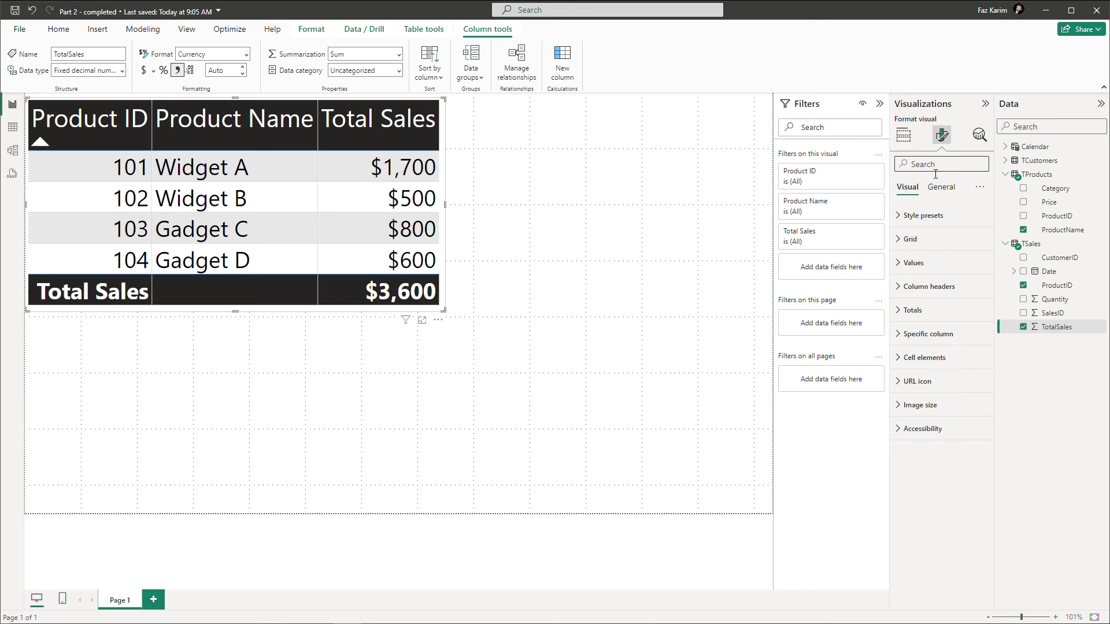
left_click(898, 220)
left_click(897, 220)
left_click(897, 241)
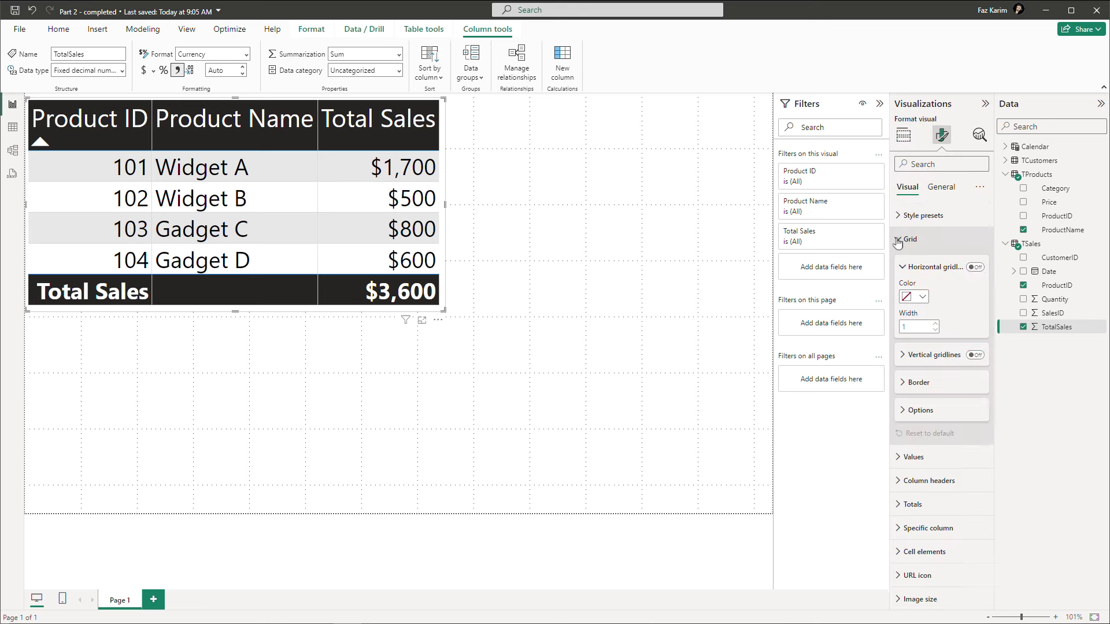
left_click(897, 248)
left_click(899, 263)
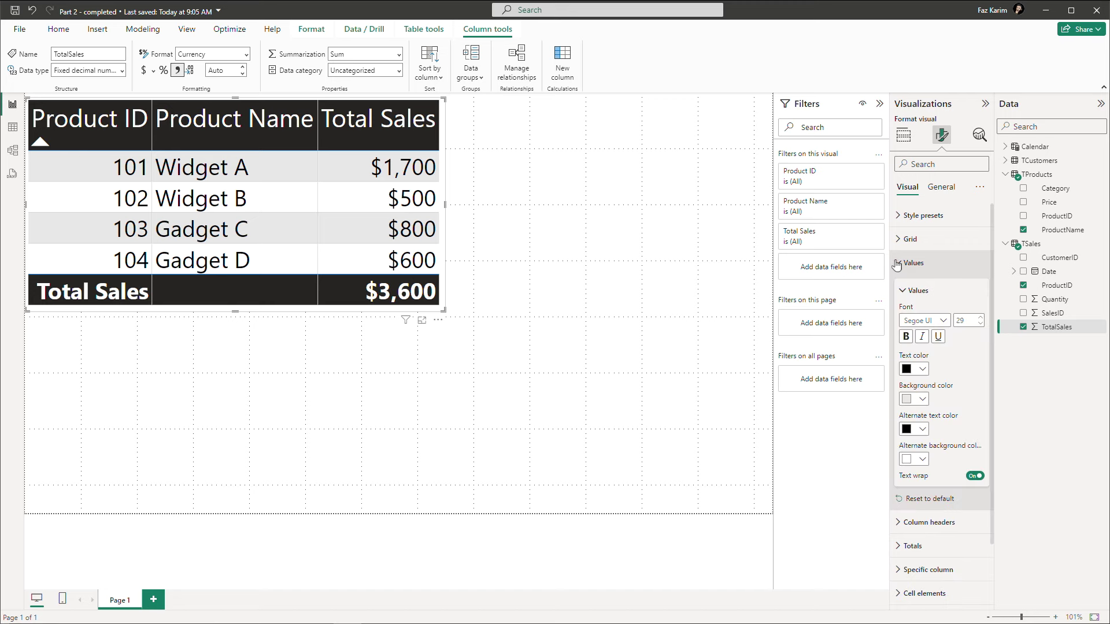
left_click(899, 263)
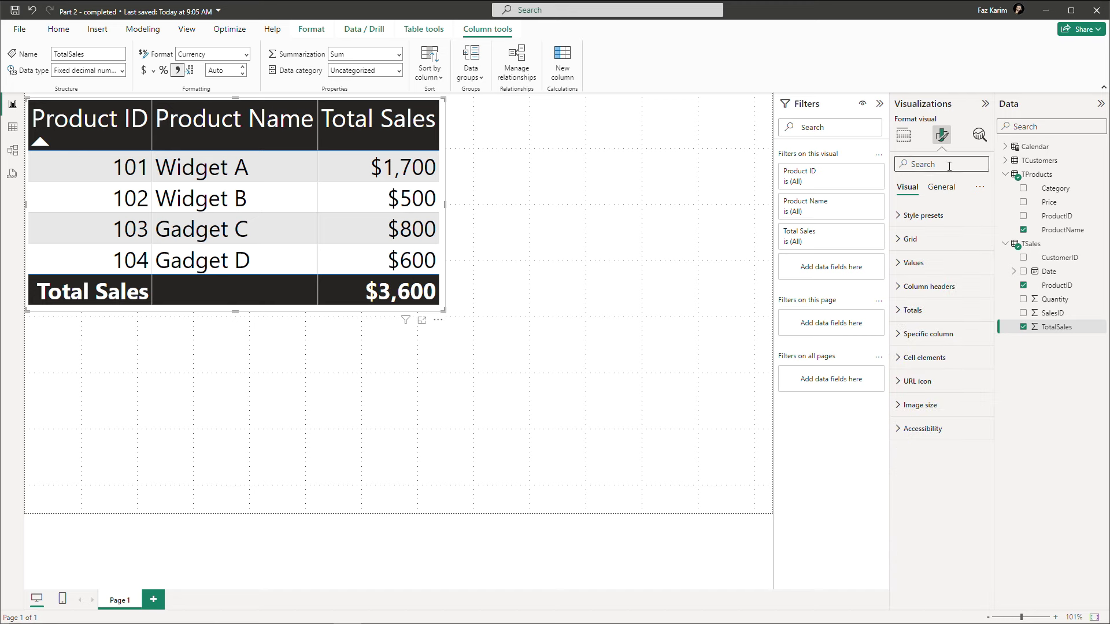
type("font")
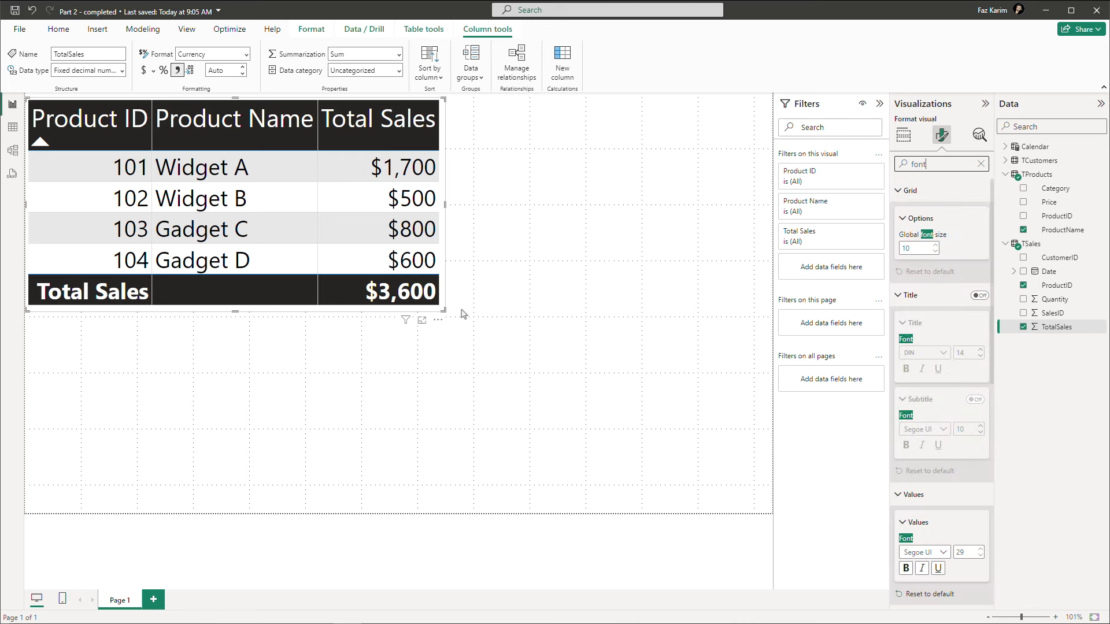
Step: Move the table visual from the page's upper-left corner toward the middle of the page
left_click_drag(446, 312, 637, 280)
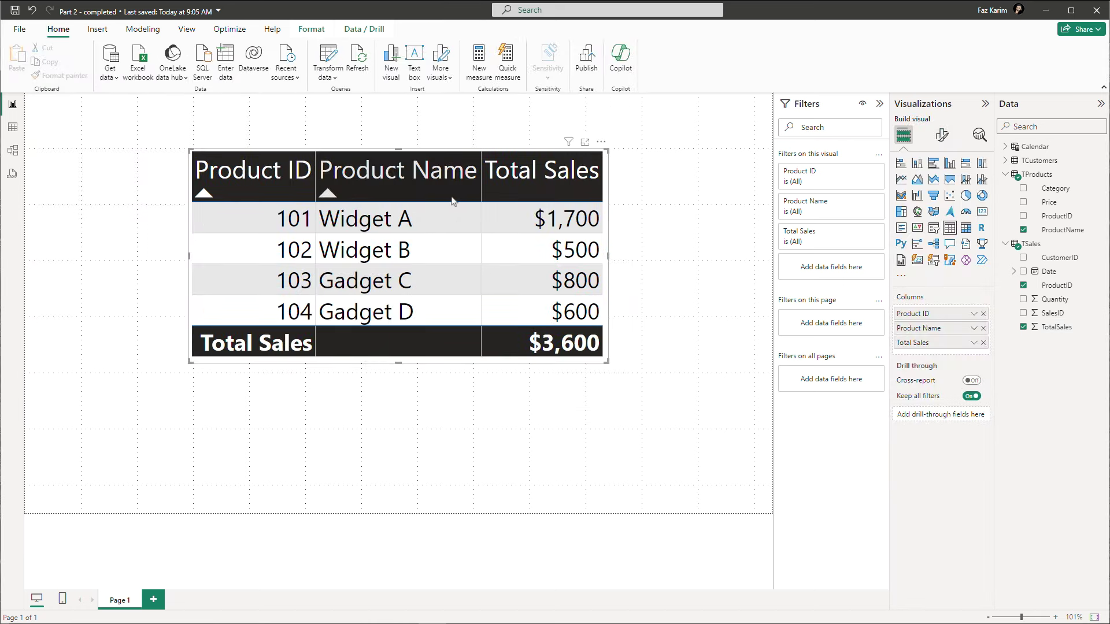
Step: Sort the product sales table by Total Sales in descending order
left_click(494, 196)
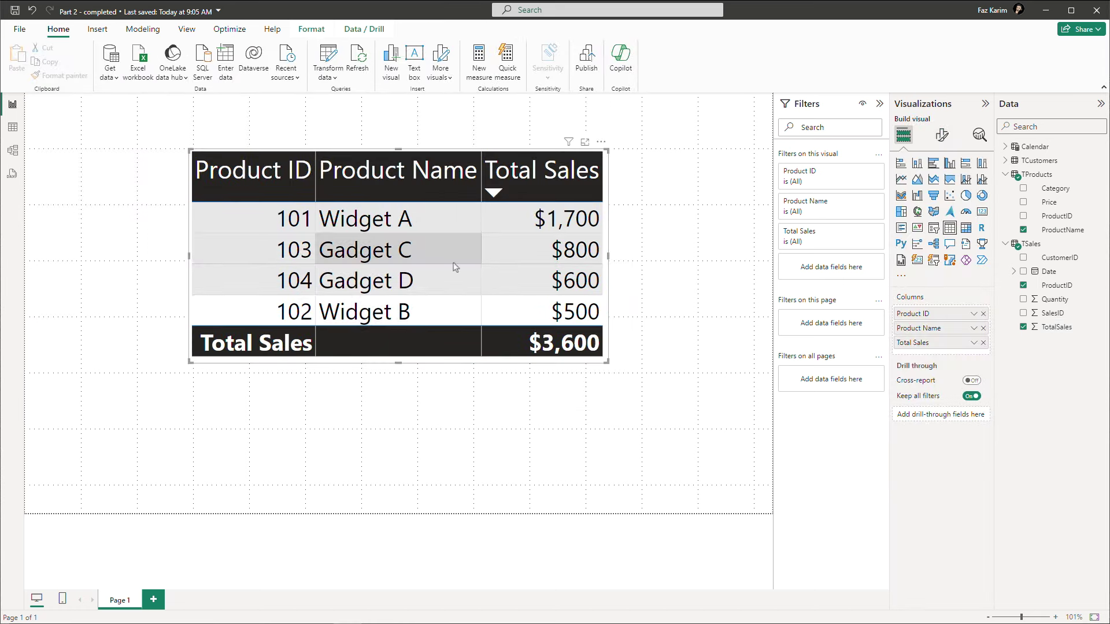
left_click(495, 197)
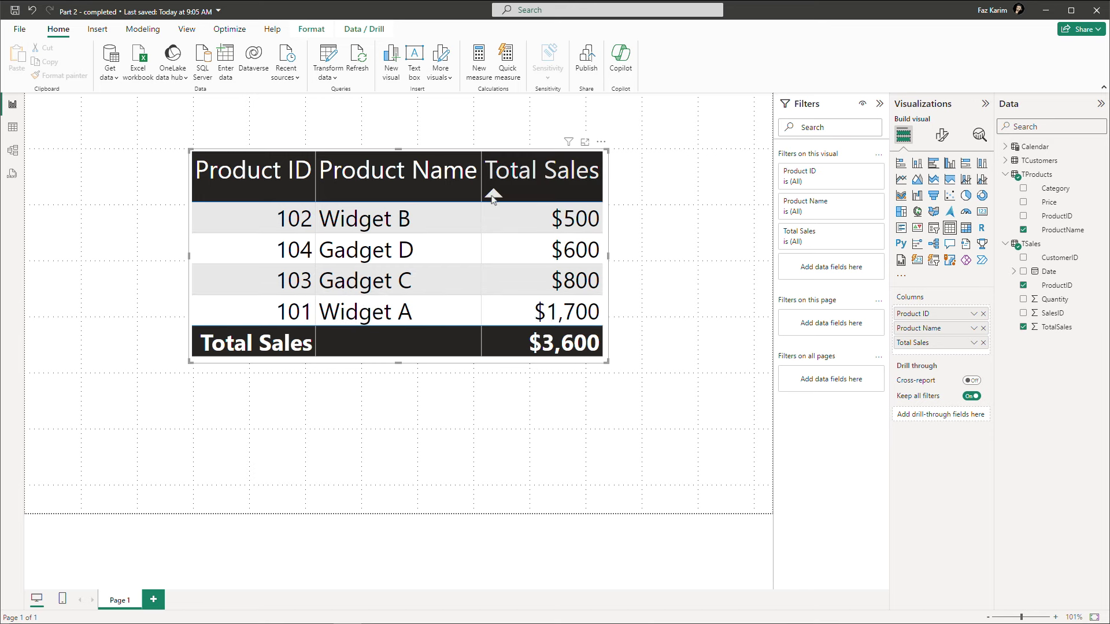
left_click(515, 202)
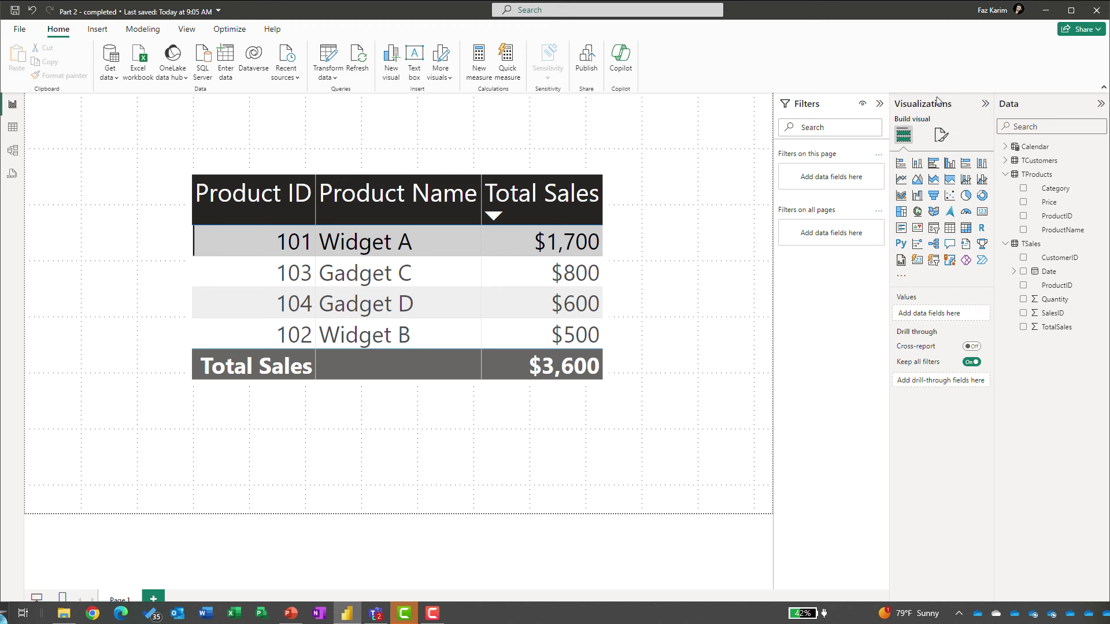
Step: Rename the report page with the table as "Table Viz Product Sales"
left_click(941, 135)
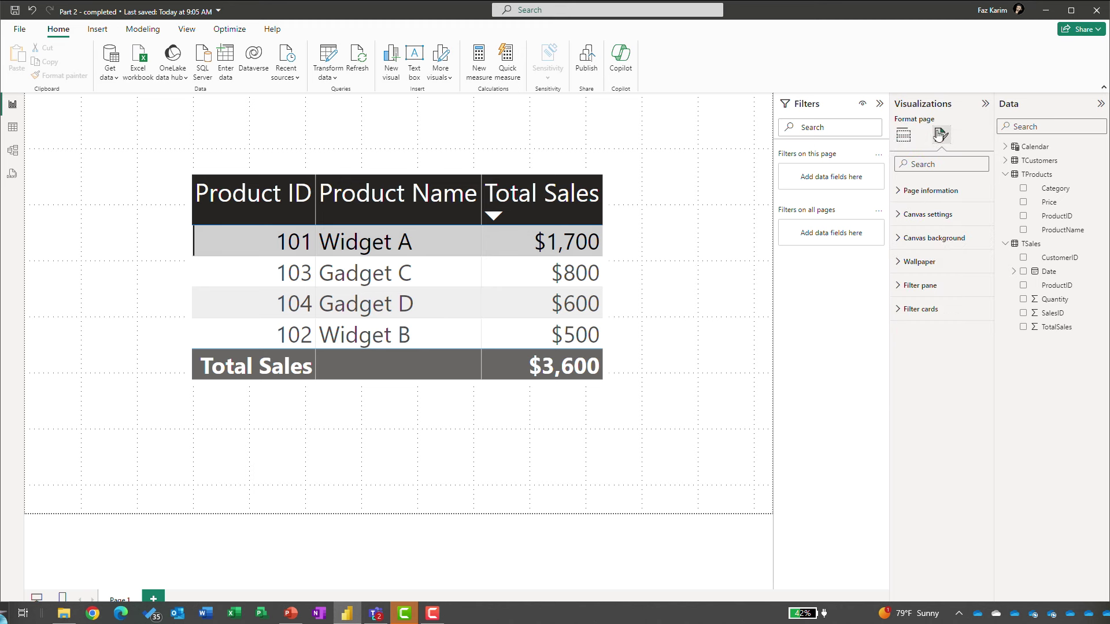
left_click(908, 190)
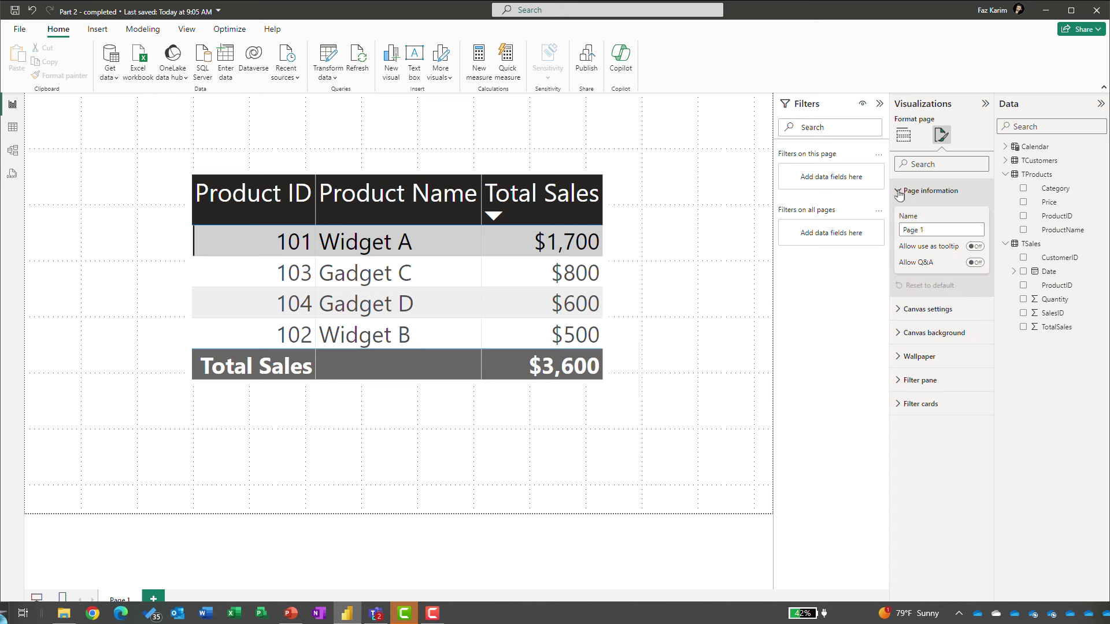
left_click(938, 229)
left_click_drag(938, 229, 900, 229)
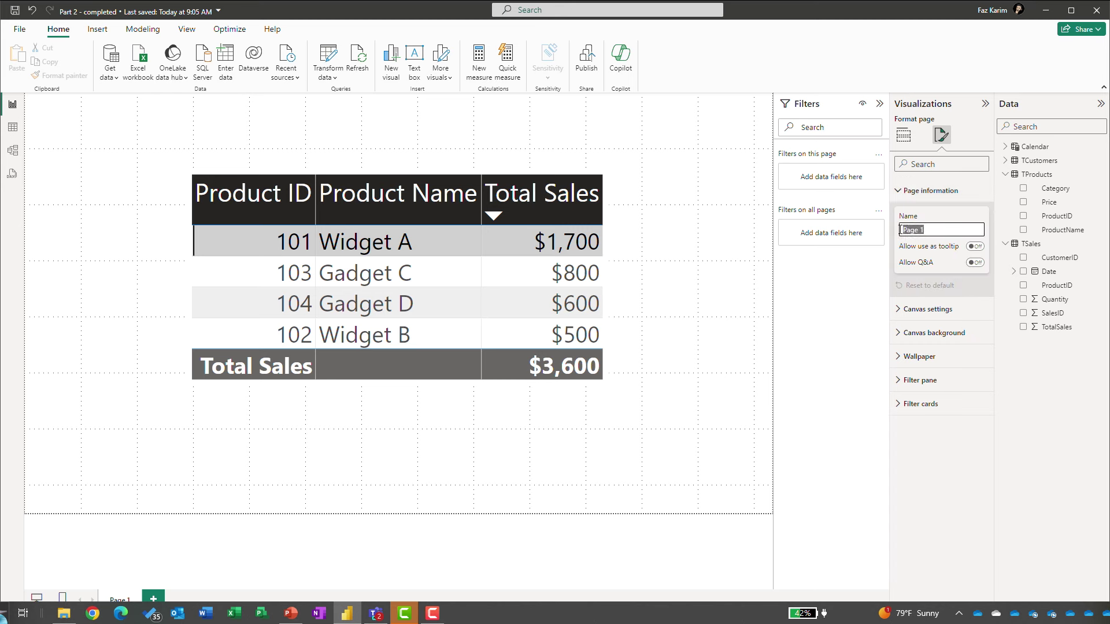
key("BackSpace")
type("Table Viz Product Sales")
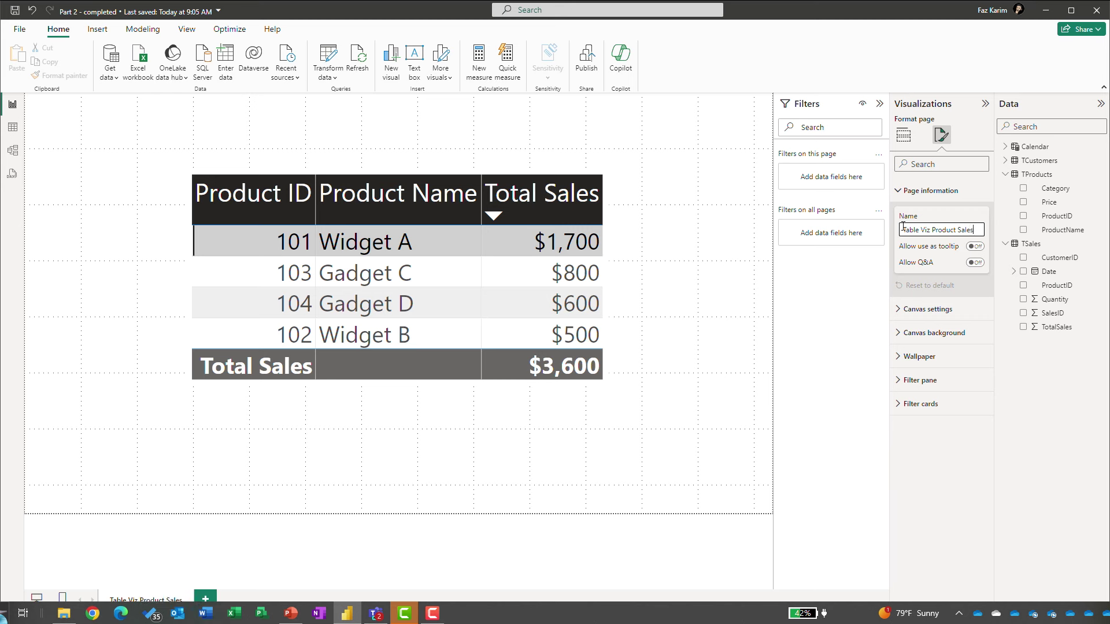
left_click(899, 190)
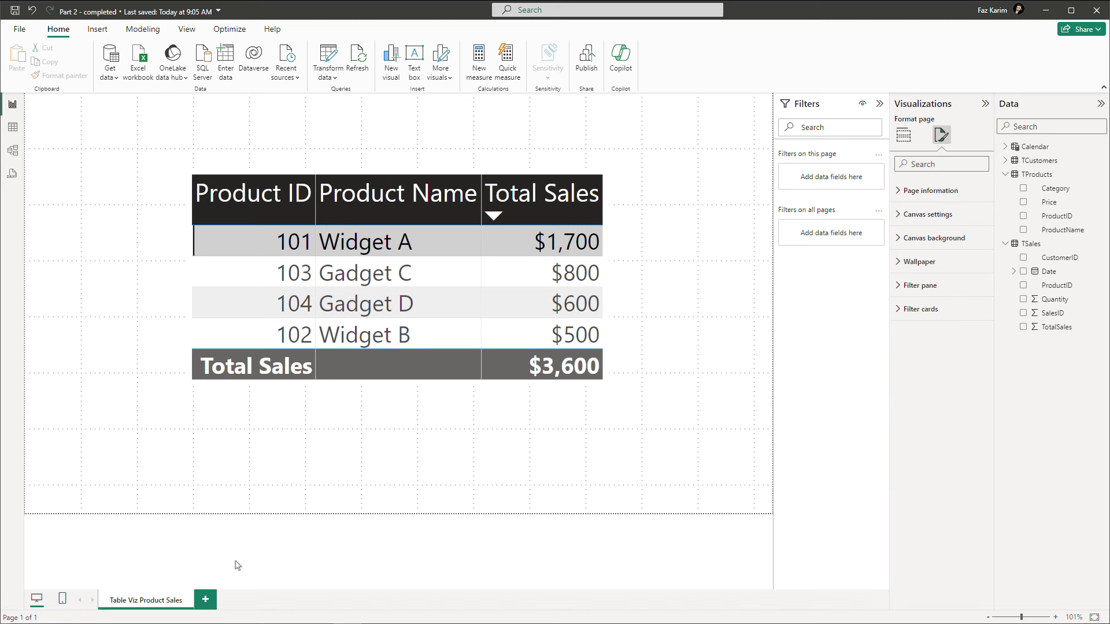
Step: Add a new report page and name it "Bar Chart"
left_click(205, 600)
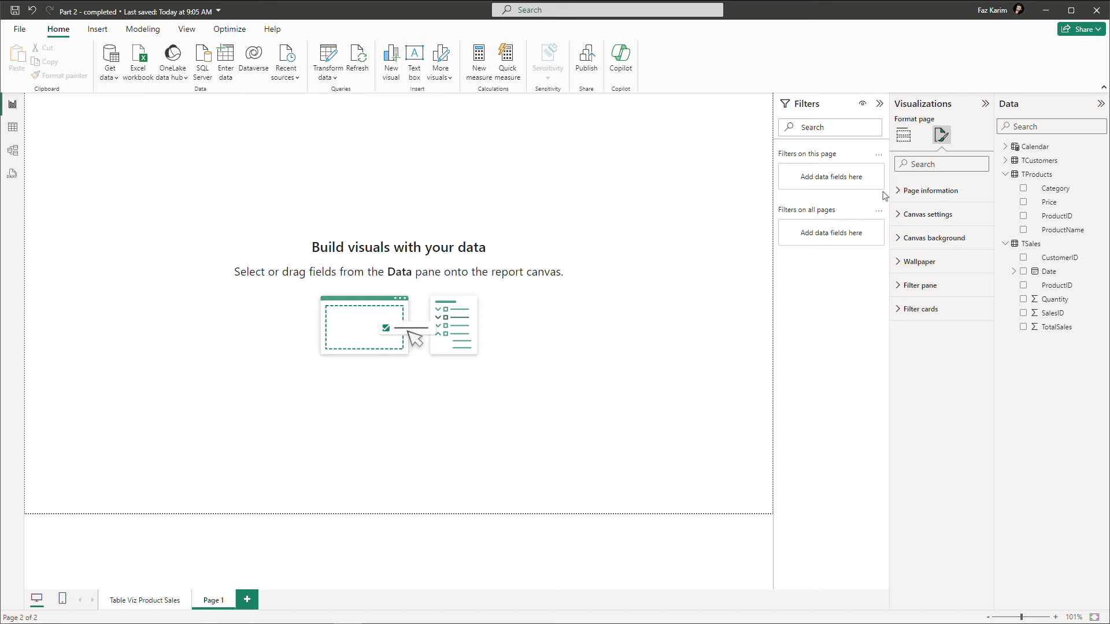
left_click(899, 190)
left_click(929, 230)
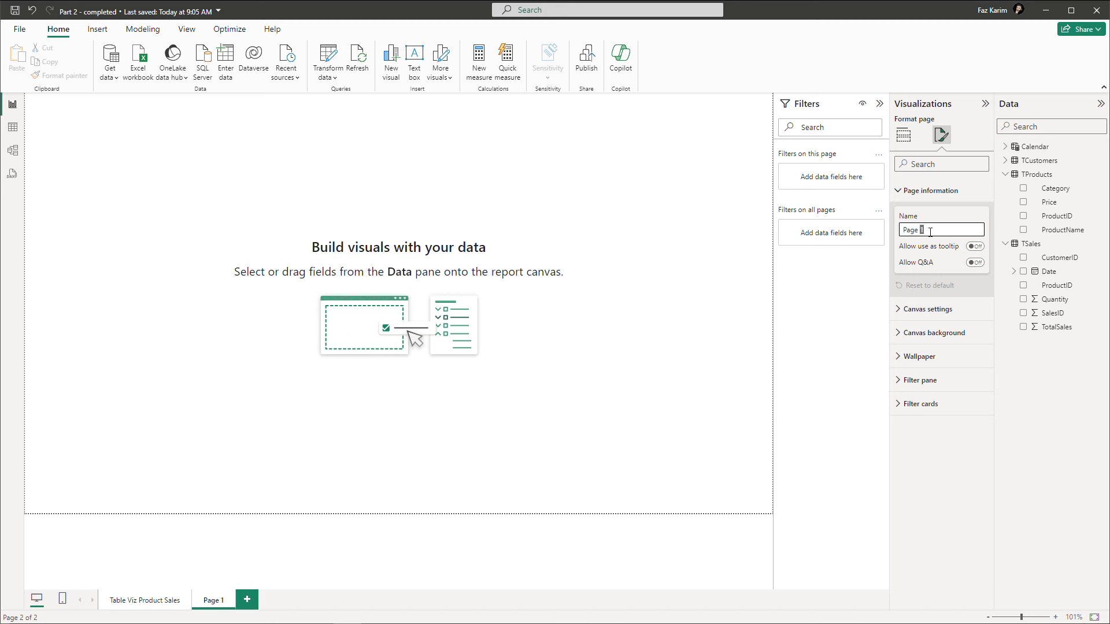
key("ctrl+a")
type("Bar C")
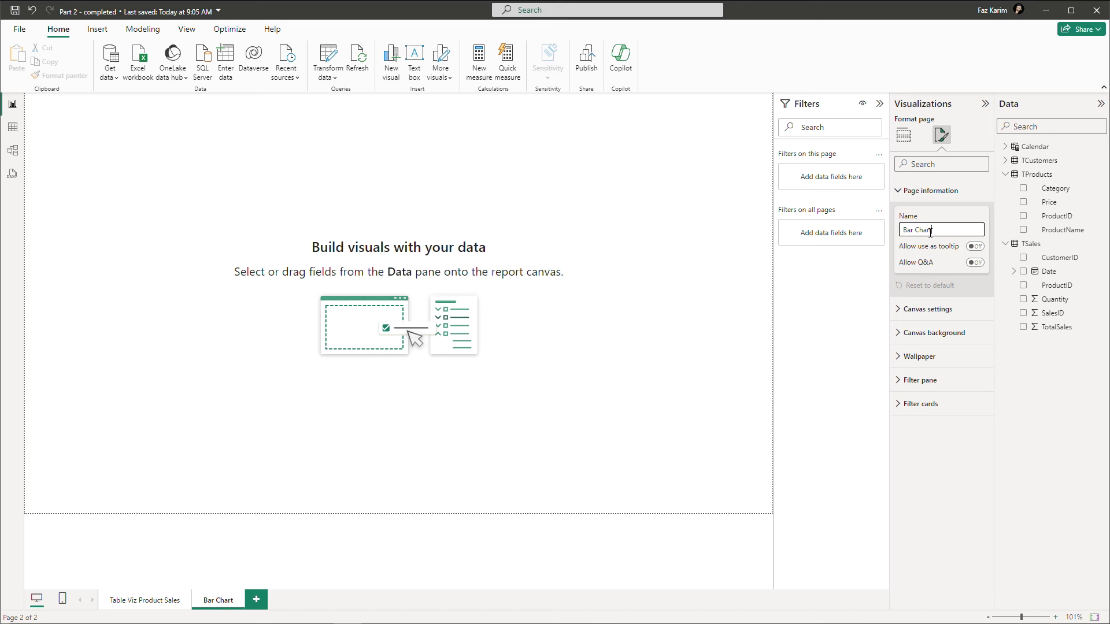
left_click(899, 190)
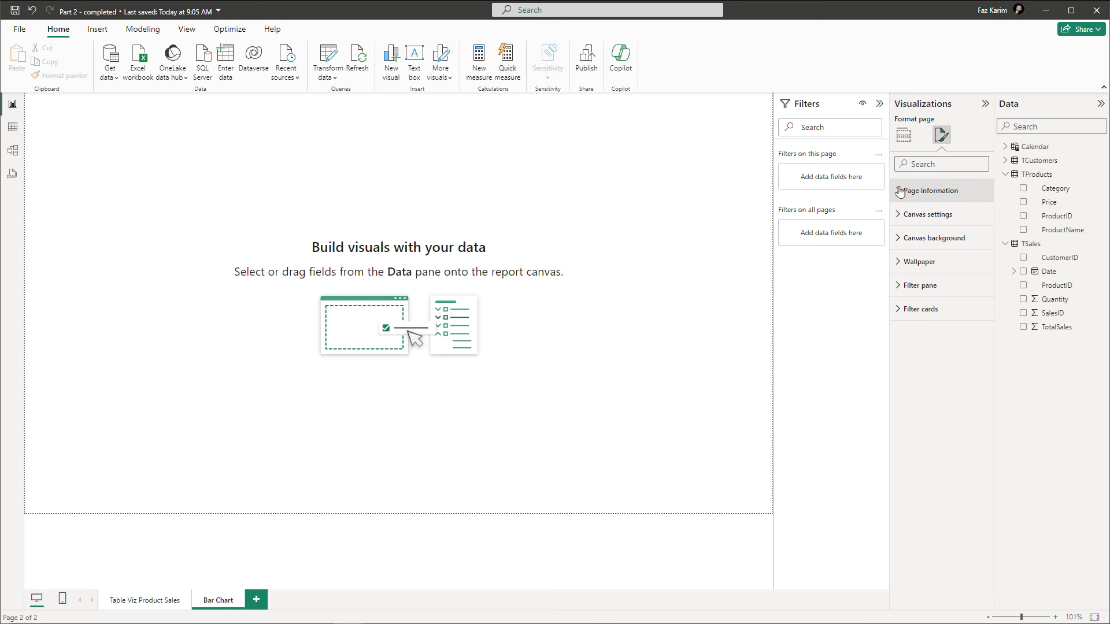
Step: Insert a stacked bar chart near the middle of the page with ProductName on the Y-axis and TotalSales on the X-axis
left_click(239, 199)
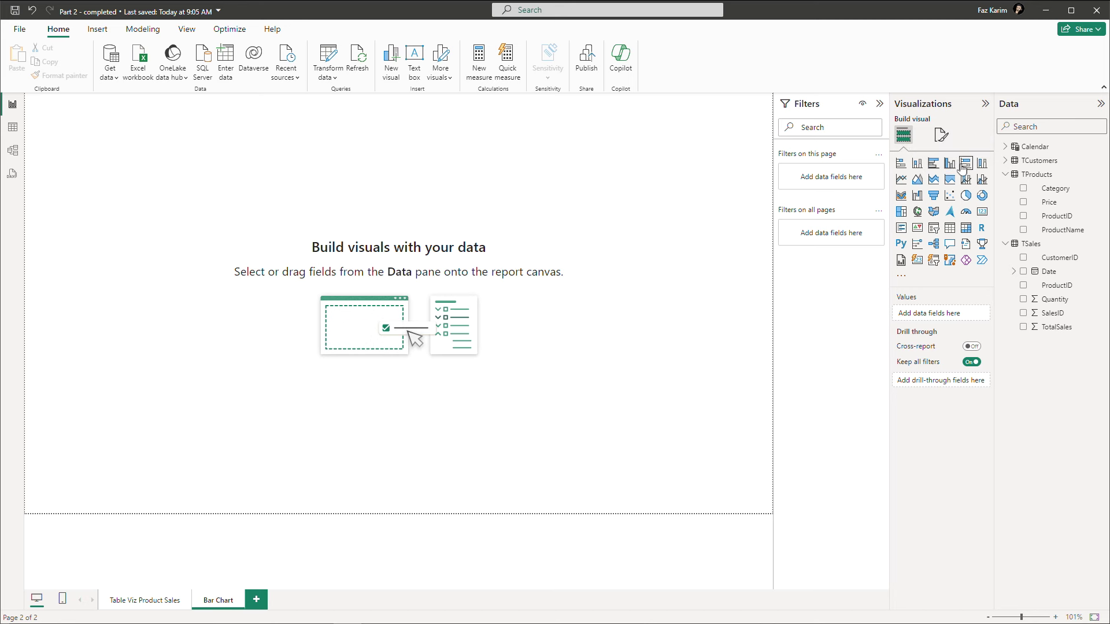
left_click(900, 165)
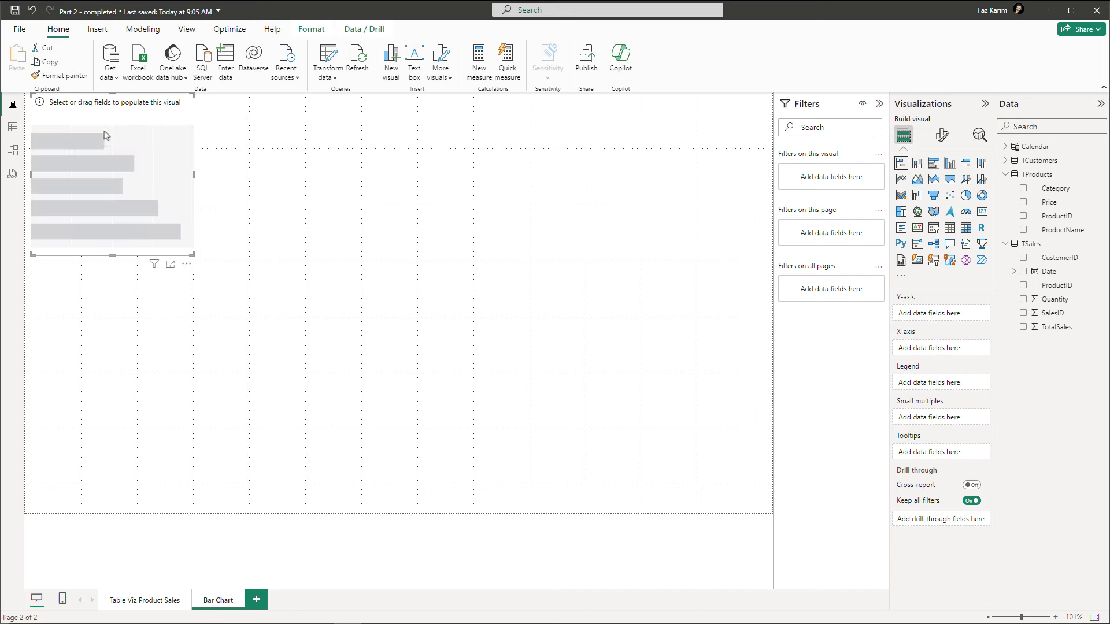
left_click_drag(97, 127, 371, 235)
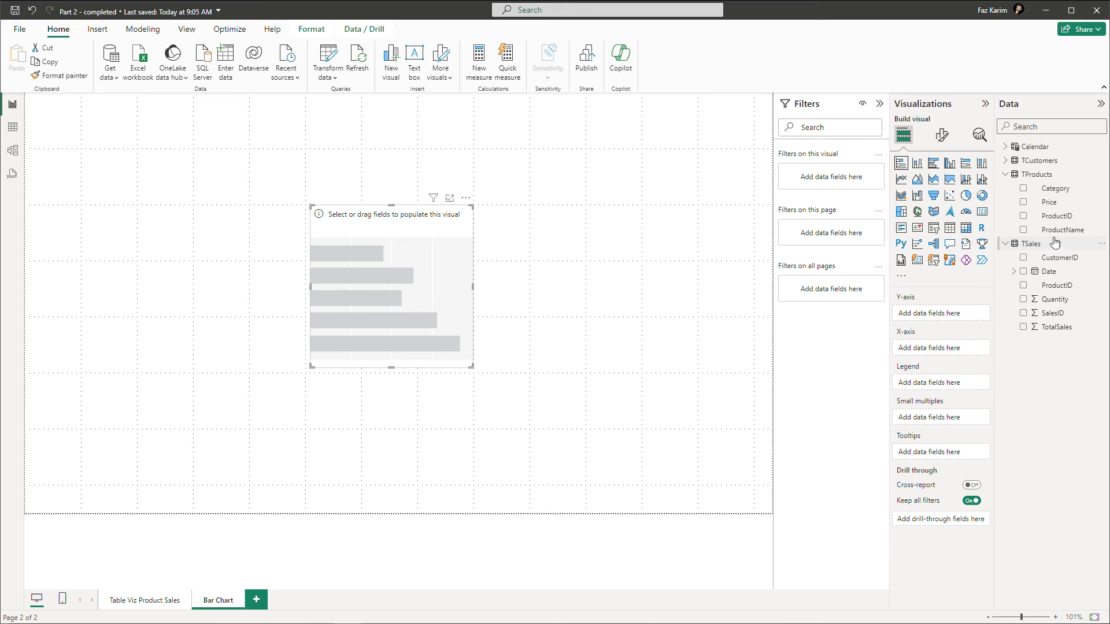
left_click(1024, 231)
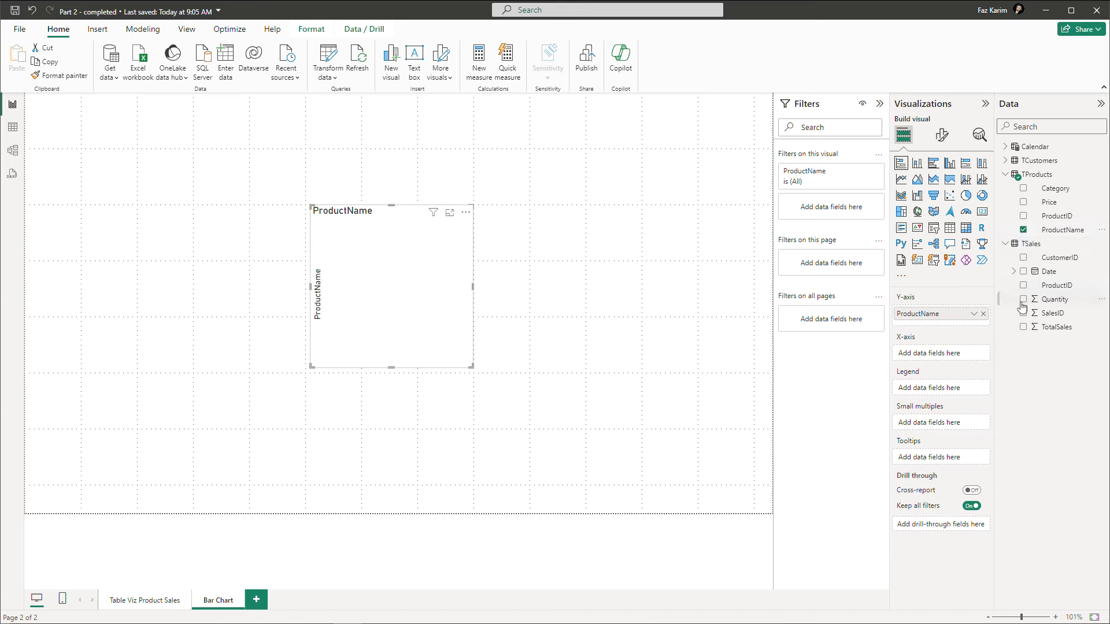
left_click(1023, 328)
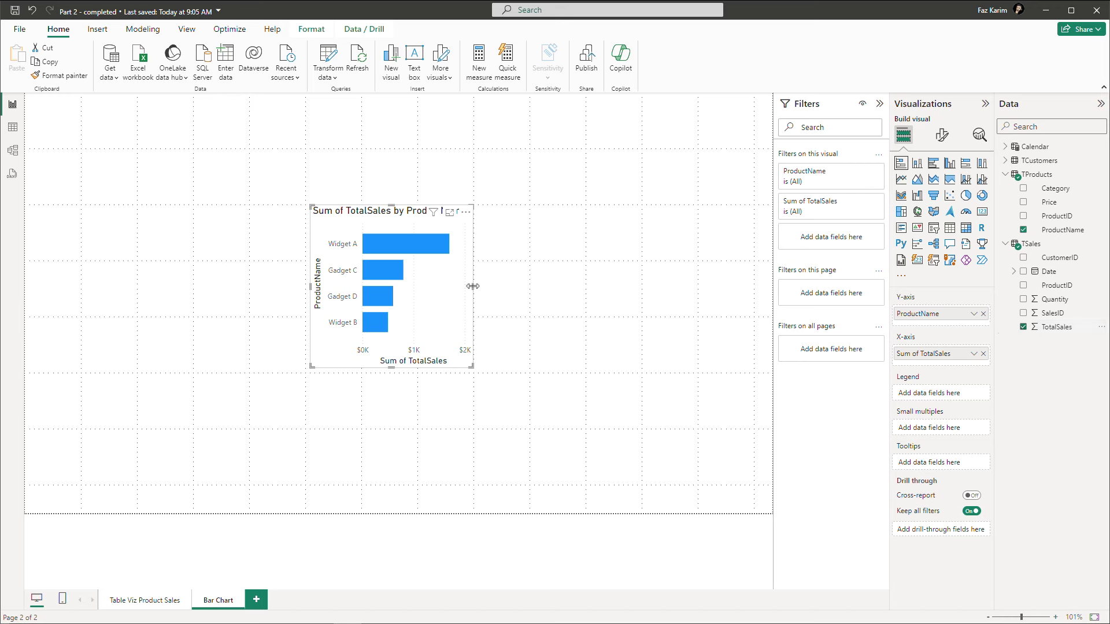
Step: Enlarge the bar chart on all four sides to fill most of the page and set Category as its legend
left_click_drag(473, 286, 756, 301)
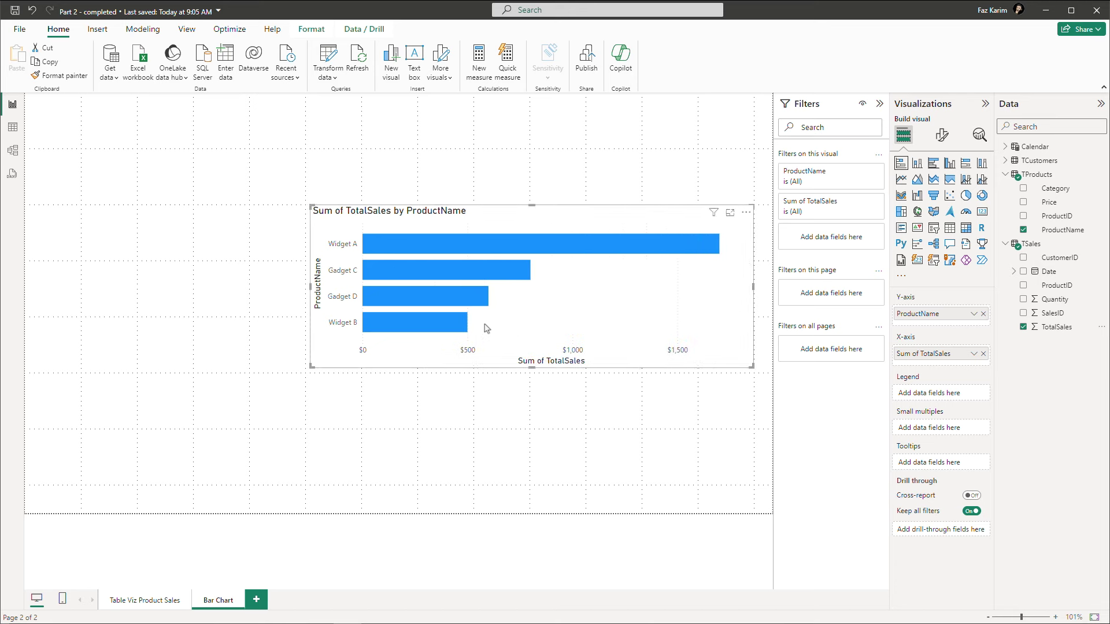
left_click_drag(308, 287, 40, 303)
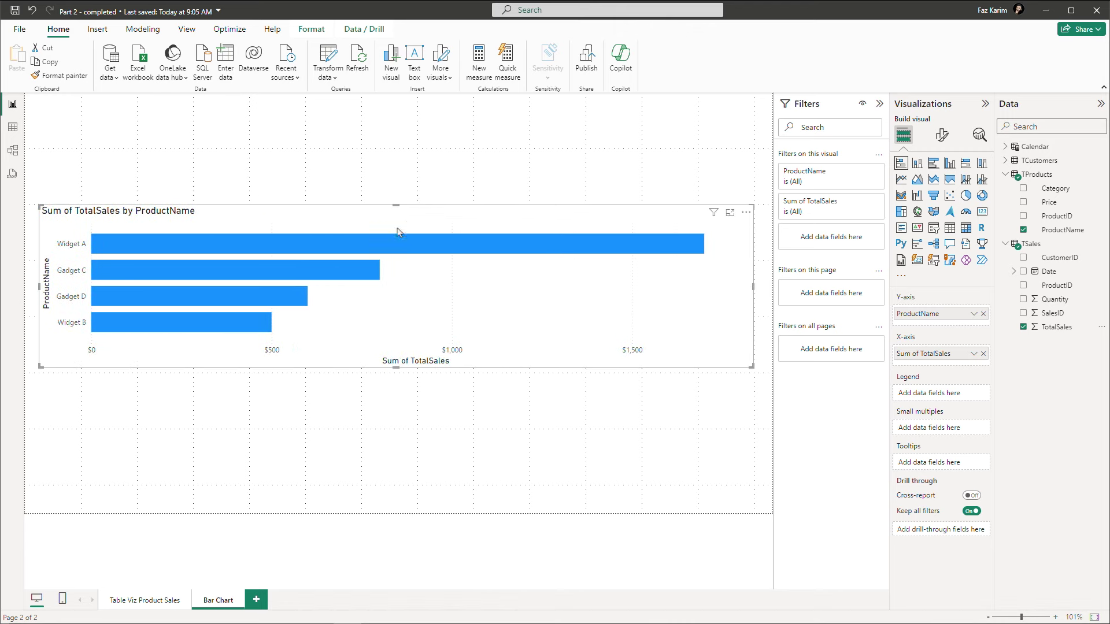
left_click_drag(396, 204, 403, 136)
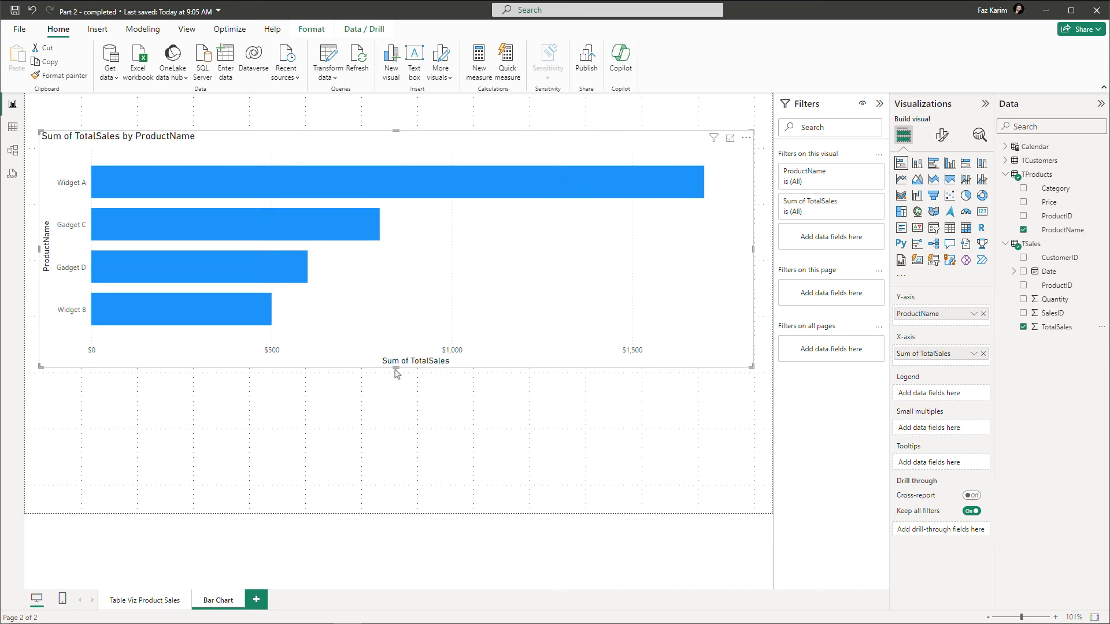
left_click_drag(395, 369, 387, 496)
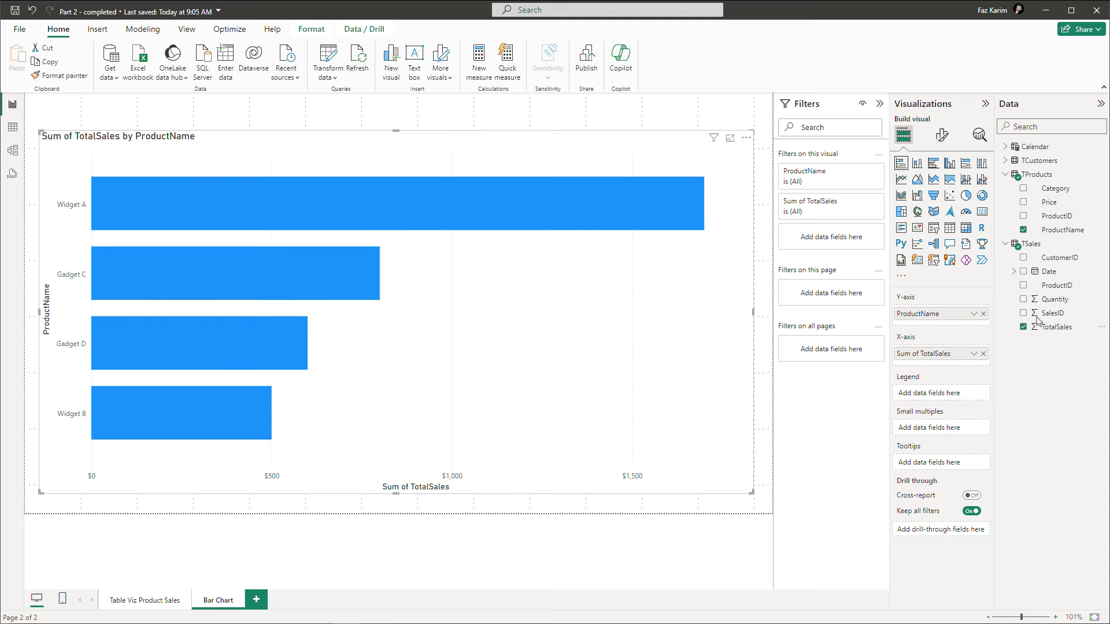
left_click_drag(1054, 193, 936, 393)
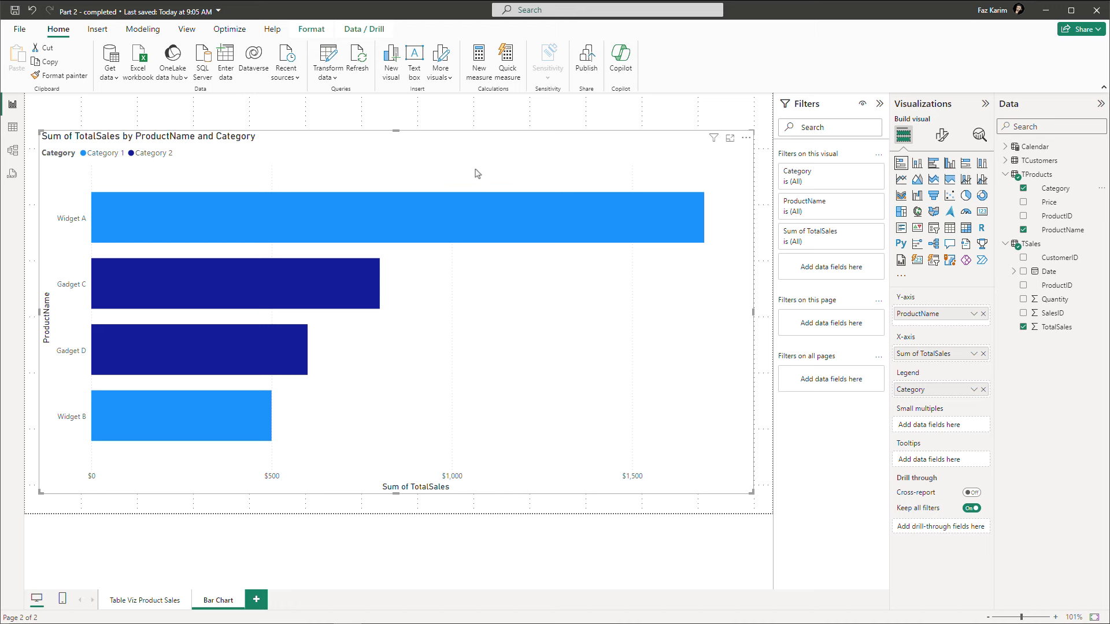
Step: Open the bar chart's Y-axis format settings and check the effect of turning its values off and back on
left_click(941, 139)
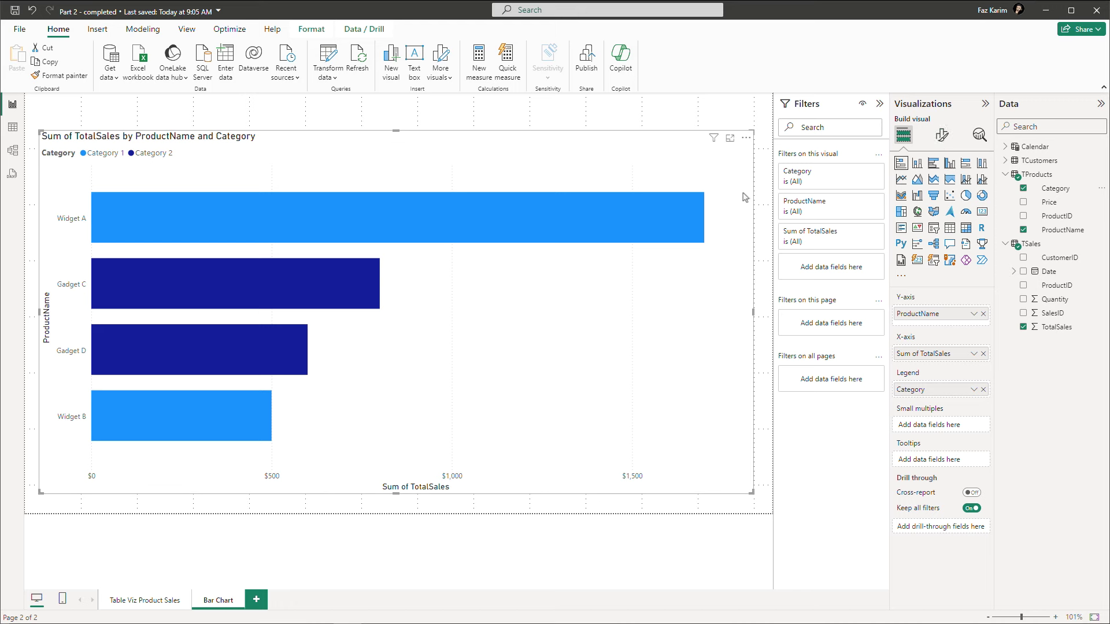
left_click(940, 141)
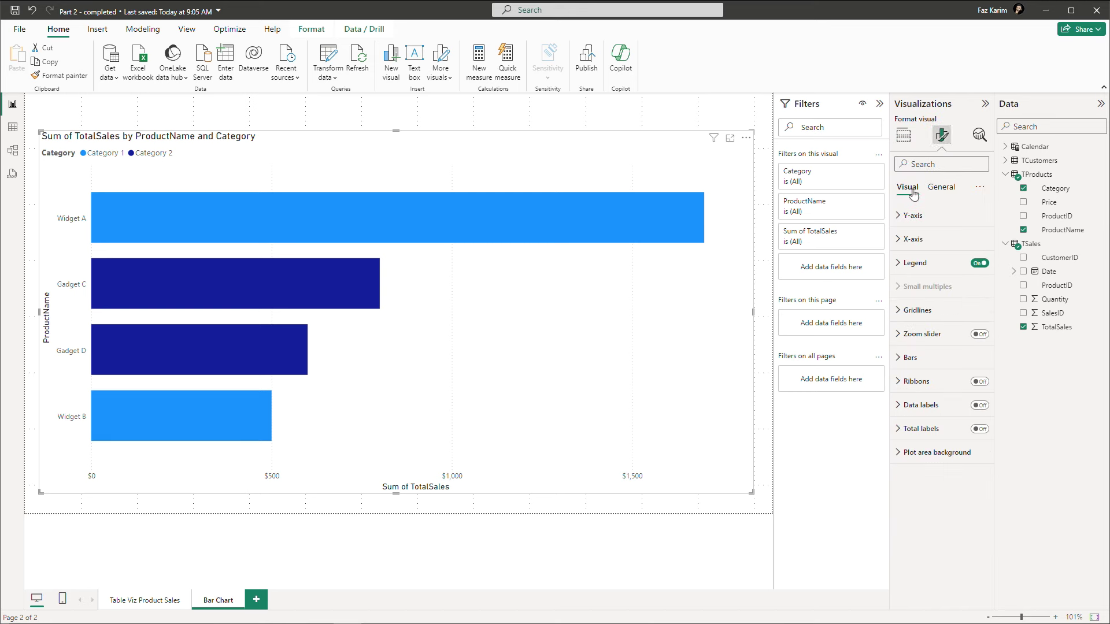
left_click(899, 222)
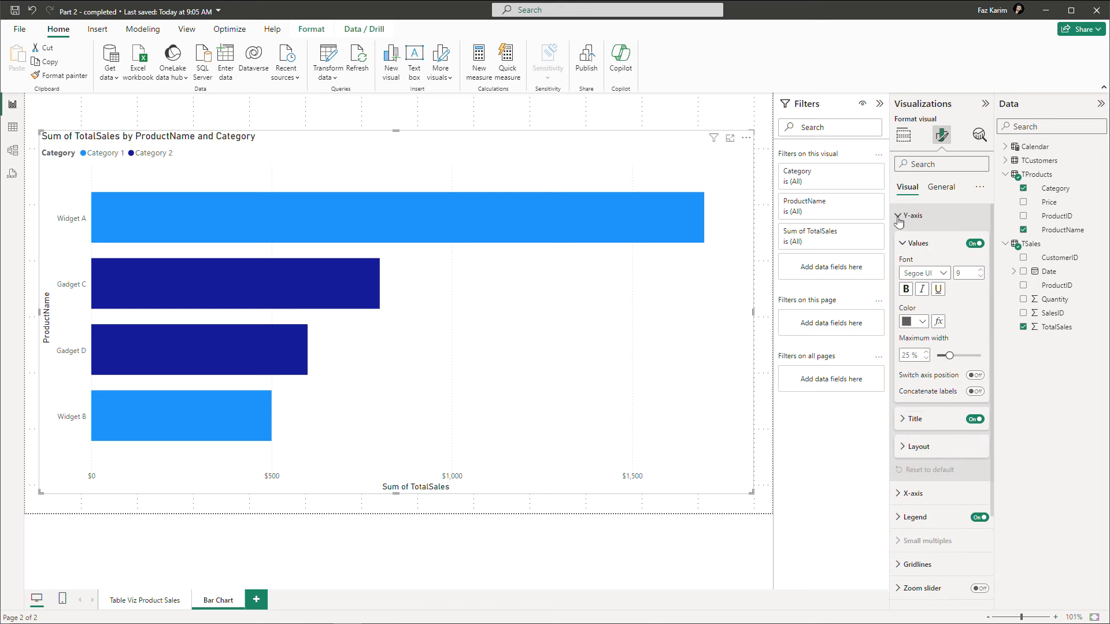
left_click(975, 243)
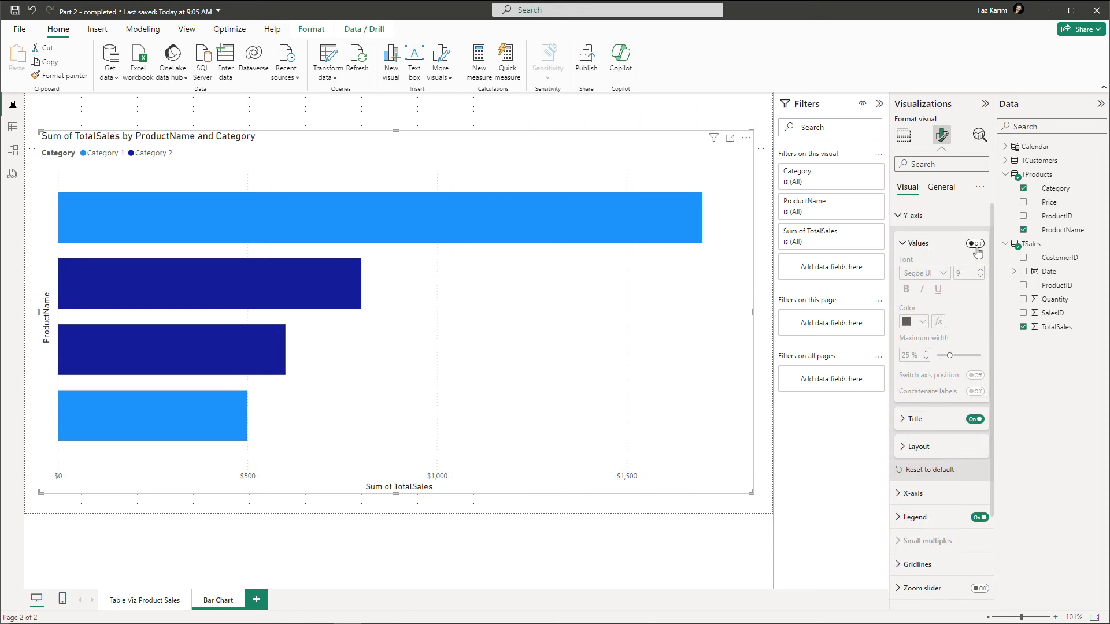
left_click(976, 244)
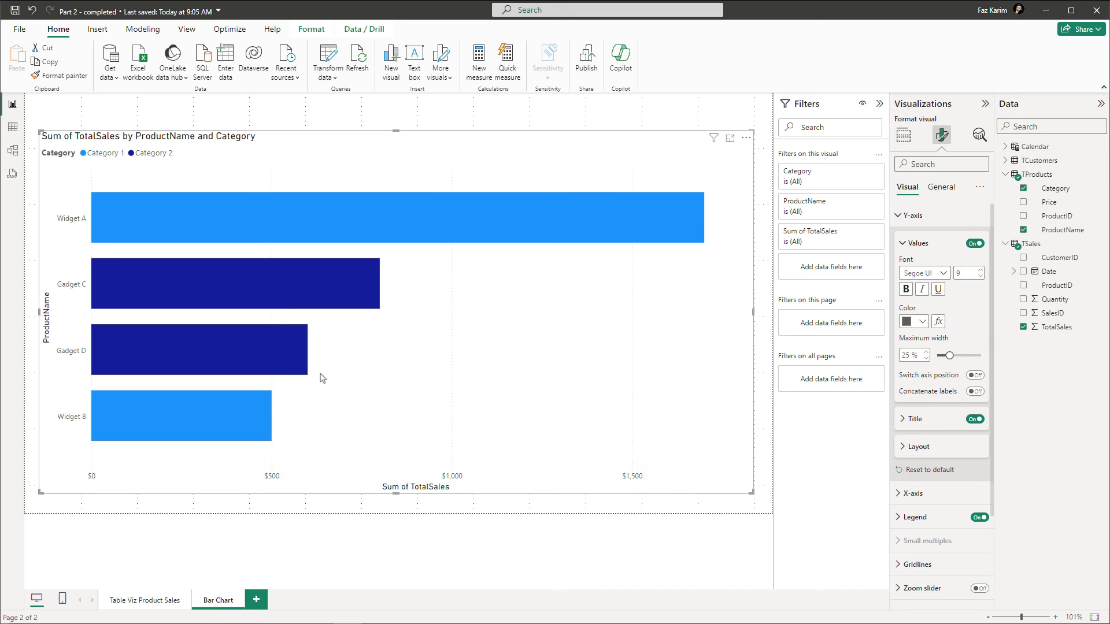
mouse_move(30, 258)
left_mouse_down()
mouse_move(61, 347)
mouse_move(60, 383)
left_mouse_up()
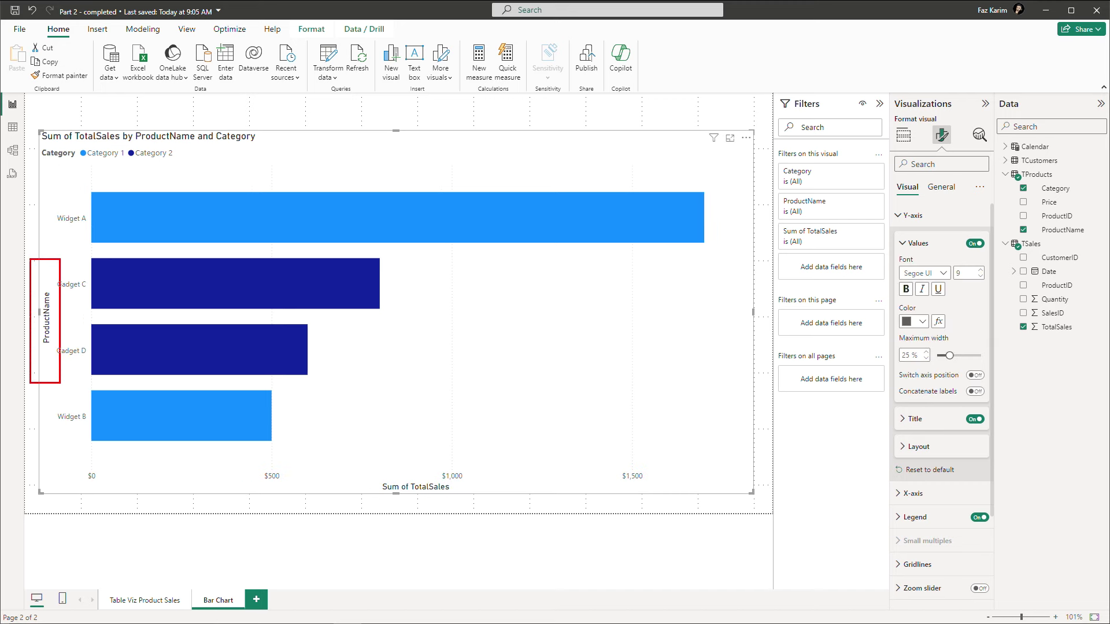
key("Escape")
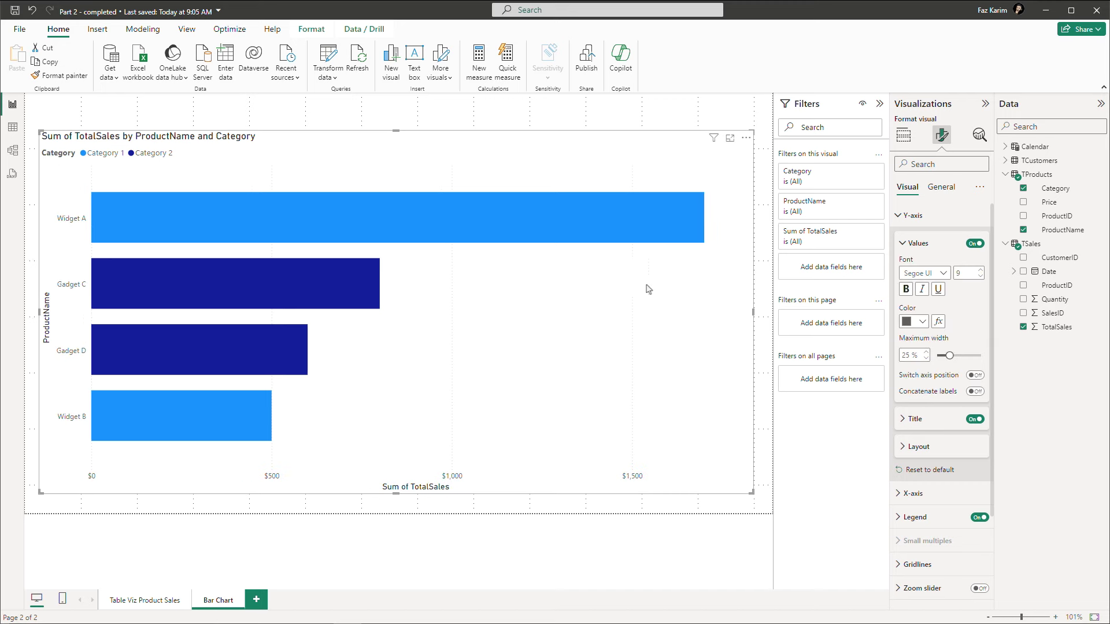
Step: Format the Y-axis values in bold at font size 14 with a maximum width of 30%
left_click(980, 271)
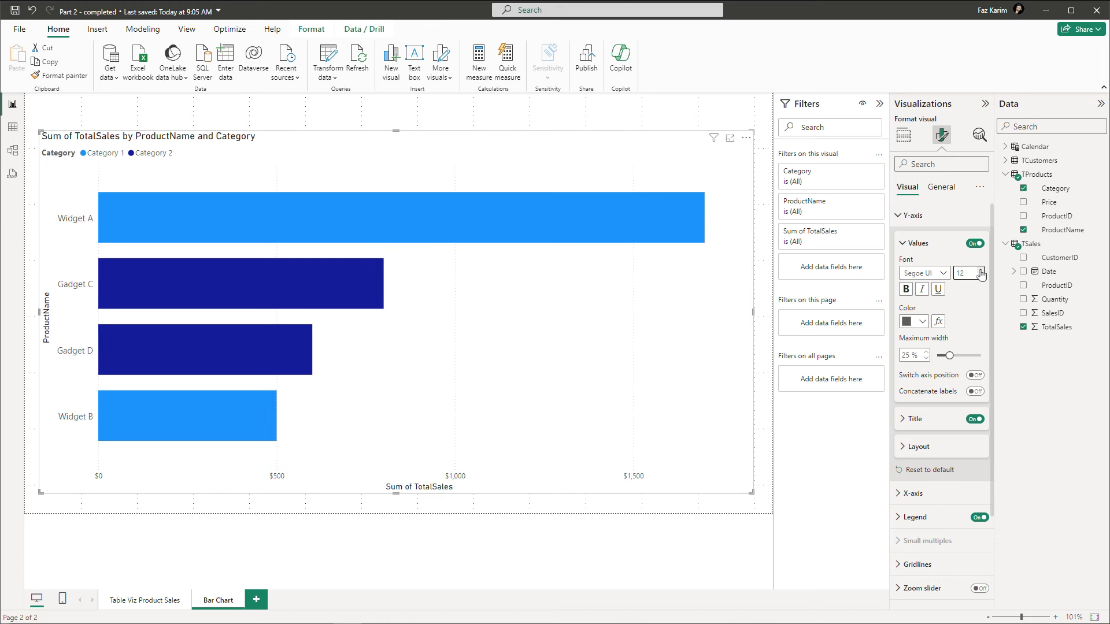
left_click(980, 271)
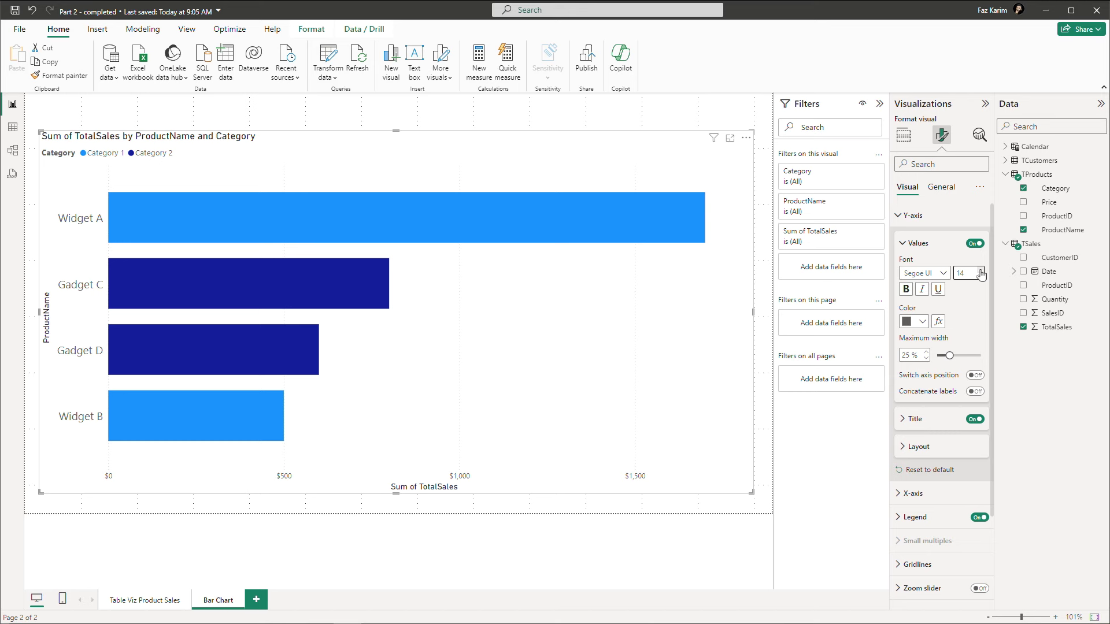
left_click(976, 243)
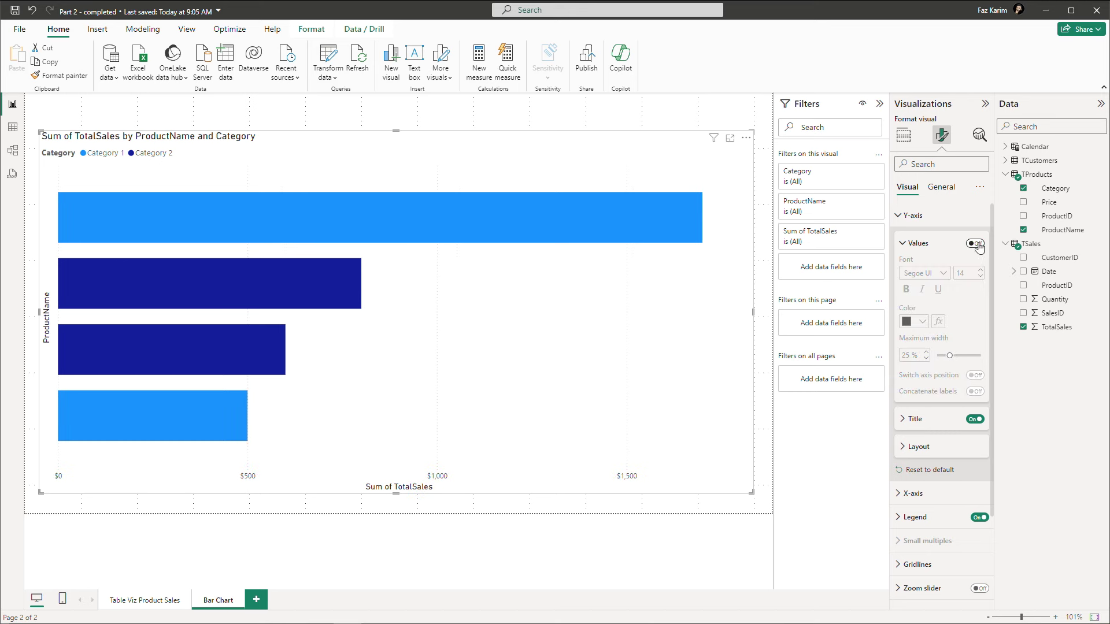
left_click(977, 245)
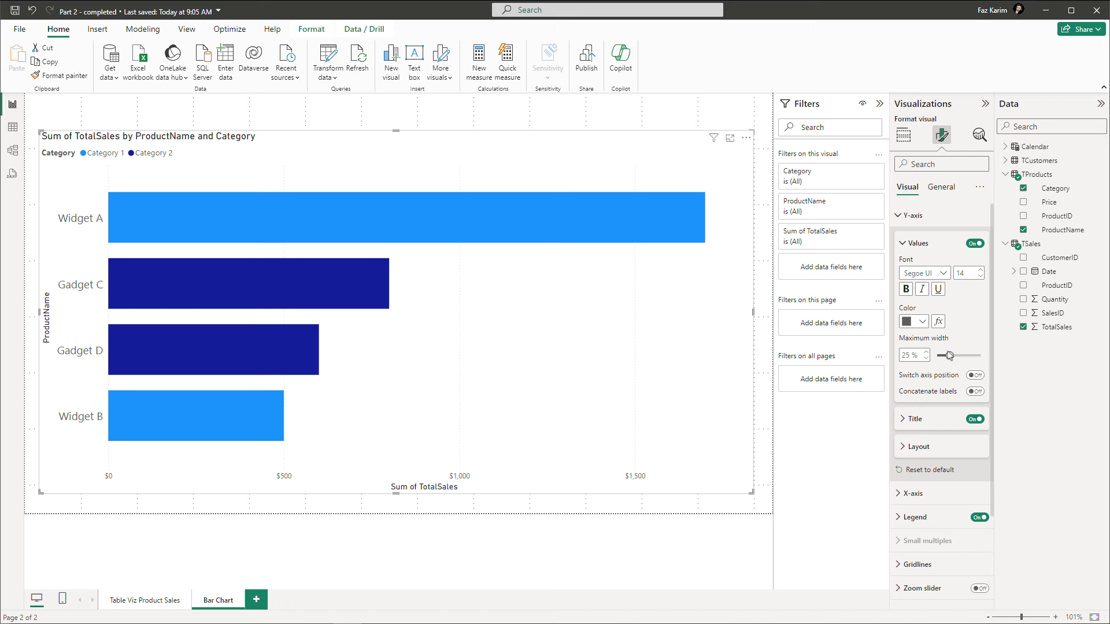
left_click_drag(946, 355, 954, 356)
left_click(976, 392)
left_click(976, 392)
left_click(906, 290)
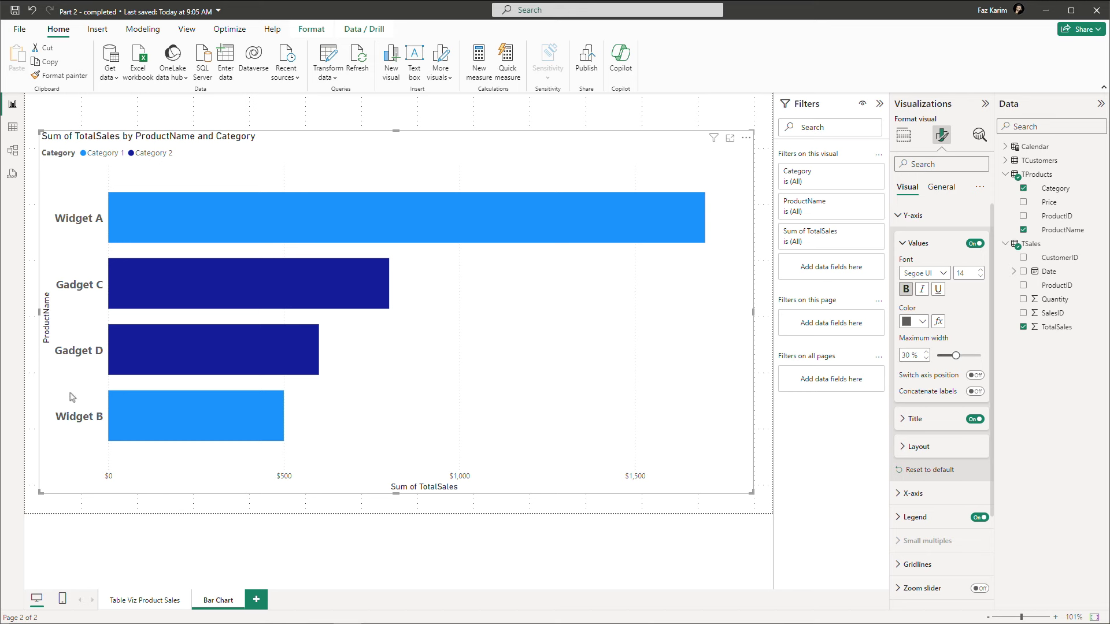
Step: Set the Y-axis title text to "Product Name" and its font size to 22
left_click(900, 424)
left_click(932, 450)
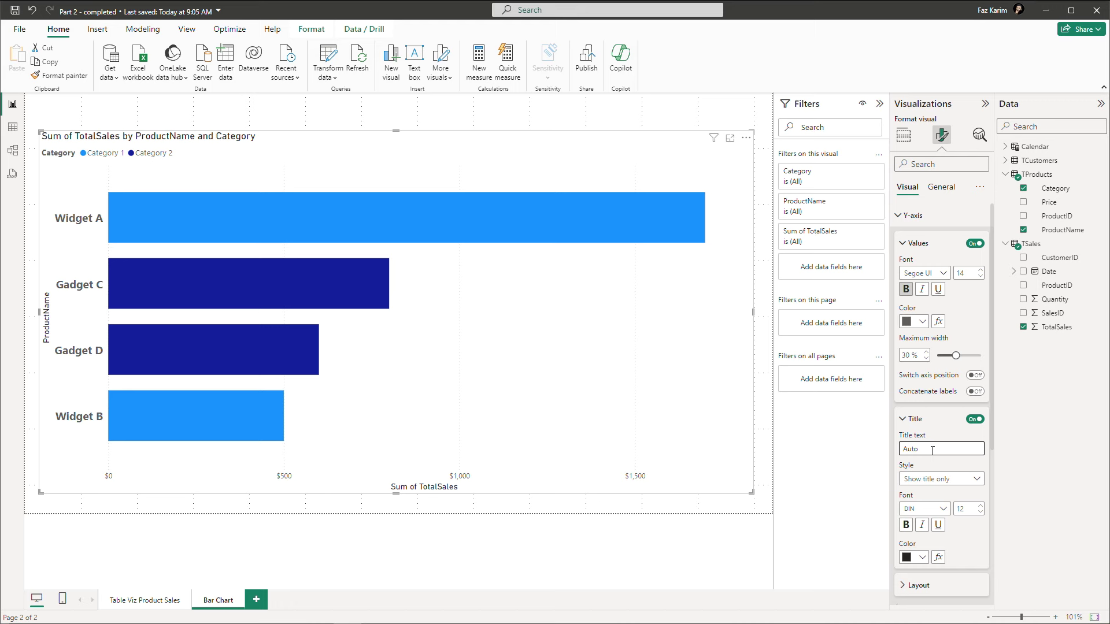
type("Product Name")
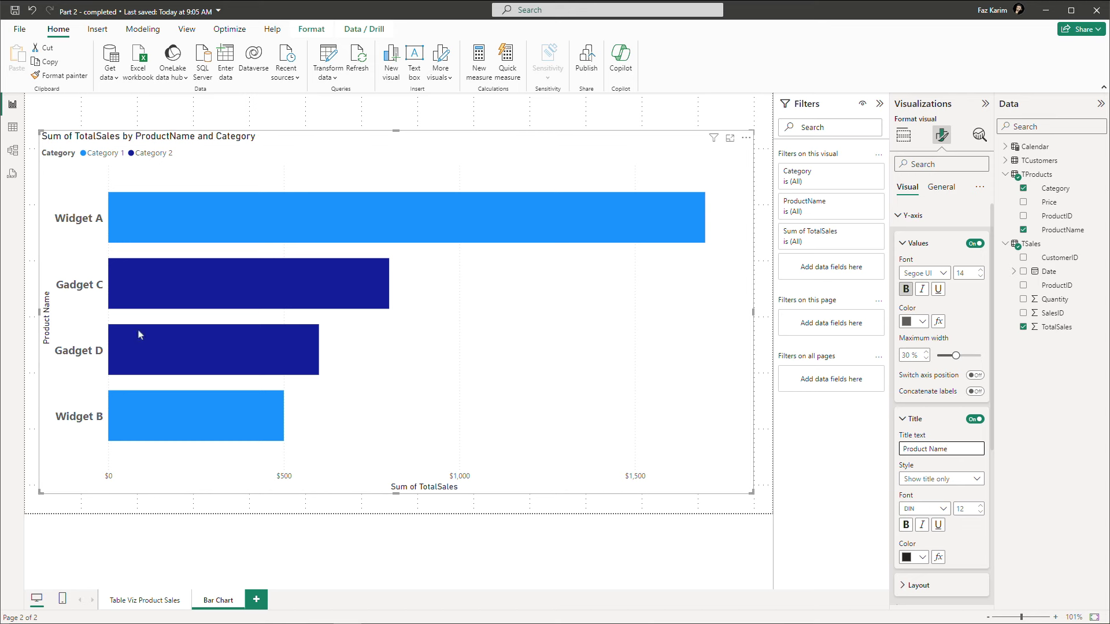
left_click(981, 505)
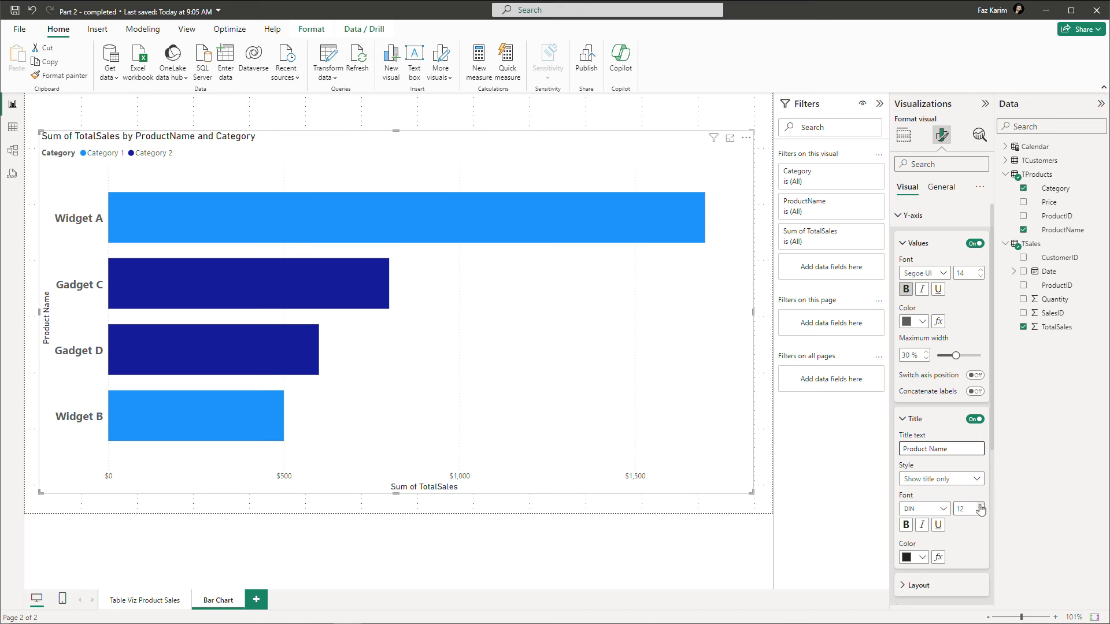
left_click(981, 506)
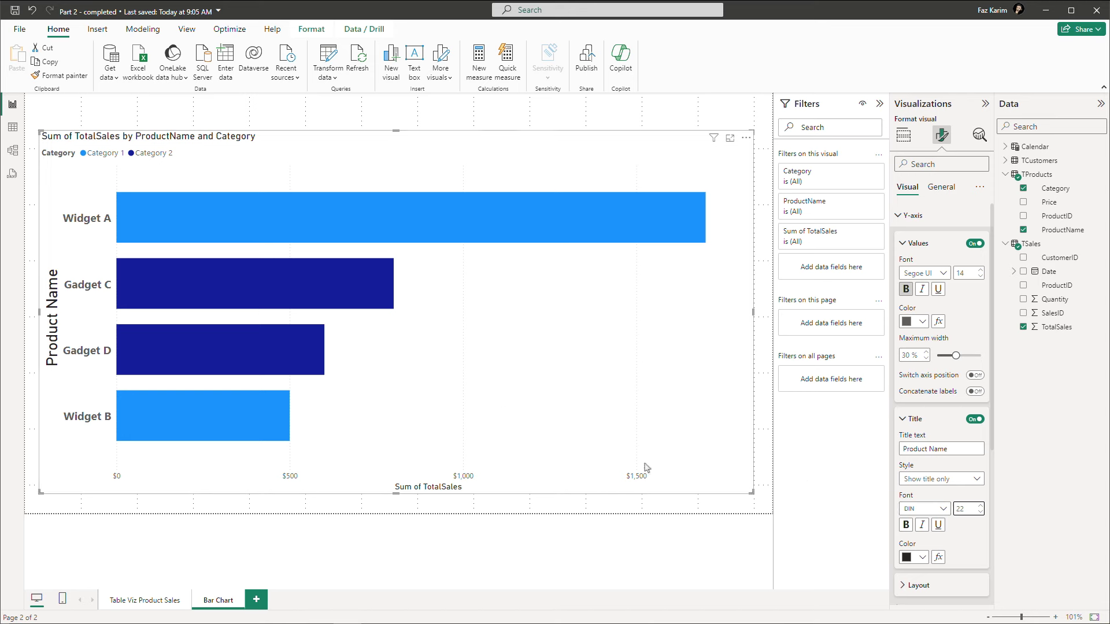
left_click(903, 418)
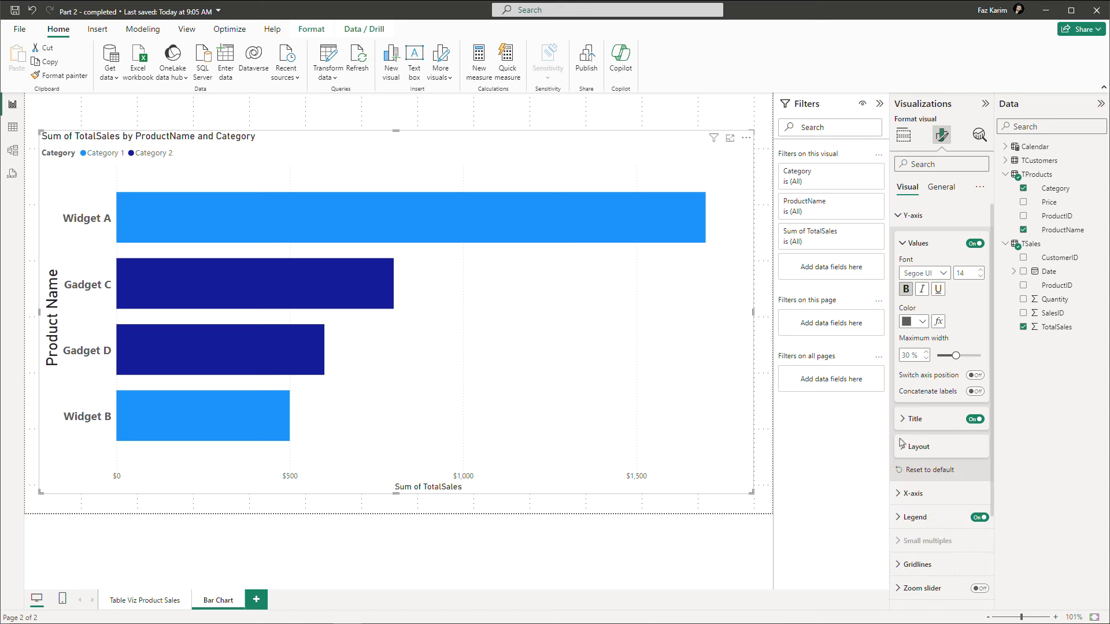
left_click(895, 223)
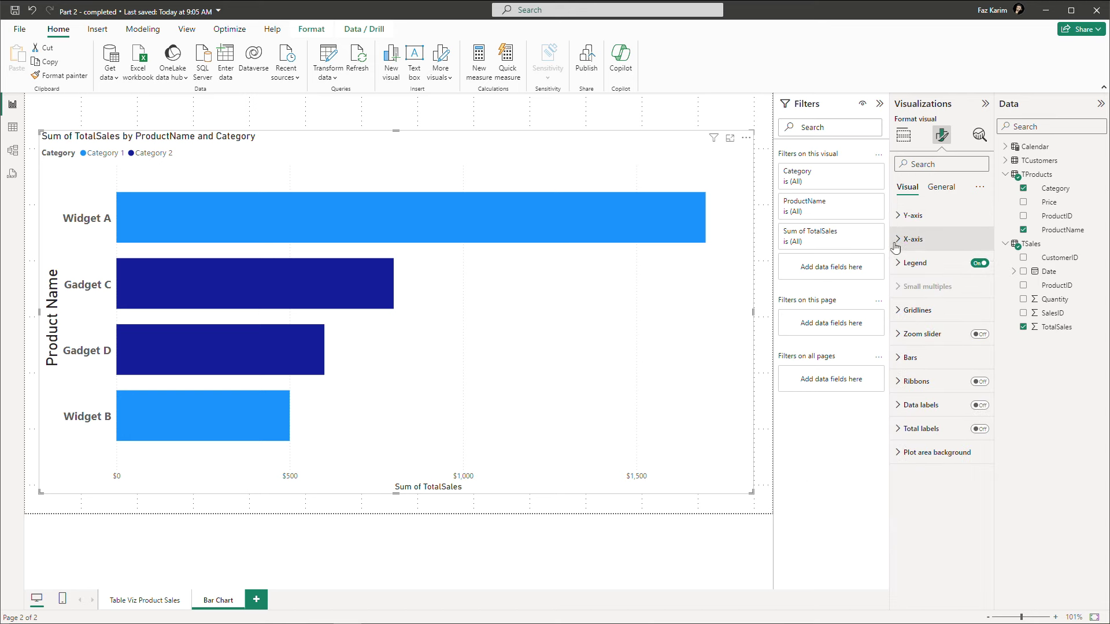
Step: Set the X-axis values to font size 16 and turn the X-axis values off
left_click(899, 240)
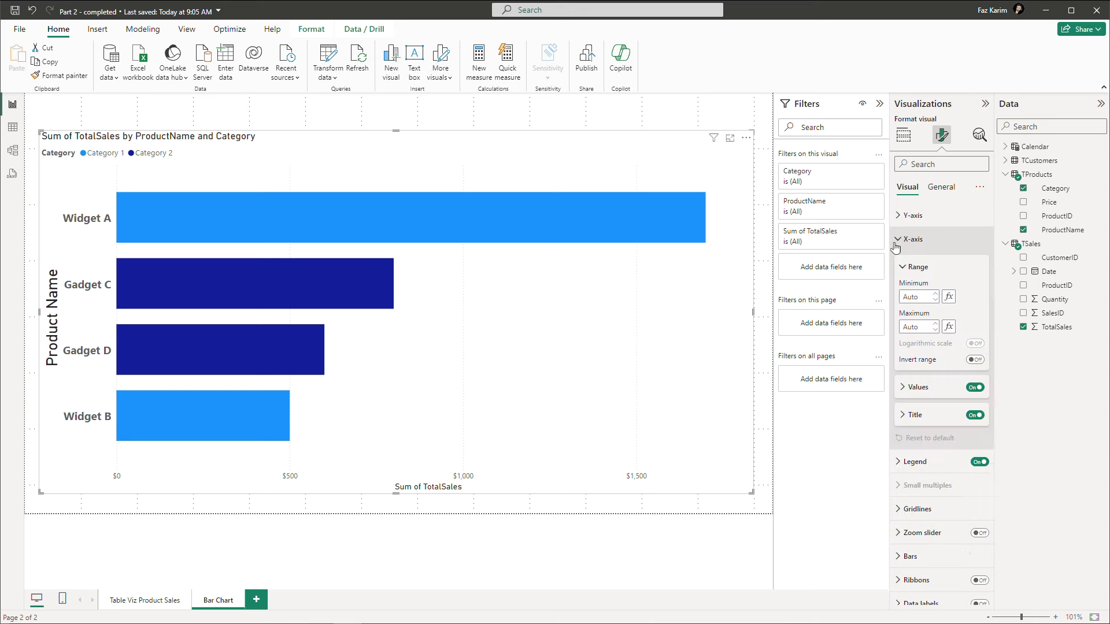
left_click(900, 387)
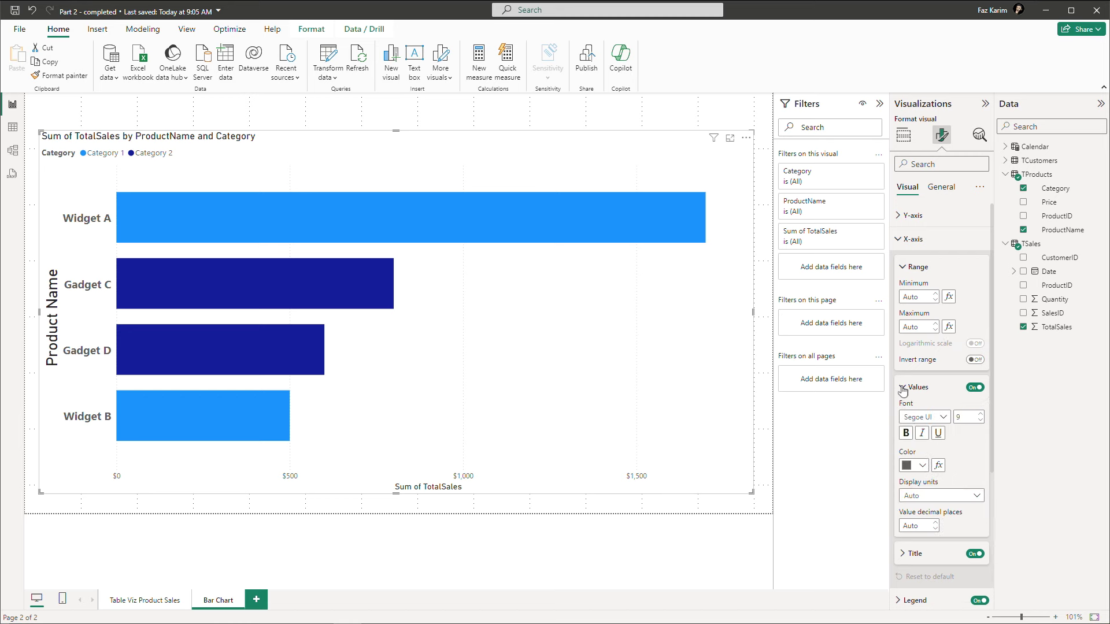
left_click(980, 413)
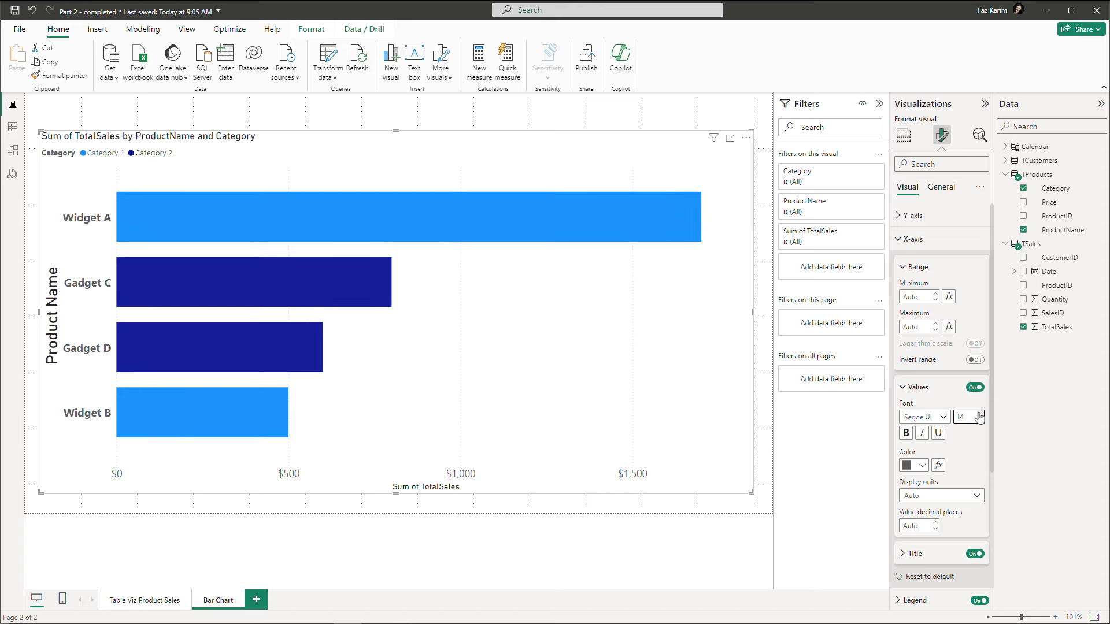
left_click(980, 414)
left_click(980, 414)
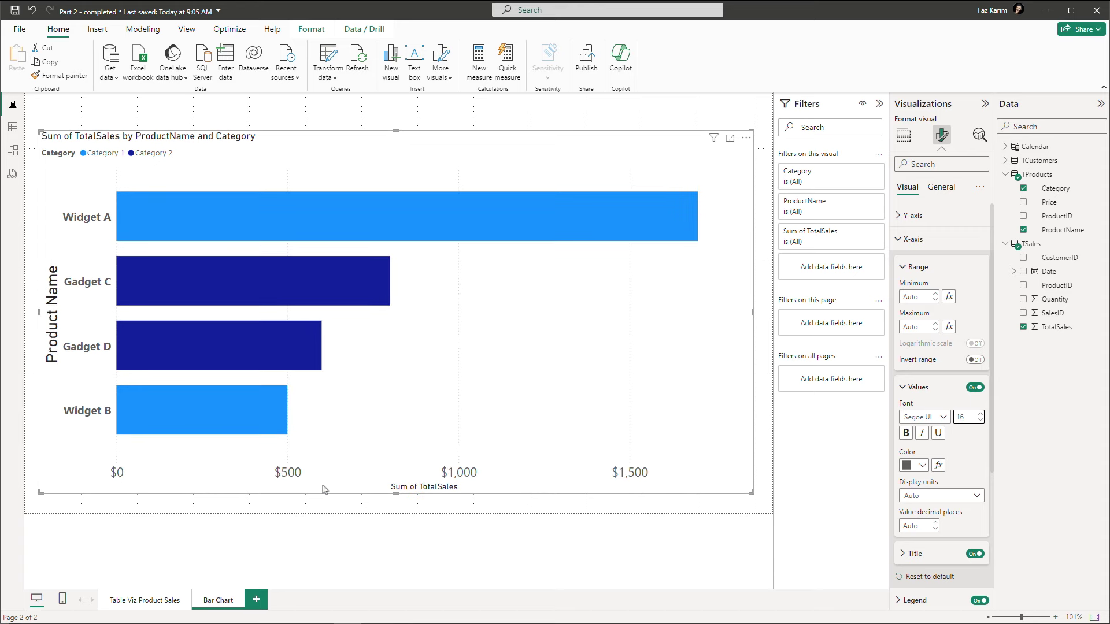
left_click(981, 393)
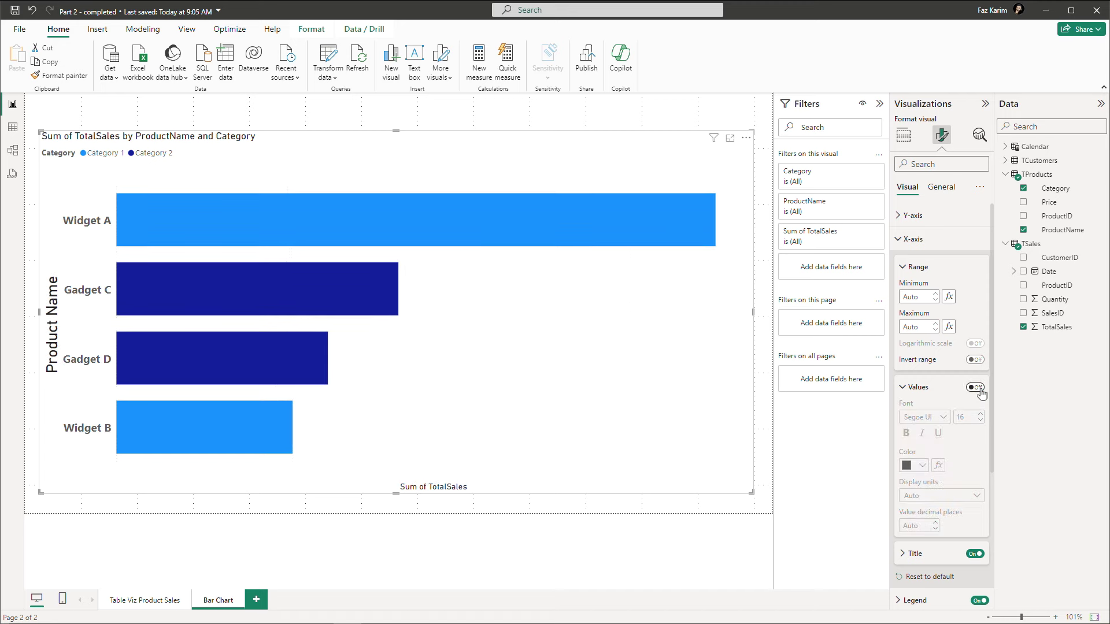
left_click(897, 247)
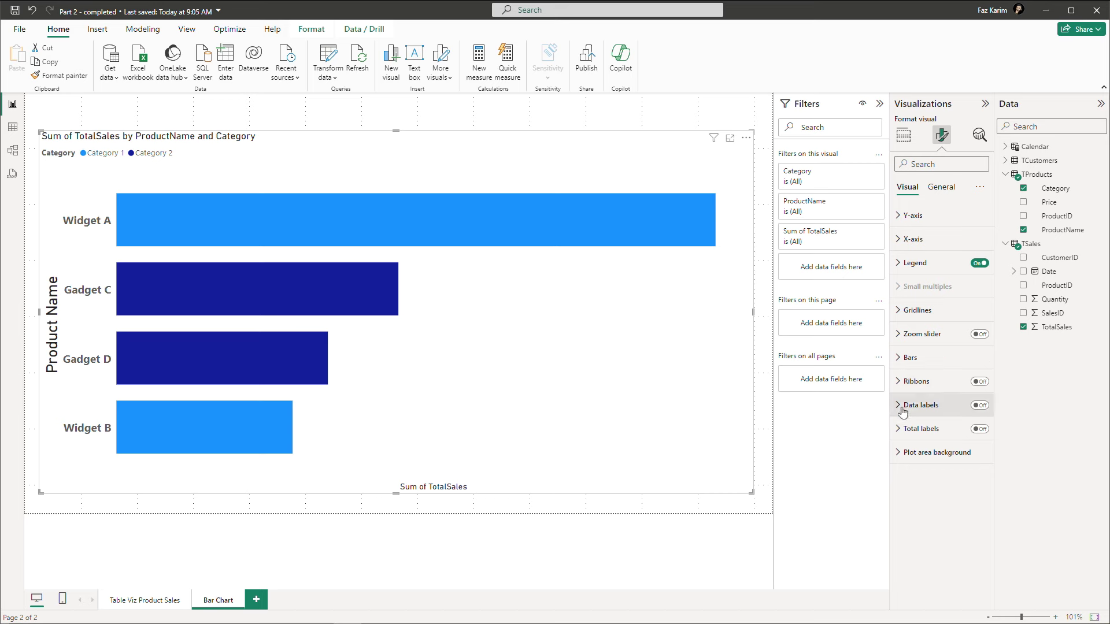
Step: Turn on data labels for all series and increase their value font size to at least 18
left_click(979, 406)
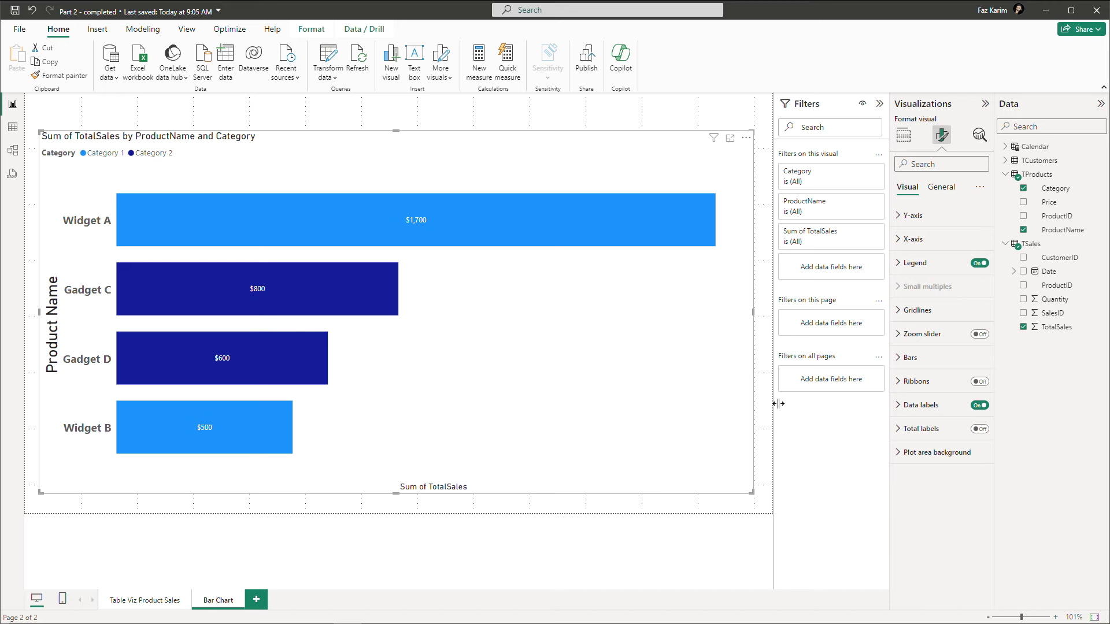
left_click(897, 407)
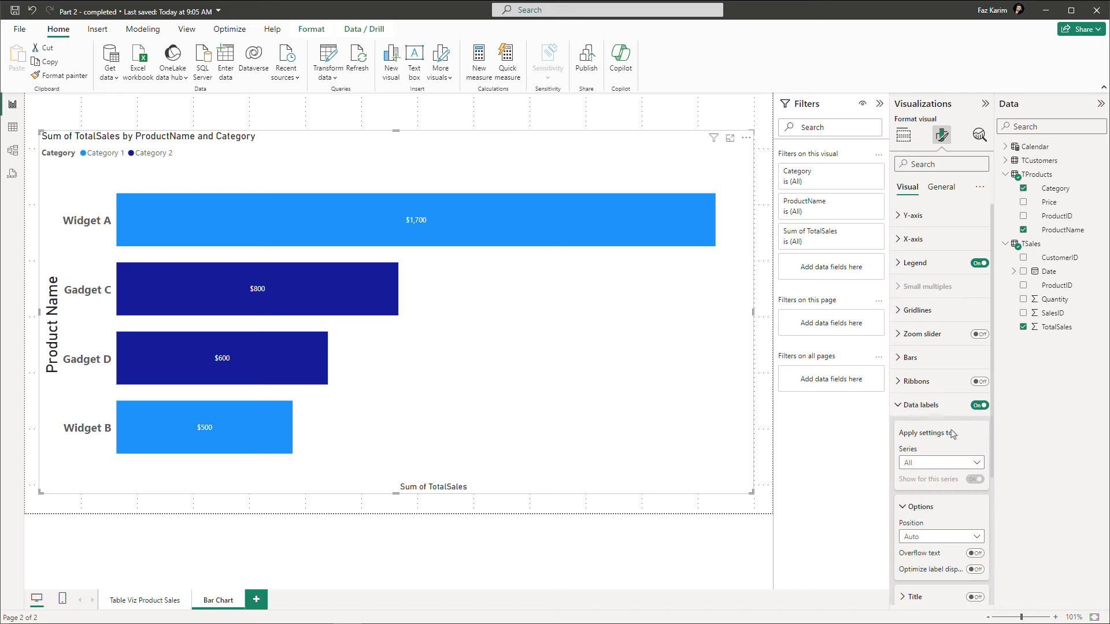
scroll(952, 435, "down", 4)
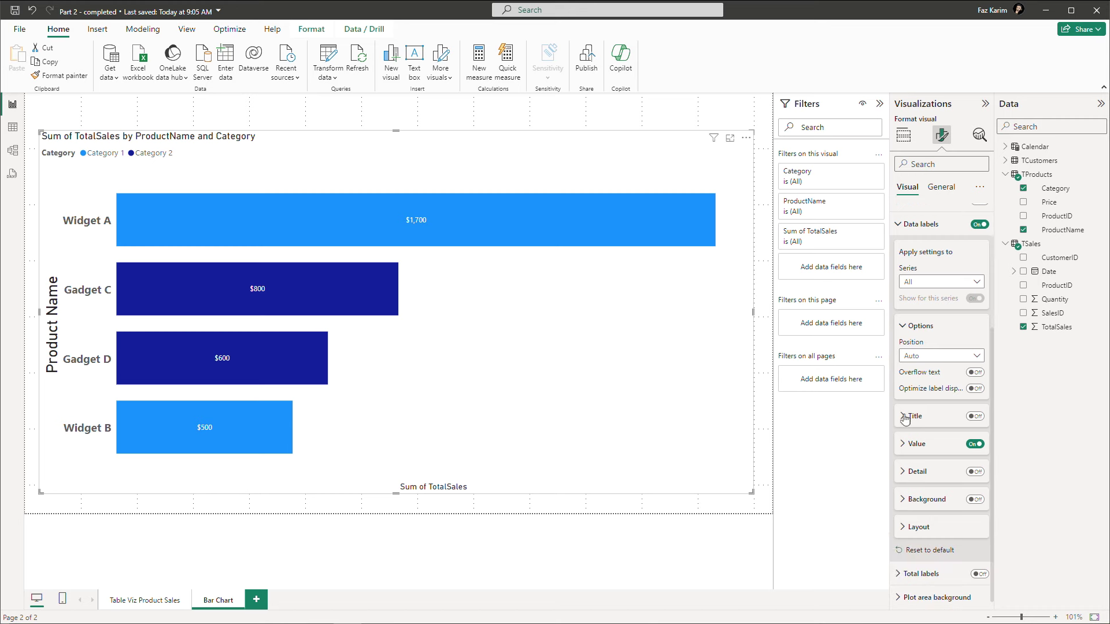
left_click(901, 446)
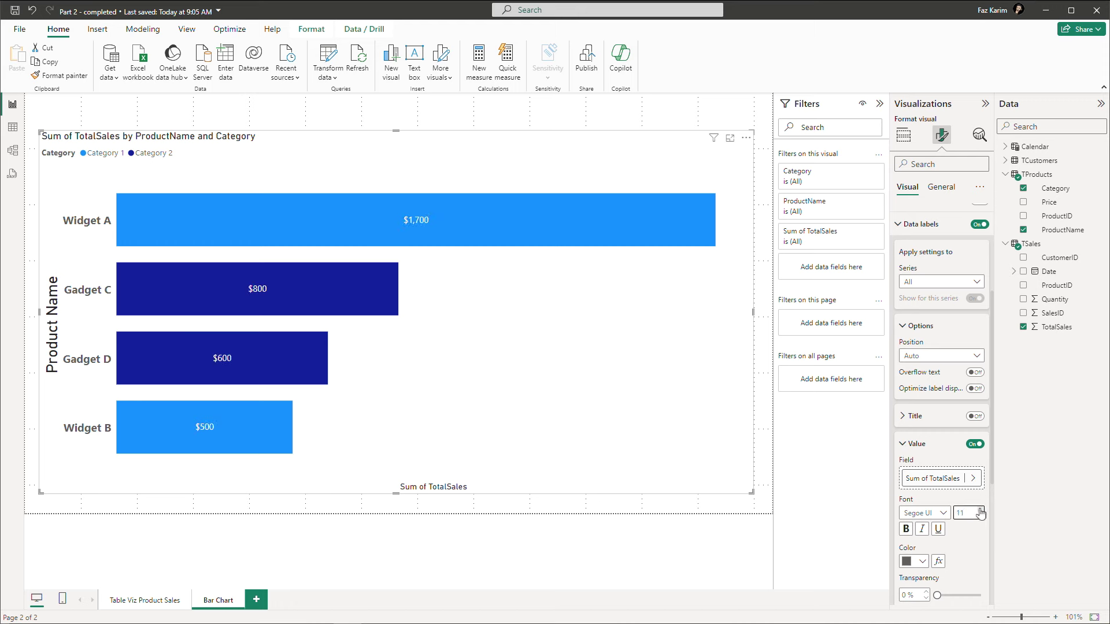
left_click(980, 511)
left_click(980, 512)
left_click(980, 512)
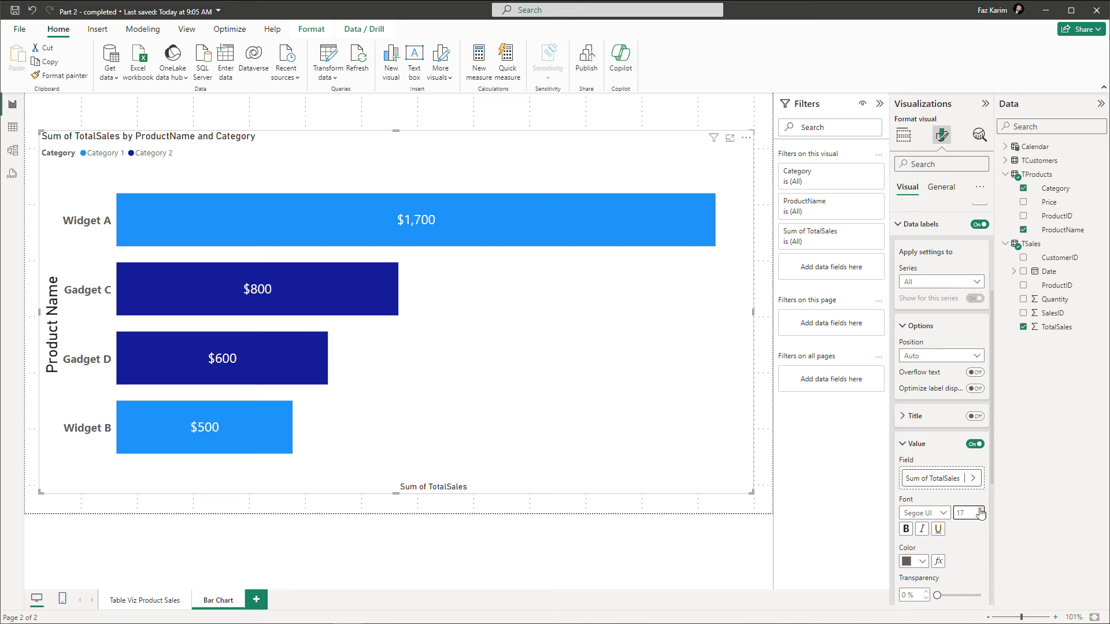
left_click(980, 512)
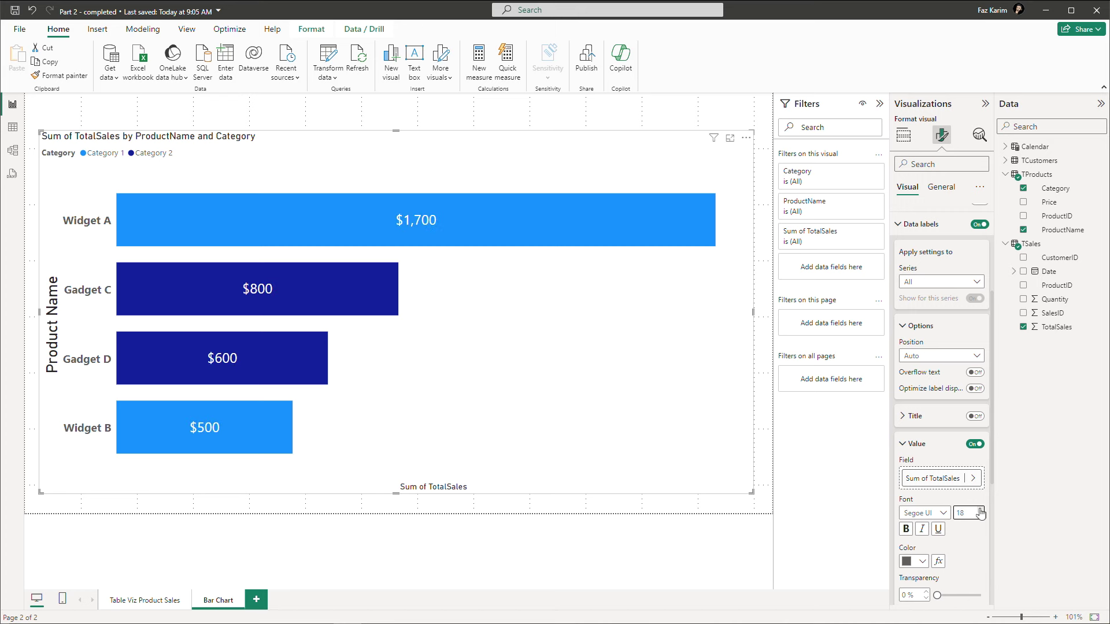
left_click(904, 444)
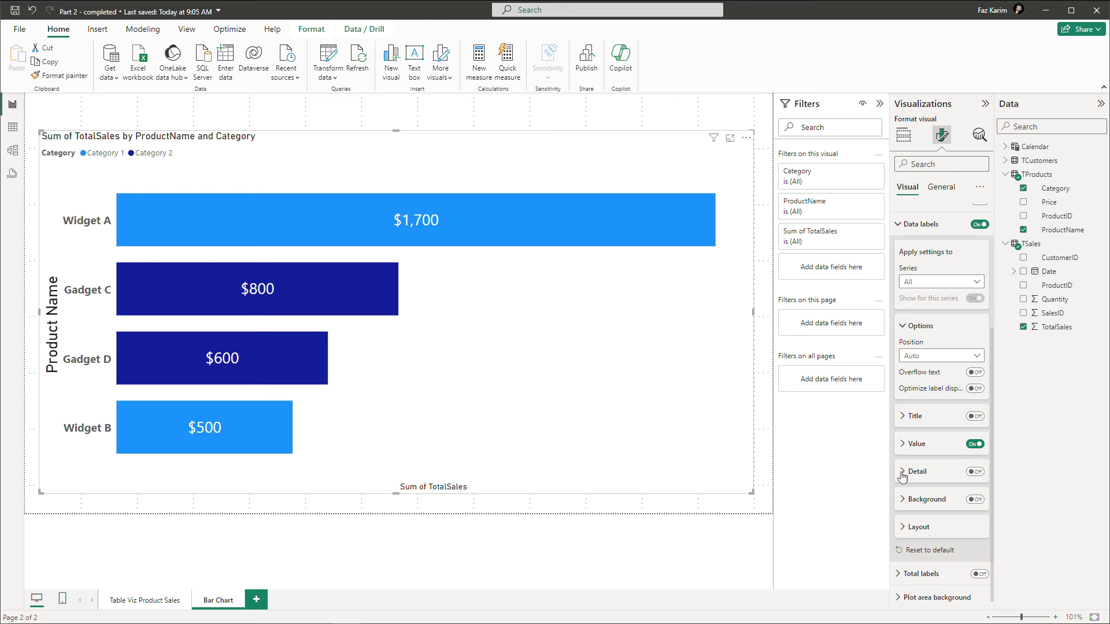
Step: Turn on the data label background and give it a light blue color
left_click(903, 471)
left_click(903, 473)
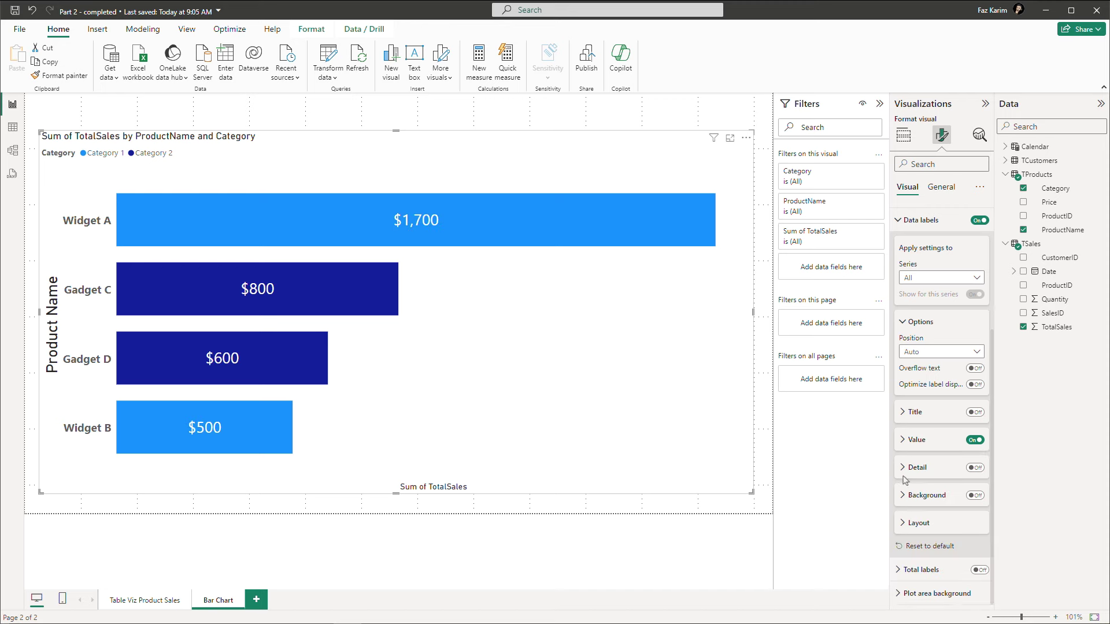
left_click(905, 497)
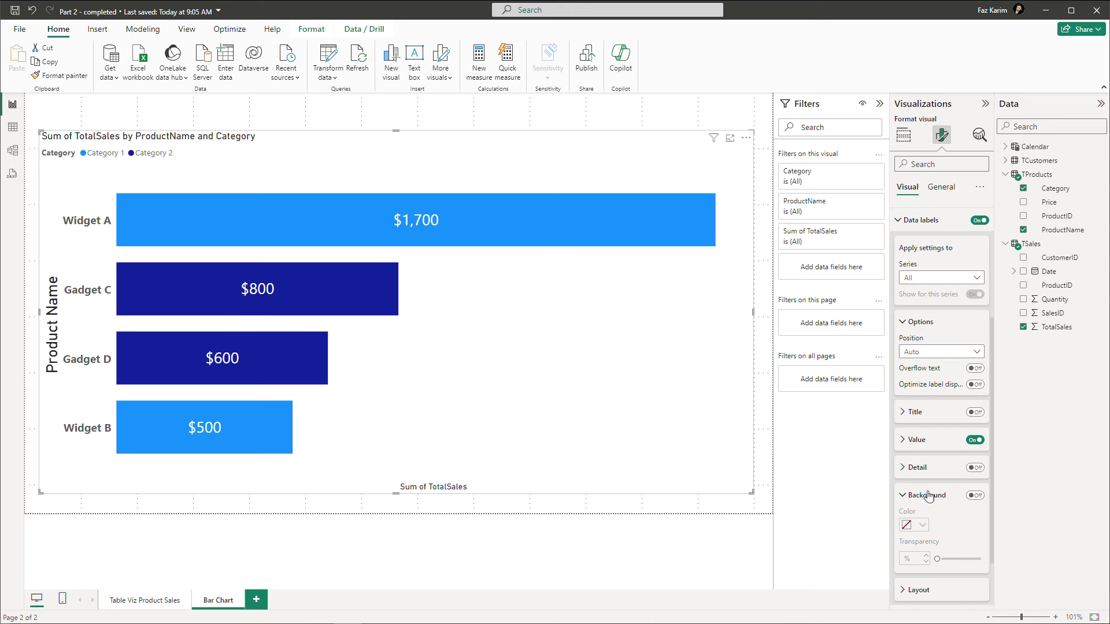
left_click(973, 496)
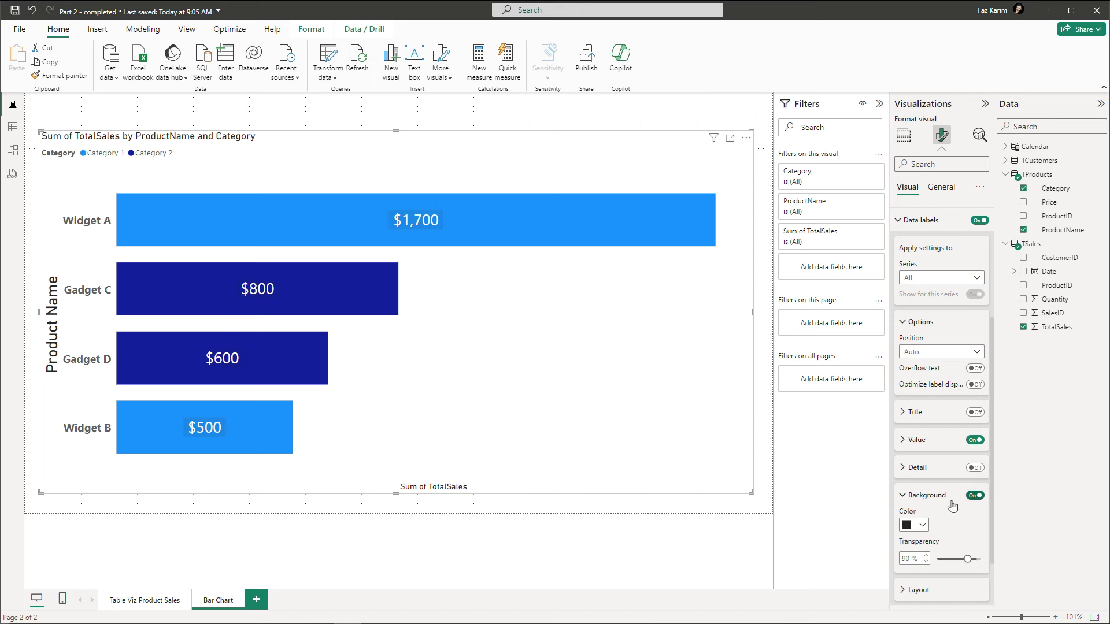
left_click(923, 526)
left_click(946, 379)
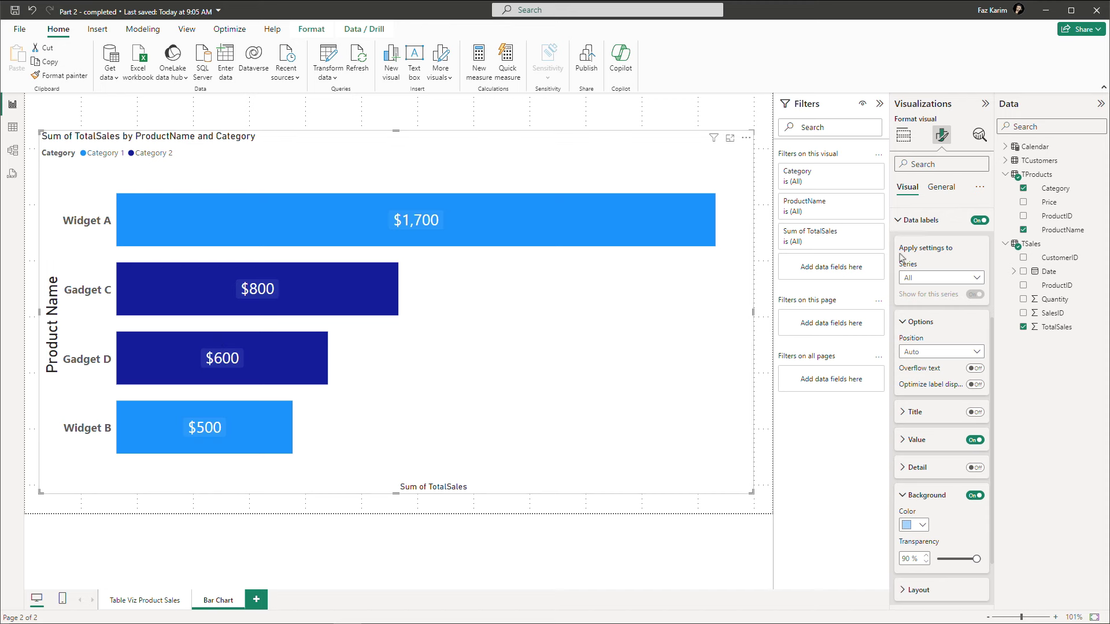
left_click(899, 225)
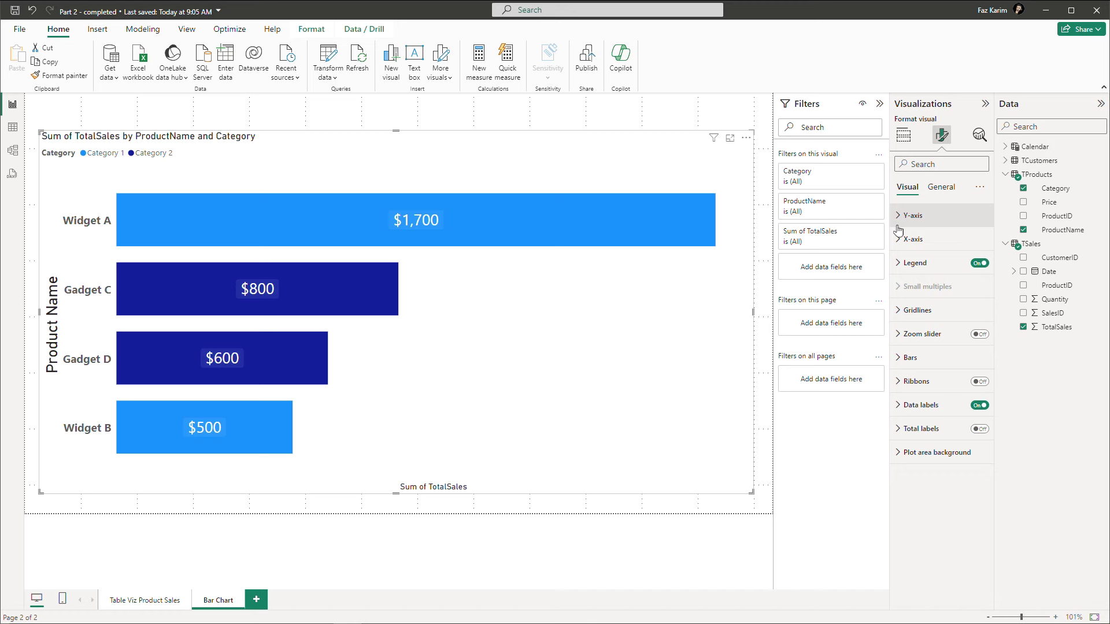
Step: Set the bar chart's legend text to font size 20
left_click(903, 269)
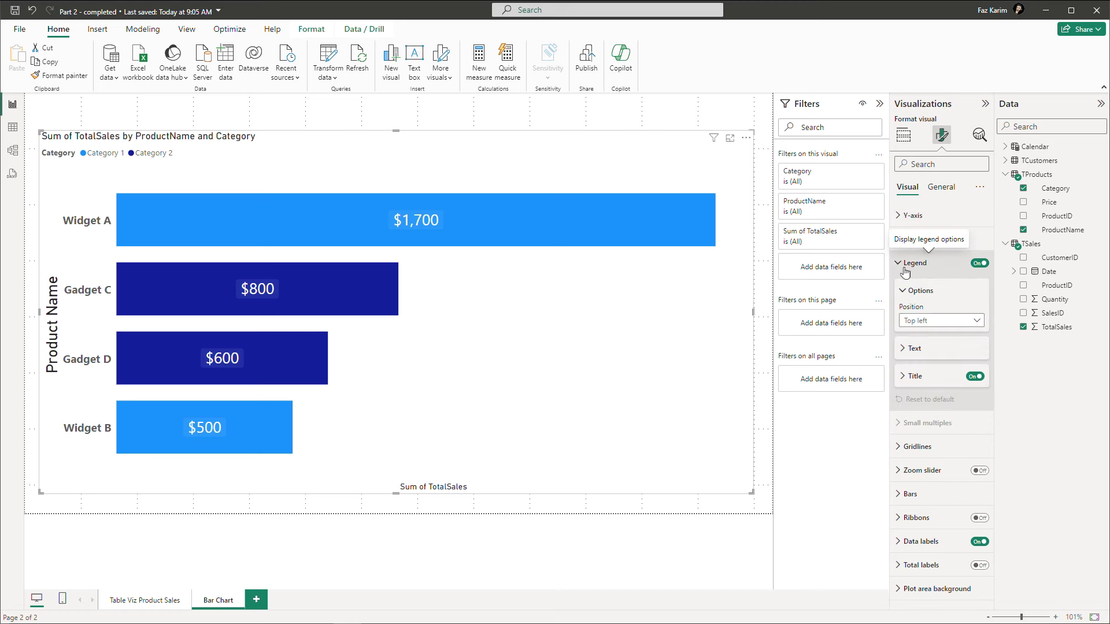
left_click(901, 380)
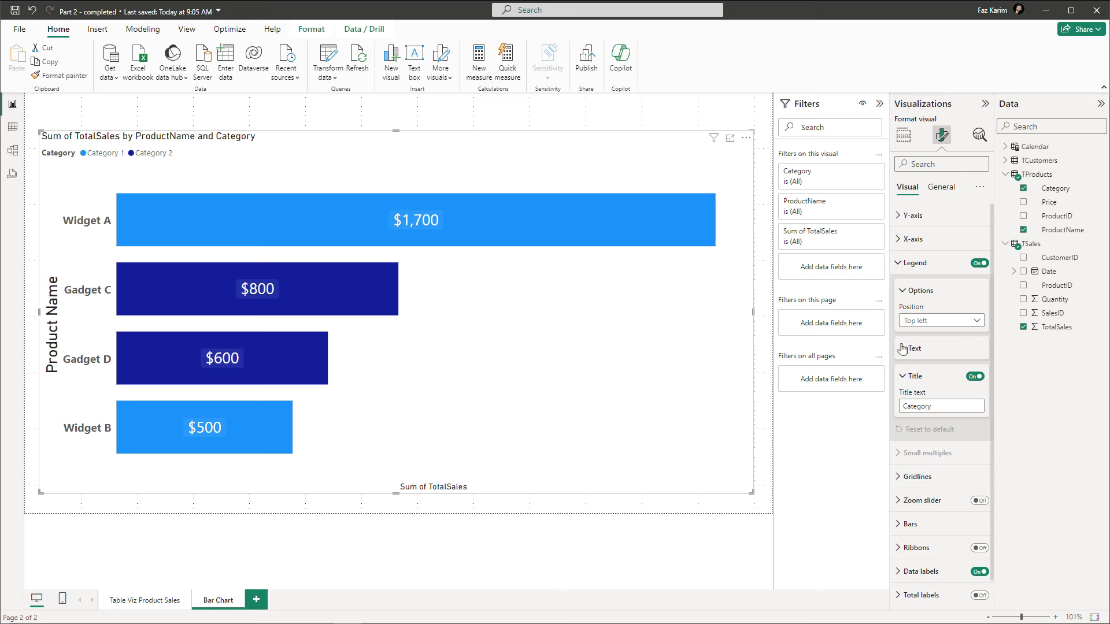
left_click(903, 348)
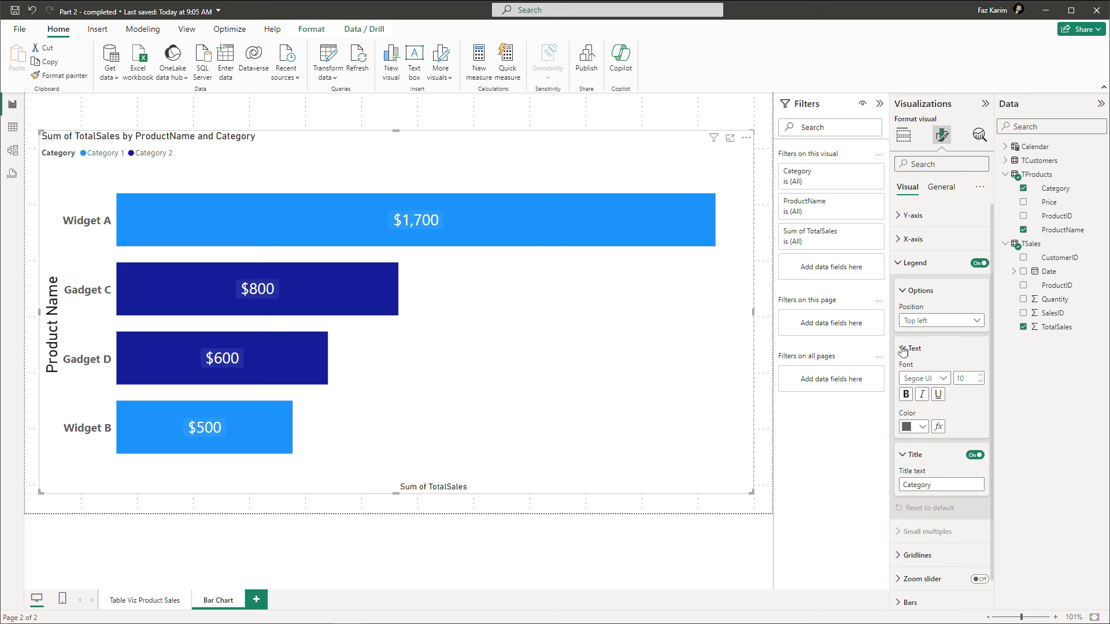
left_click(978, 378)
left_click(979, 378)
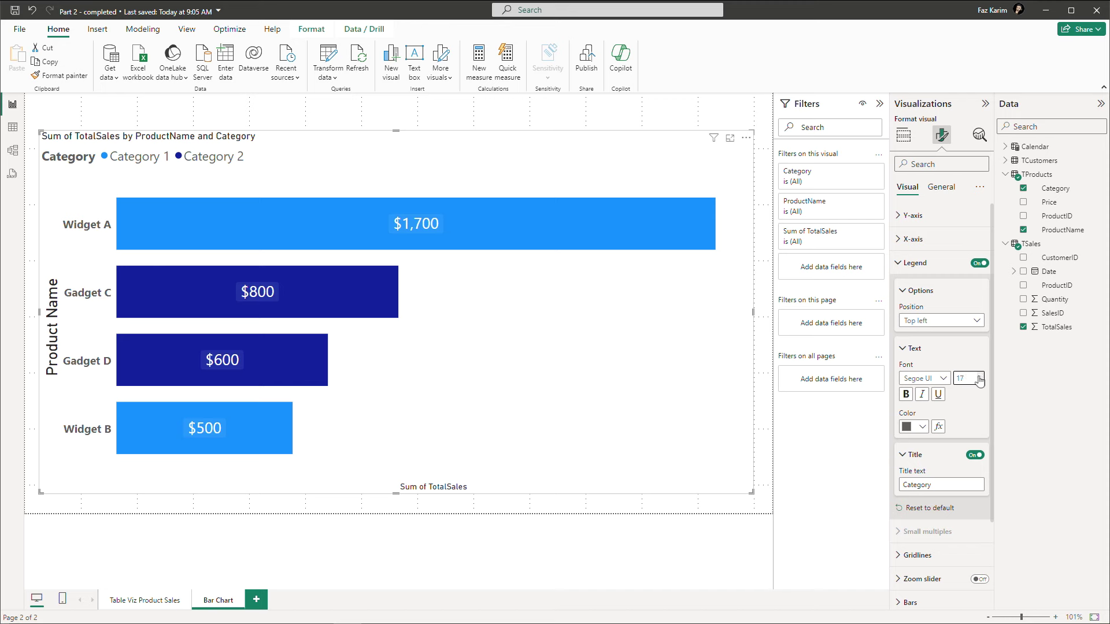
left_click(979, 378)
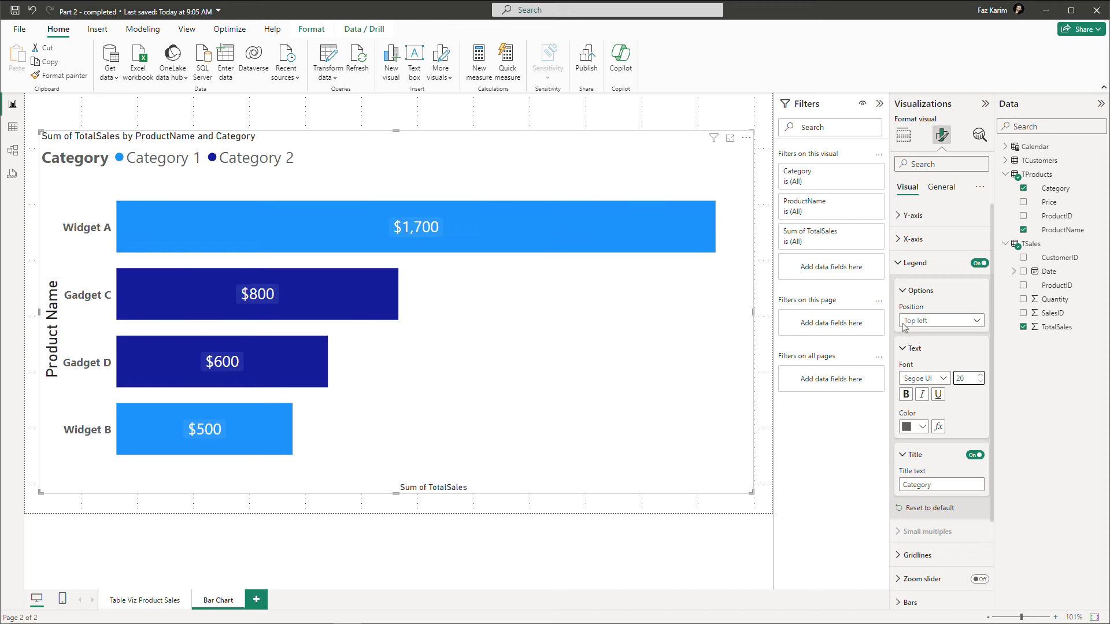
left_click(900, 270)
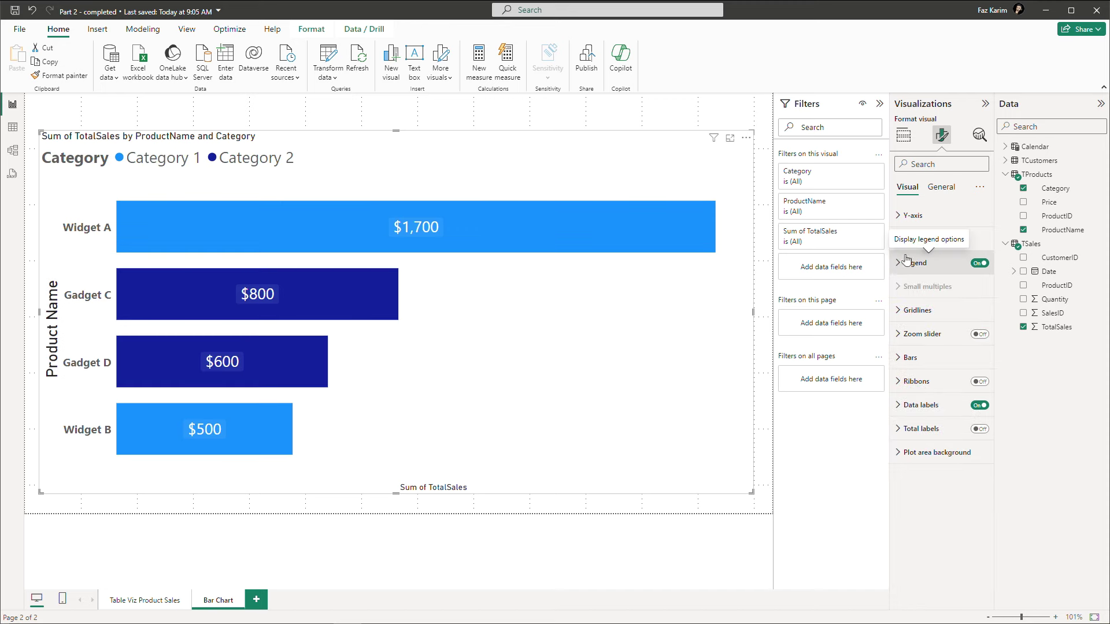
Step: Change the bar chart's title text to "Total Sales by Product"
left_click(942, 188)
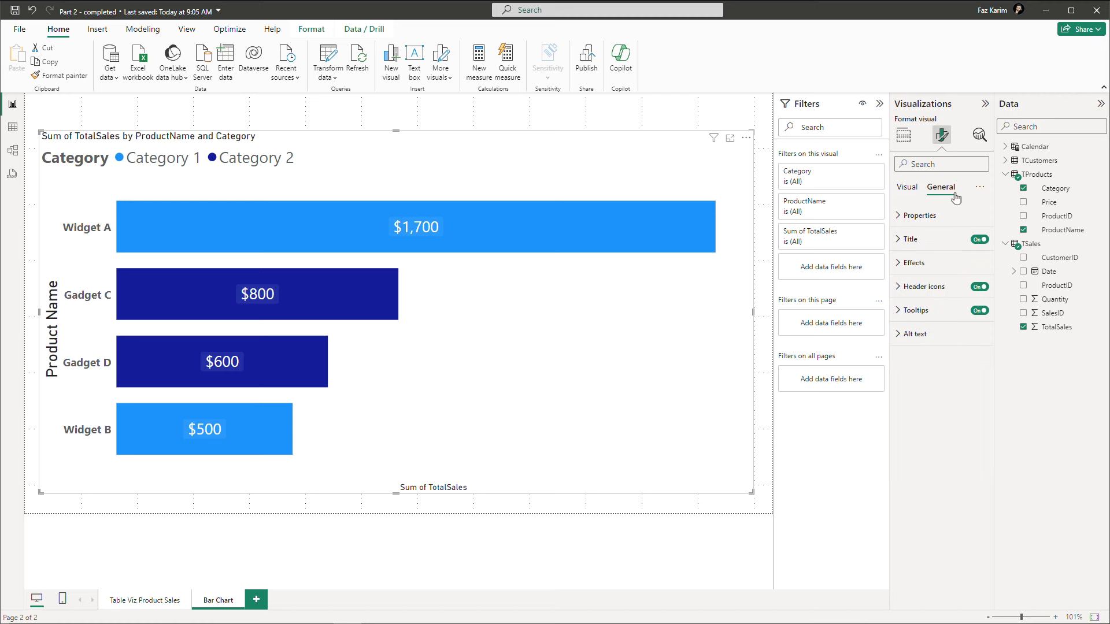
left_click(897, 239)
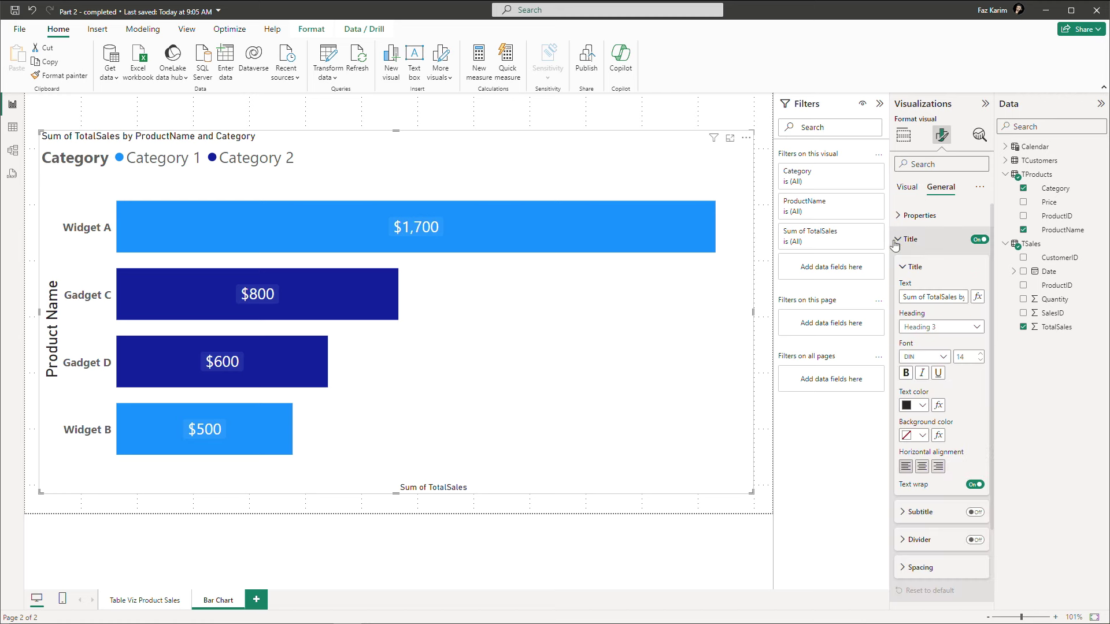
left_click(919, 298)
type("Total Sale")
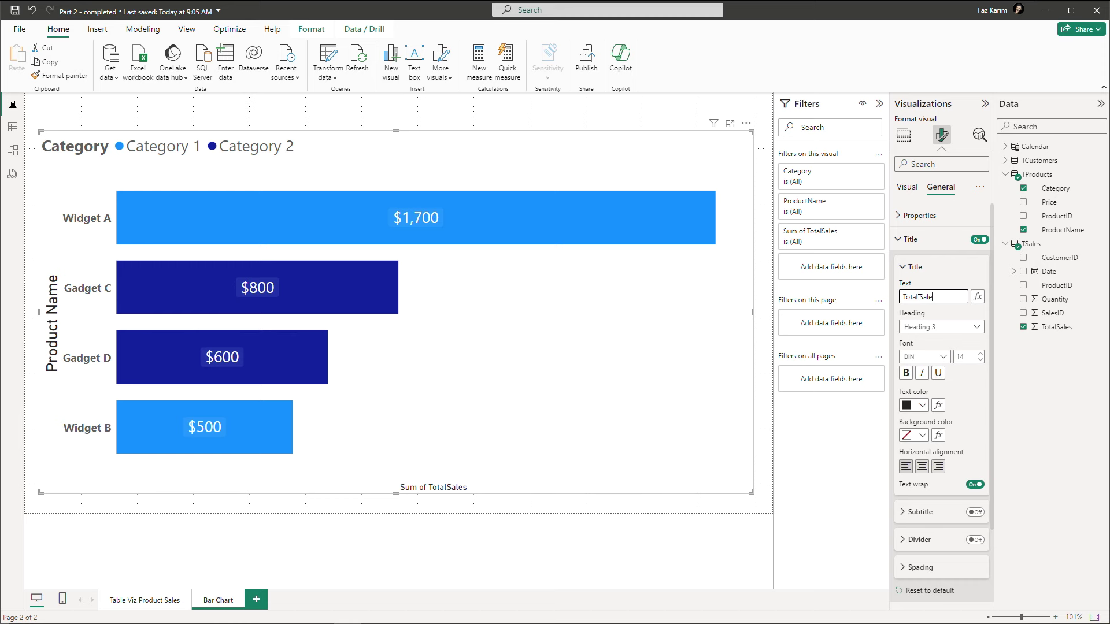
type("s n")
key("BackSpace")
type("by")
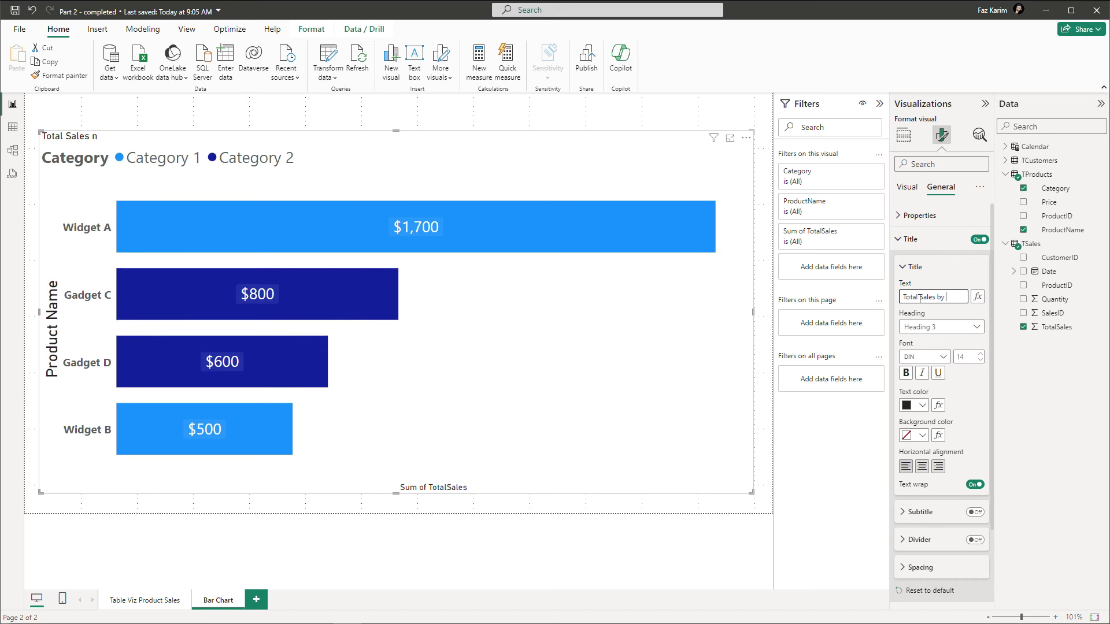
type(" Product")
left_click(960, 270)
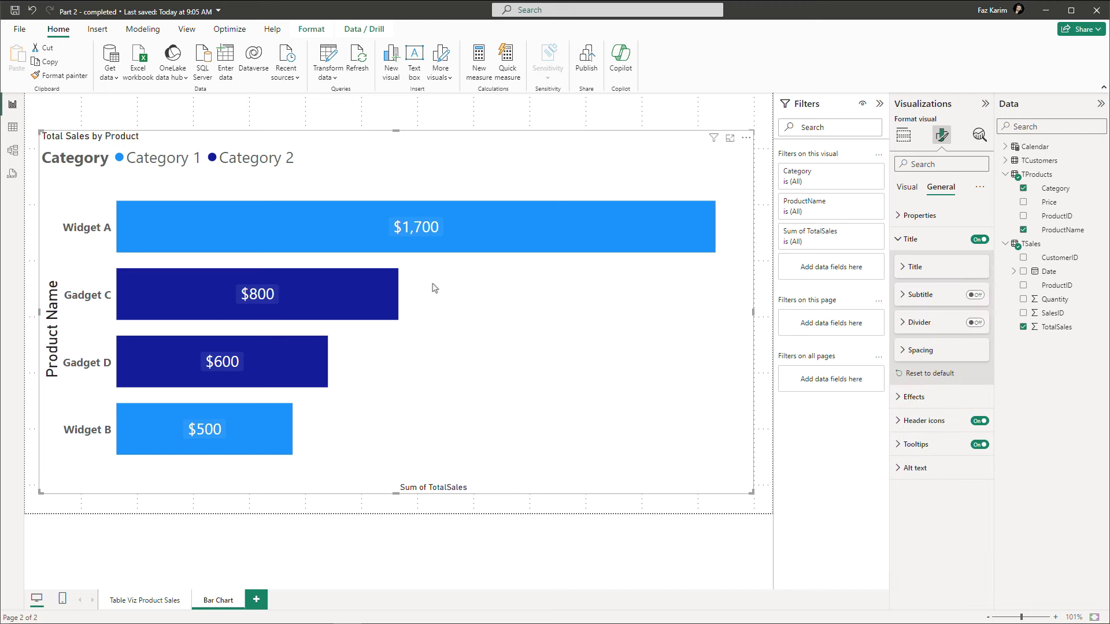
Step: Set the chart title's font size to 32 and center it horizontally
left_click(912, 267)
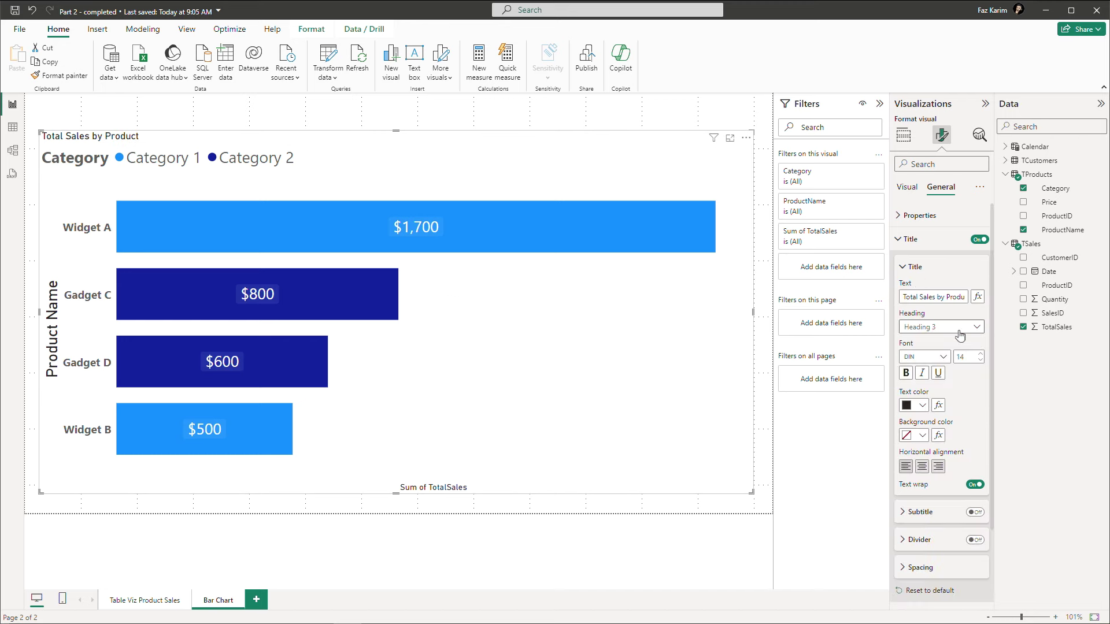
left_click_drag(970, 356, 954, 355)
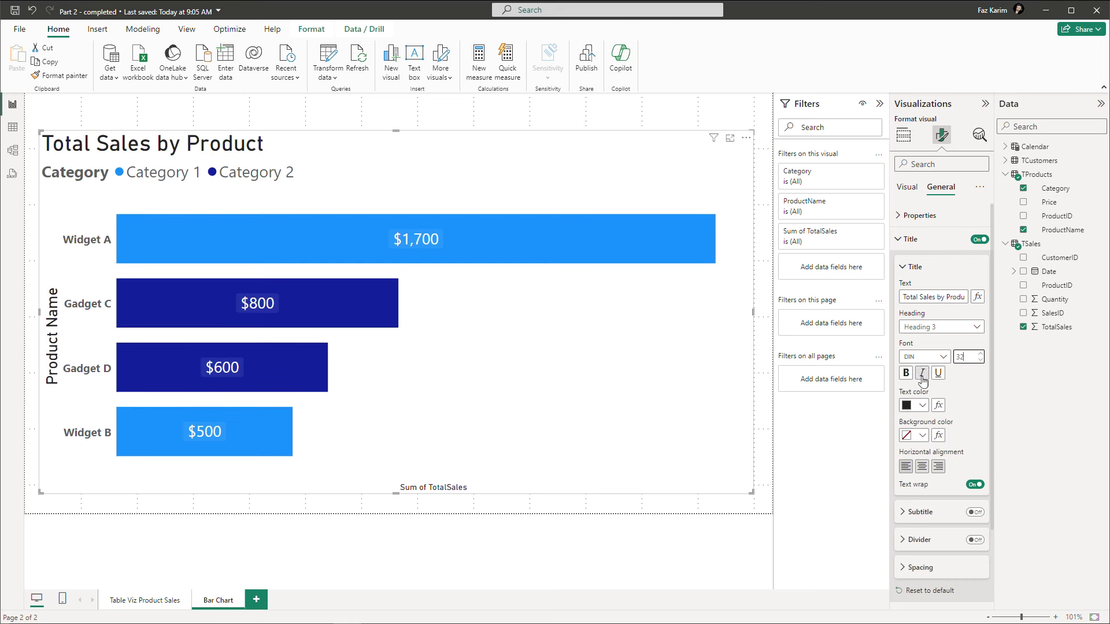
left_click(922, 466)
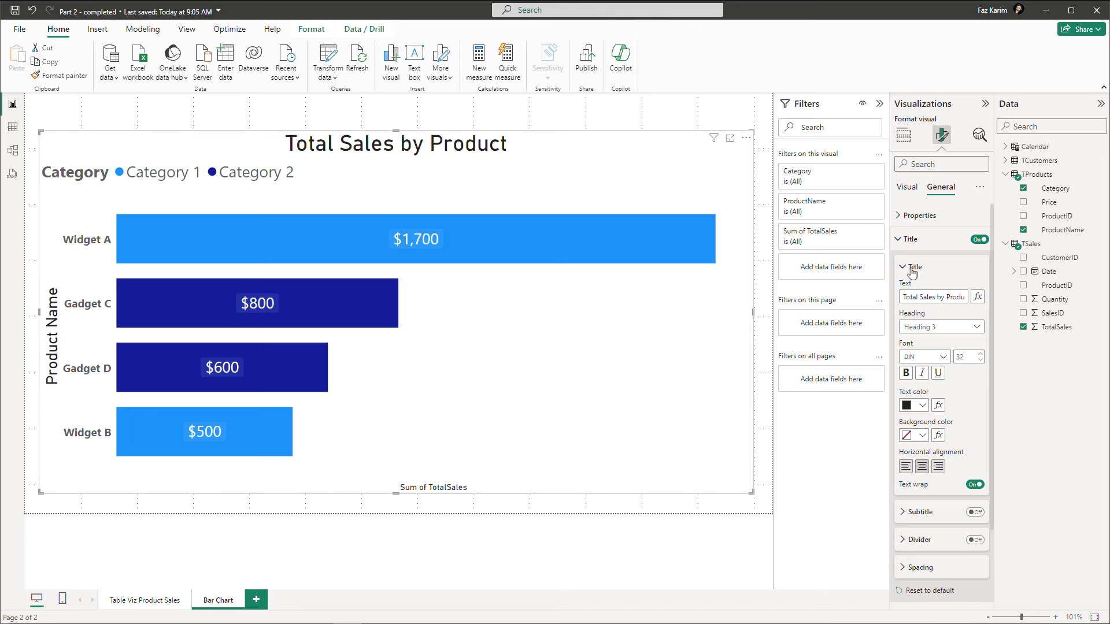
Step: Turn off the X-axis title on the Total Sales by Product bar chart and return to the visual's build options
left_click(899, 239)
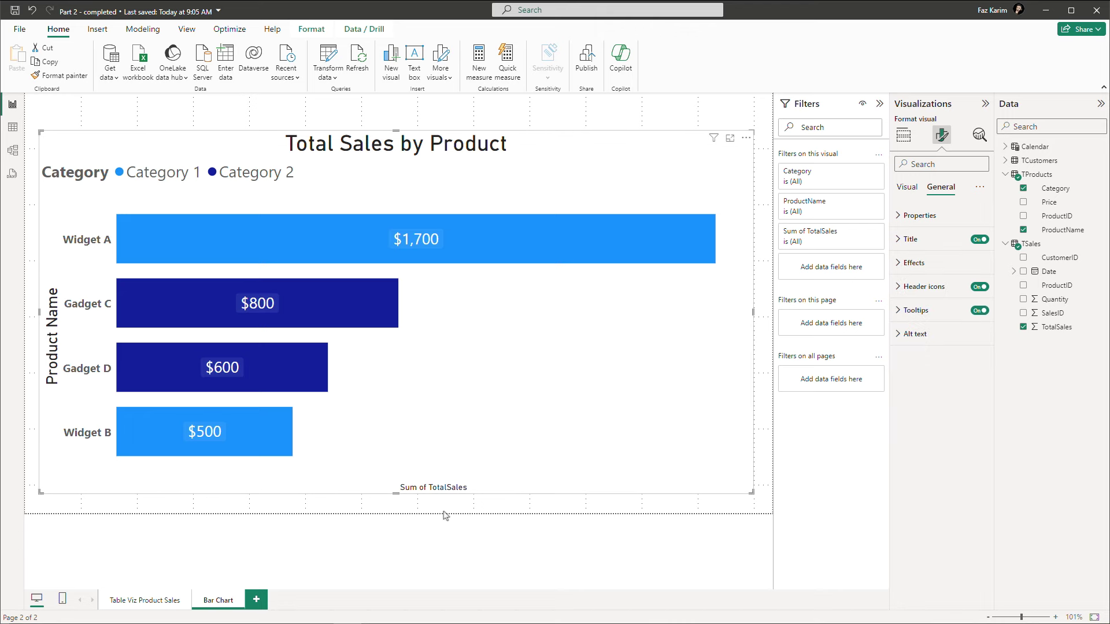
left_click(907, 186)
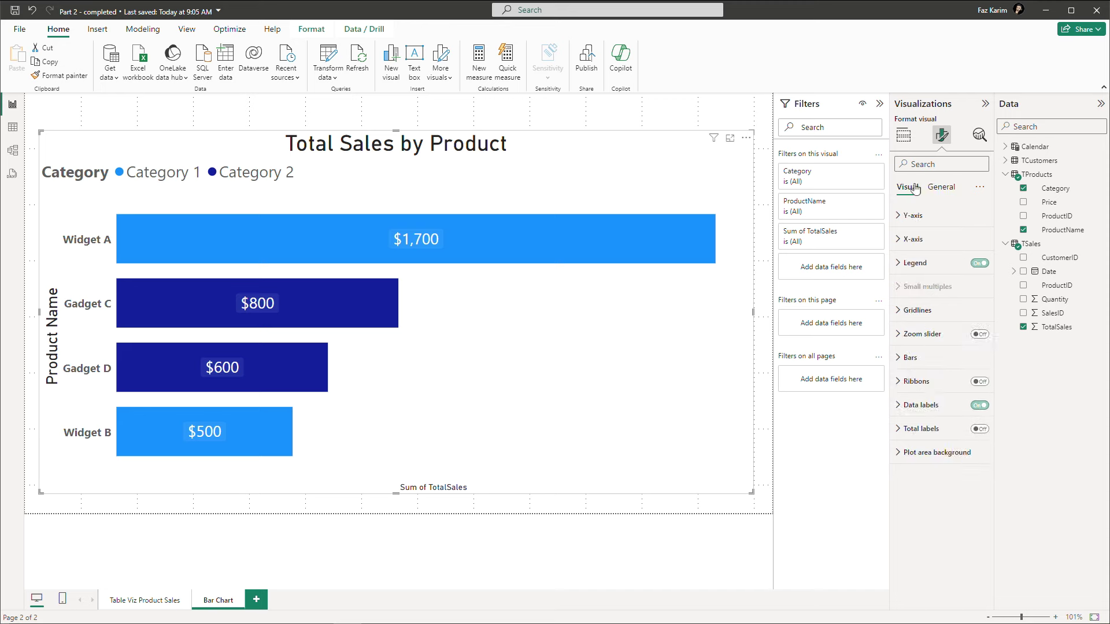
left_click(897, 240)
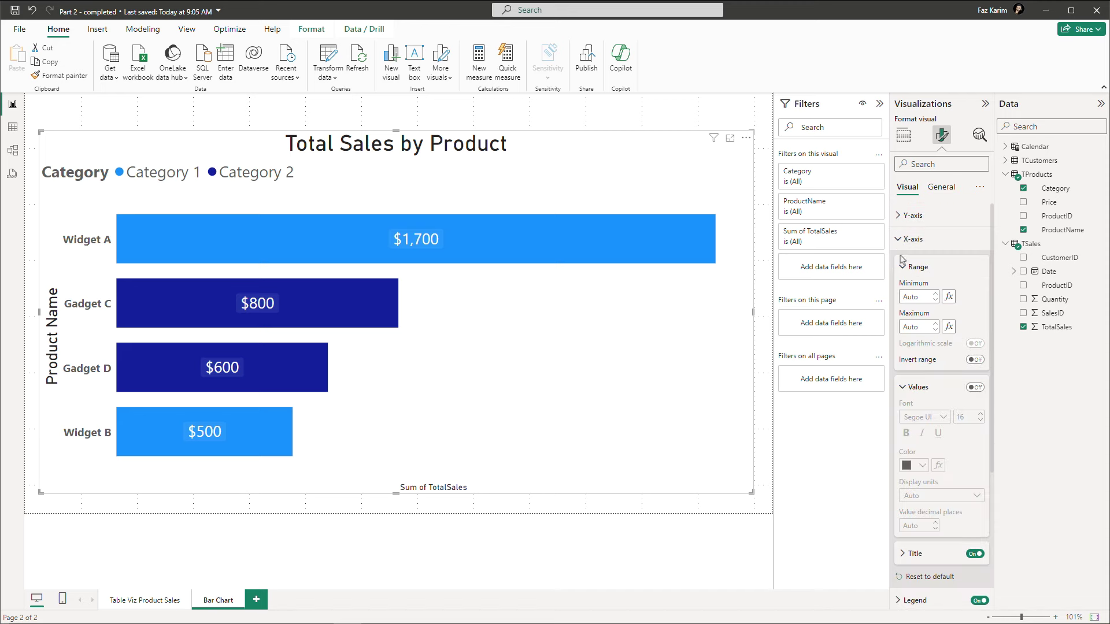
left_click(902, 267)
left_click(904, 295)
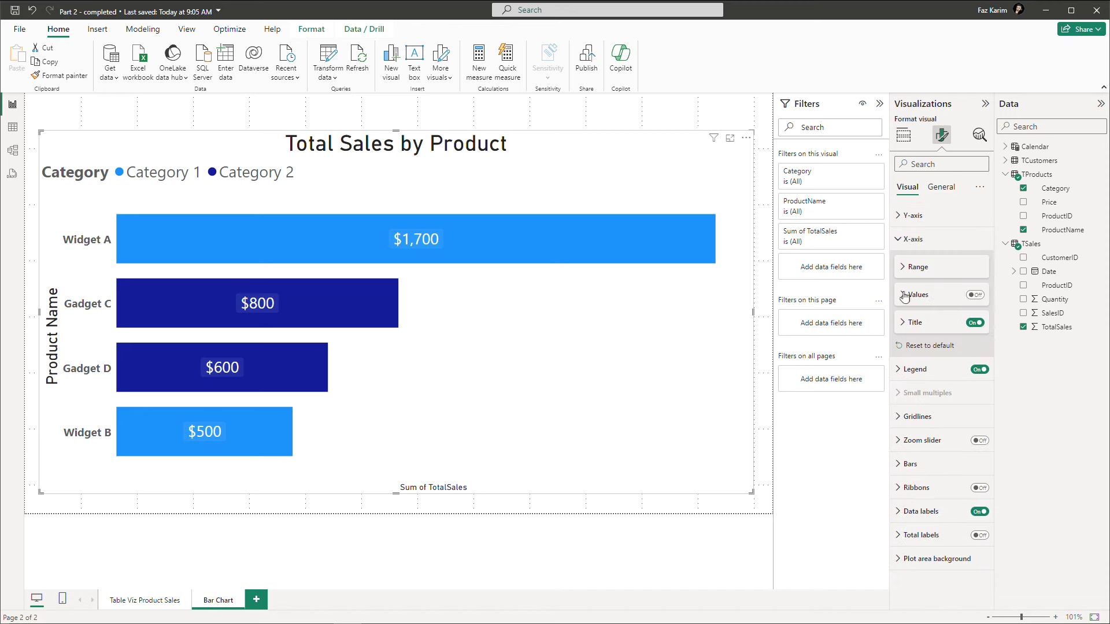
left_click(975, 323)
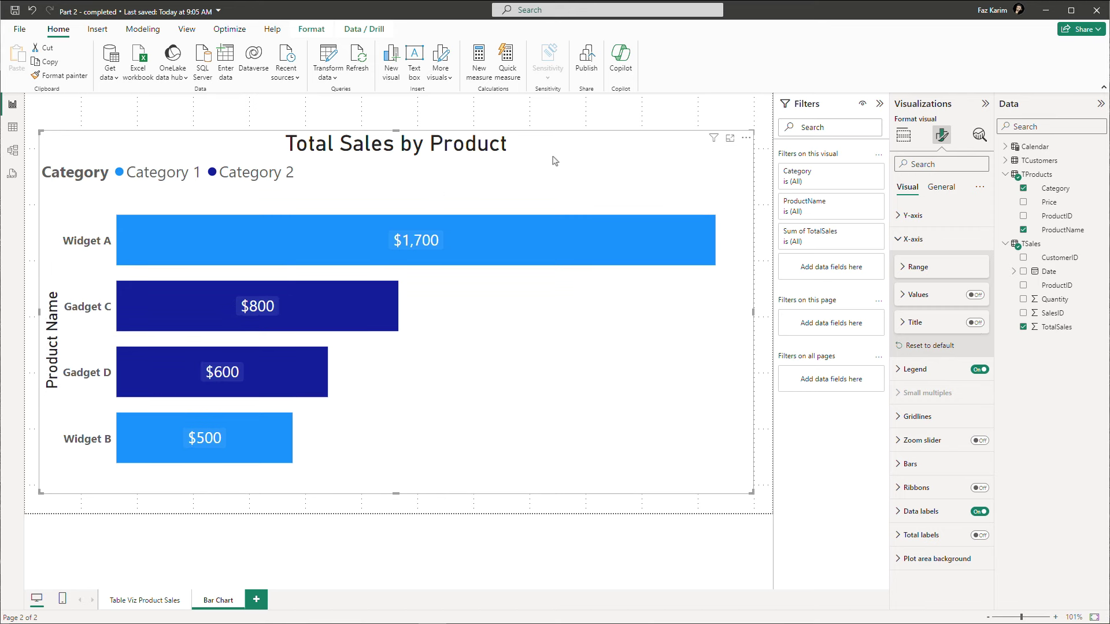
left_click(904, 135)
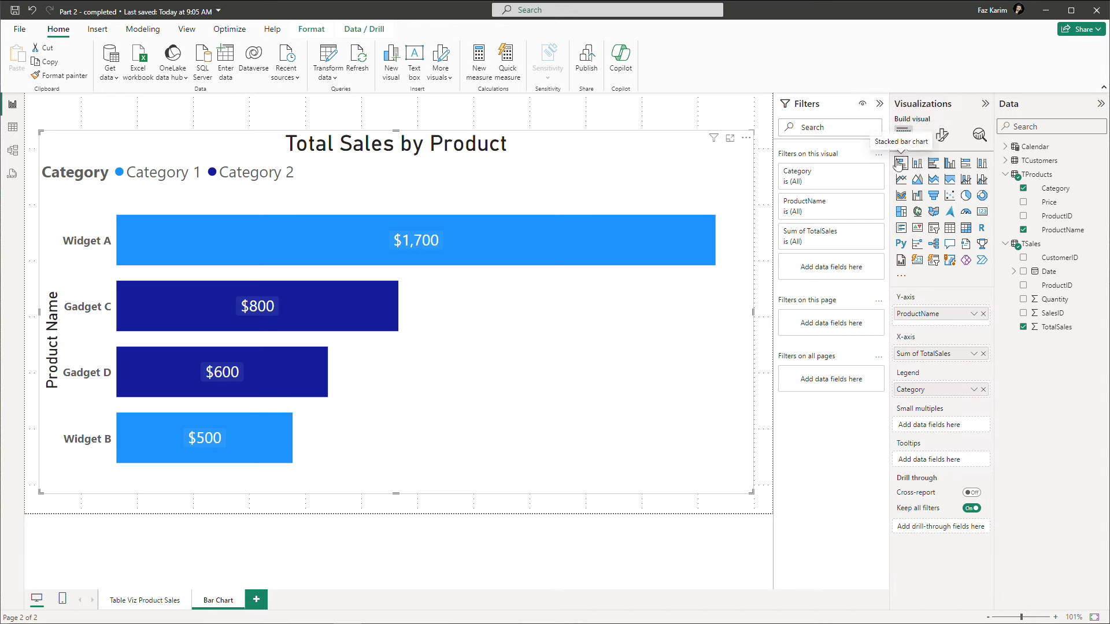
Step: Export the bar chart's data as Total Sales by Product.csv to the Power Bi intro to Data Part 2 524 folder and check it in Excel
left_click(747, 140)
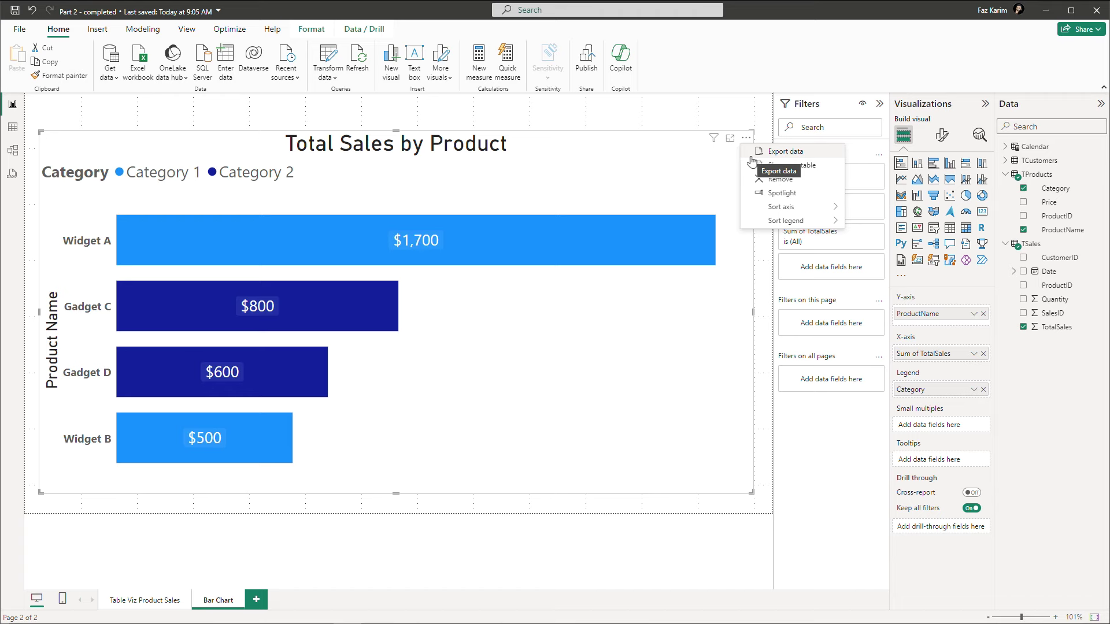
left_click(751, 156)
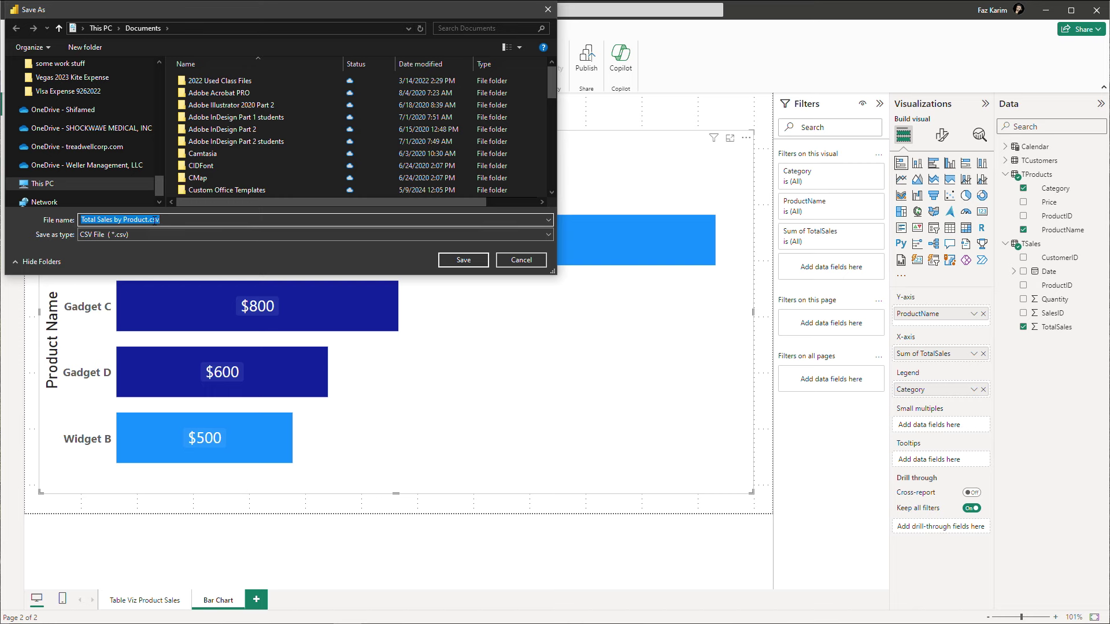
scroll(166, 173, "up", 3)
scroll(167, 174, "up", 10)
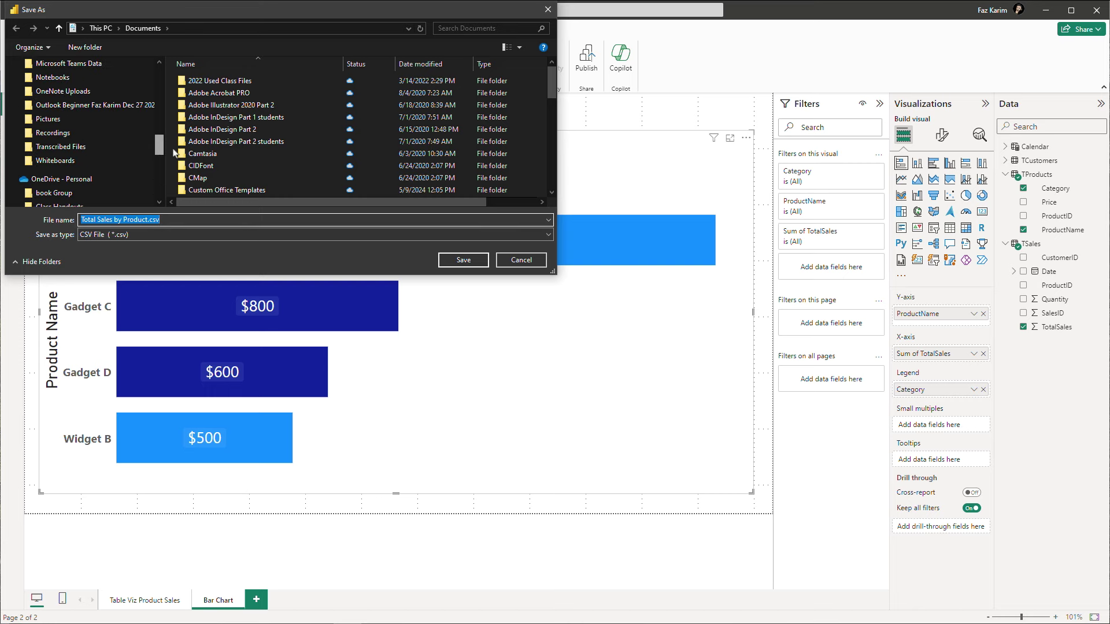
scroll(86, 133, "up", 3)
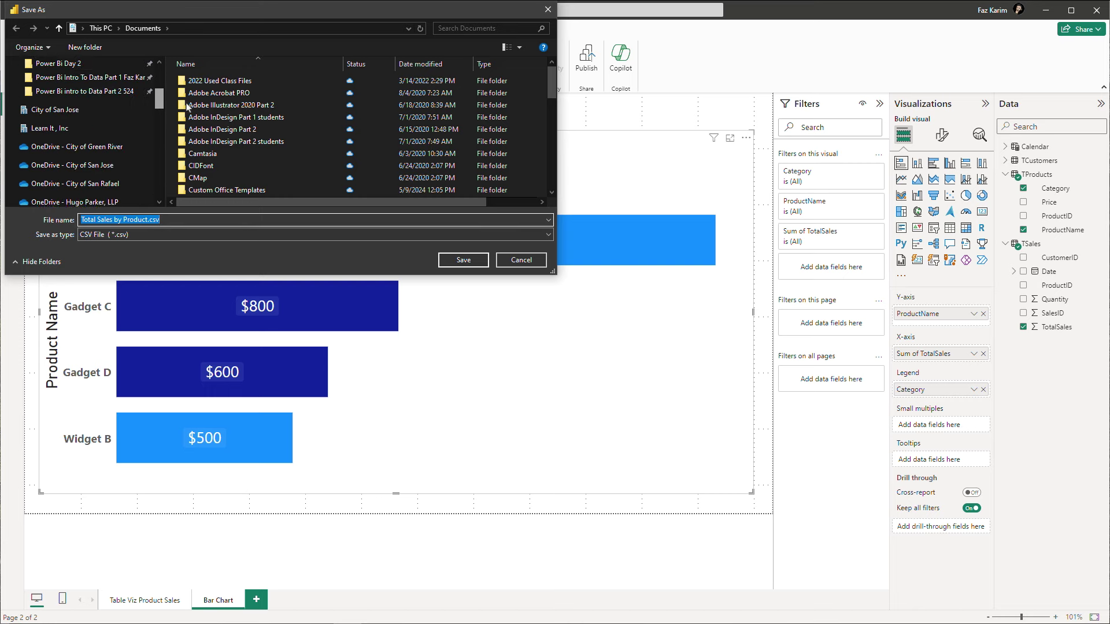
left_click(126, 137)
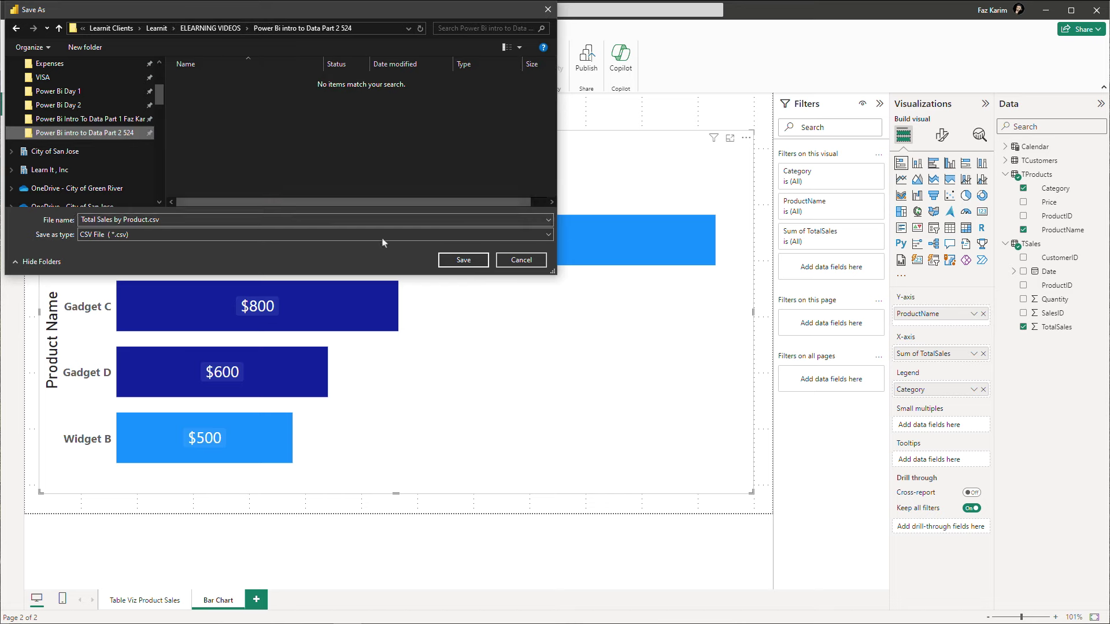
left_click(449, 259)
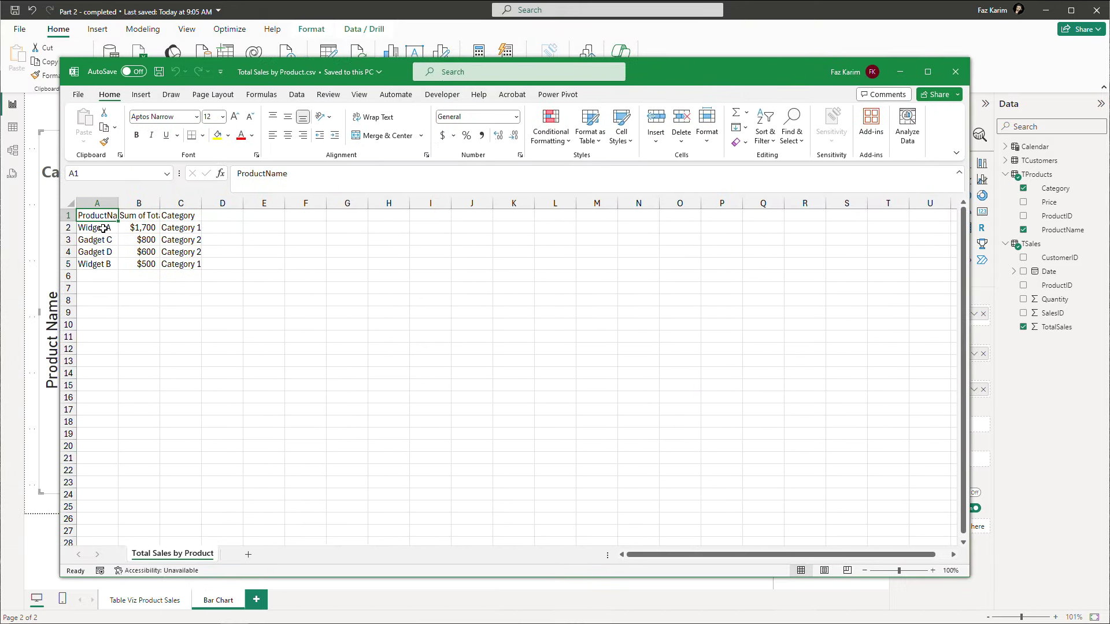
left_click_drag(103, 228, 199, 263)
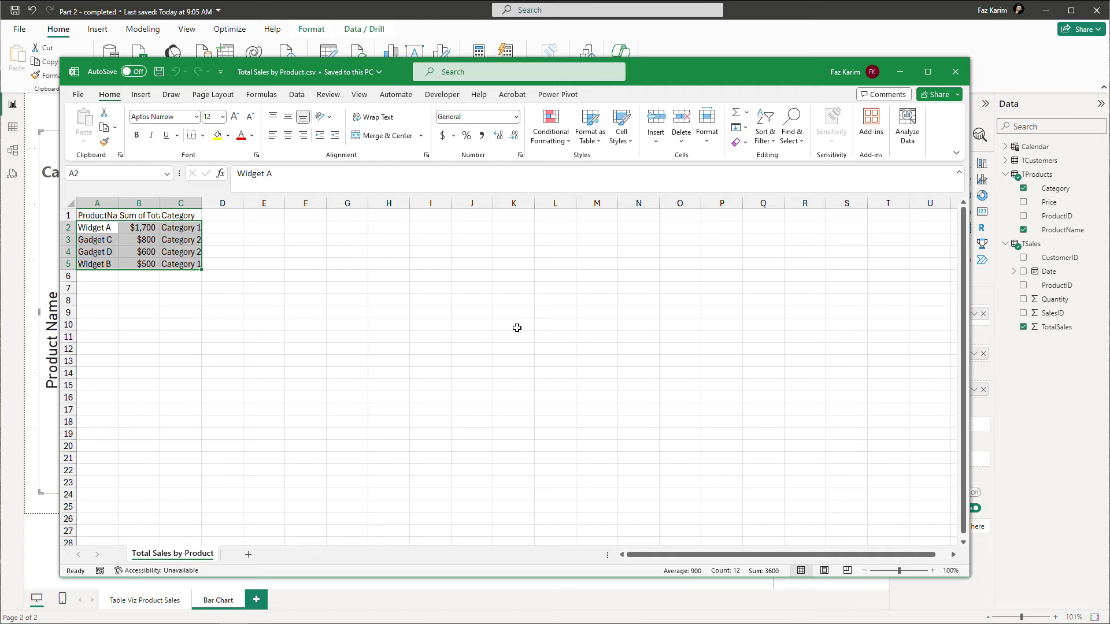
left_click(955, 71)
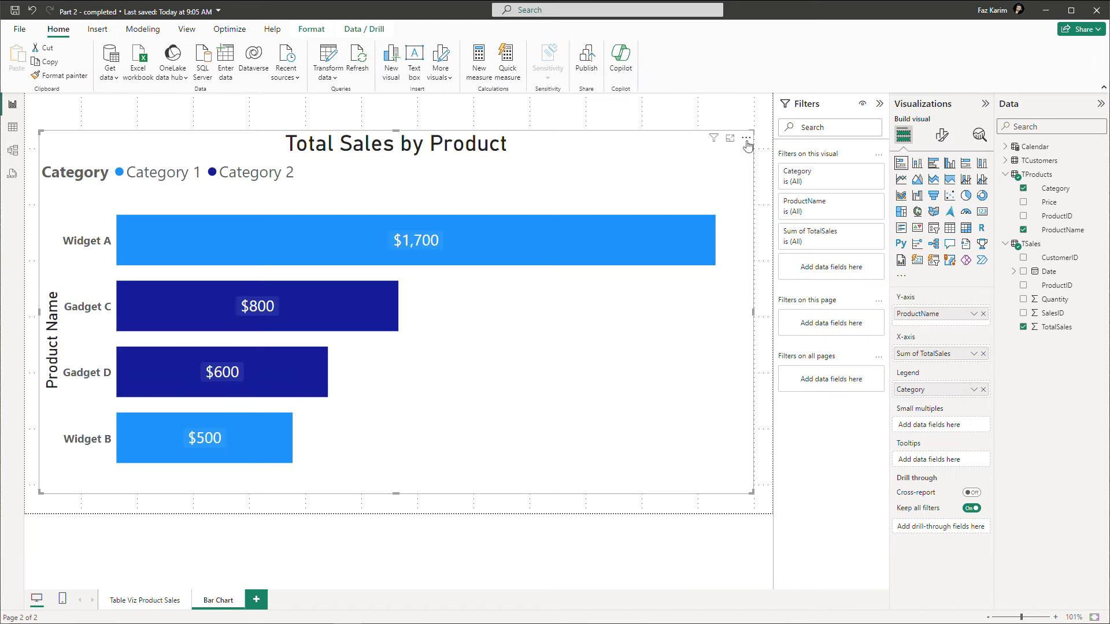
Step: View the Total Sales by Product chart's data as a table and return to the report
left_click(747, 140)
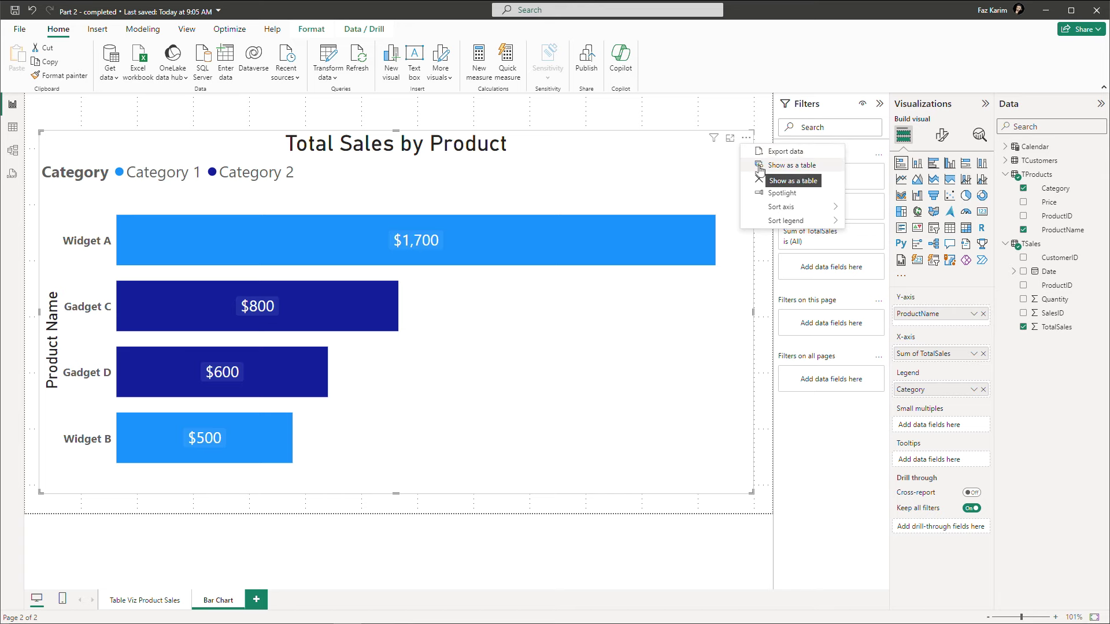
left_click(760, 167)
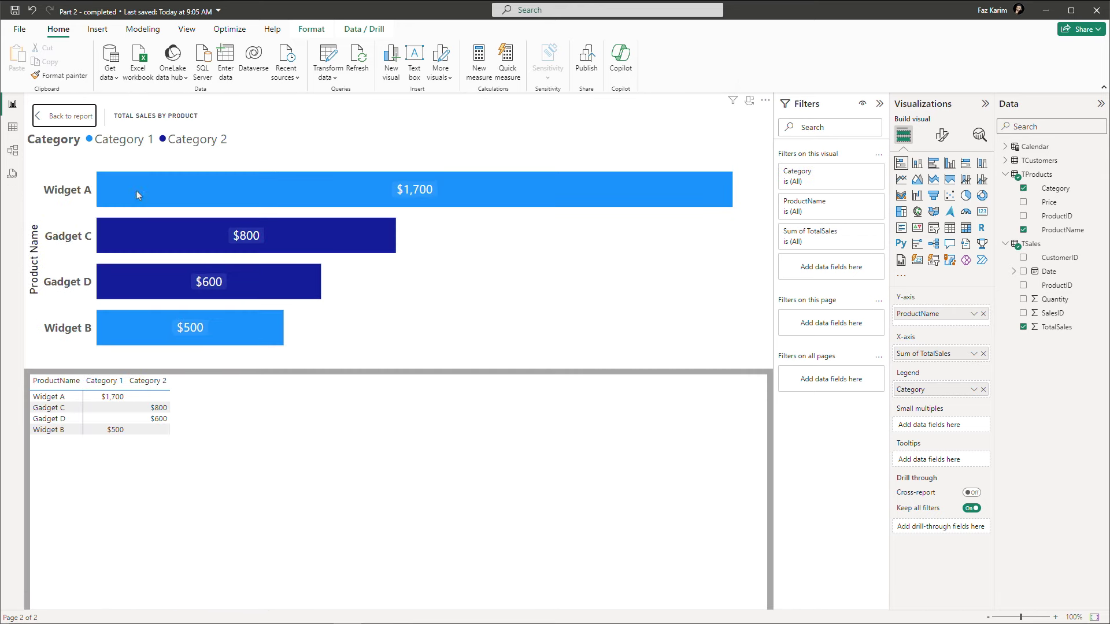
left_click(41, 121)
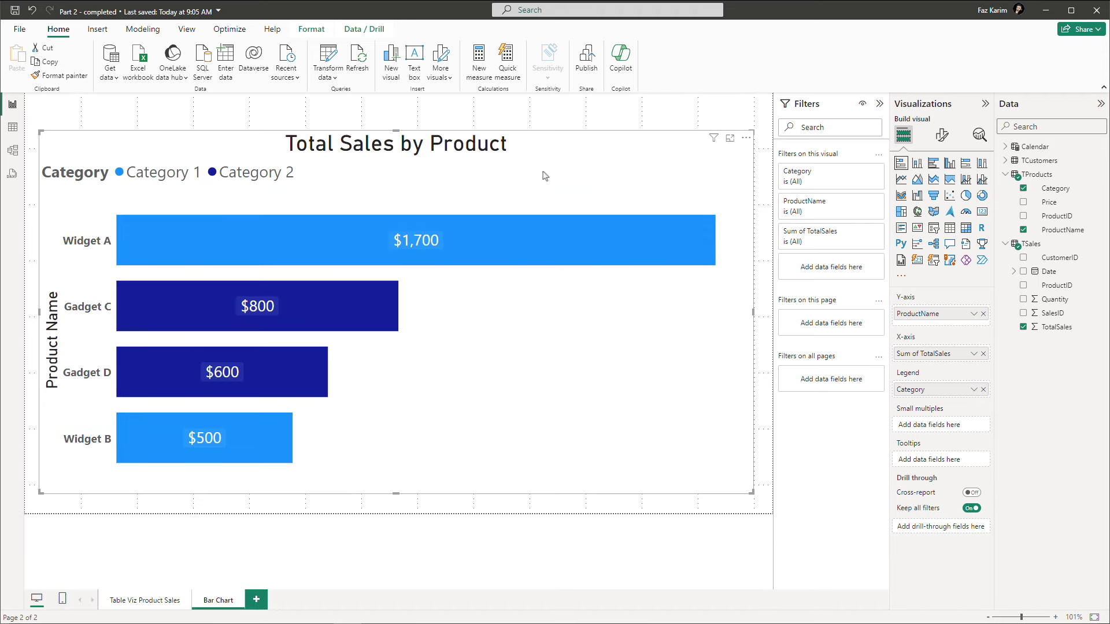
Step: Apply Spotlight to the bar chart and switch it off again
left_click(745, 139)
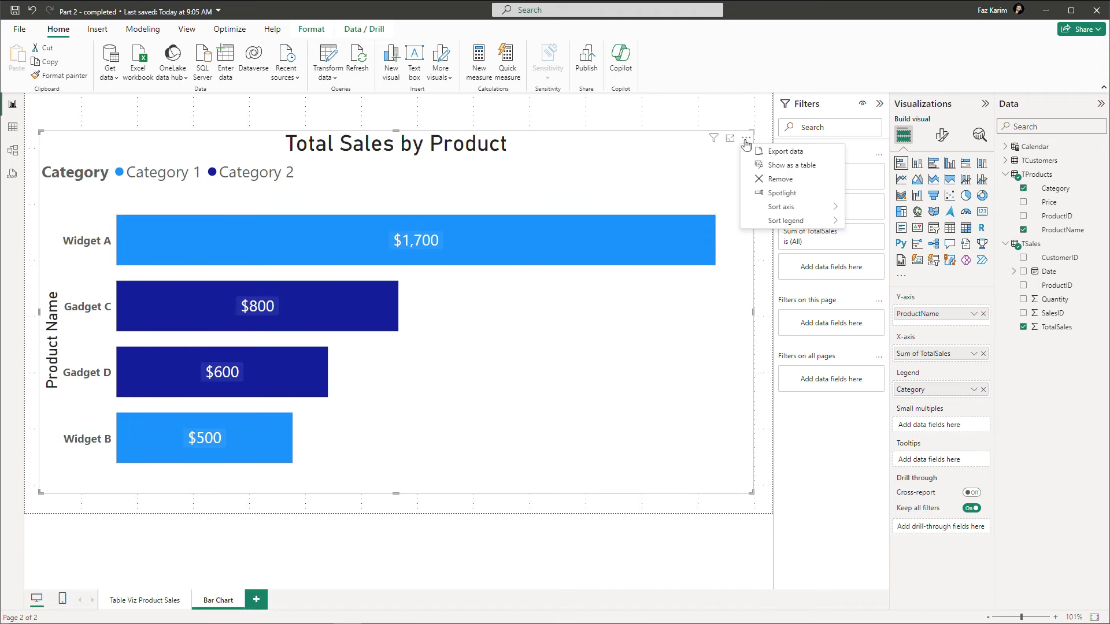
left_click(758, 196)
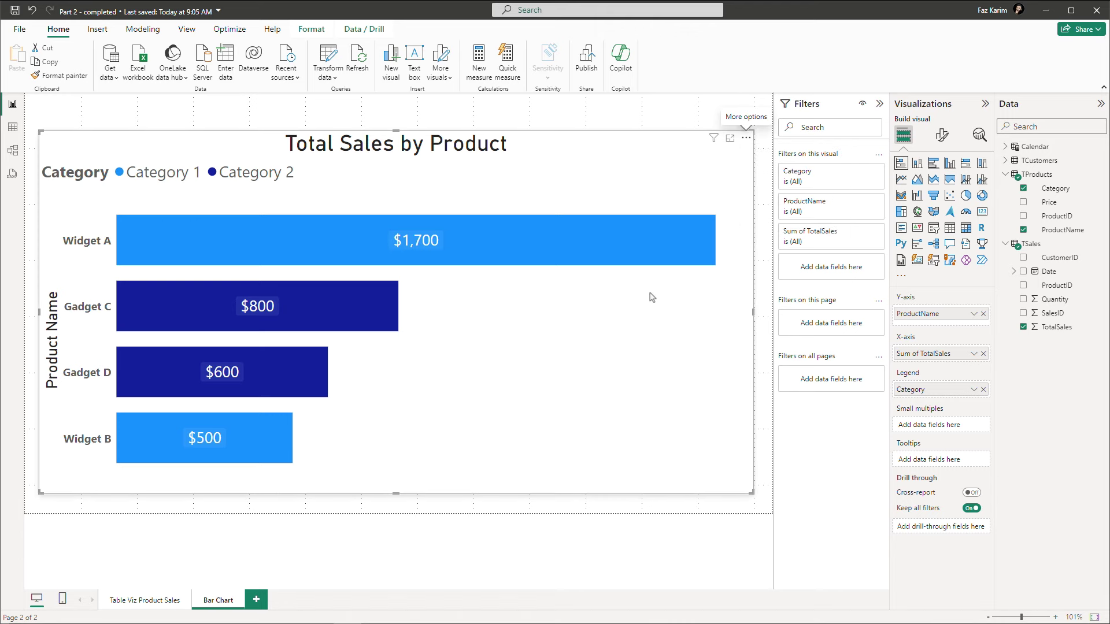
left_click(747, 140)
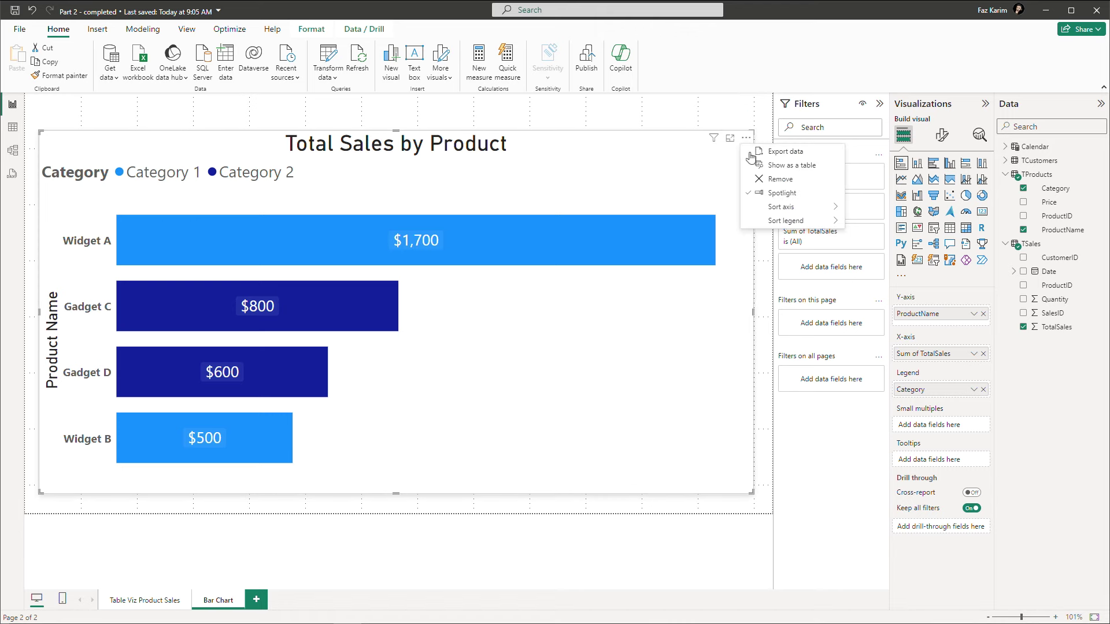
left_click(765, 203)
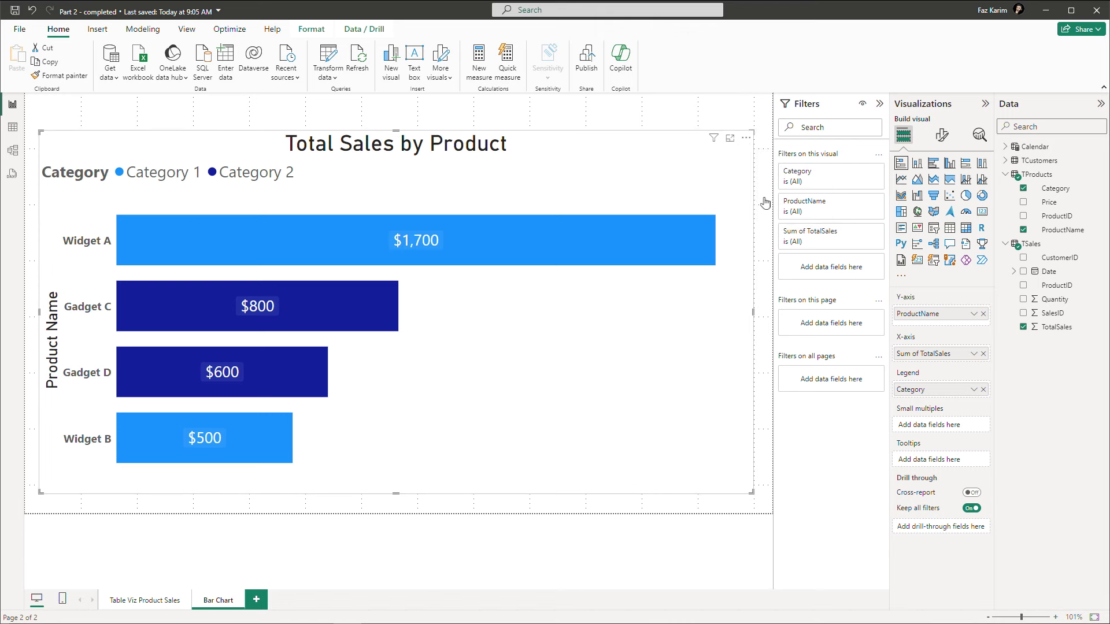
Step: Examine the bar chart's axis and legend sort options and the filters affecting the visual
left_click(746, 137)
mouse_move(774, 207)
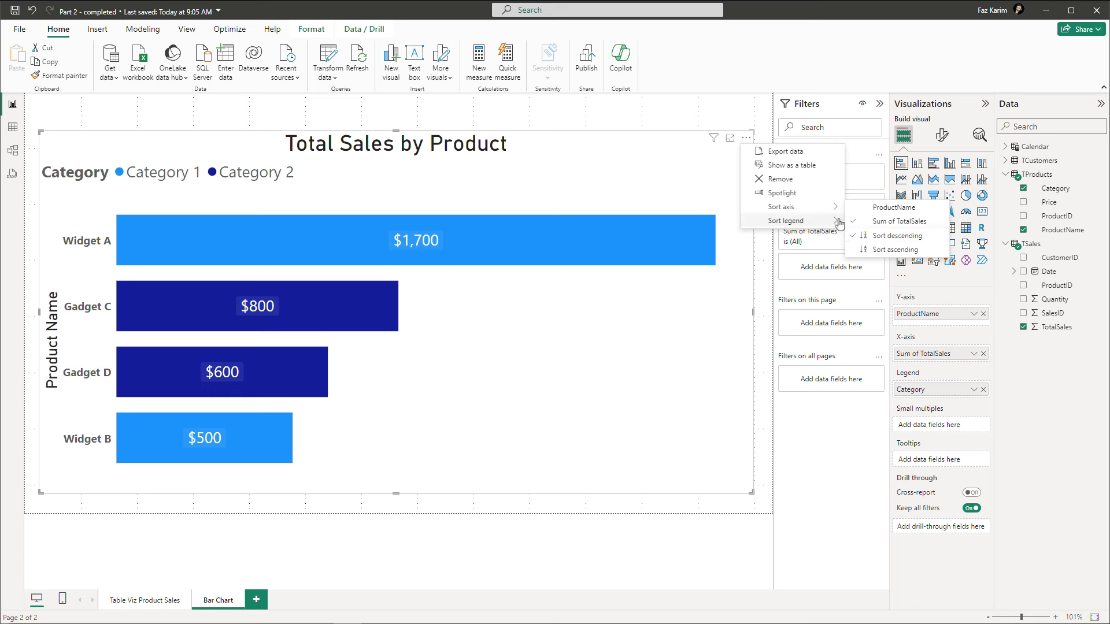
mouse_move(835, 221)
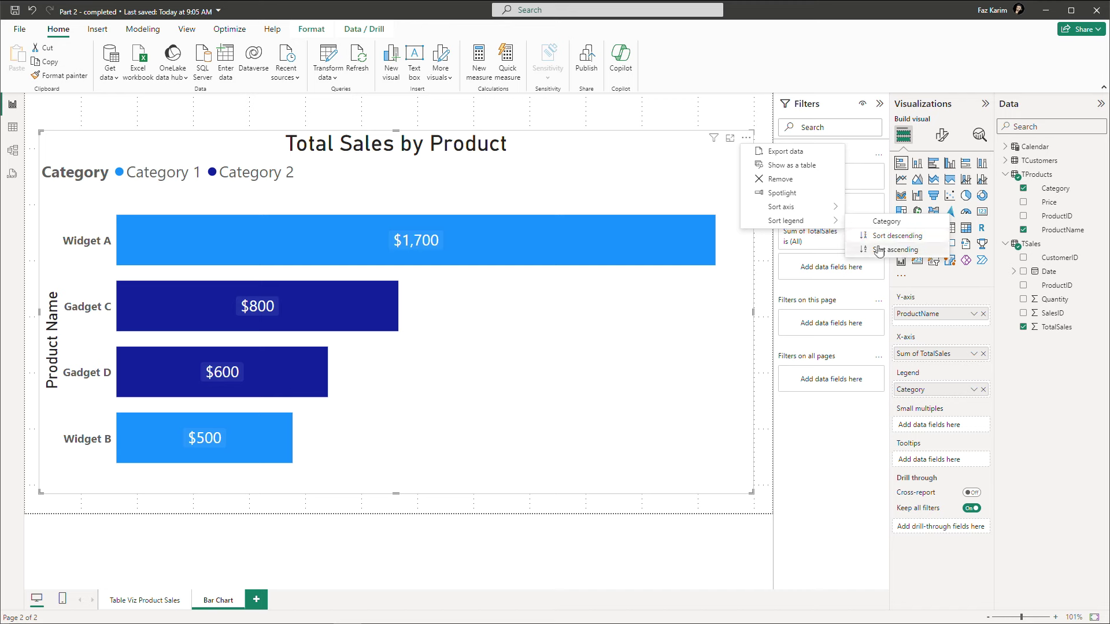
left_click(715, 142)
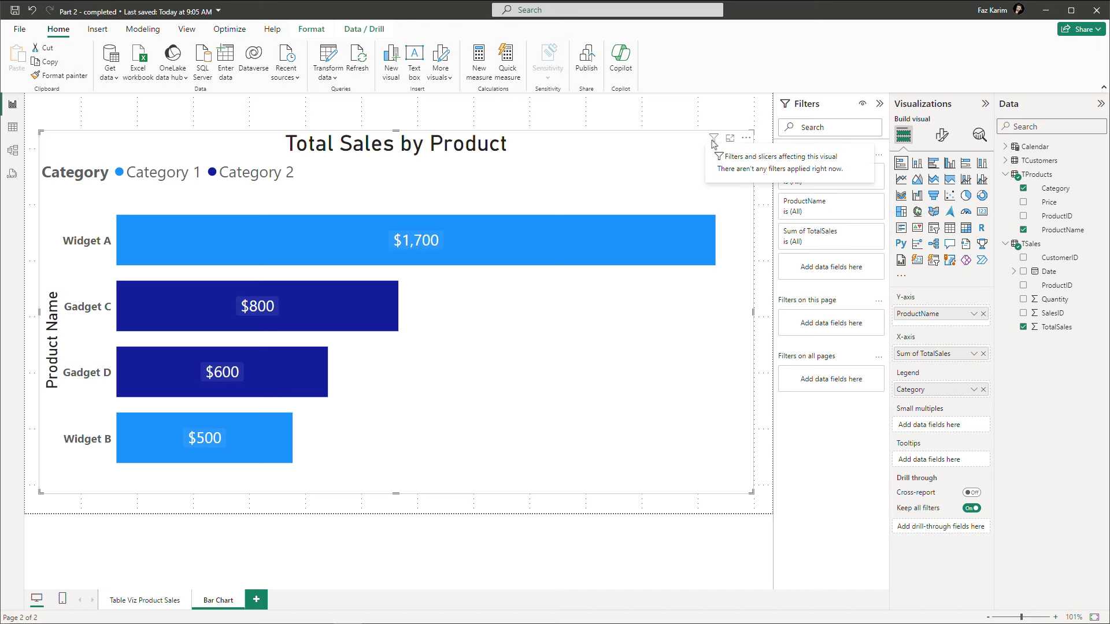
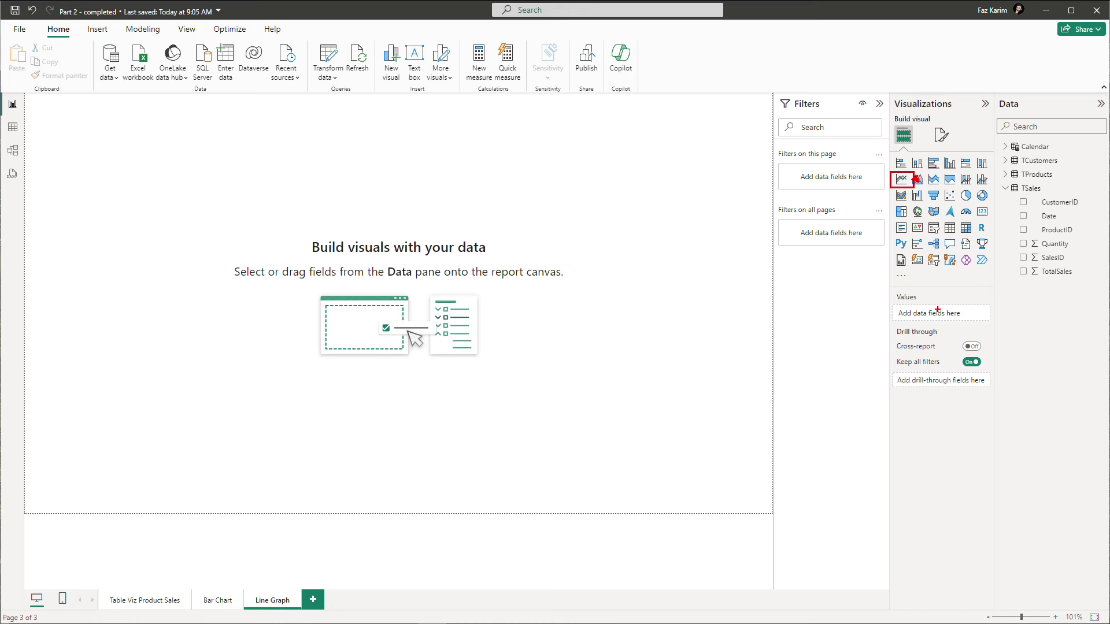
Step: Add a line chart across the full width of the Line Graph page, plotting TSales Quantity by Date
left_click(902, 179)
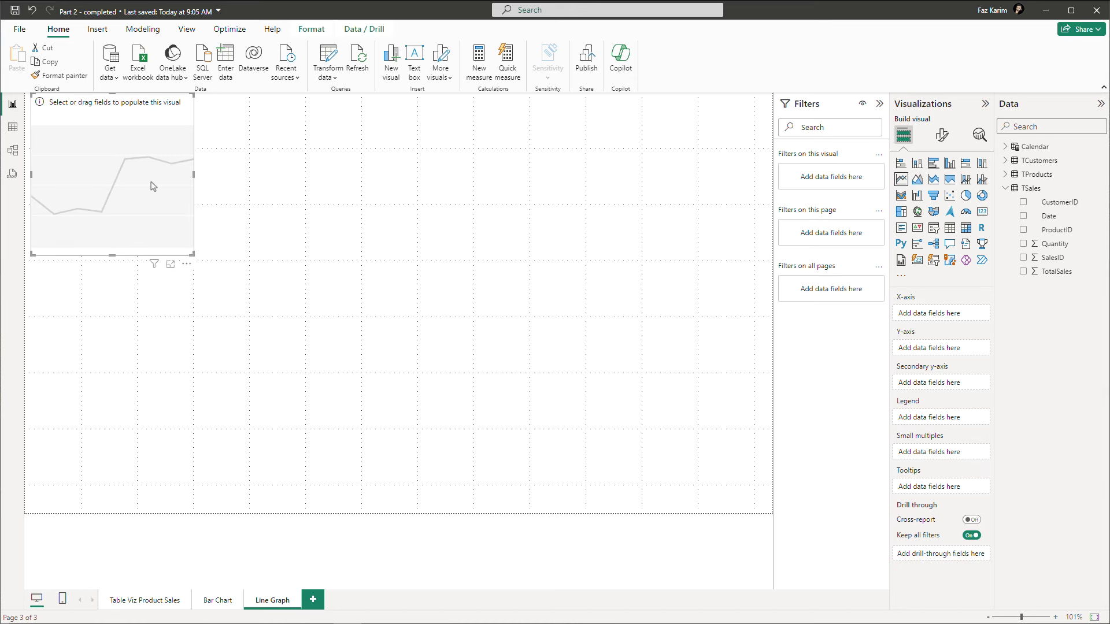
left_click_drag(153, 185, 774, 353)
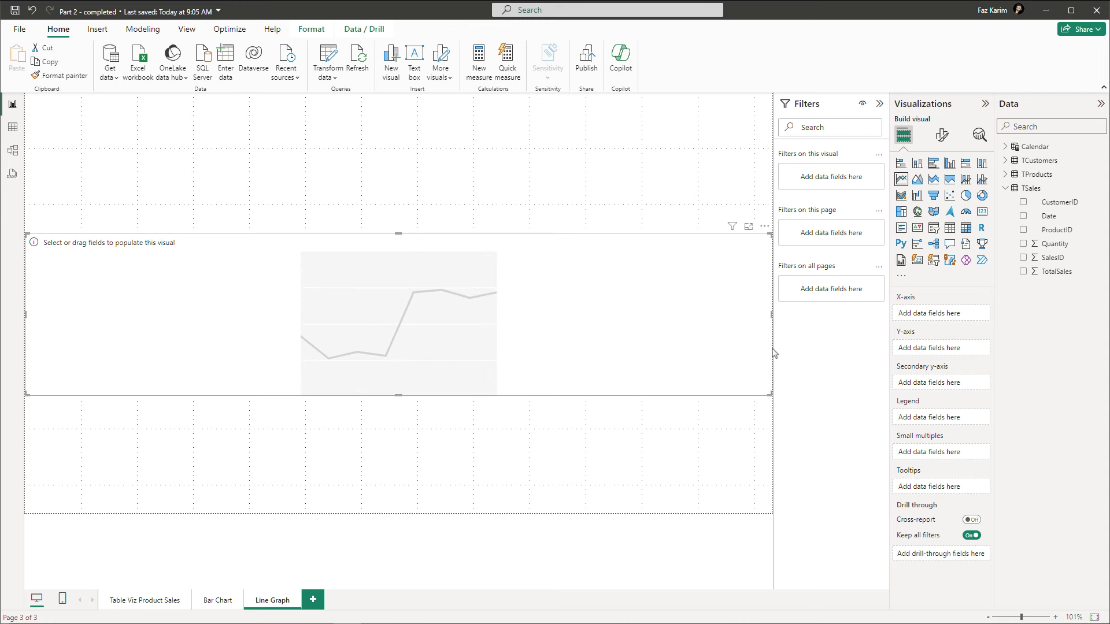
left_click(1024, 245)
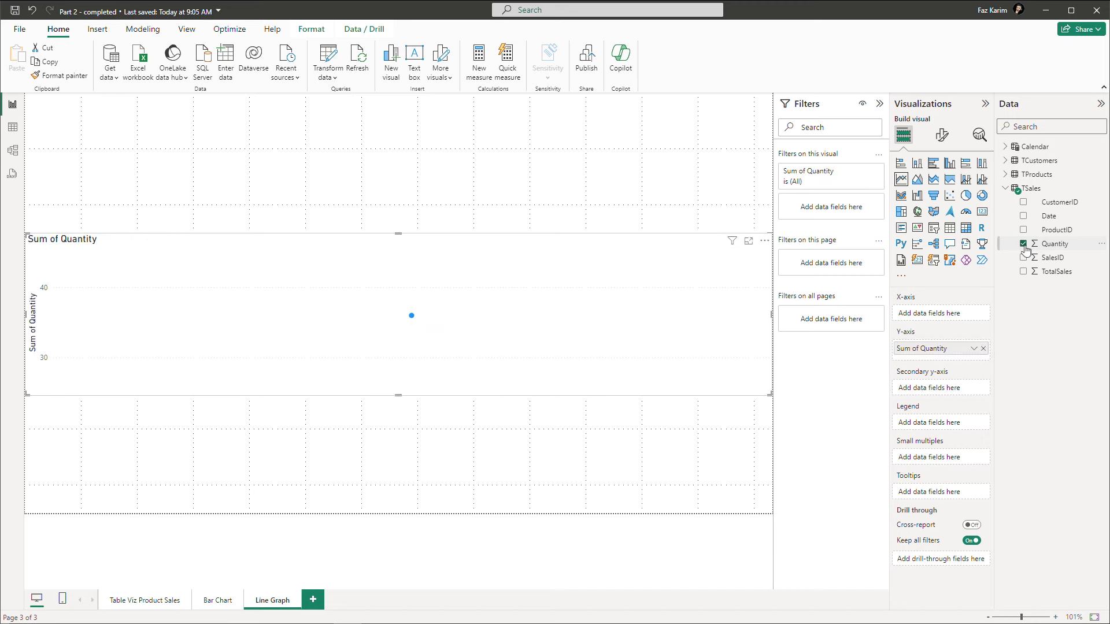
left_click(1024, 217)
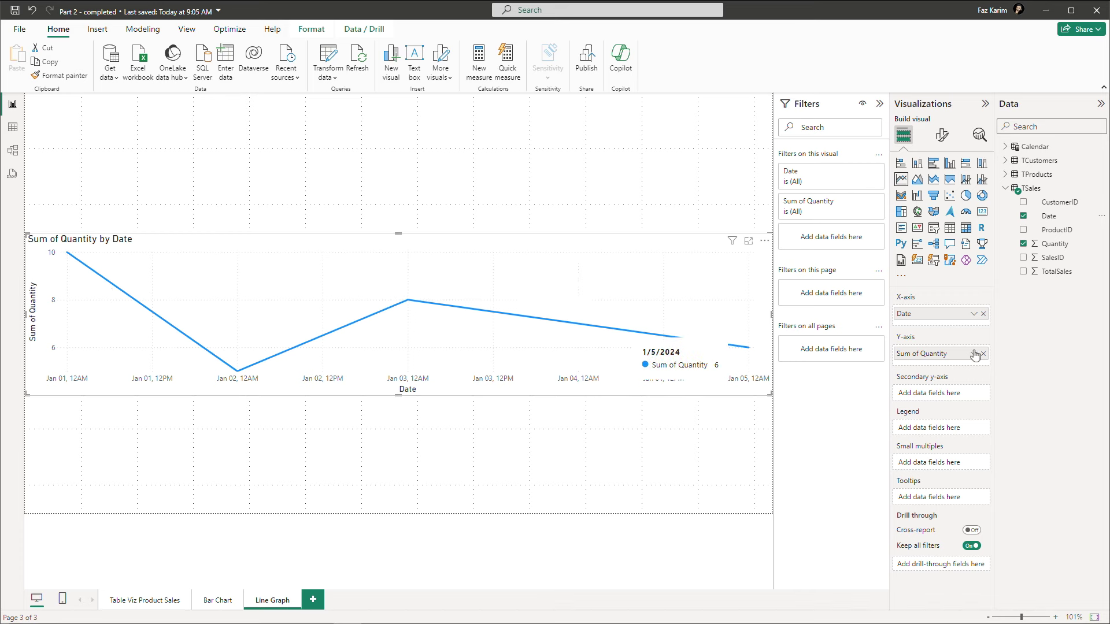
Step: Turn on data labels for the Sum of Quantity by Date line chart and deselect the visual
left_click(942, 135)
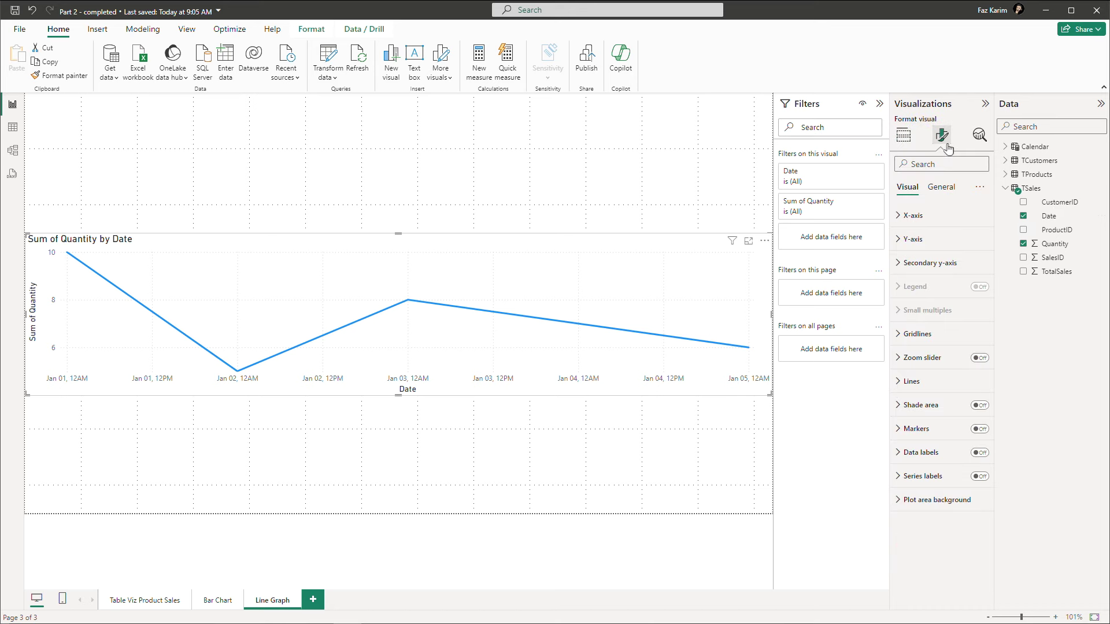
left_click(978, 454)
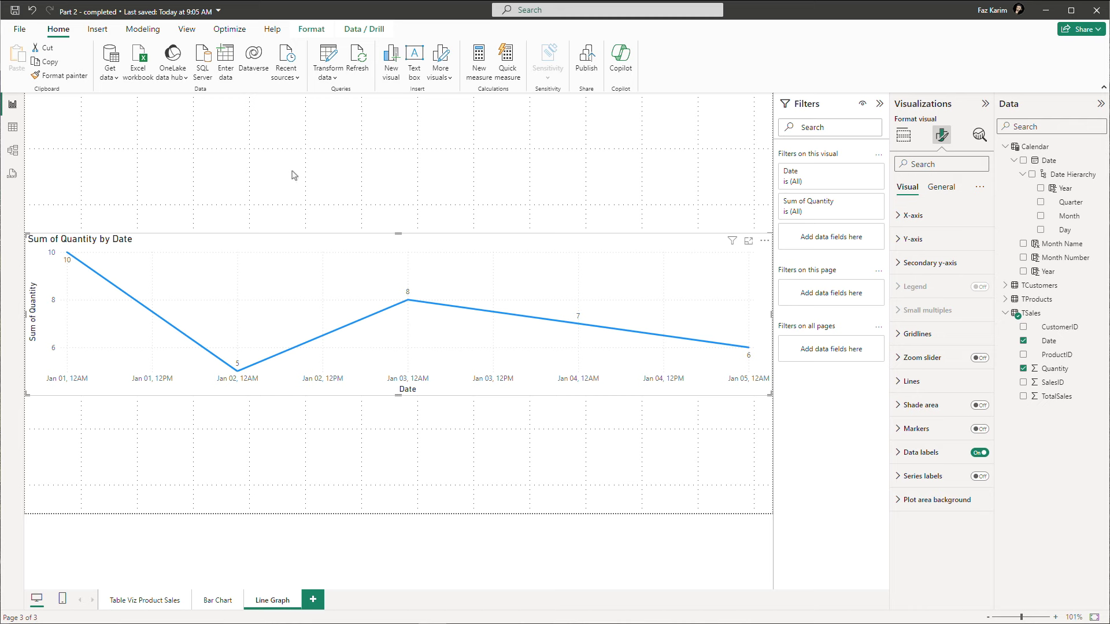
left_click(370, 170)
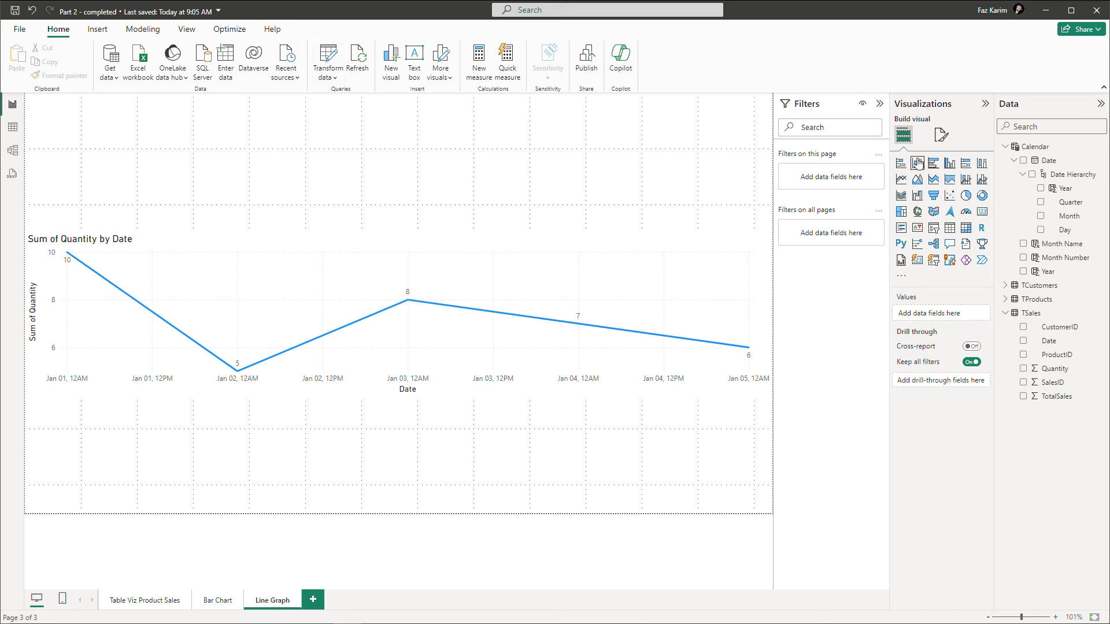
Step: Add a new report page and insert an empty pie chart on it
left_click(939, 140)
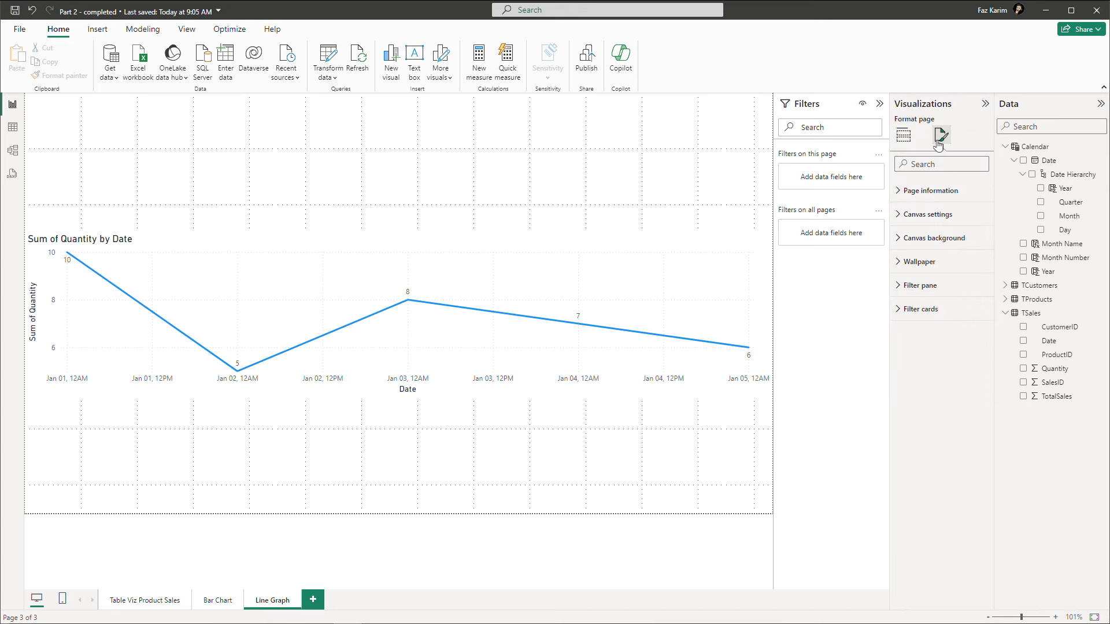
key("ctrl+m")
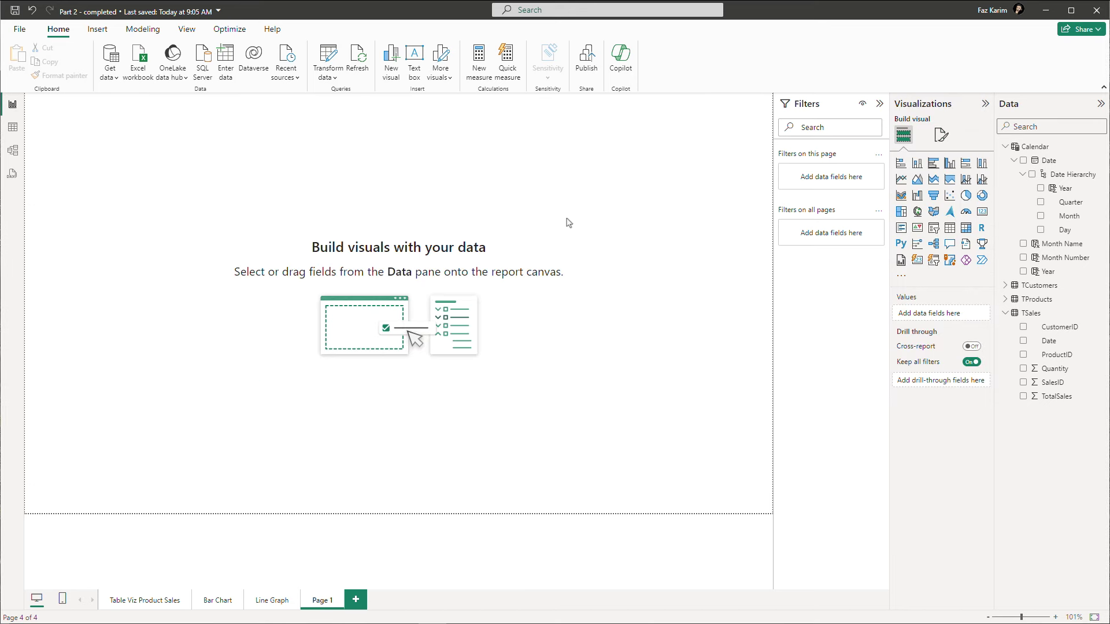
left_click(965, 198)
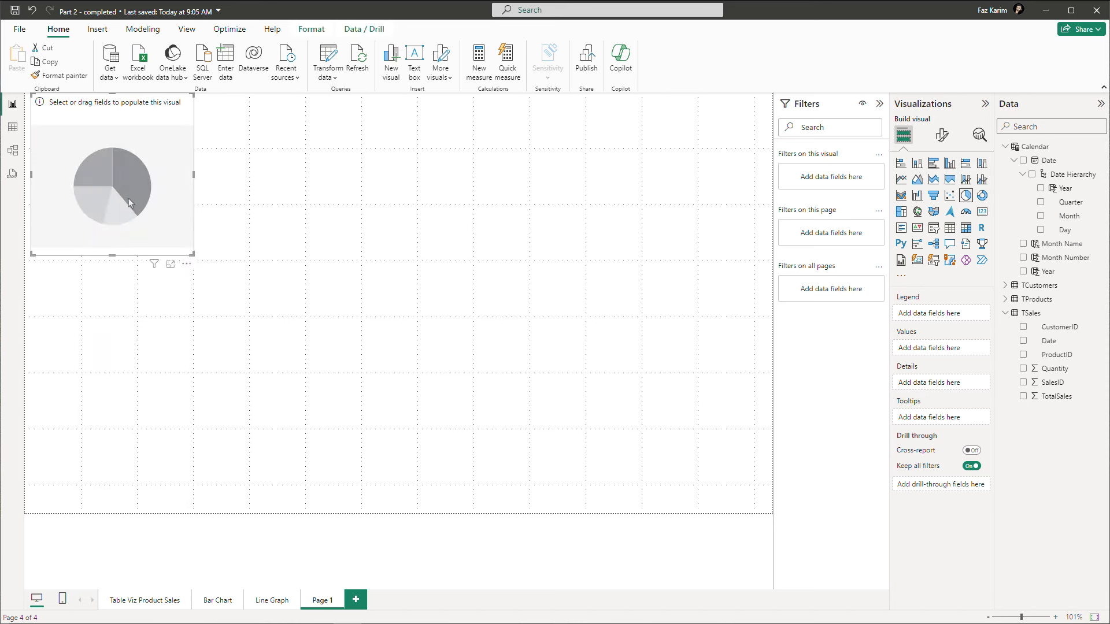
Step: Move the empty pie chart toward the middle of the page and widen it on both sides
left_click_drag(143, 208, 389, 322)
left_click_drag(455, 300, 641, 329)
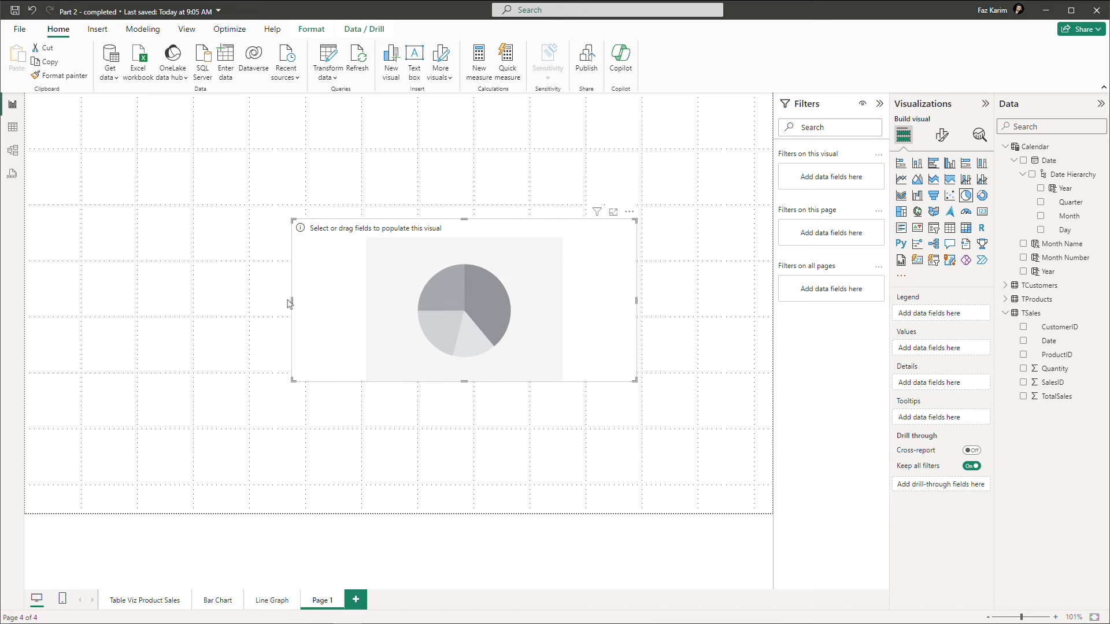
left_click_drag(291, 299, 137, 305)
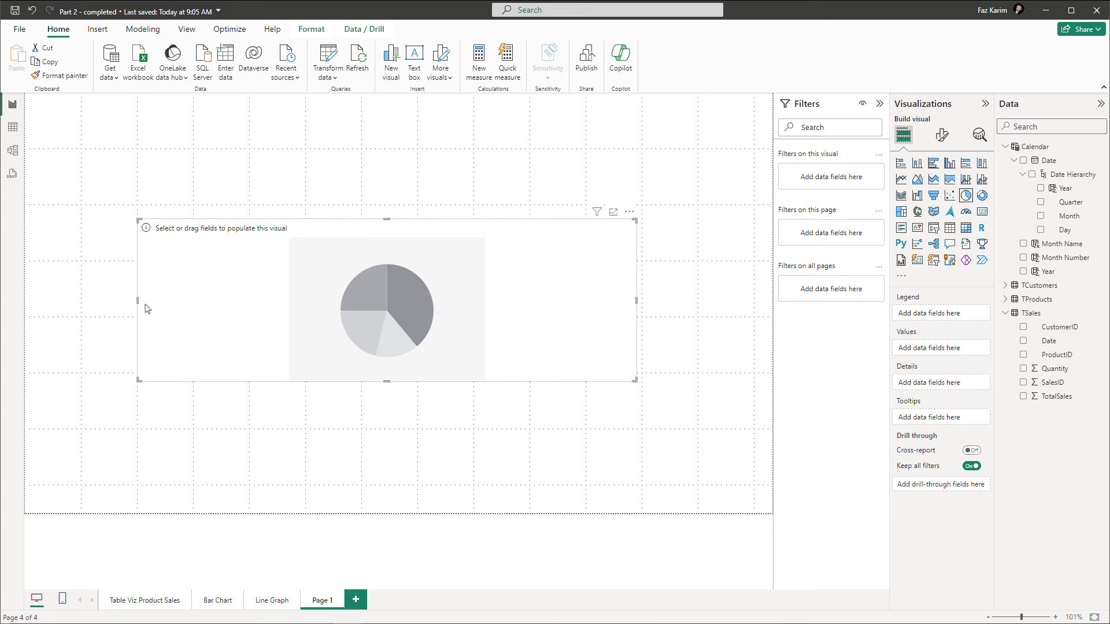
Step: Plot TotalSales from TSales by ProductName from TProducts in the pie chart, and make the chart taller
left_click(1006, 299)
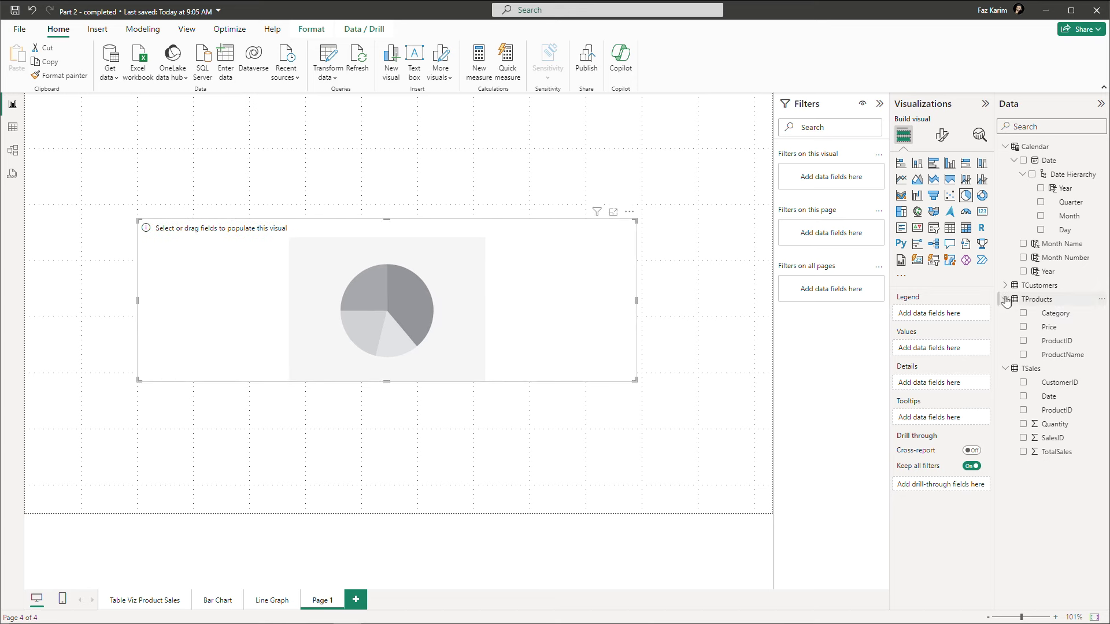
left_click(1025, 356)
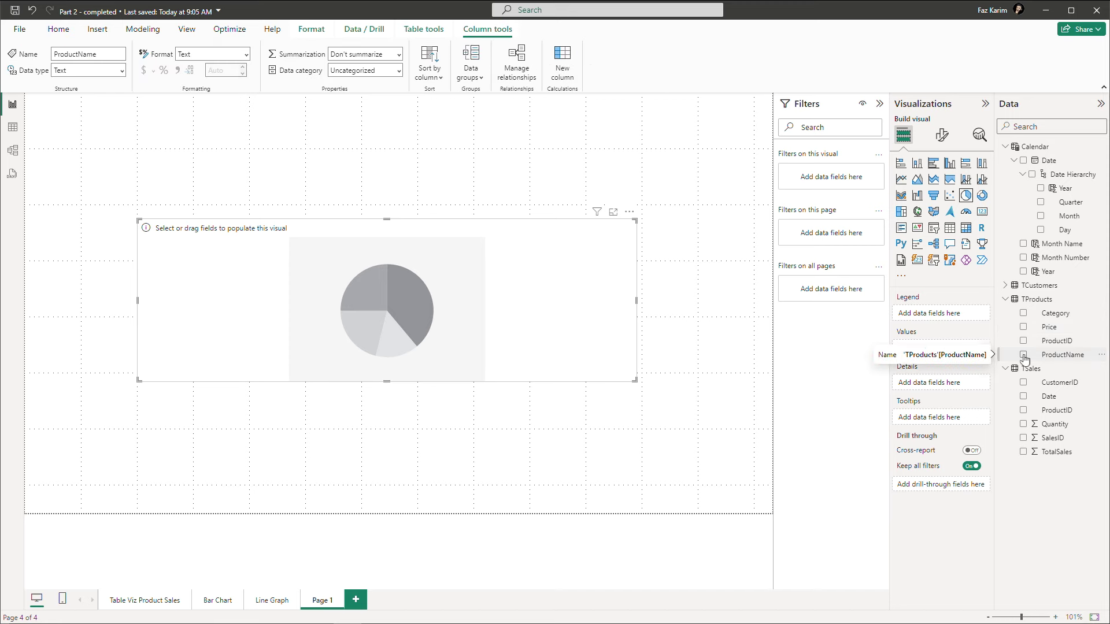
left_click(1023, 355)
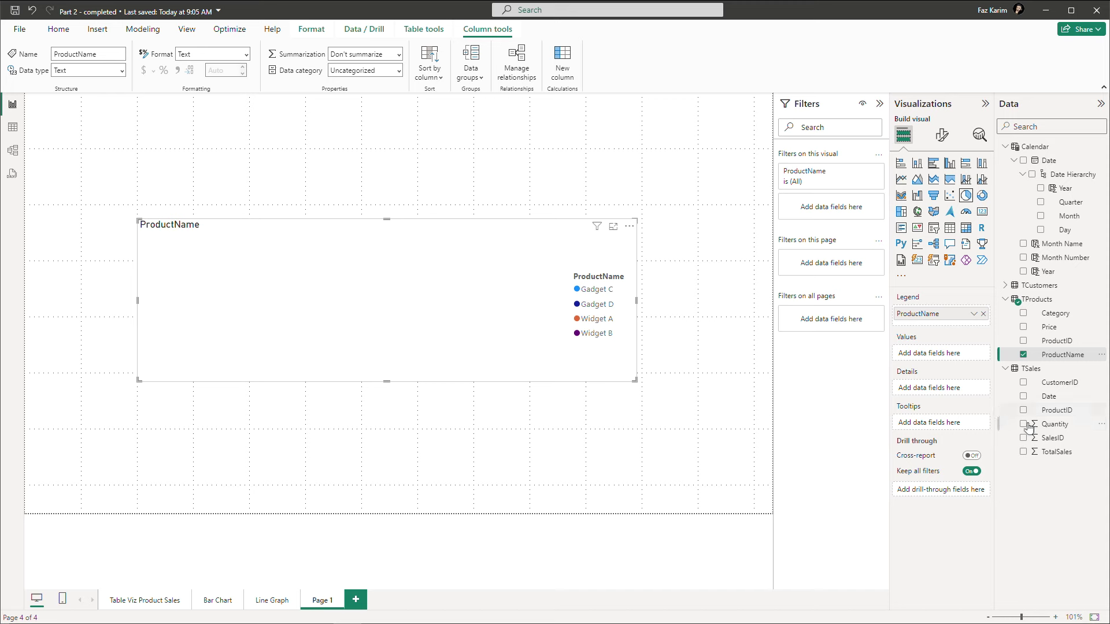
left_click(1023, 452)
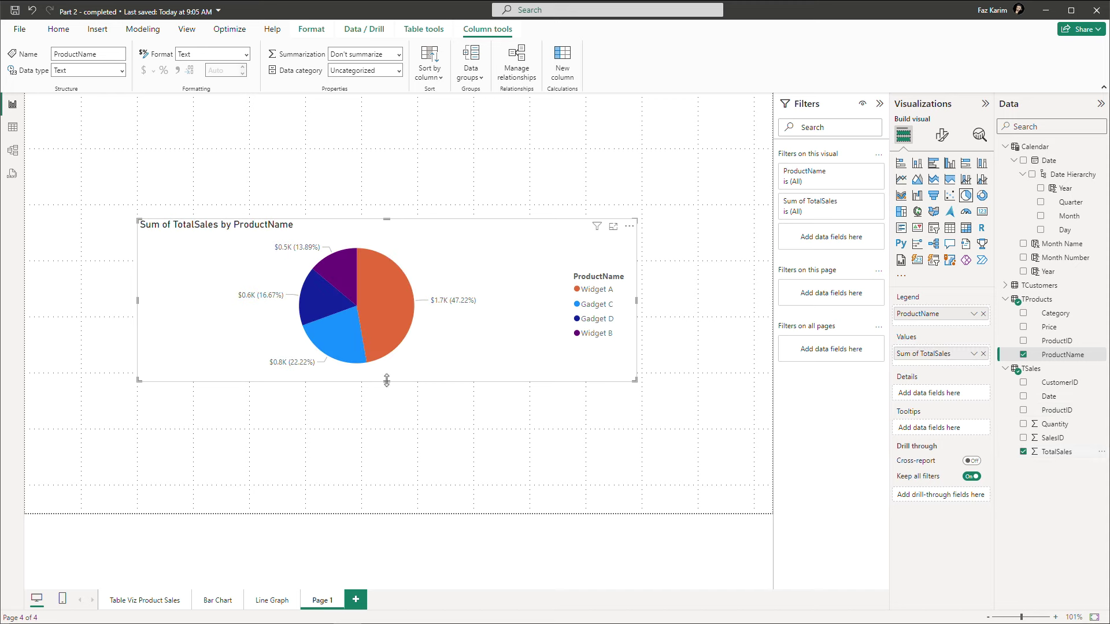
left_click_drag(386, 380, 376, 480)
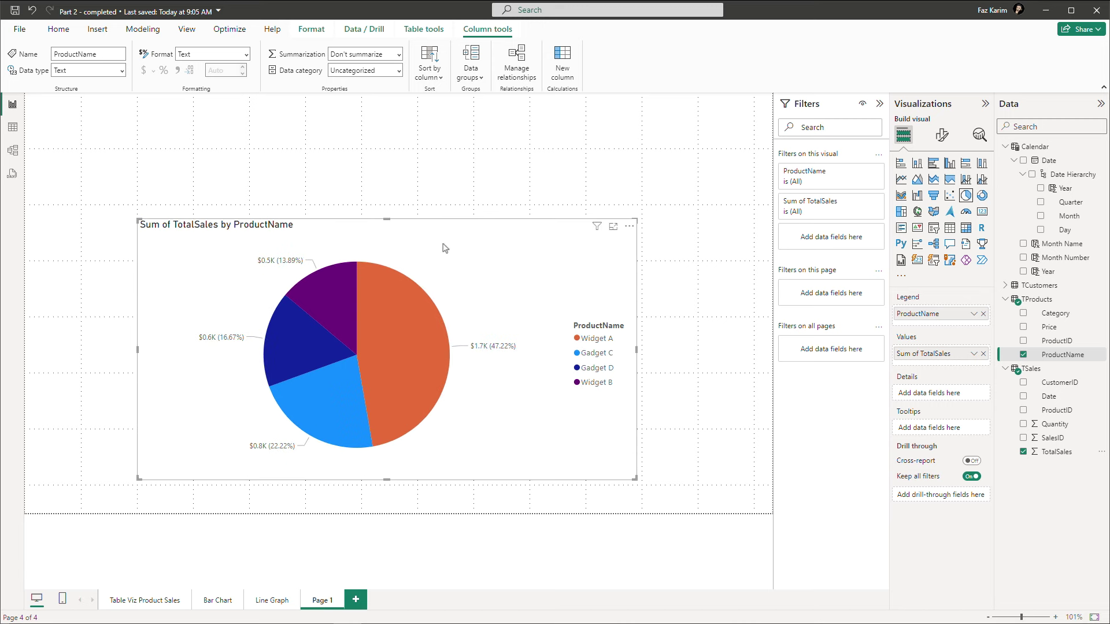
left_click_drag(387, 219, 312, 166)
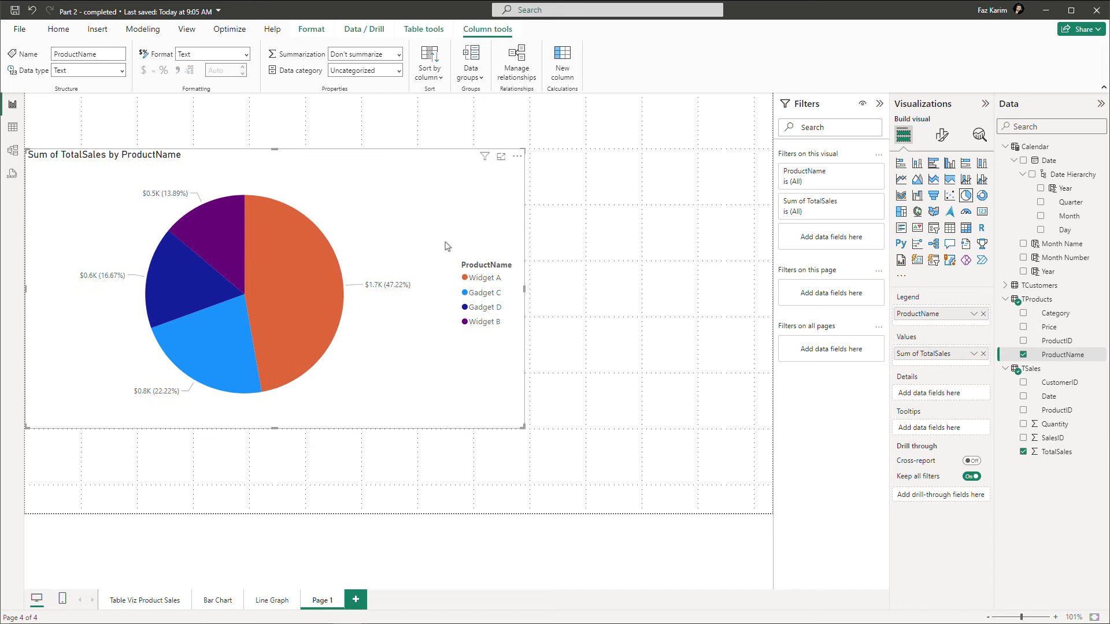
Step: Set the pie chart's legend position to Top center and move the chart to the middle of the page
left_click(942, 136)
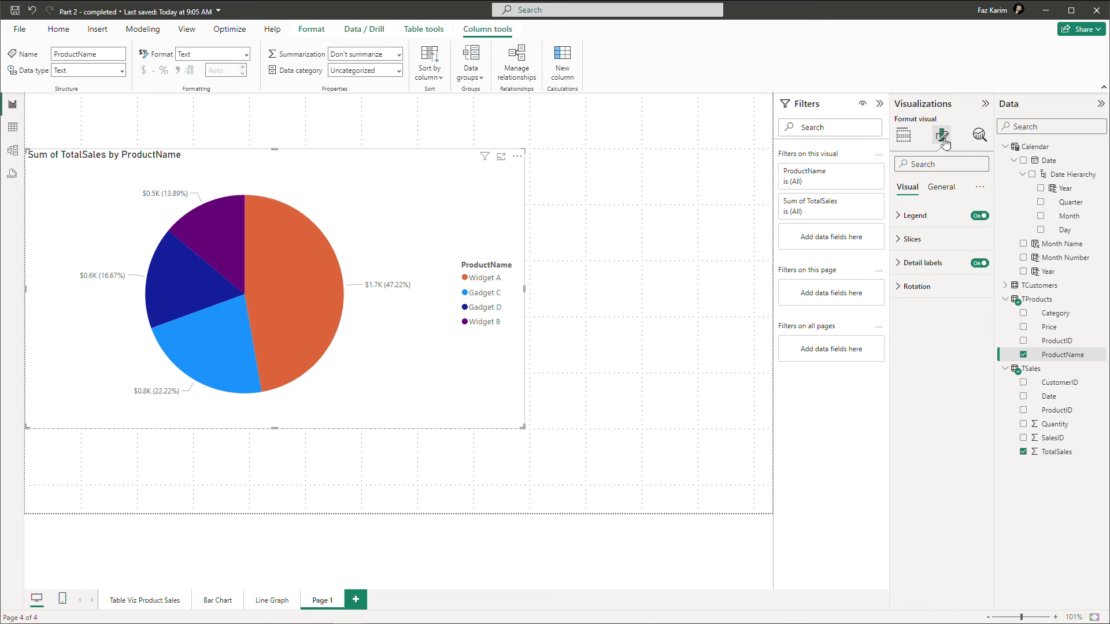
left_click(915, 216)
left_click(967, 277)
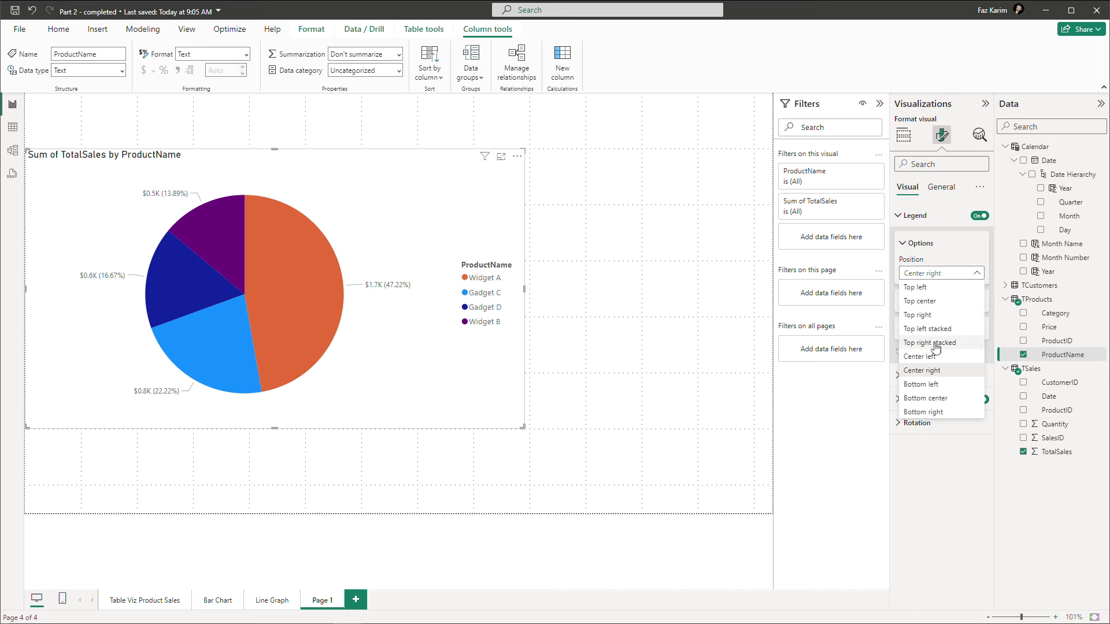
left_click(920, 301)
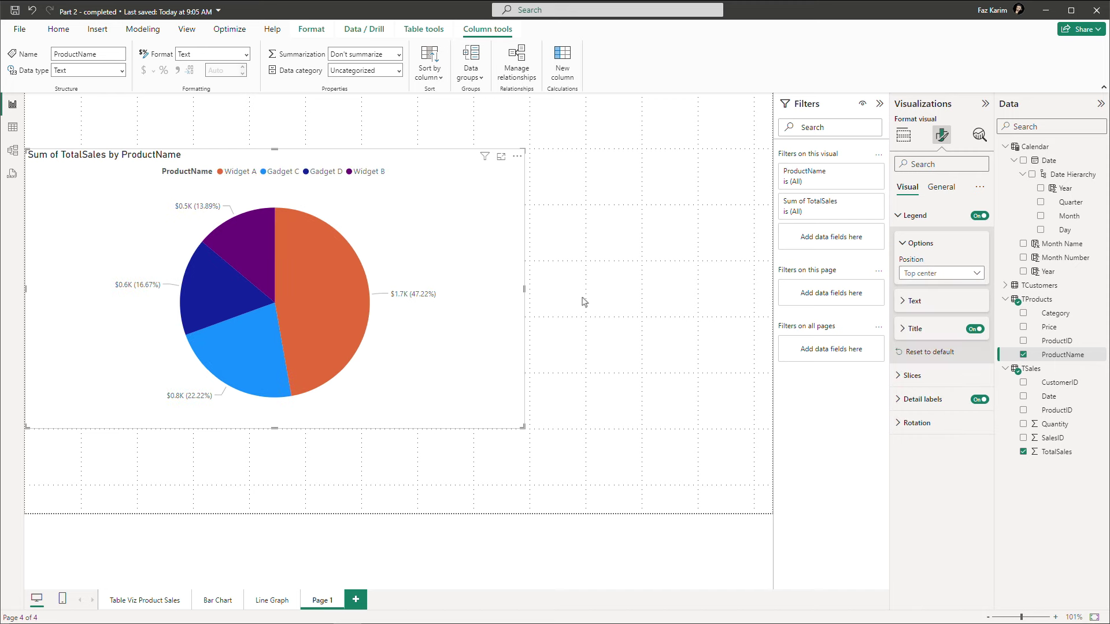
left_click_drag(211, 156, 345, 205)
left_click(448, 152)
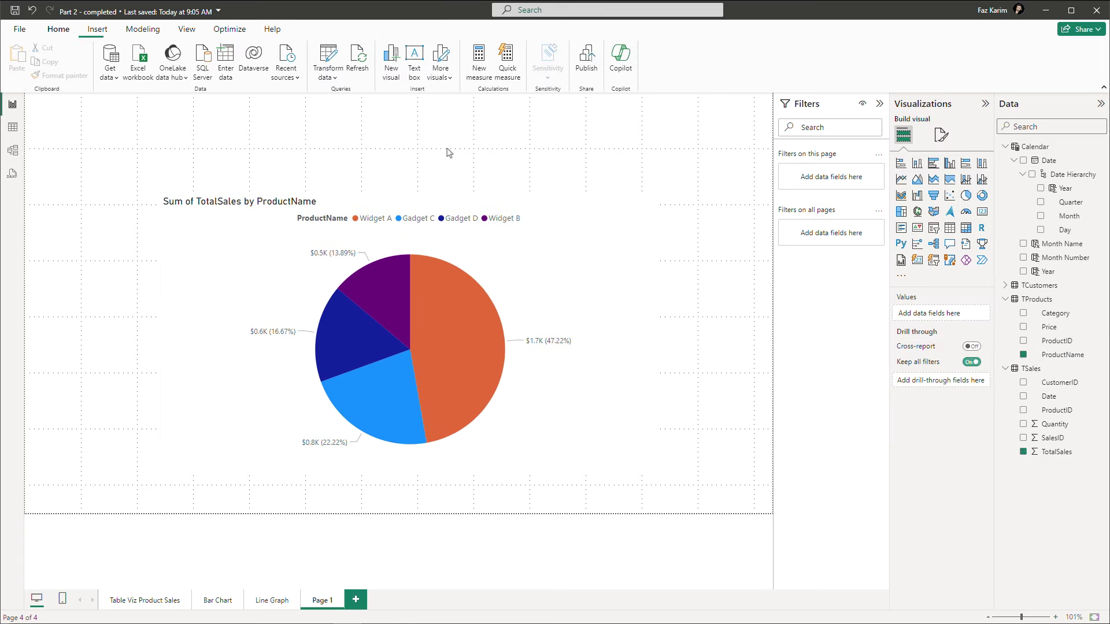
Step: Examine the slice color choices of the pie chart for Widget A, Gadget C, Gadget D and Widget B
left_click(941, 135)
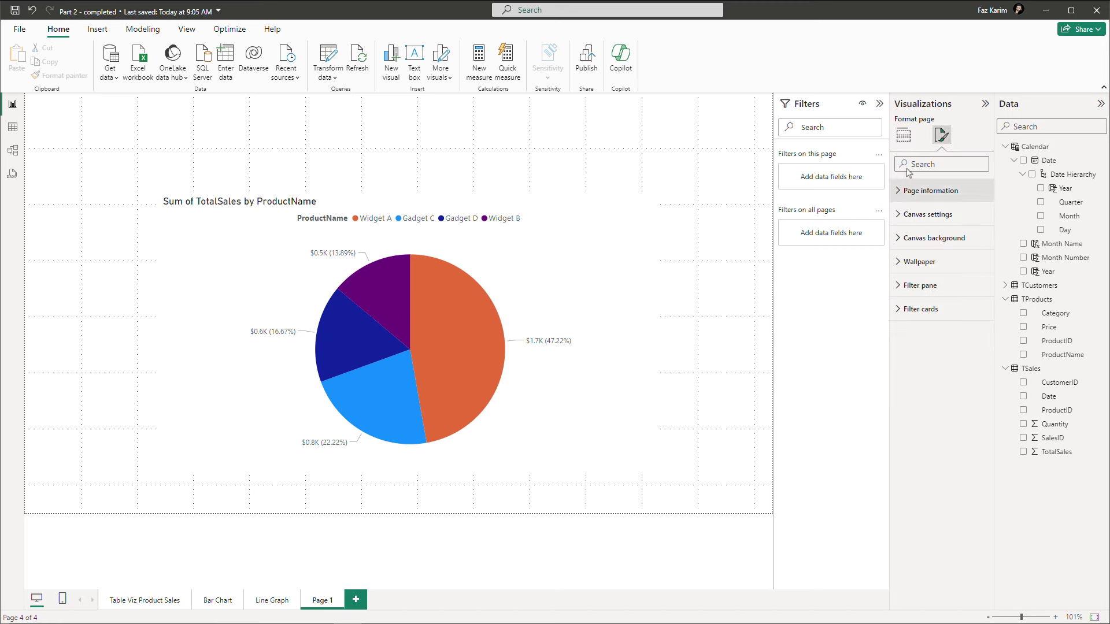
left_click(641, 254)
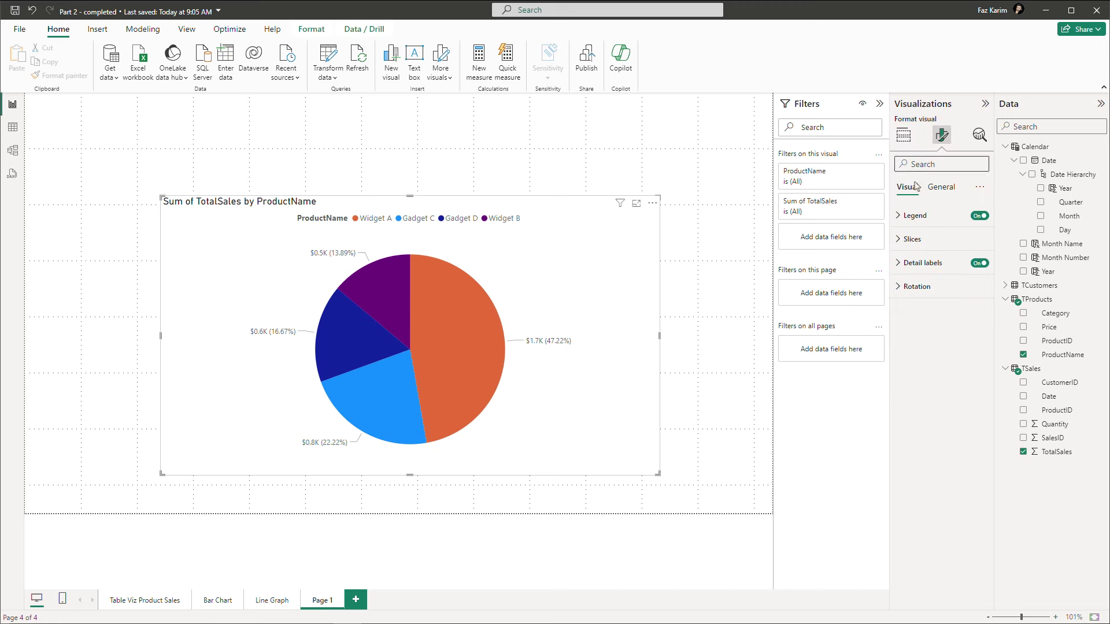
left_click(899, 240)
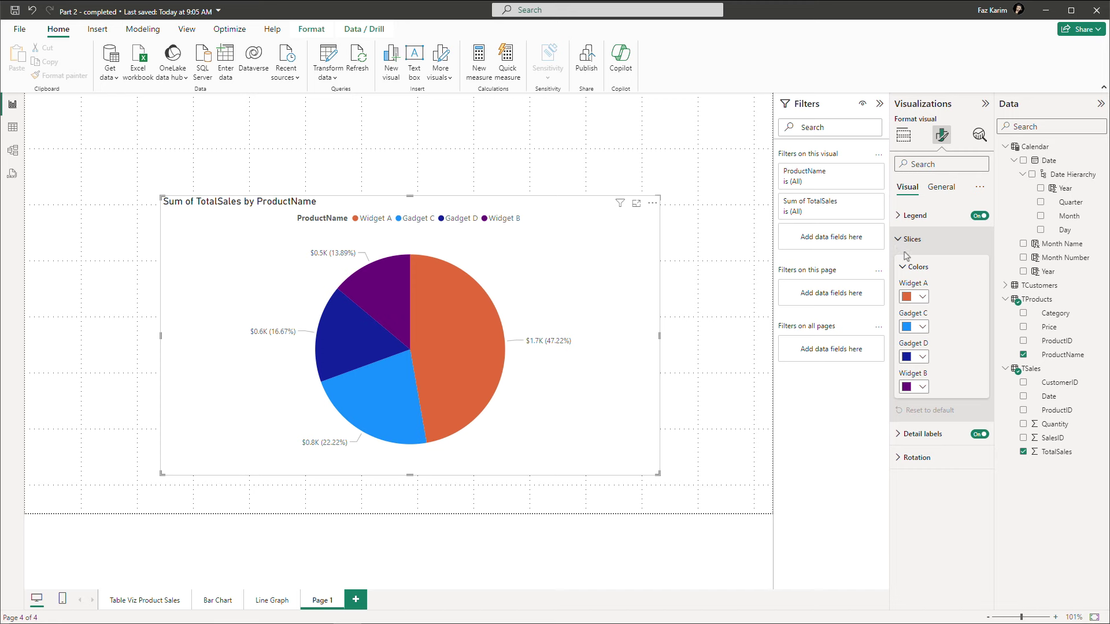
left_click(923, 297)
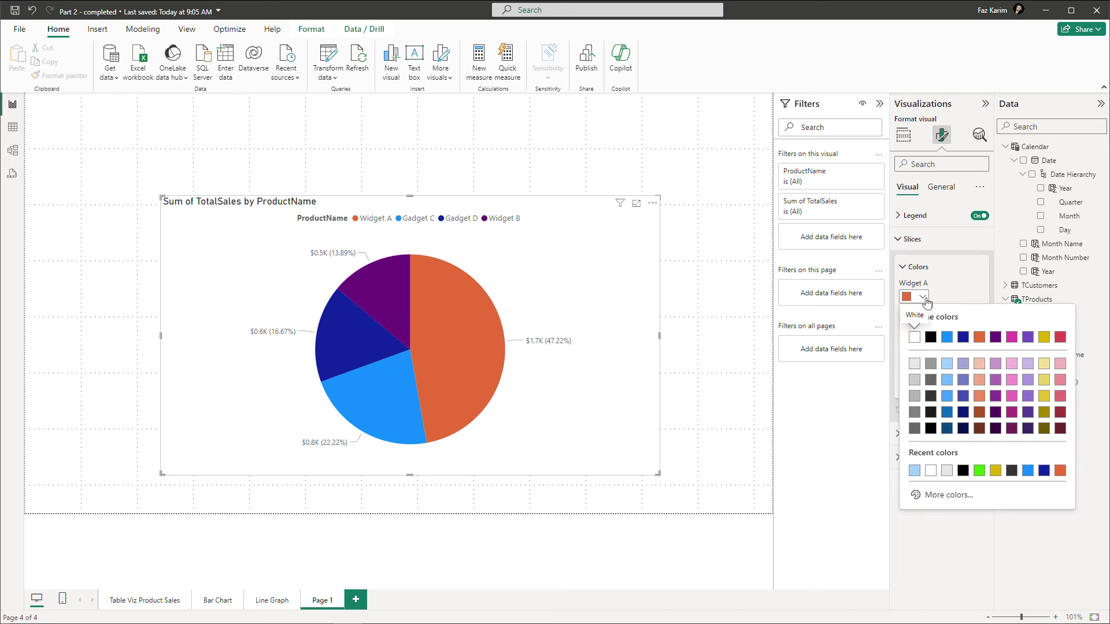
left_click(923, 297)
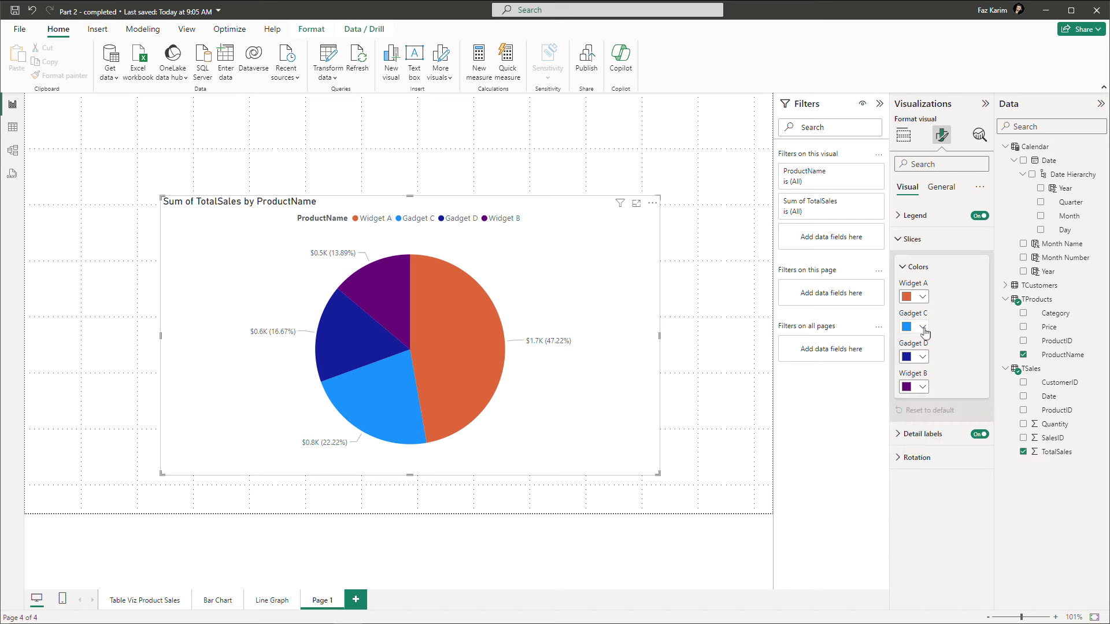
left_click(923, 328)
left_click(924, 329)
left_click(922, 358)
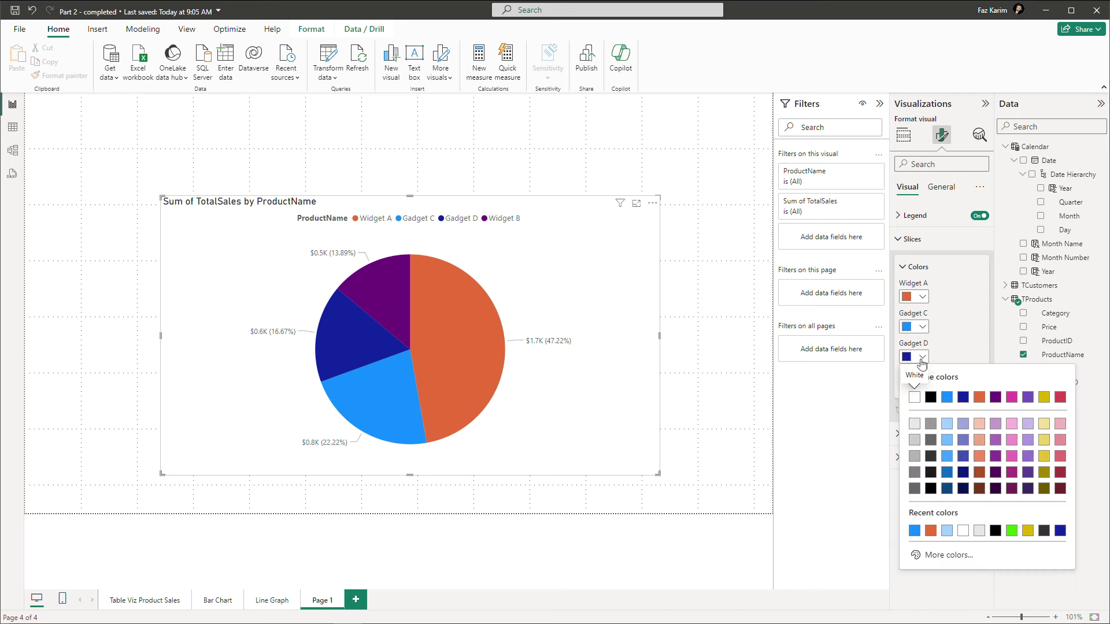
left_click(922, 360)
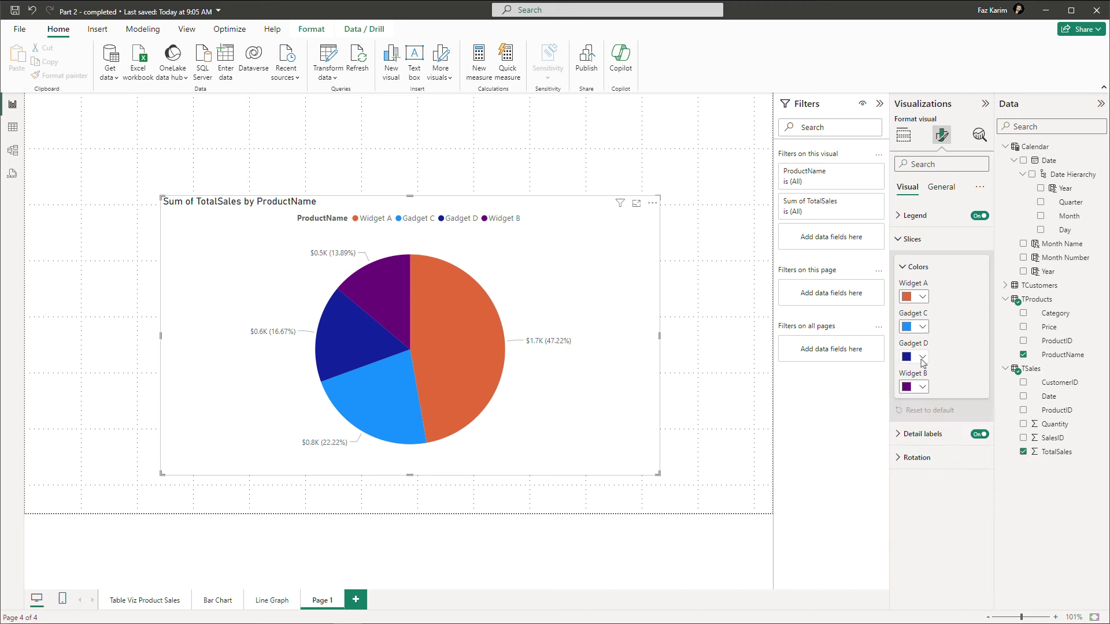
left_click(923, 388)
left_click(923, 388)
Step: Examine the position and label contents options for the pie chart's detail labels
left_click(898, 435)
scroll(897, 437, "down", 1)
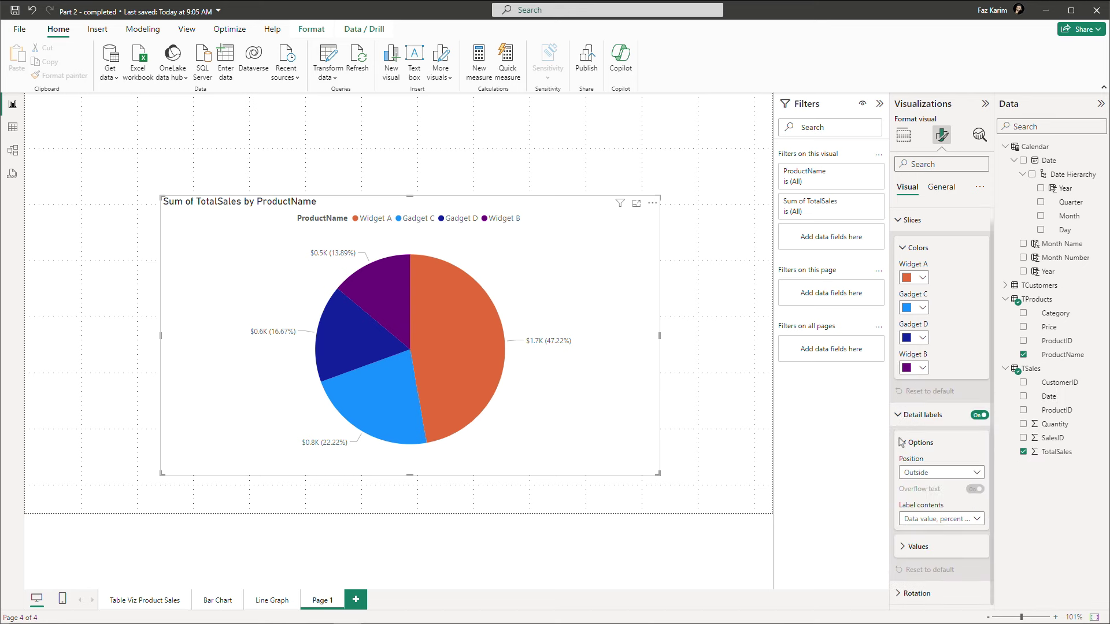
left_click(927, 472)
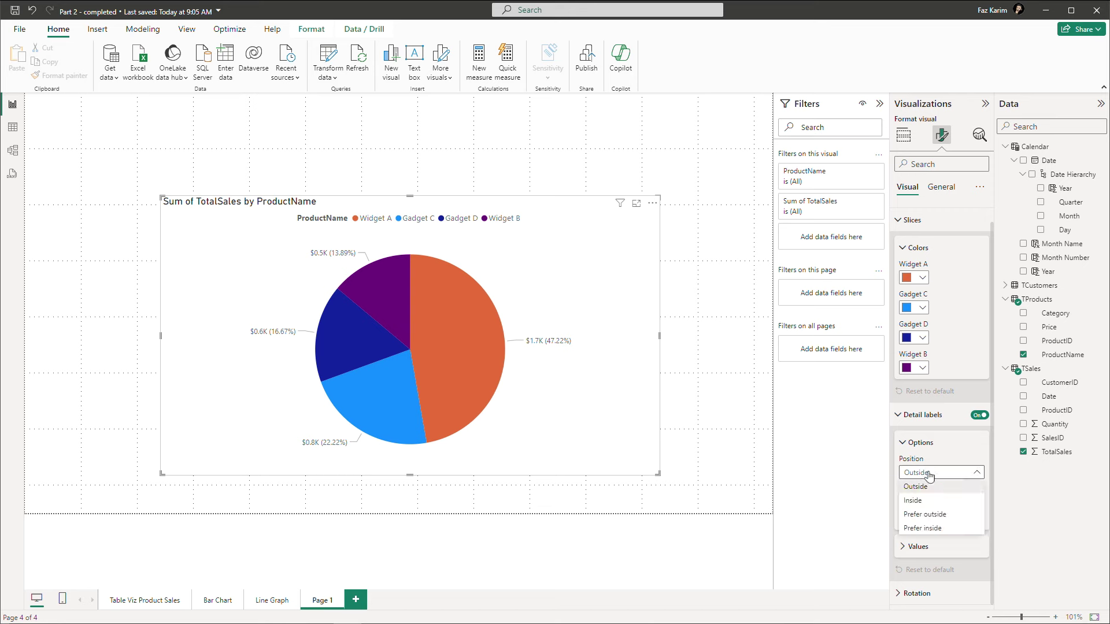
left_click(930, 477)
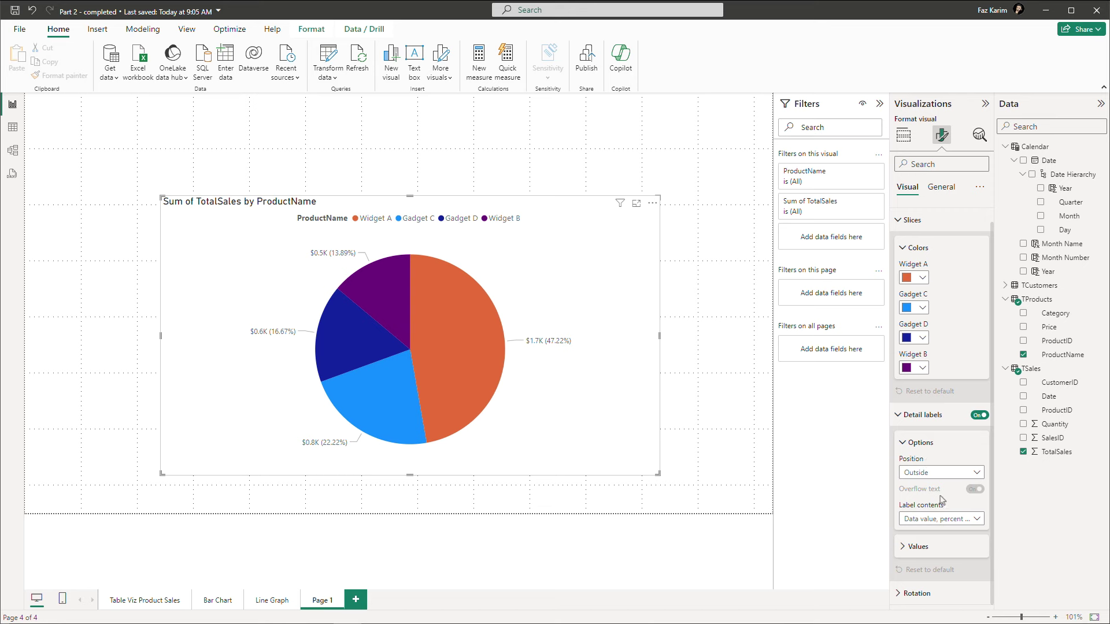
left_click(958, 519)
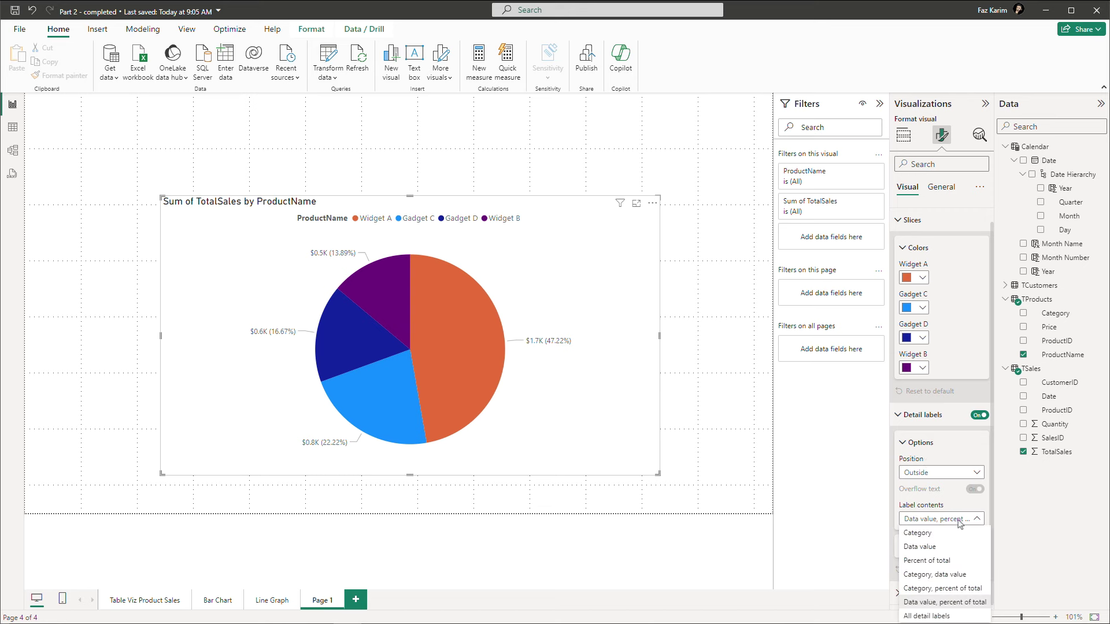
left_click(958, 521)
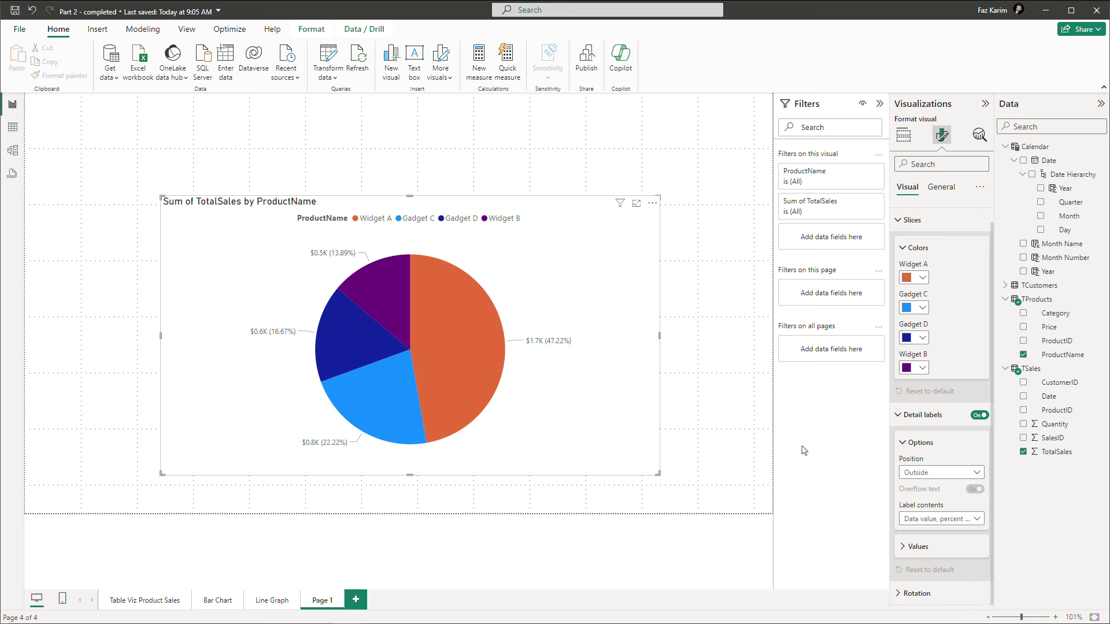
Step: Rename the current report page as Pie Chart
left_click(703, 415)
left_click(604, 231)
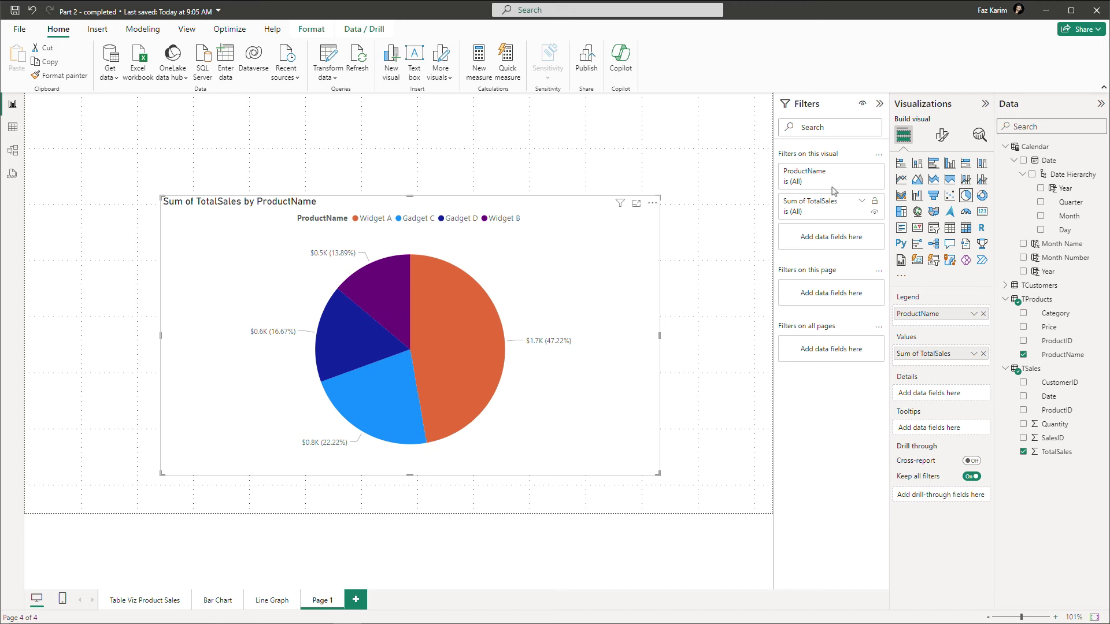
left_click(719, 187)
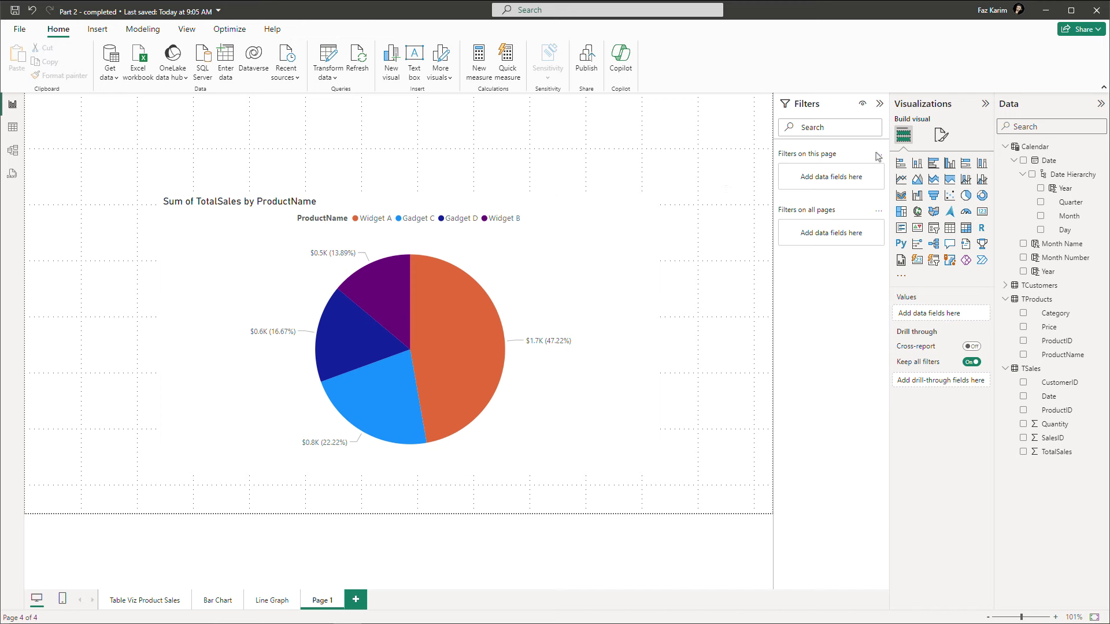
left_click(941, 135)
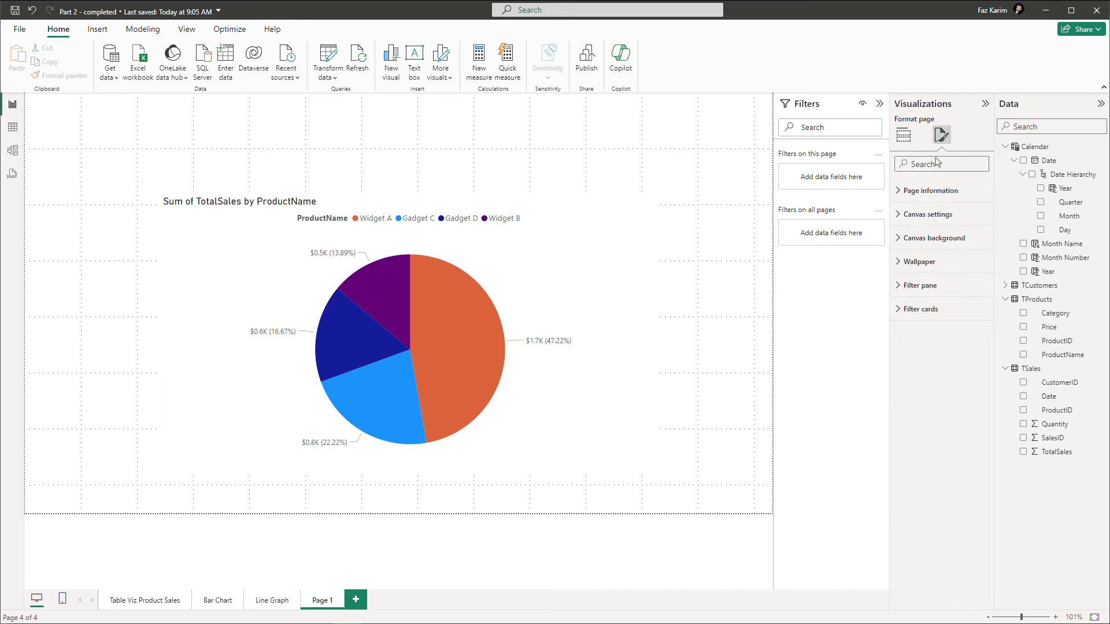
left_click(931, 192)
left_click(940, 230)
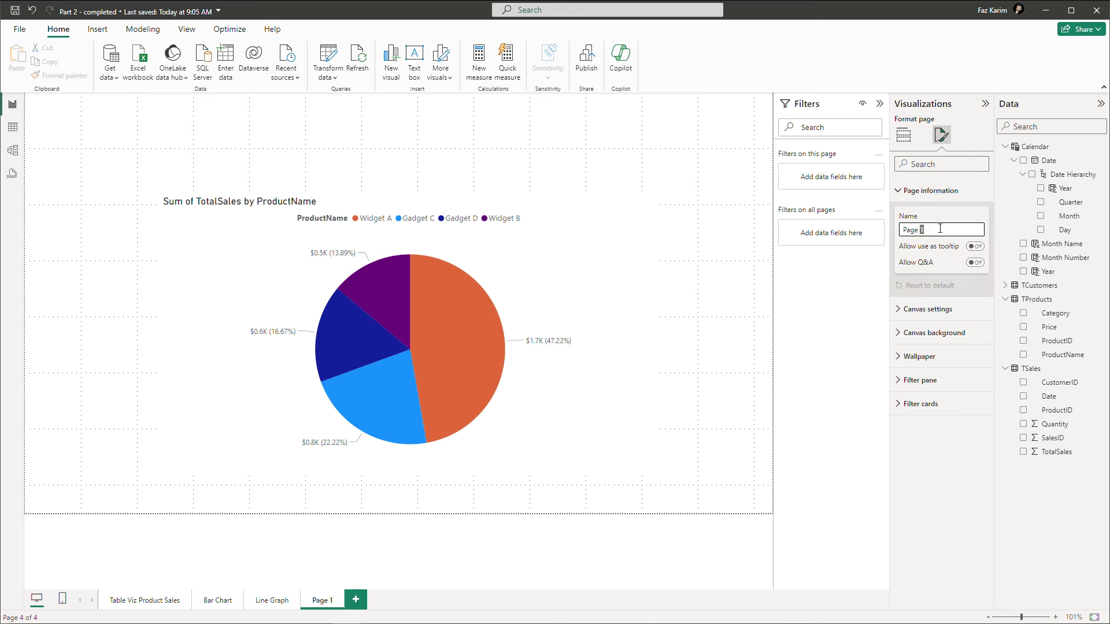
key("BackSpace")
key("BackSpace")
key("BackSpace")
key("BackSpace")
key("BackSpace")
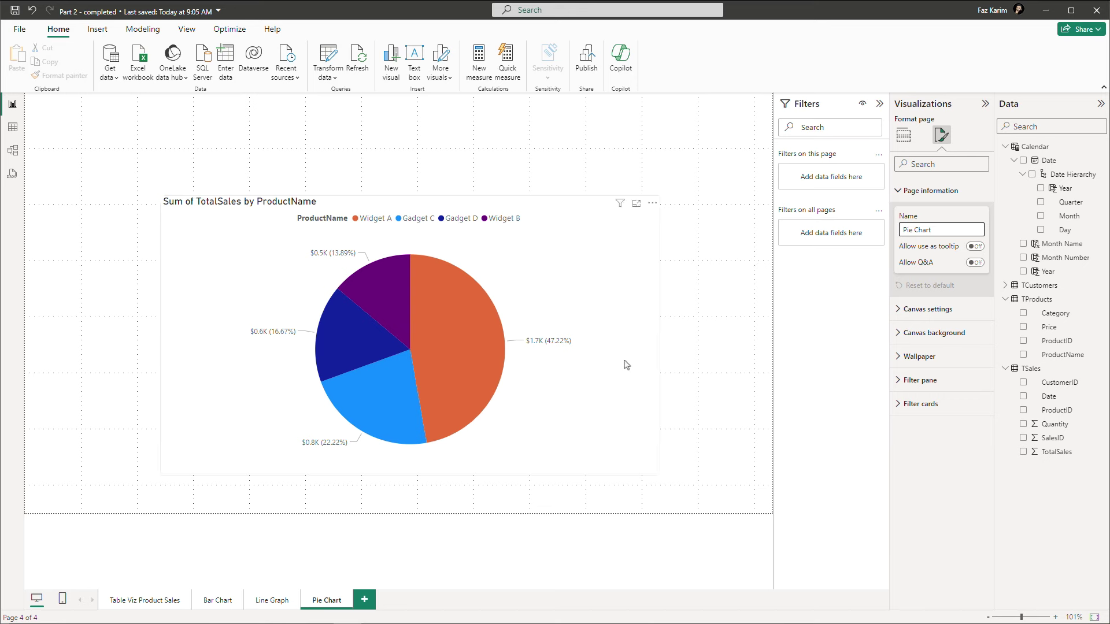
Step: Add a ProductName slicer above the pie chart and widen it slightly
left_click(744, 274)
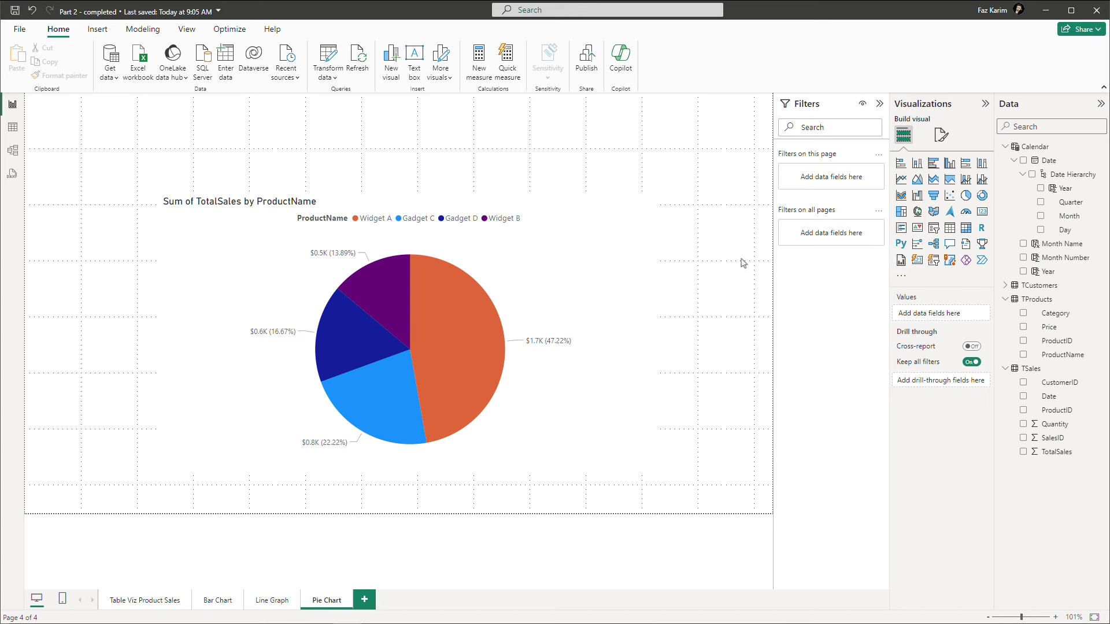
left_click(934, 232)
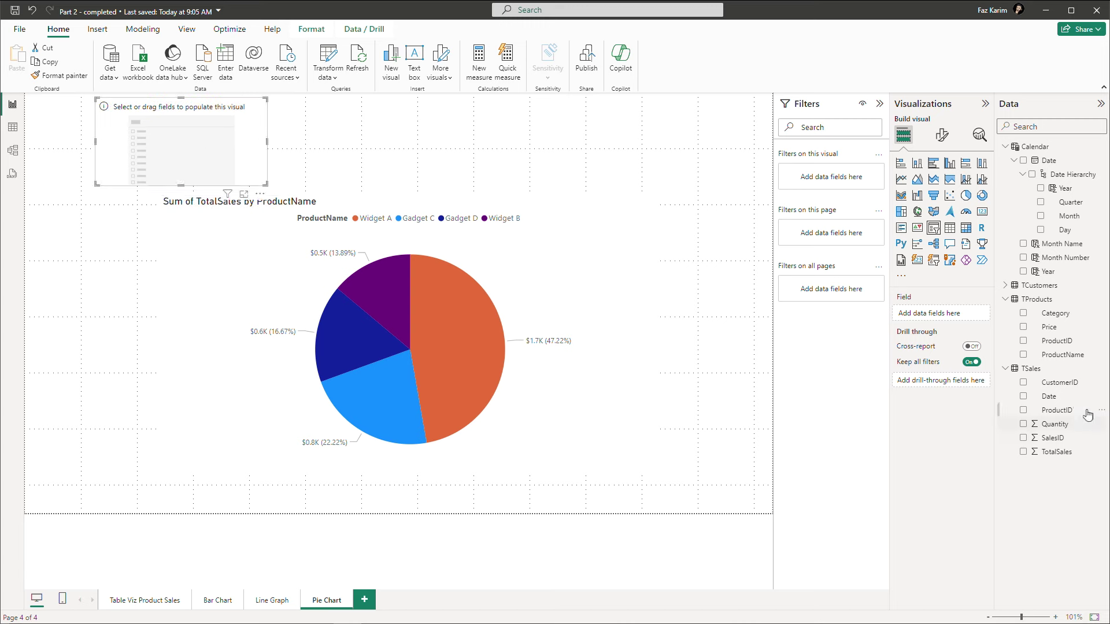
left_click_drag(1034, 359, 910, 315)
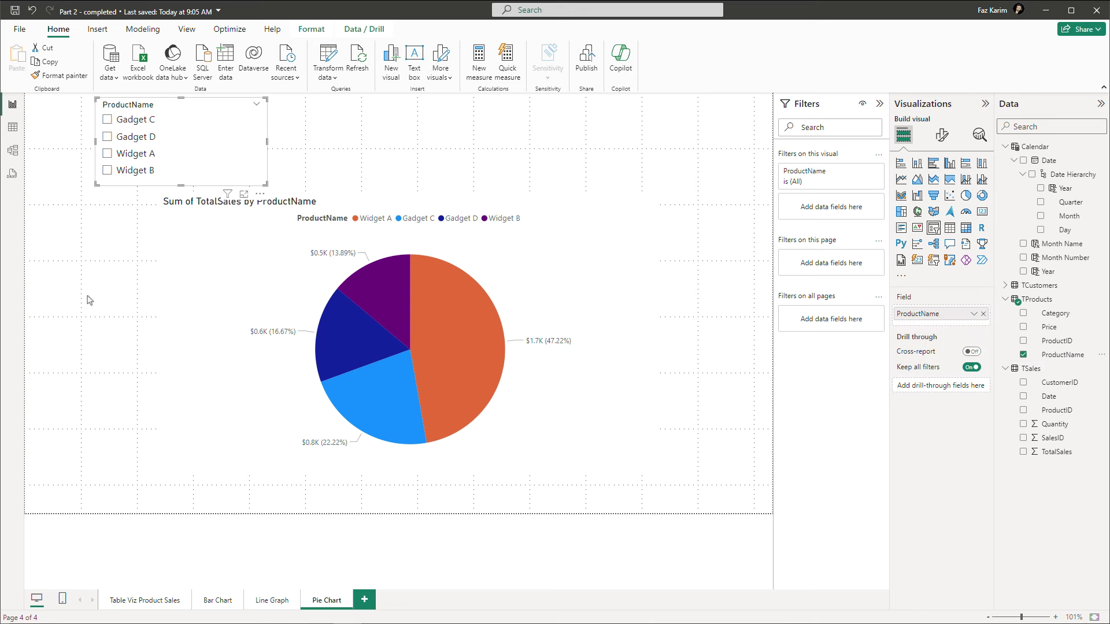
left_click_drag(266, 142, 293, 150)
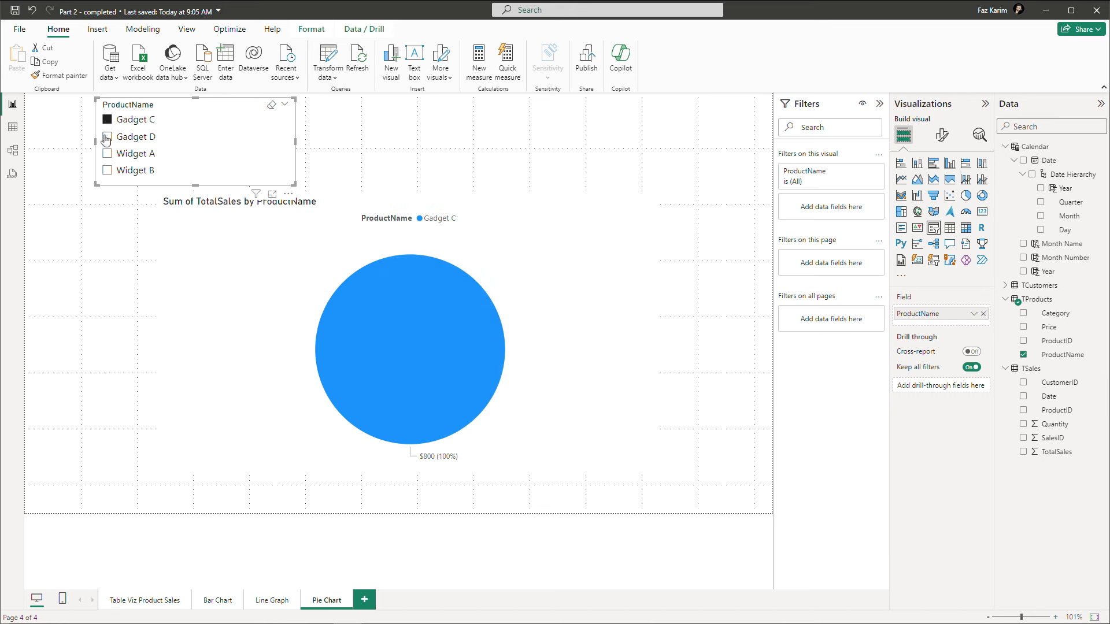
Step: Try filtering the pie chart by single and multiple products in the ProductName slicer, and clear all selections
left_click(107, 137)
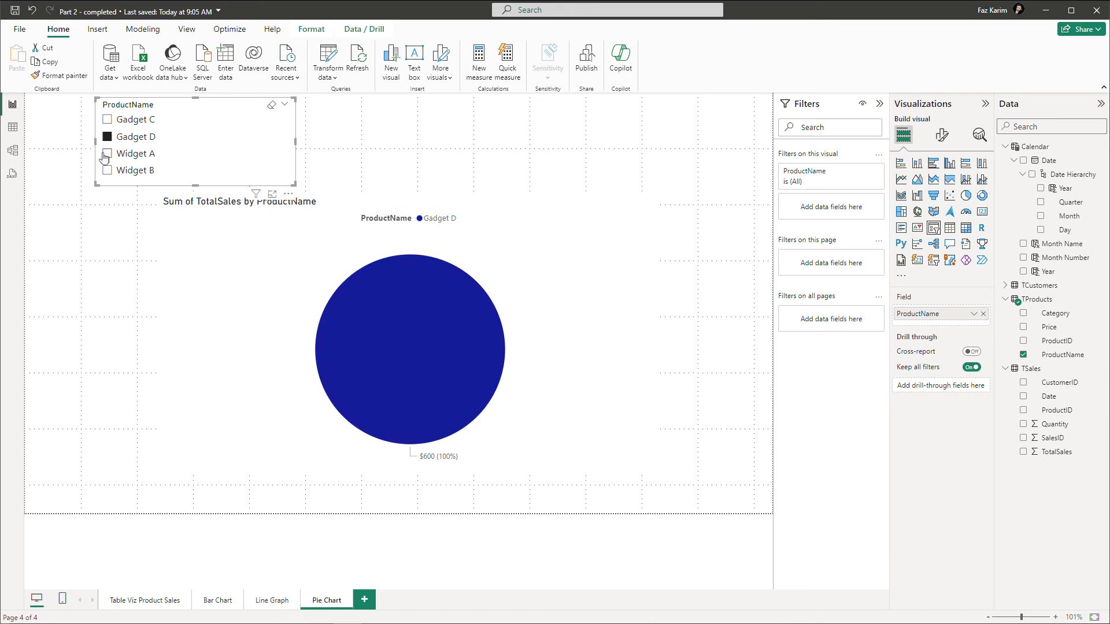
left_click(107, 154)
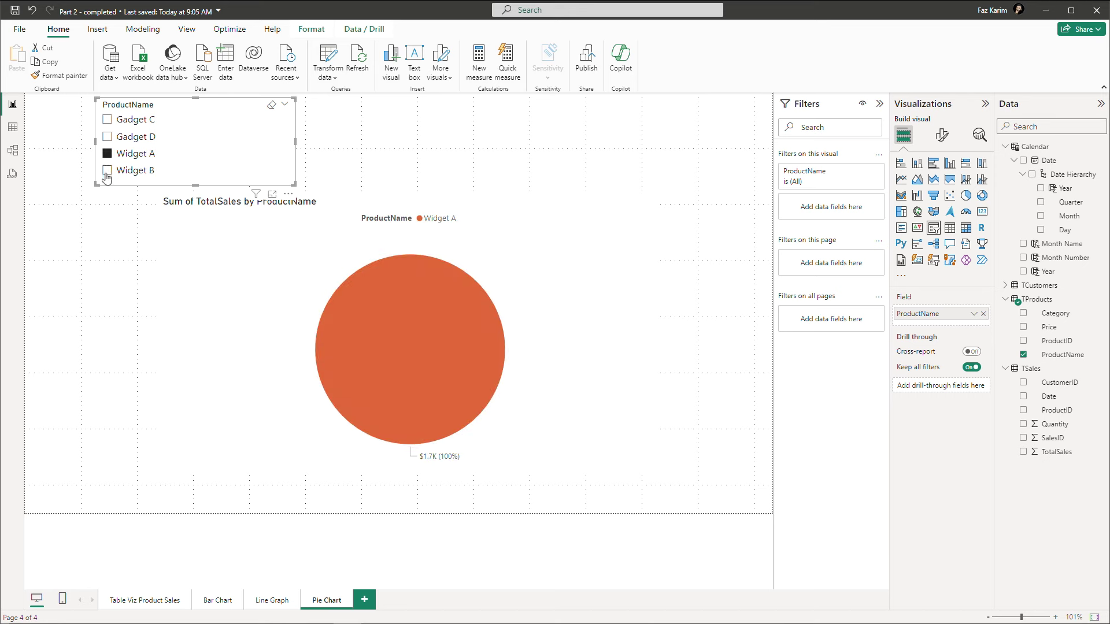
left_click(107, 171, "ctrl")
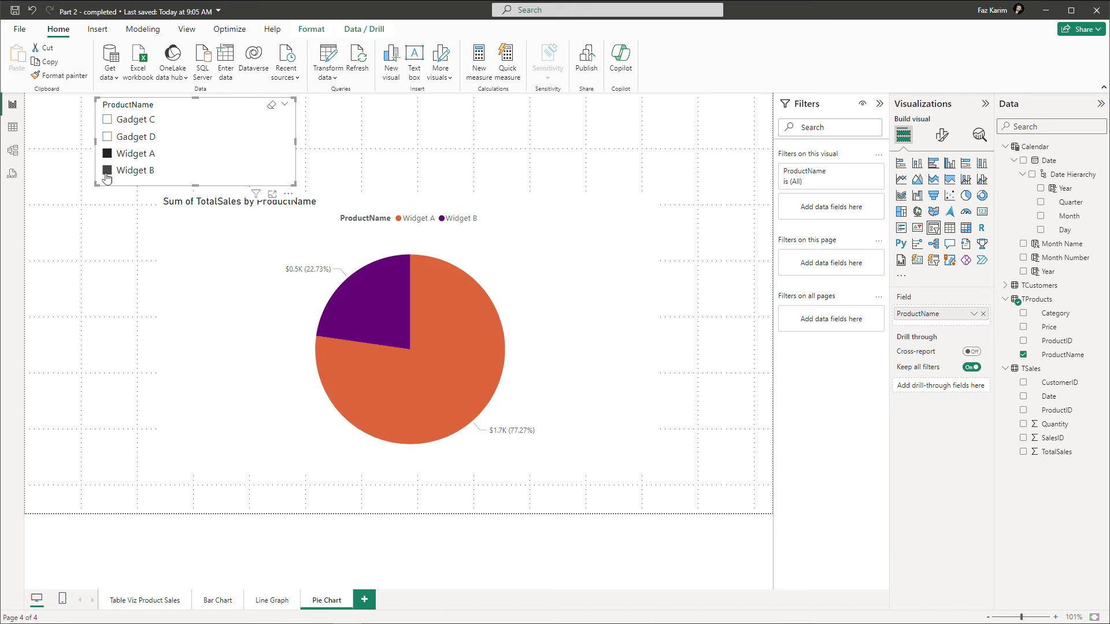
left_click(106, 137, "ctrl")
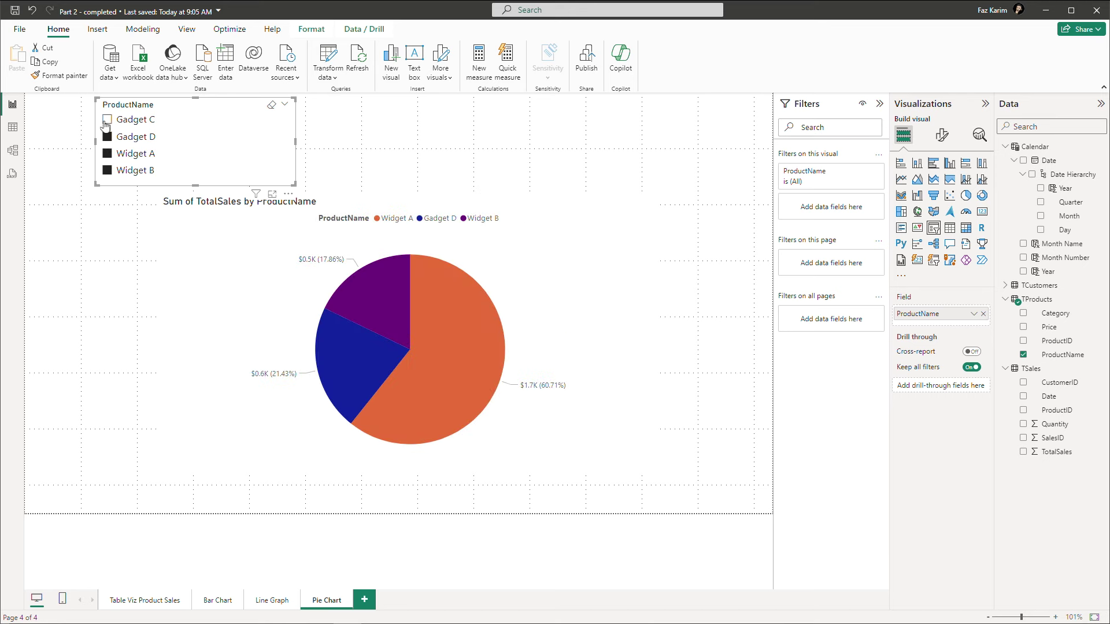
left_click(107, 120, "ctrl")
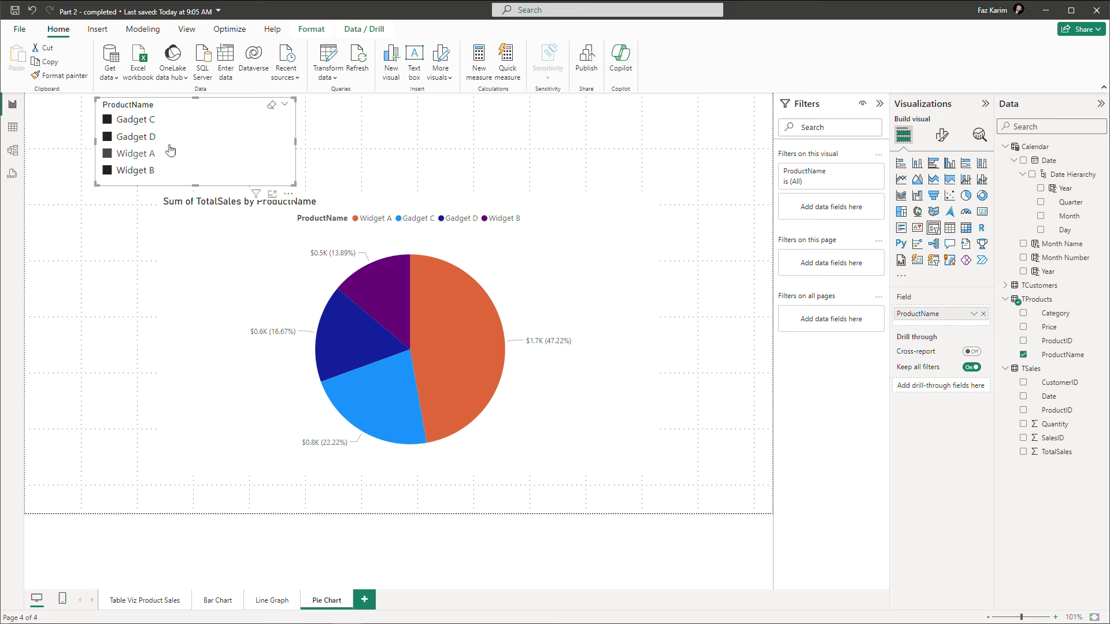
left_click(271, 106)
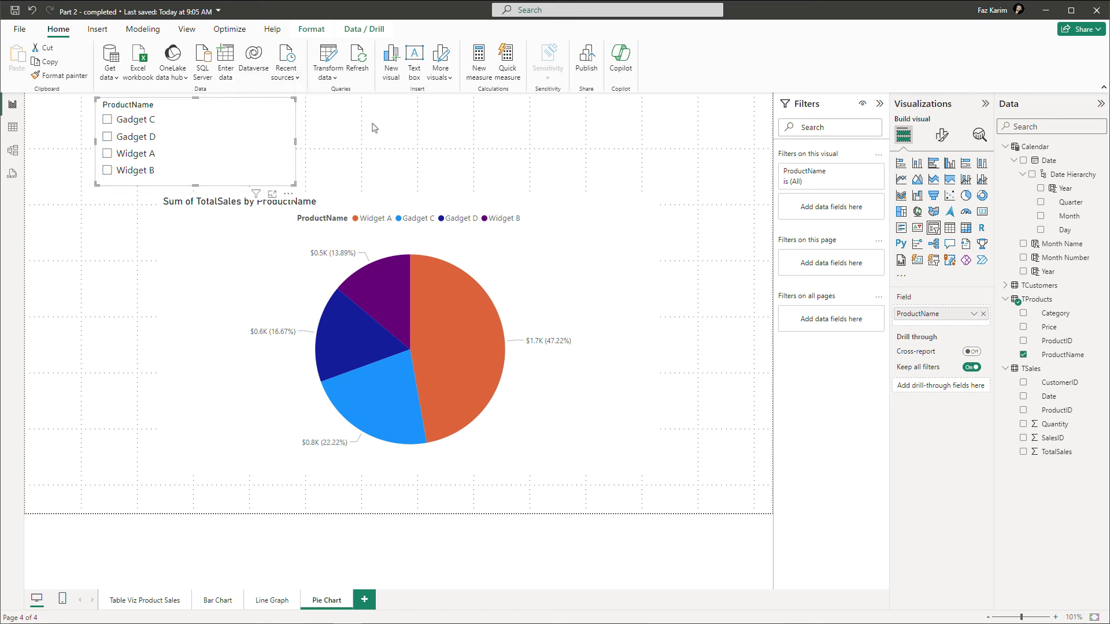
Step: Set the ProductName slicer's style to Tile and widen it across nearly the full report page
left_click(942, 143)
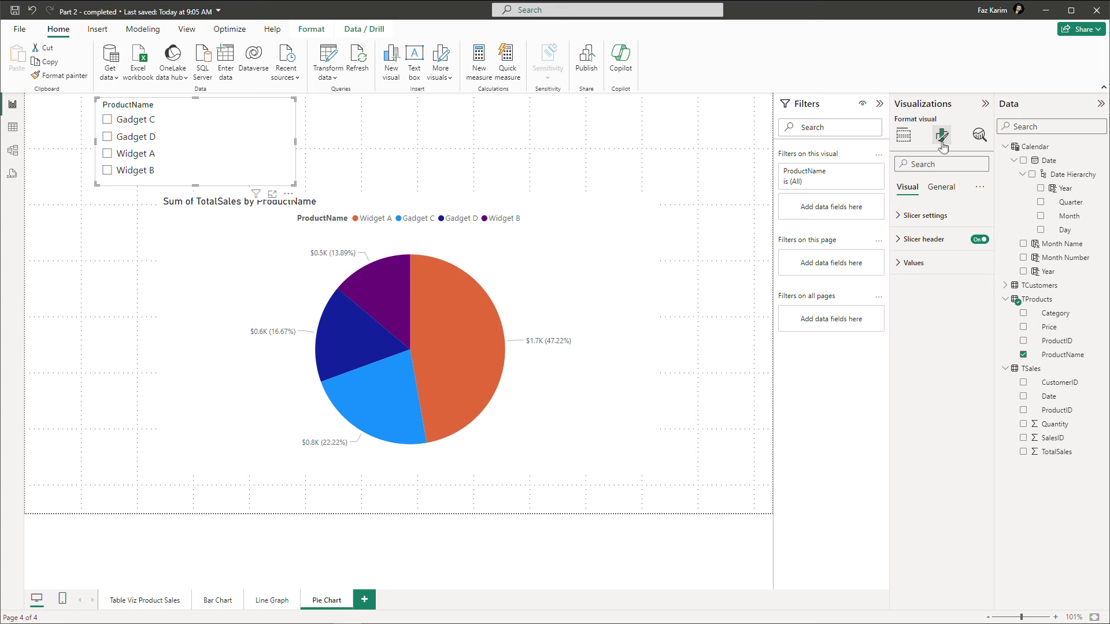
left_click(898, 218)
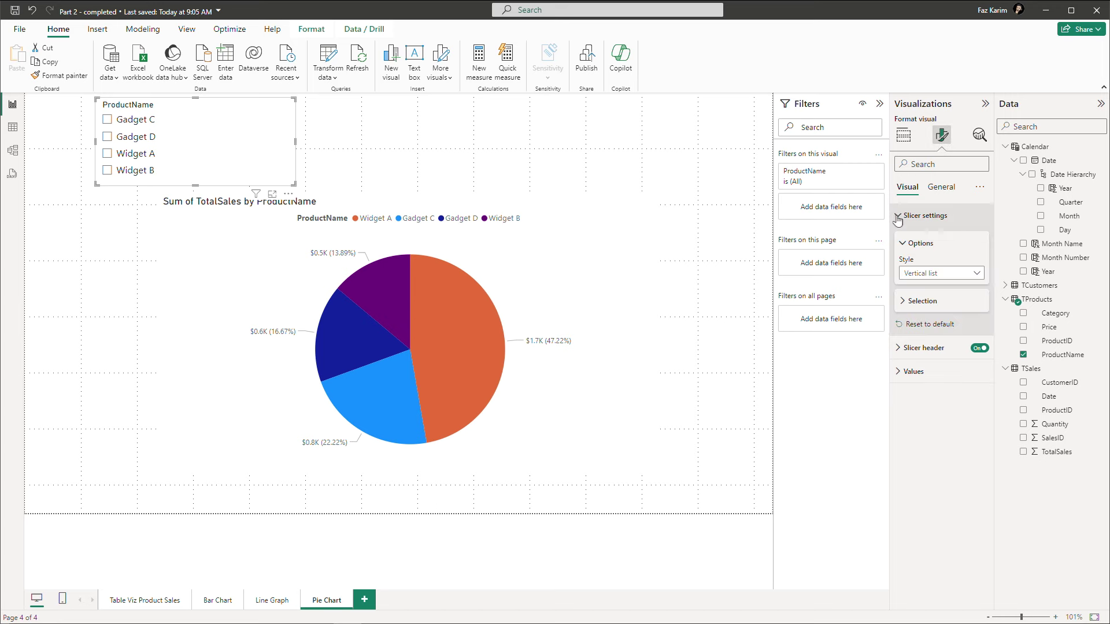
left_click(918, 275)
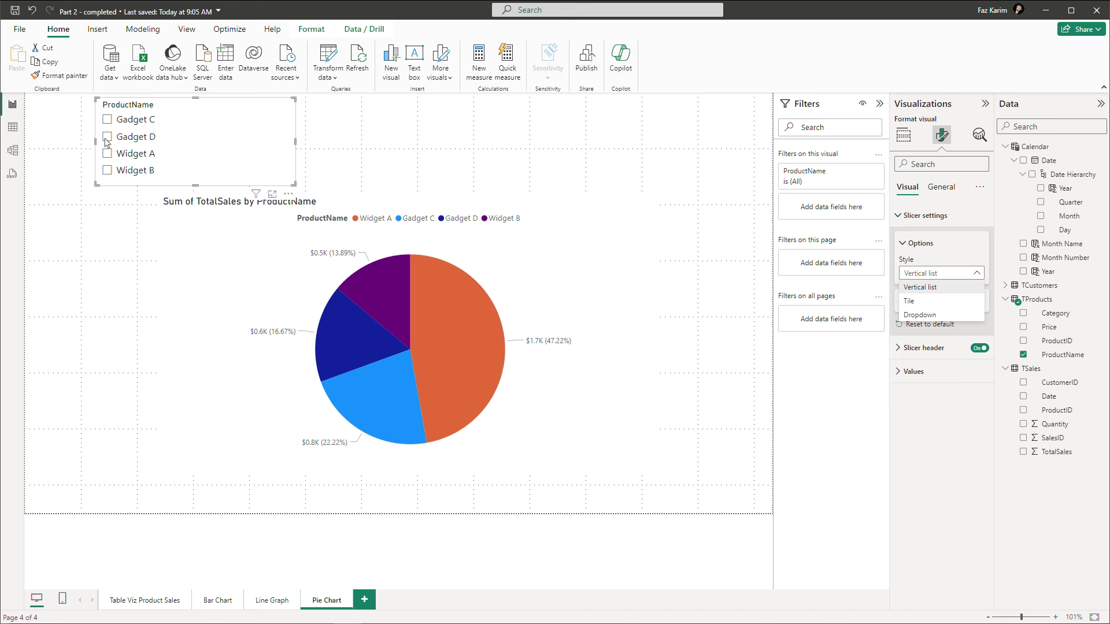
left_click(920, 302)
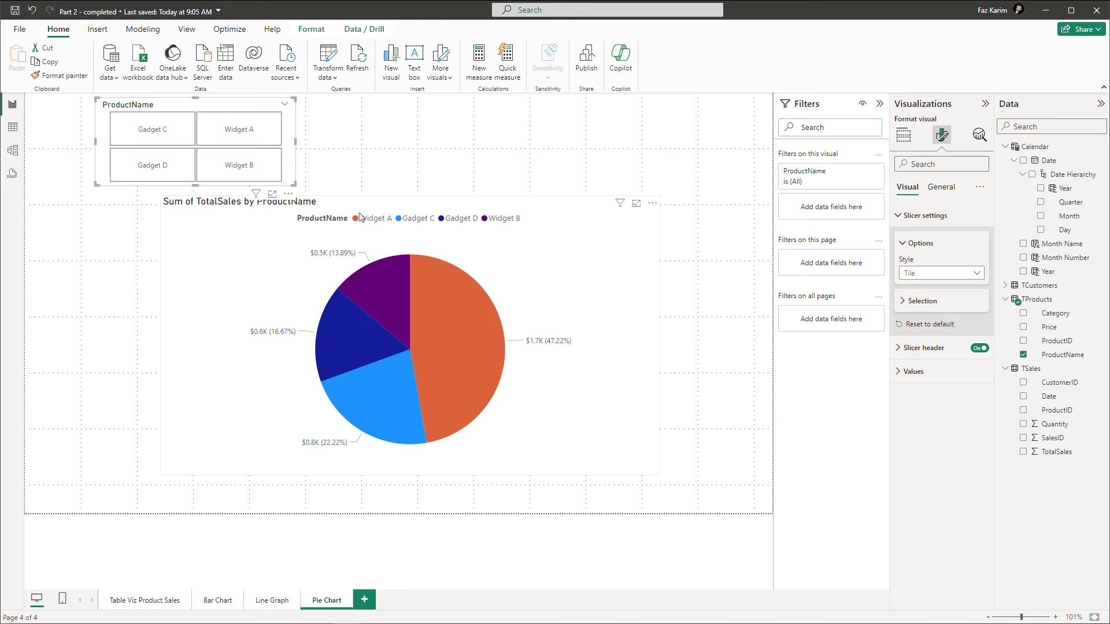
left_click_drag(294, 141, 746, 154)
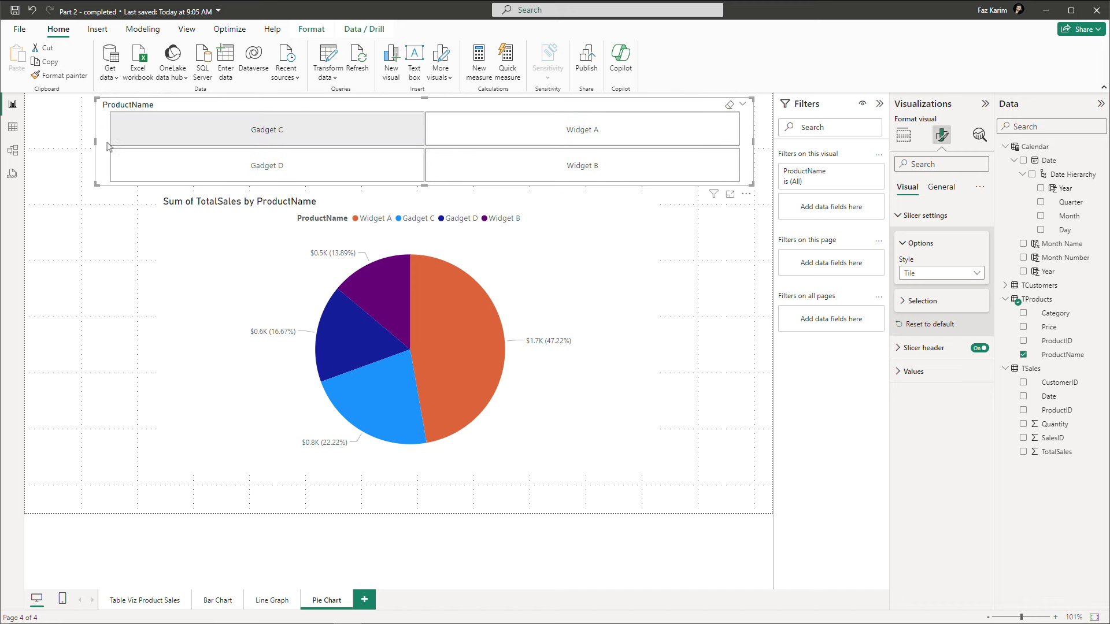
left_click_drag(96, 142, 44, 142)
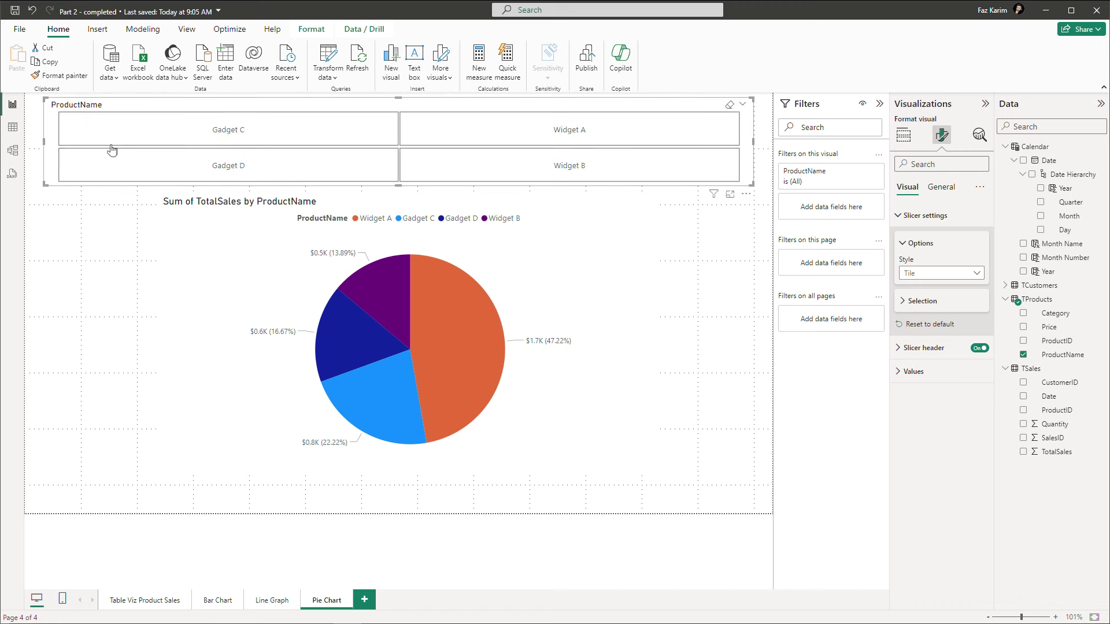
Step: Turn on the "Select all" option for the ProductName slicer and use it to select every product
left_click(905, 302)
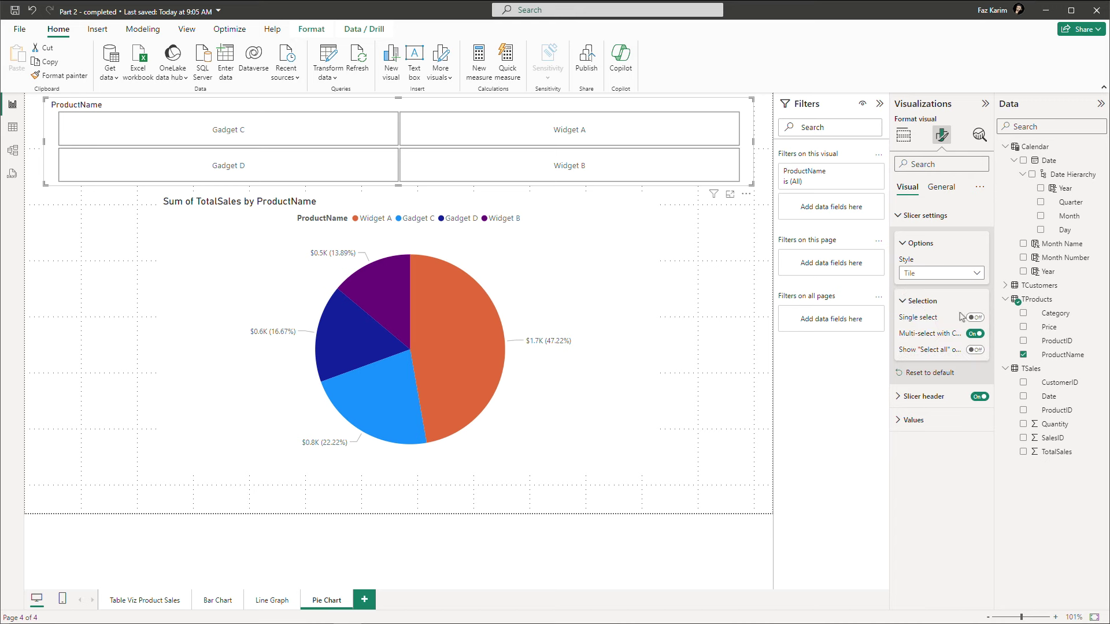
left_click(975, 349)
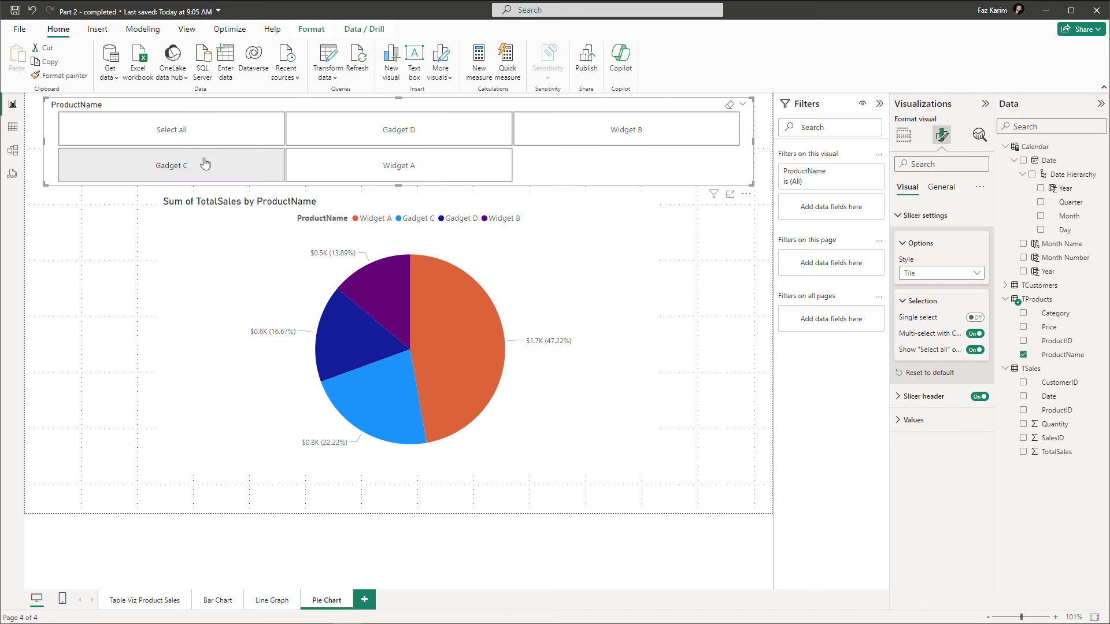
left_click(364, 142)
left_click(241, 177)
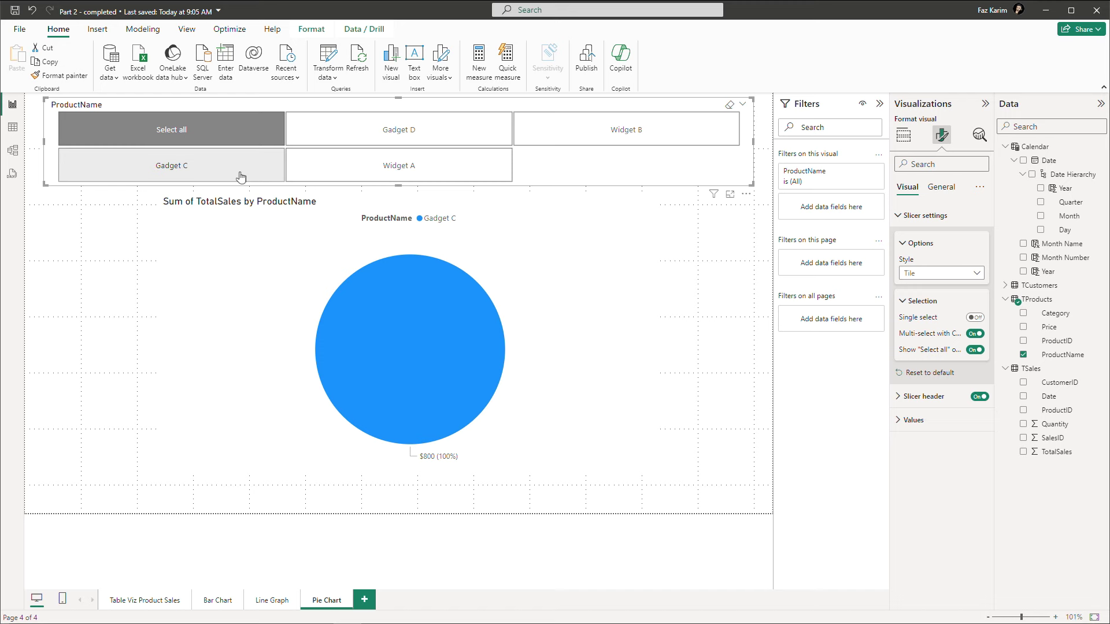
left_click(250, 138)
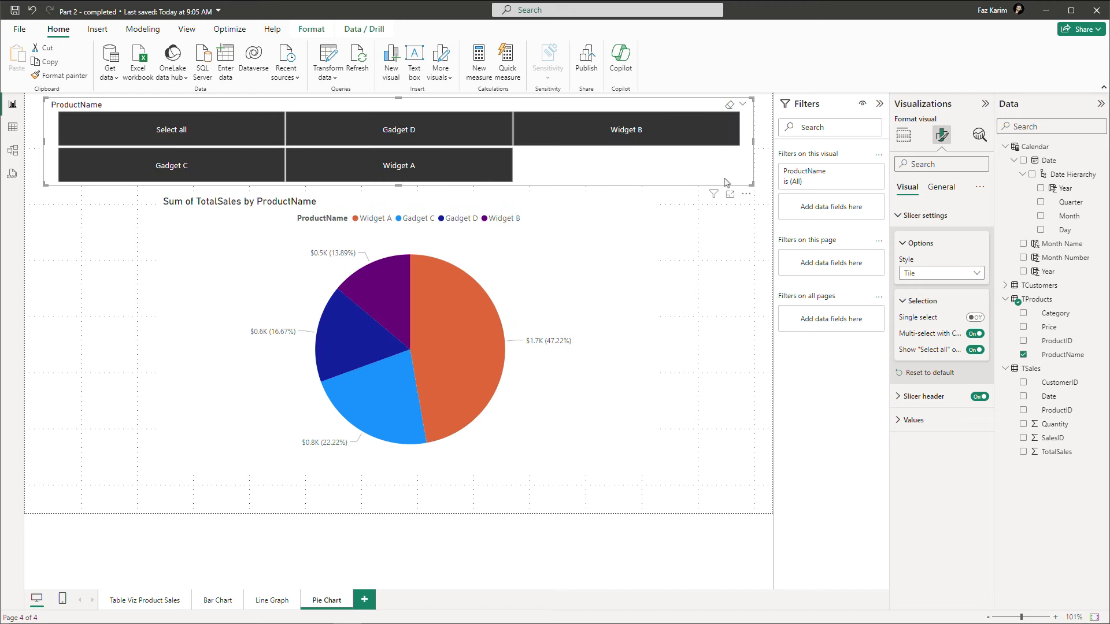
Step: Set the product slicer's header title to "Select Product Names" and add a search box to the slicer
left_click(897, 399)
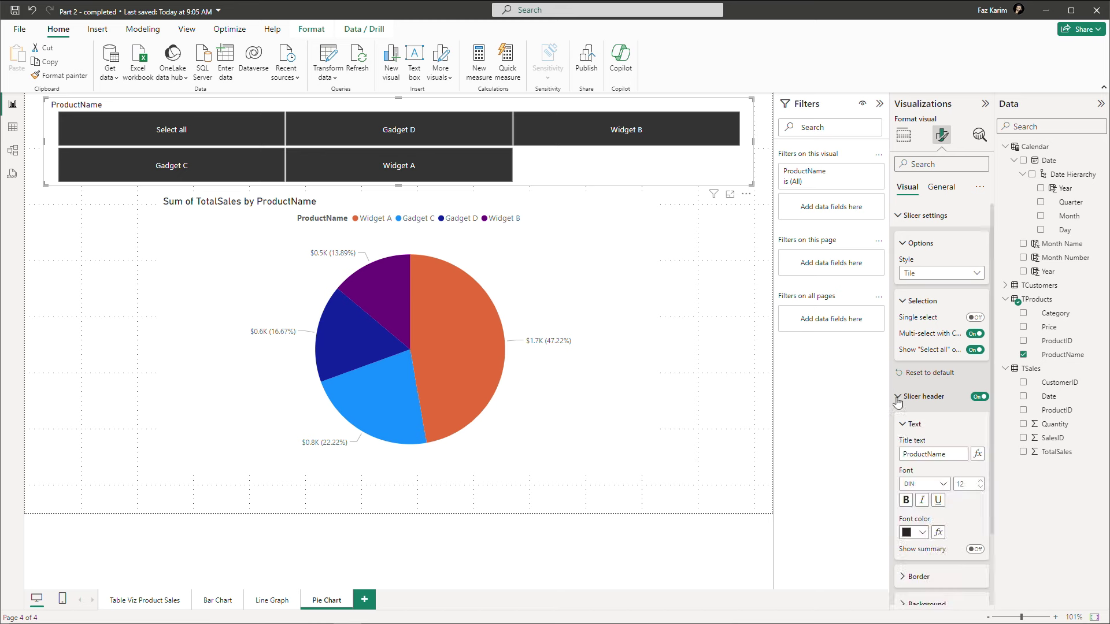
double_click(944, 454)
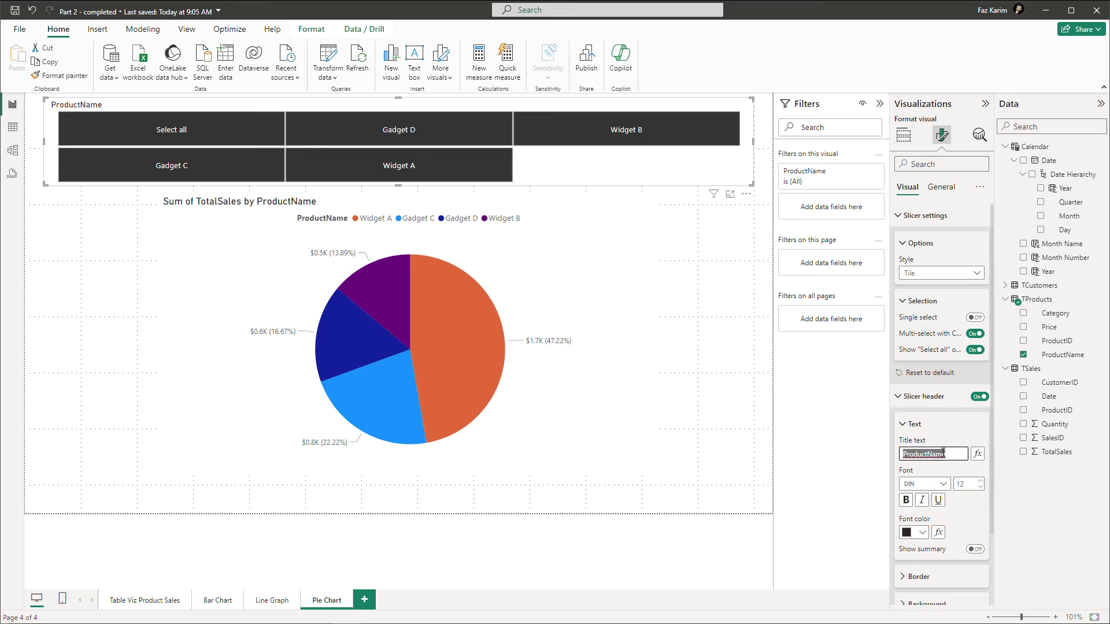
key("BackSpace")
type("Se")
type("lect Product Names")
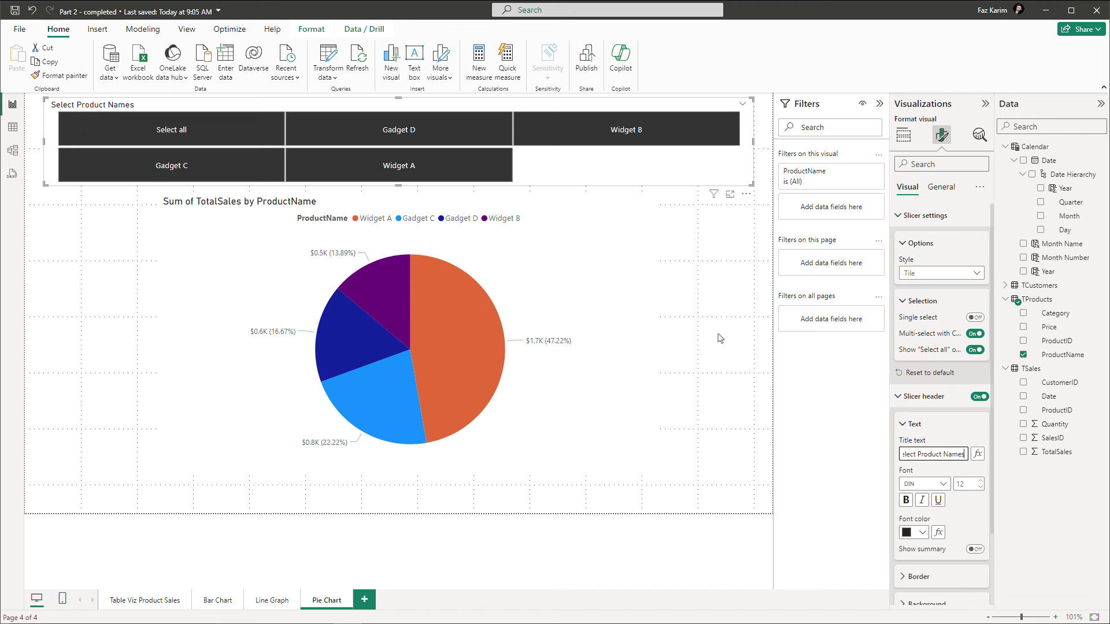
left_click(899, 215)
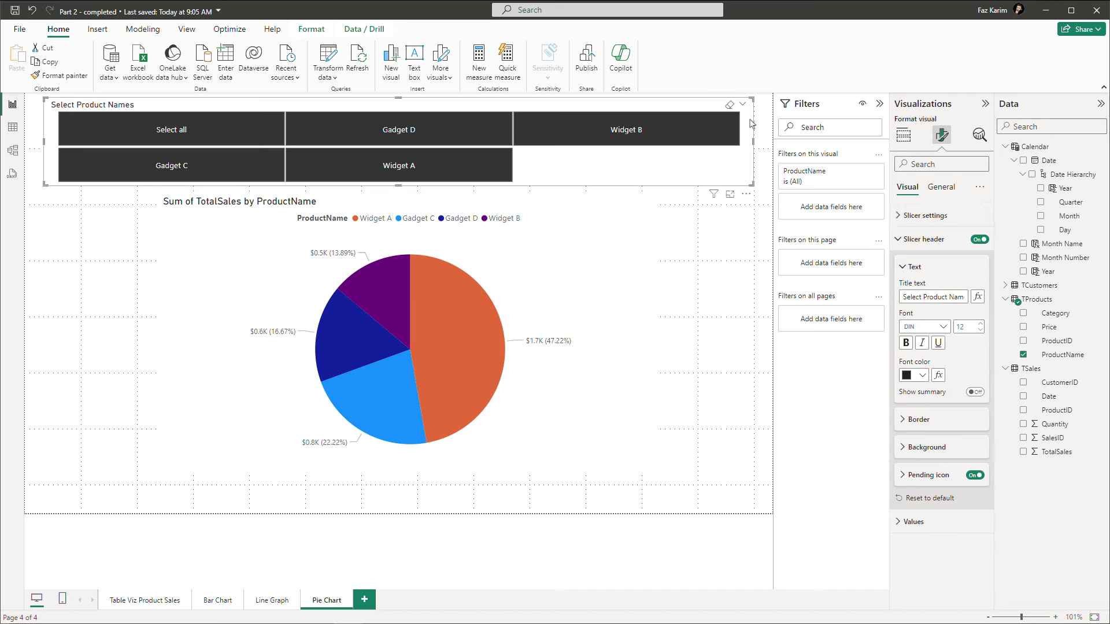
left_click(746, 198)
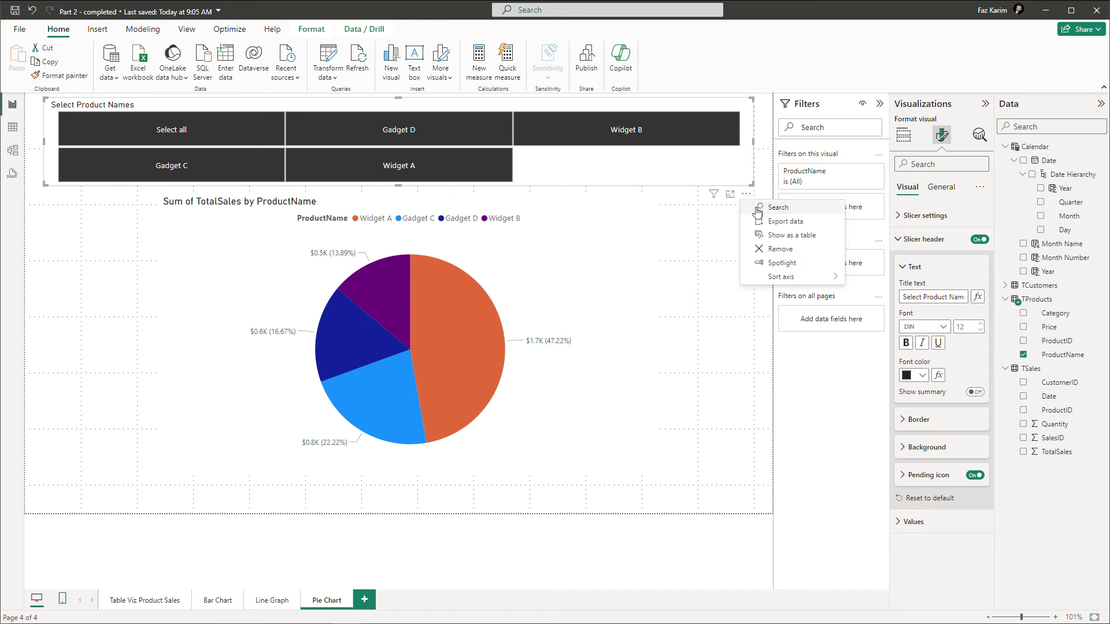
left_click(757, 208)
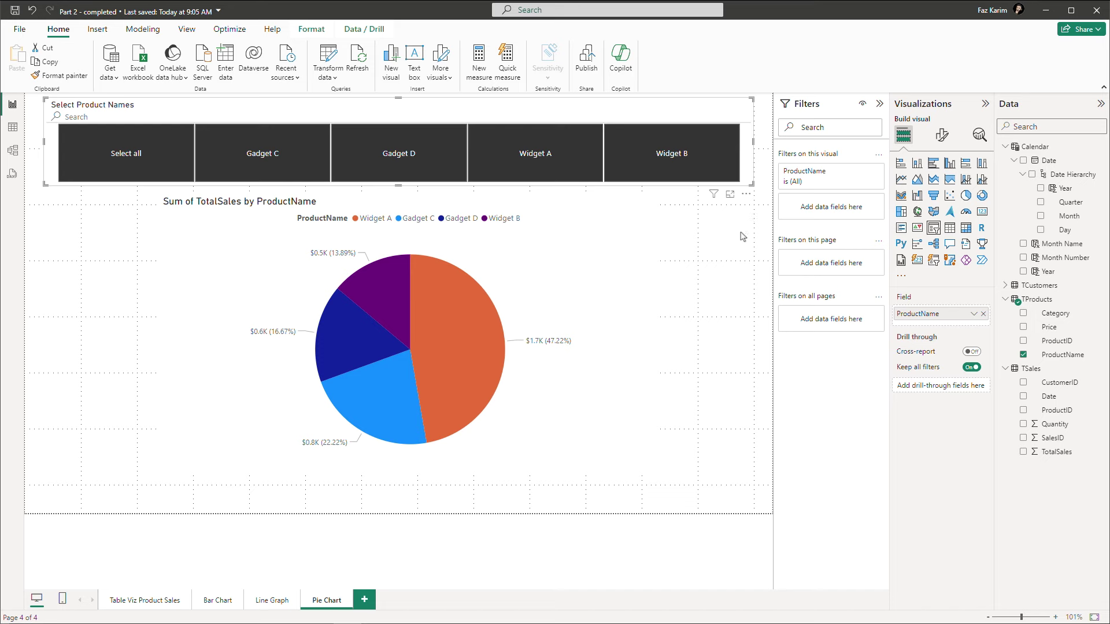
Step: Move the pie chart to the left side of the page below the slicer and narrow it to about half the page width
left_click_drag(614, 300, 497, 307)
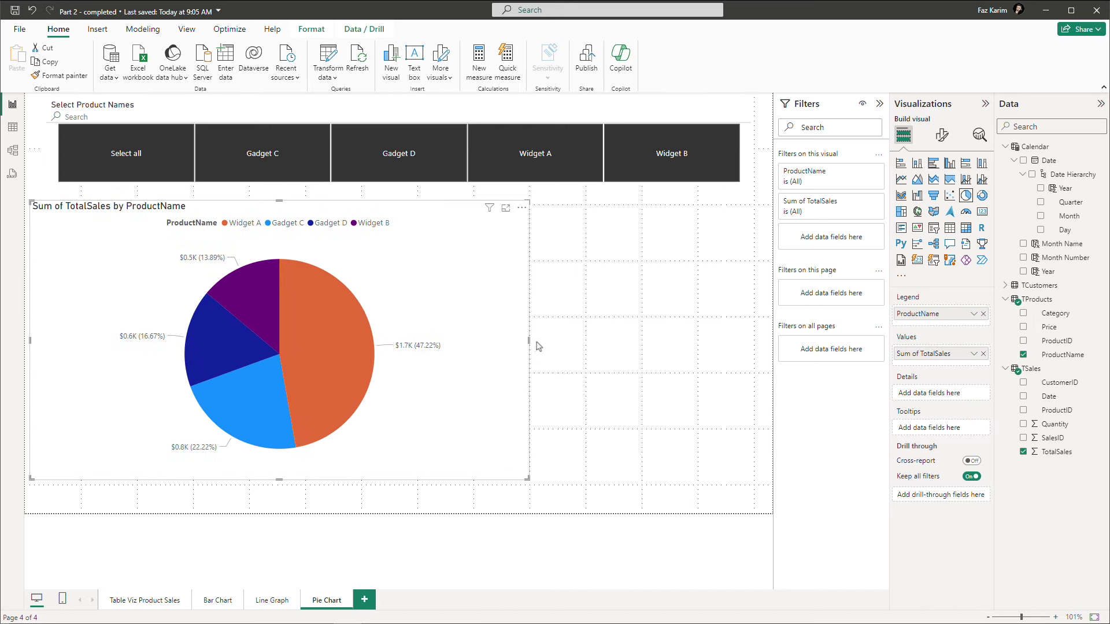
left_click_drag(528, 341, 391, 354)
left_click(404, 355)
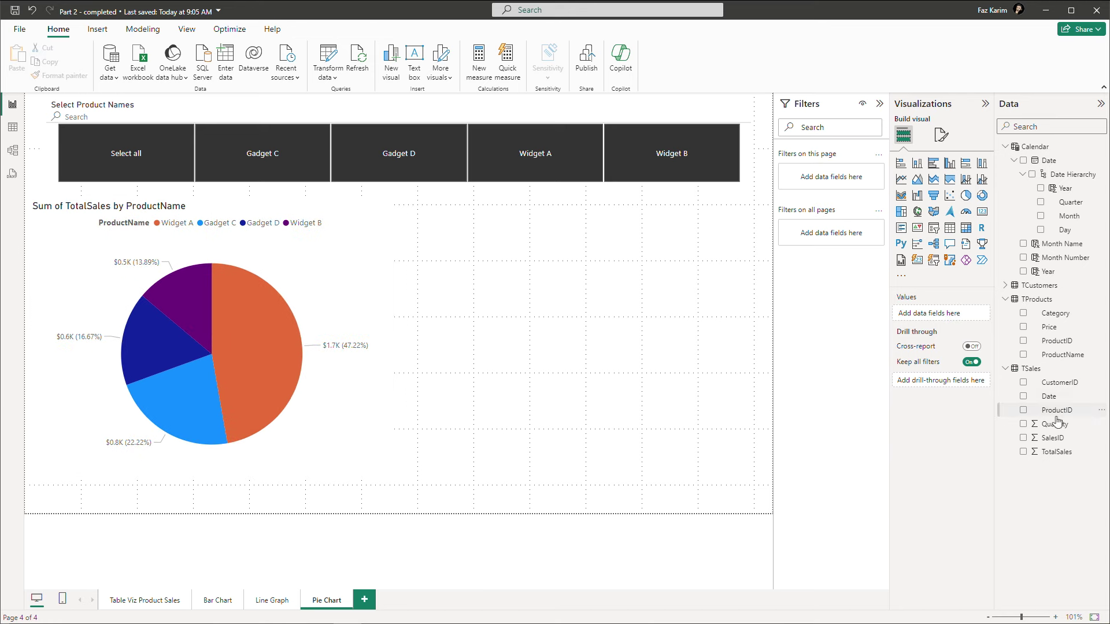
Step: Add a Quantity slicer beside the pie chart and reduce its height to fit the range slider
left_click(1023, 425)
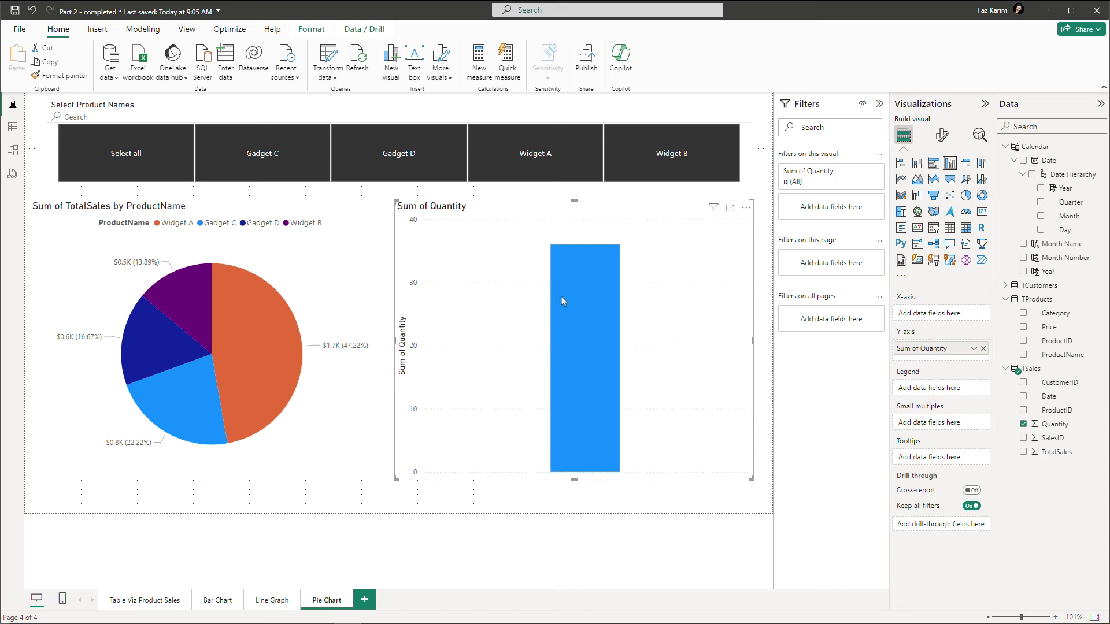
left_click(936, 230)
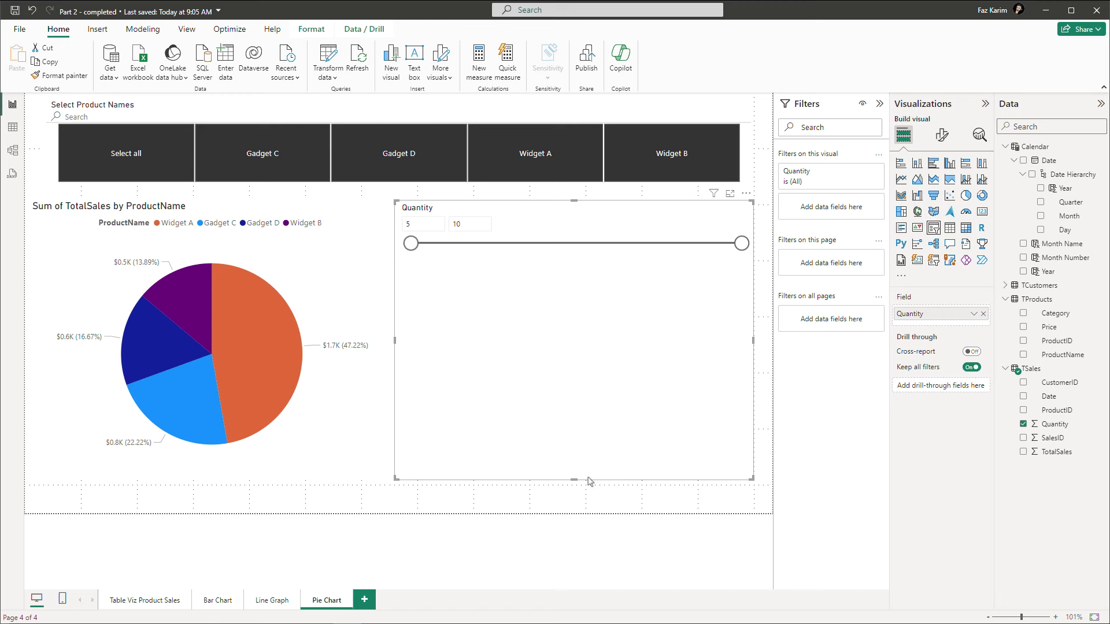
left_click_drag(573, 480, 574, 286)
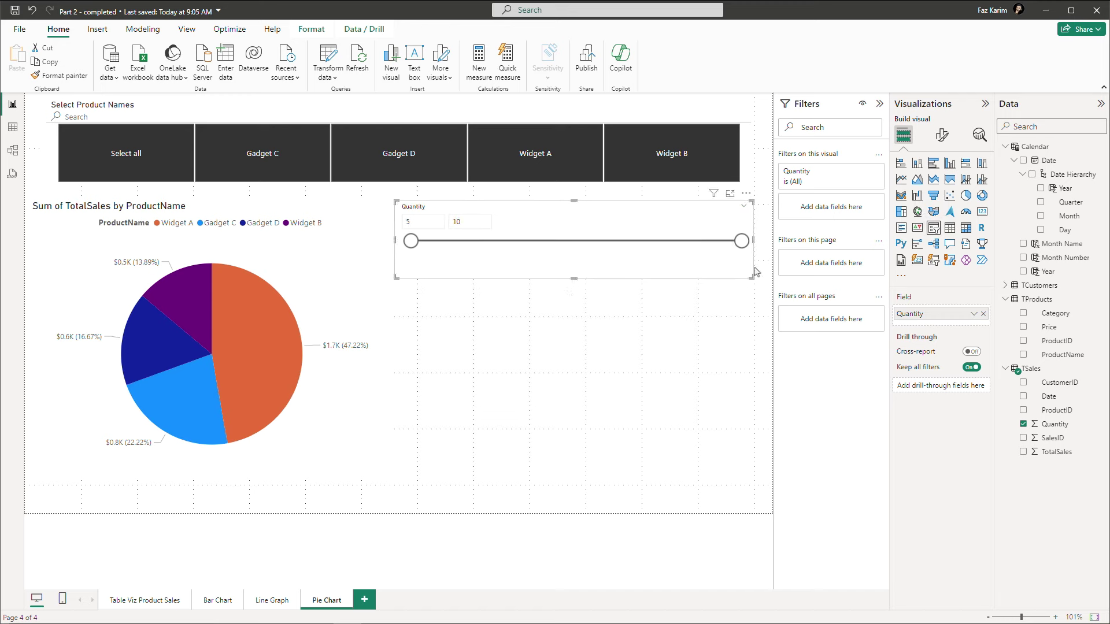
Step: Examine the available style choices and additional options of the Quantity slicer
left_click(937, 137)
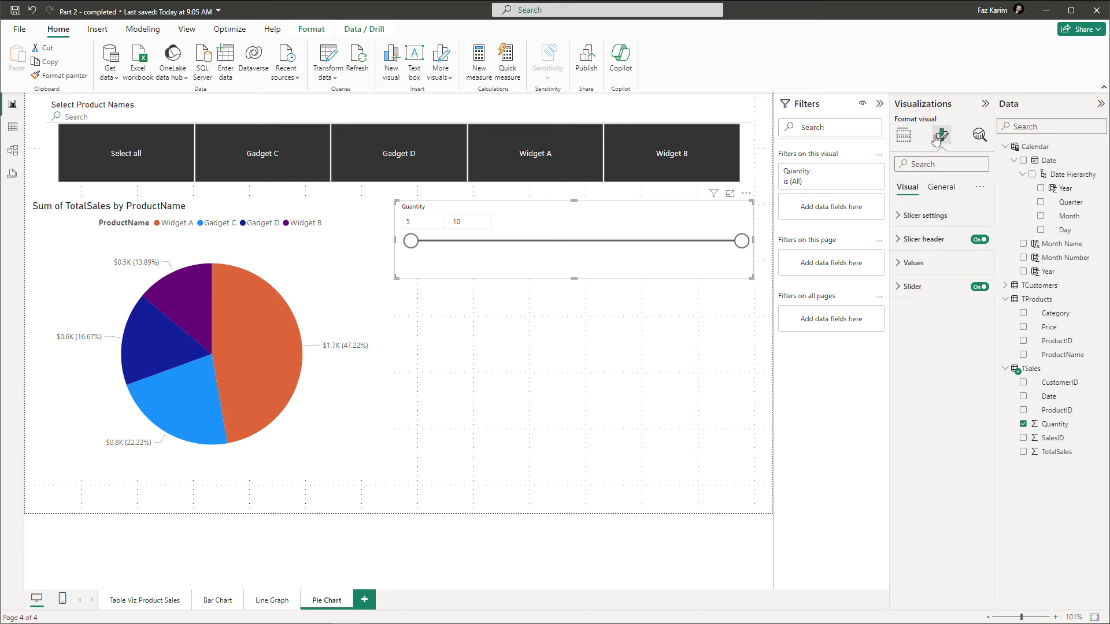
left_click(899, 220)
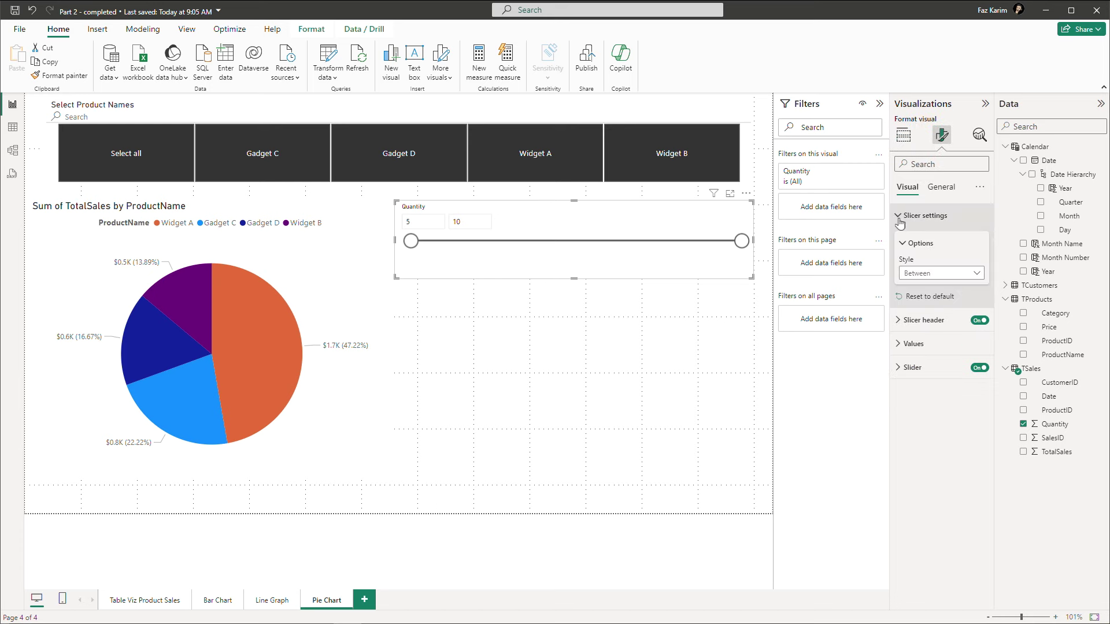
left_click(925, 274)
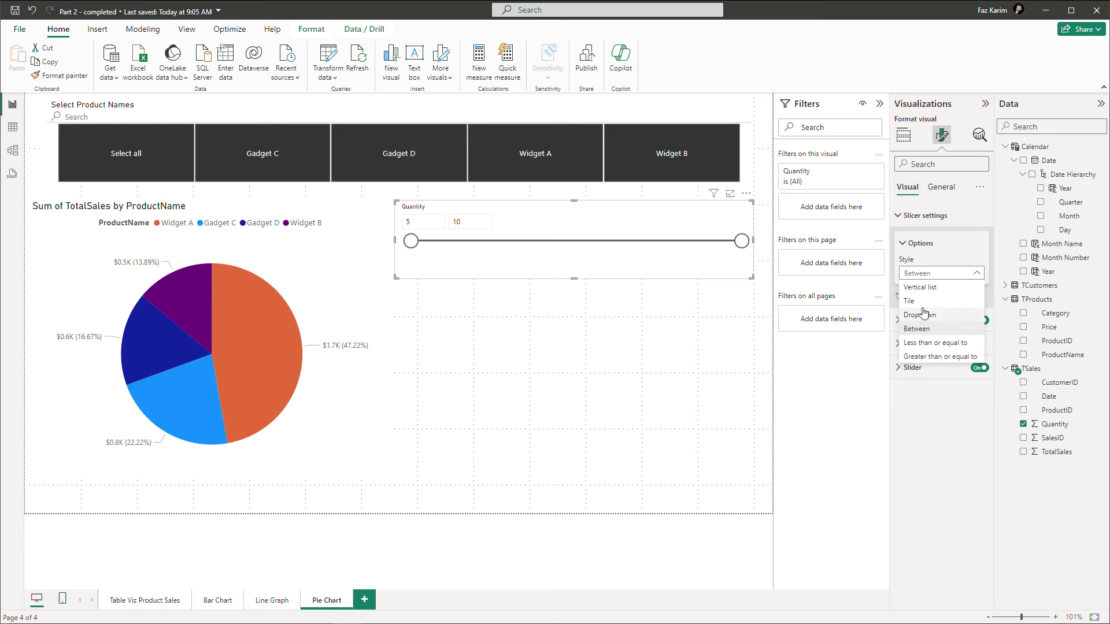
left_click(922, 273)
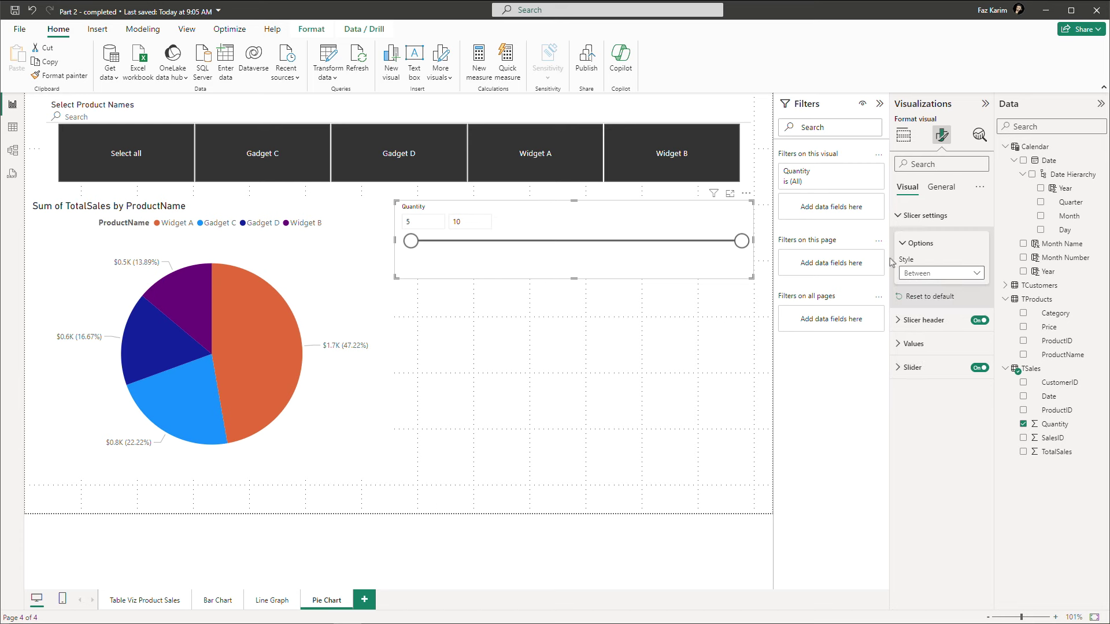
left_click(746, 193)
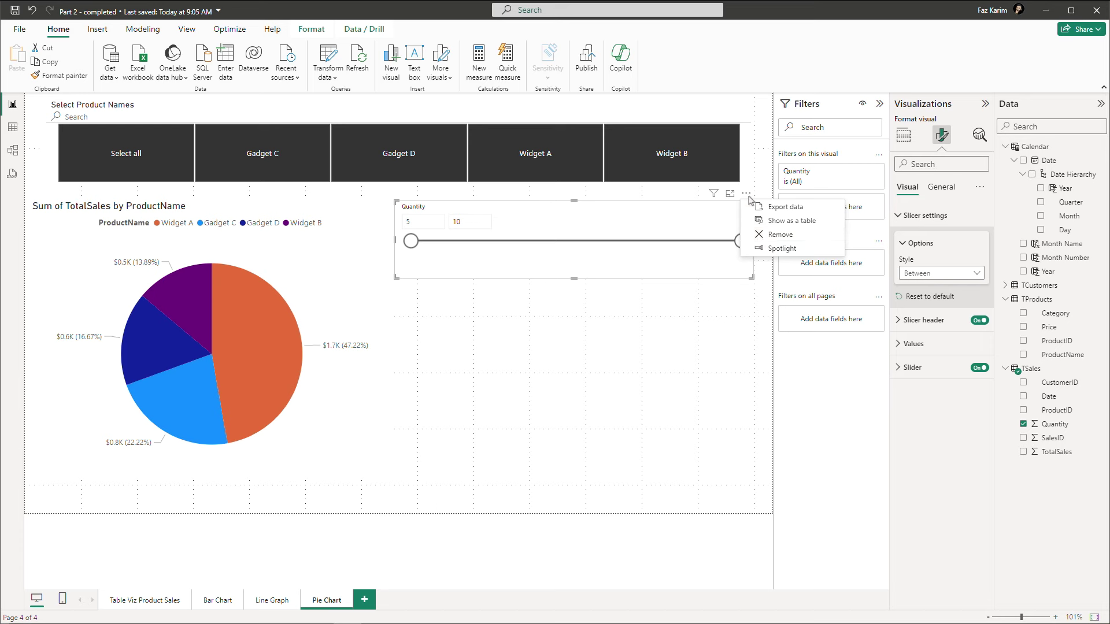
left_click(669, 305)
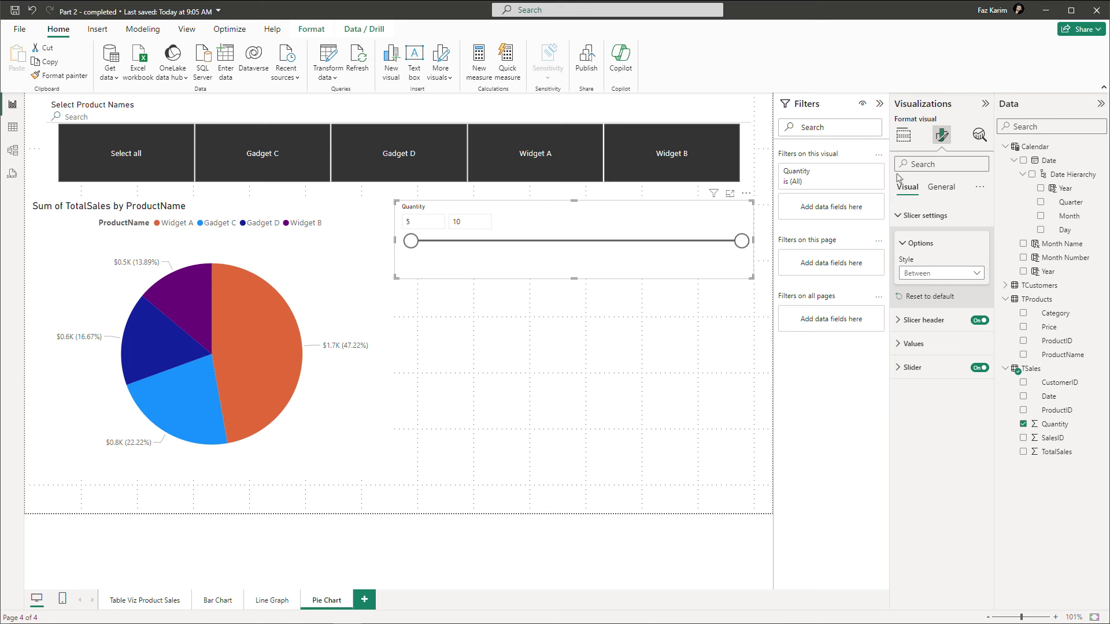
Step: Open the options for getting, importing, removing or restoring report visuals
left_click(903, 136)
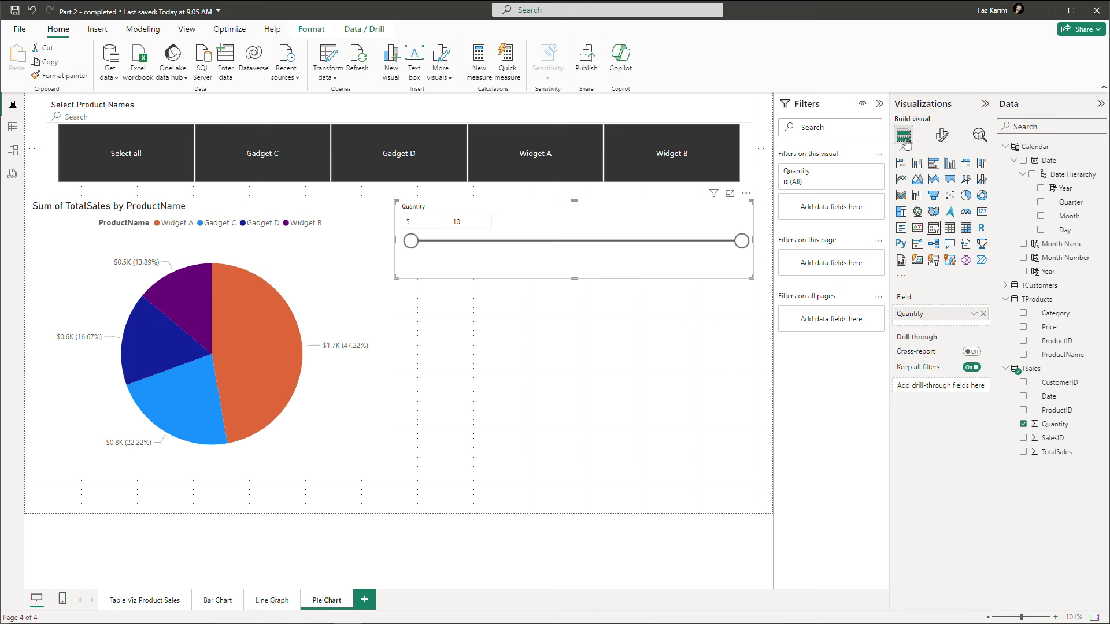
left_click(901, 282)
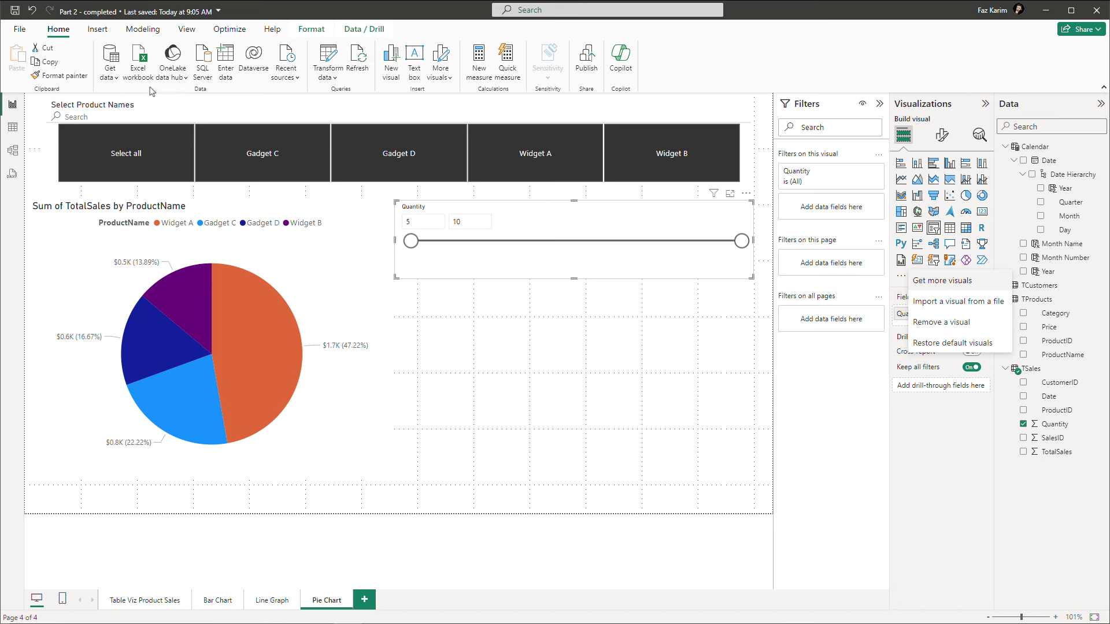
Step: Search the AppSource visuals for "timeline" and import Microsoft's Timeline Slicer into the report
left_click(101, 32)
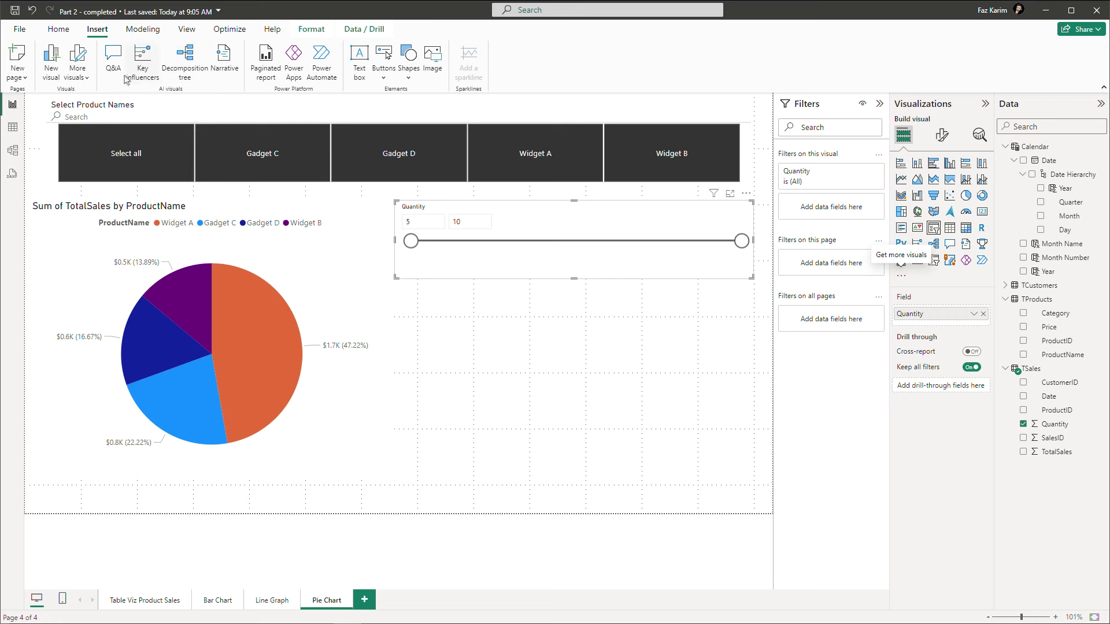
left_click(84, 77)
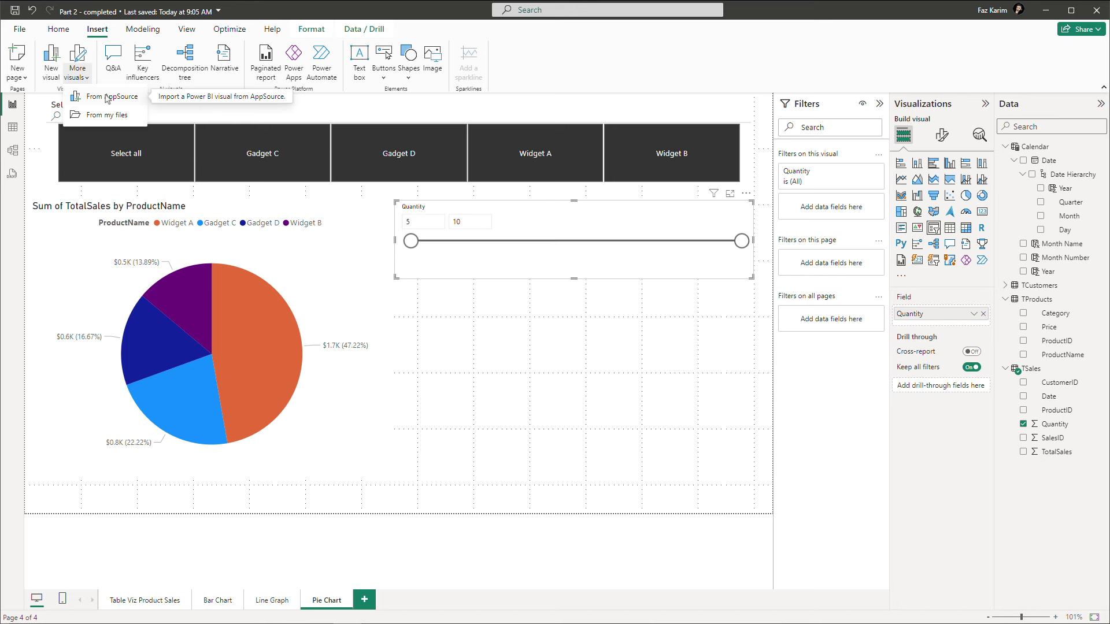
left_click(58, 30)
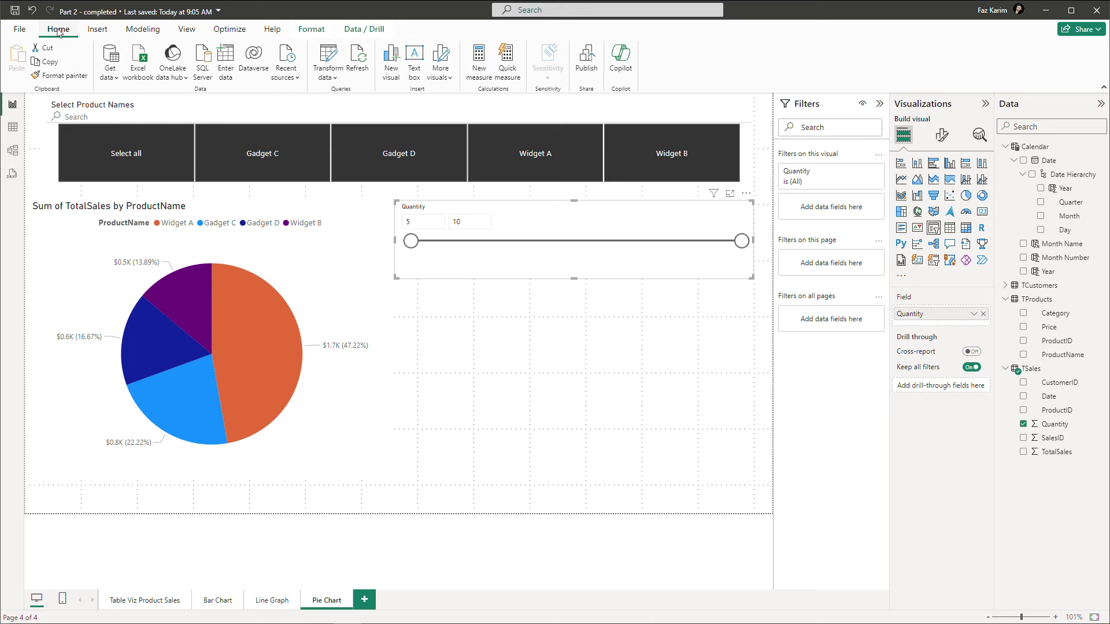
left_click(445, 81)
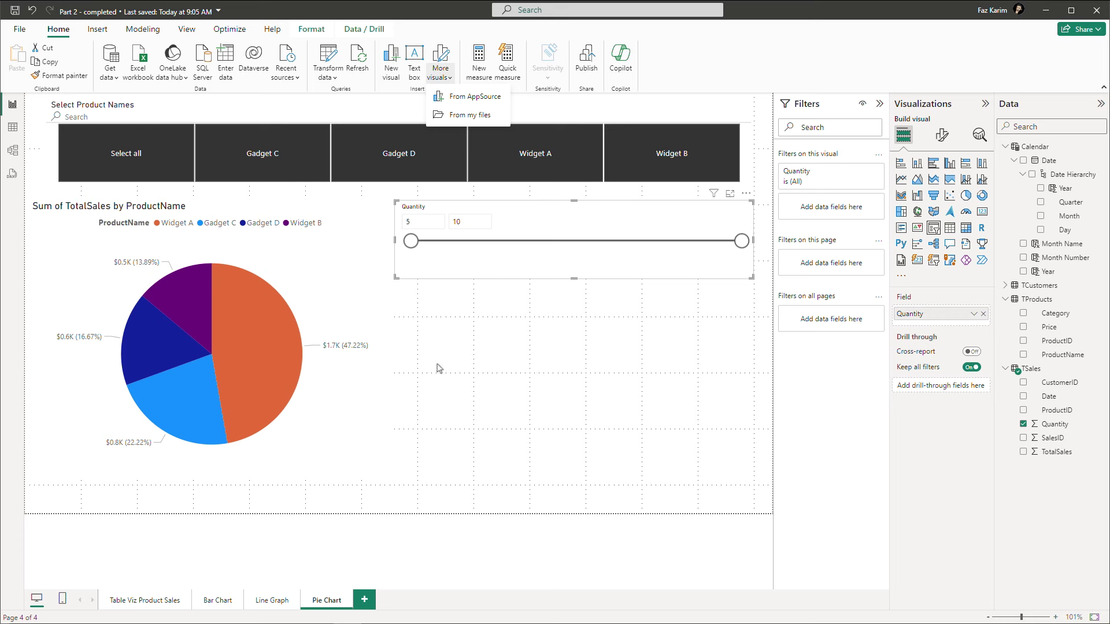
left_click(501, 103)
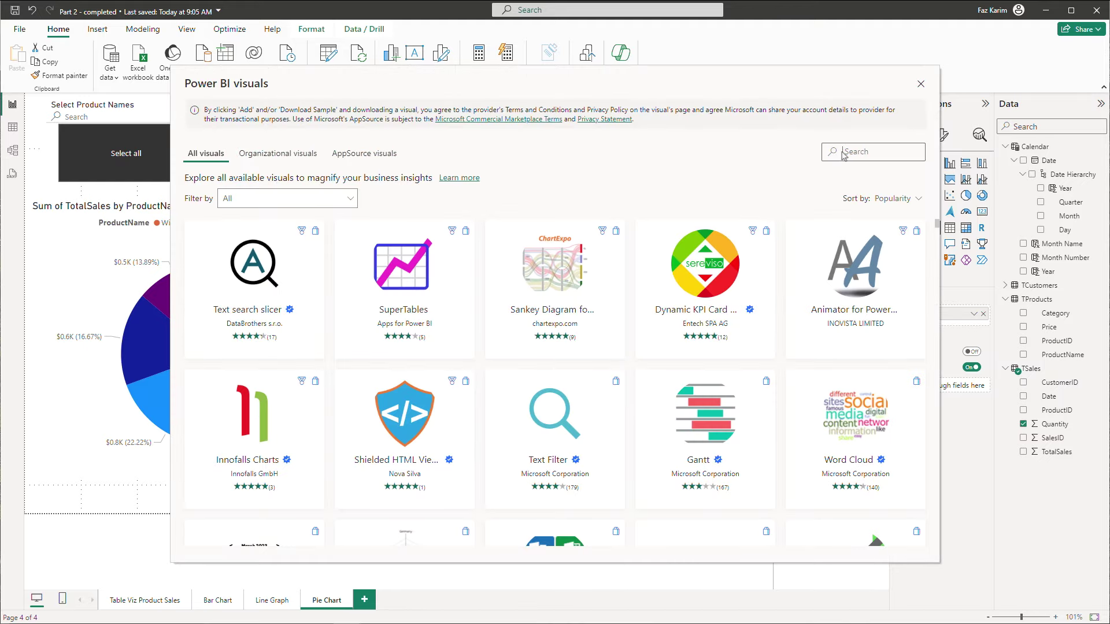
left_click(844, 155)
type("timeline")
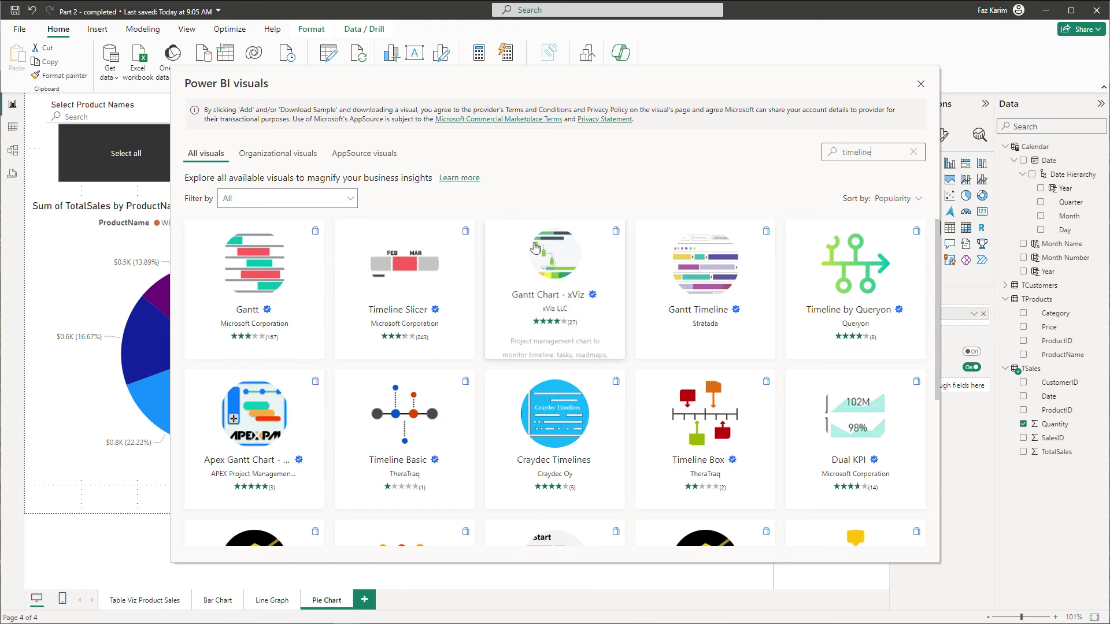
left_click(409, 291)
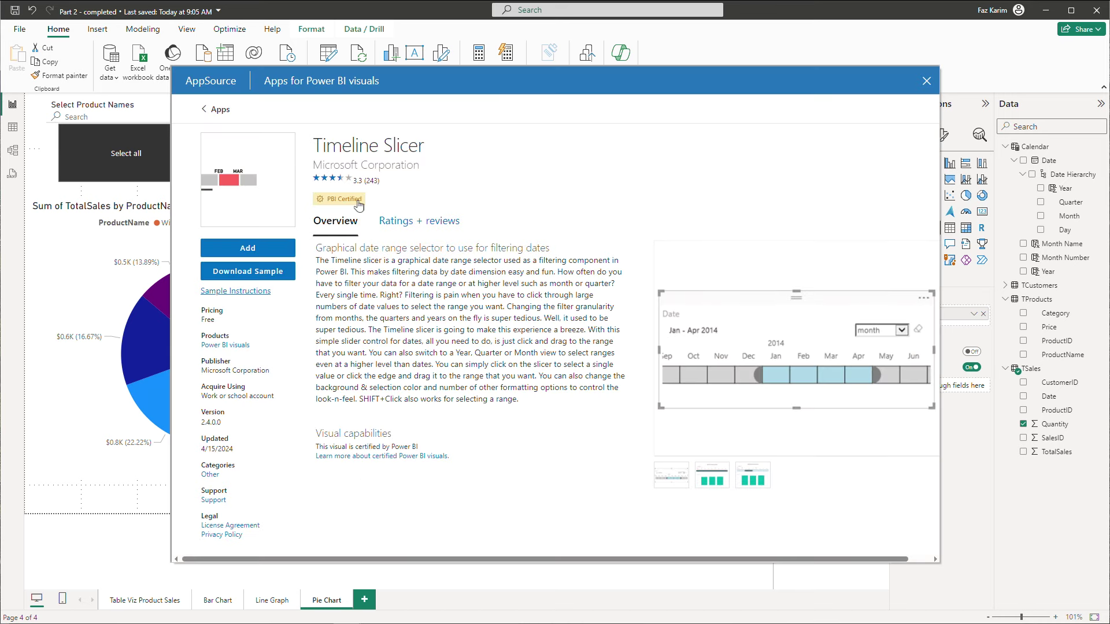
left_click(286, 253)
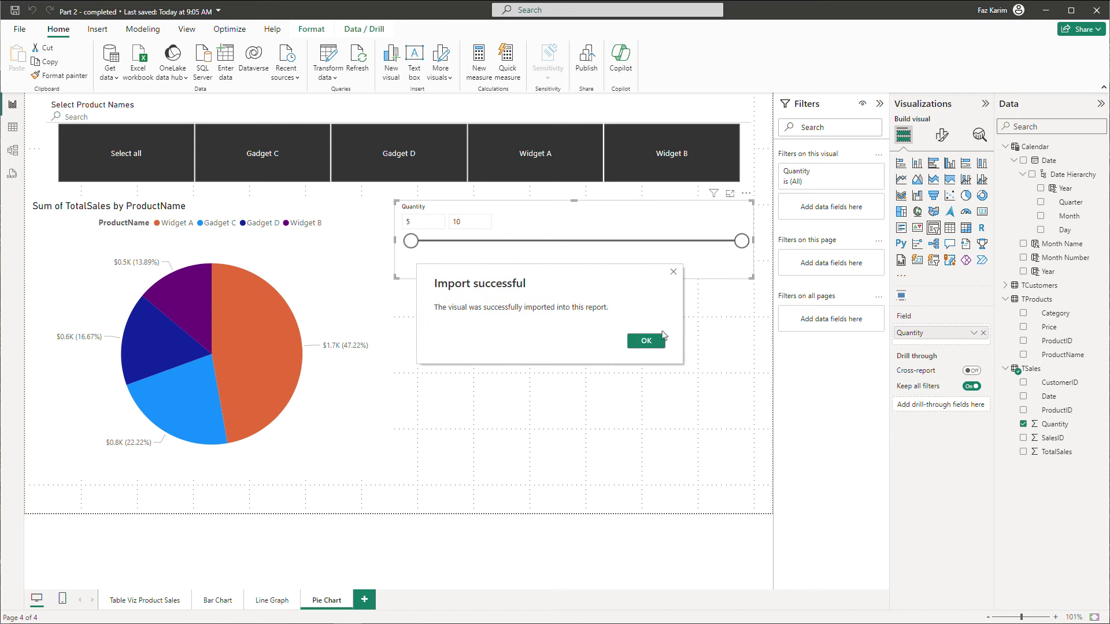
left_click(647, 342)
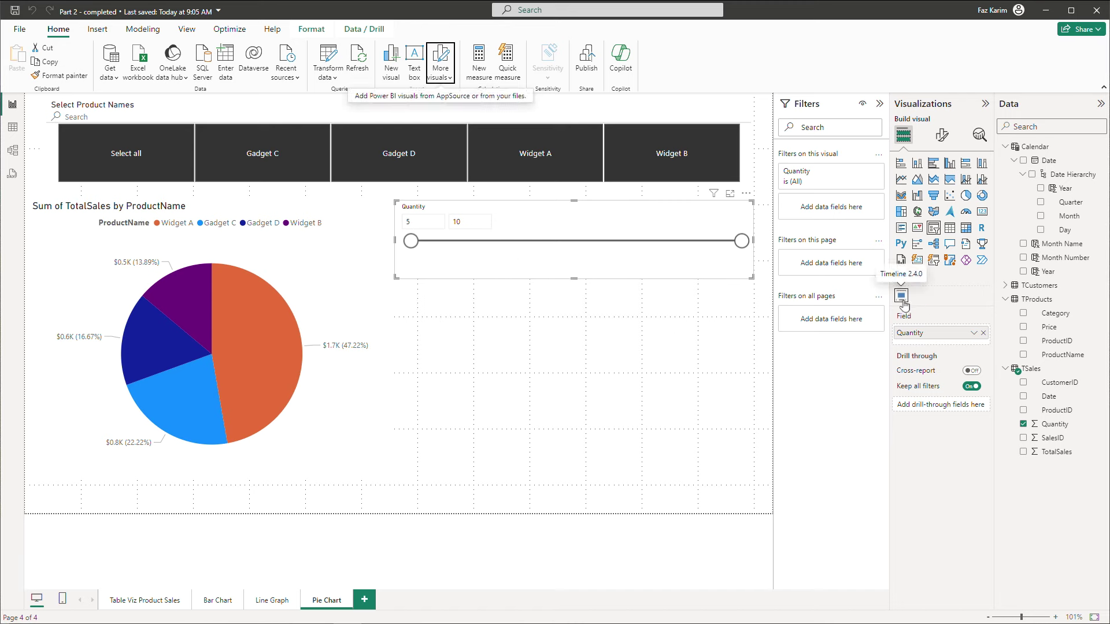
Step: Add a Timeline slicer using the TSales Date field below the Quantity slicer, reducing its height and width
left_click(608, 353)
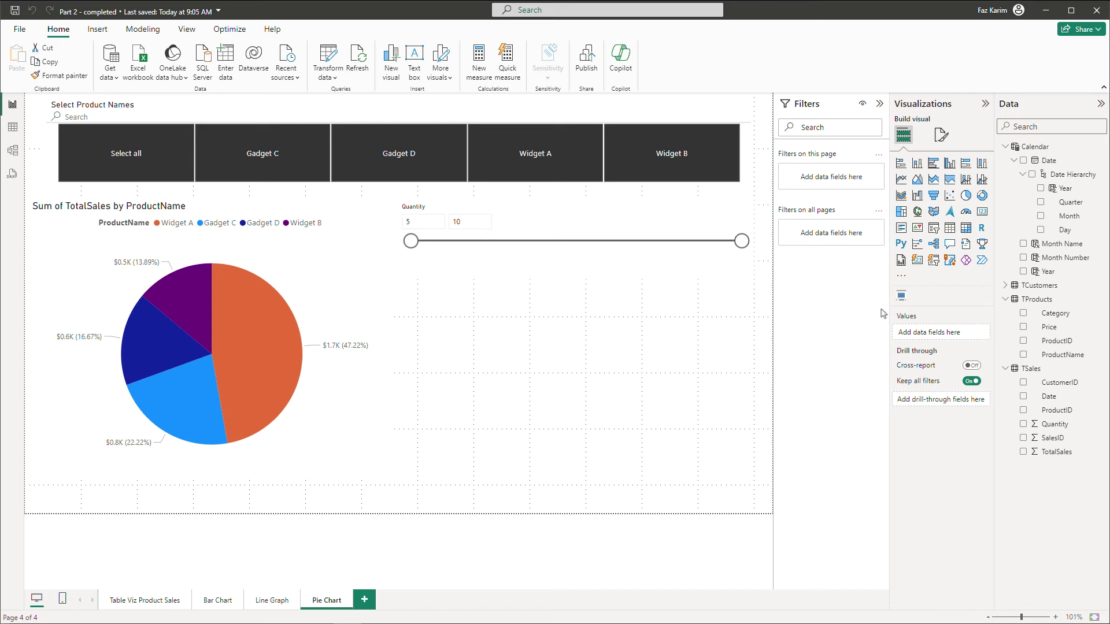
left_click(901, 295)
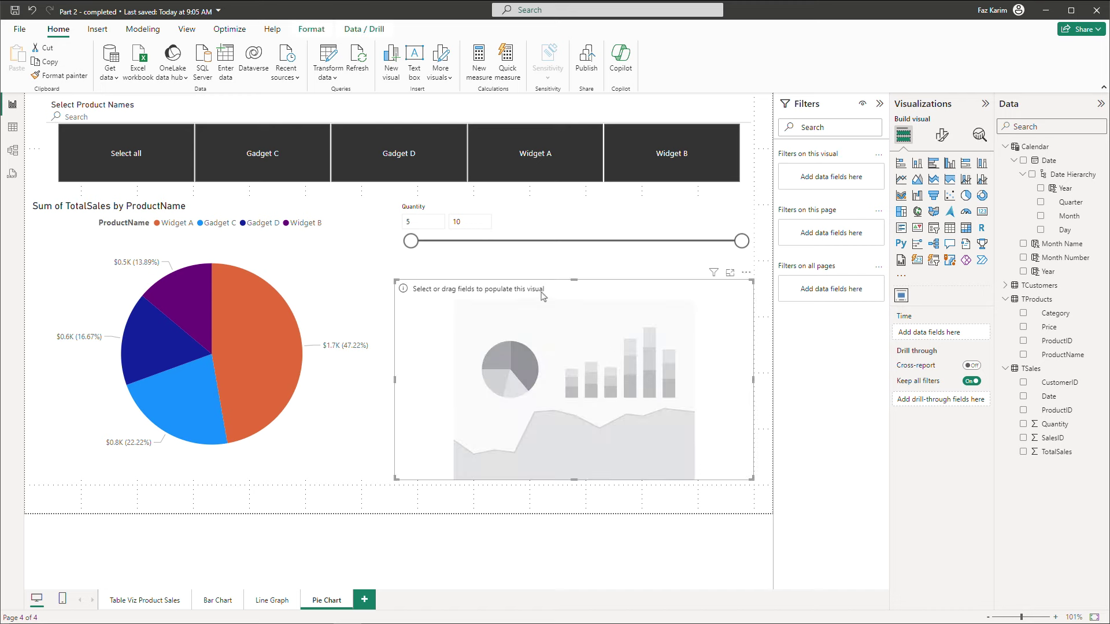
left_click_drag(544, 297, 576, 345)
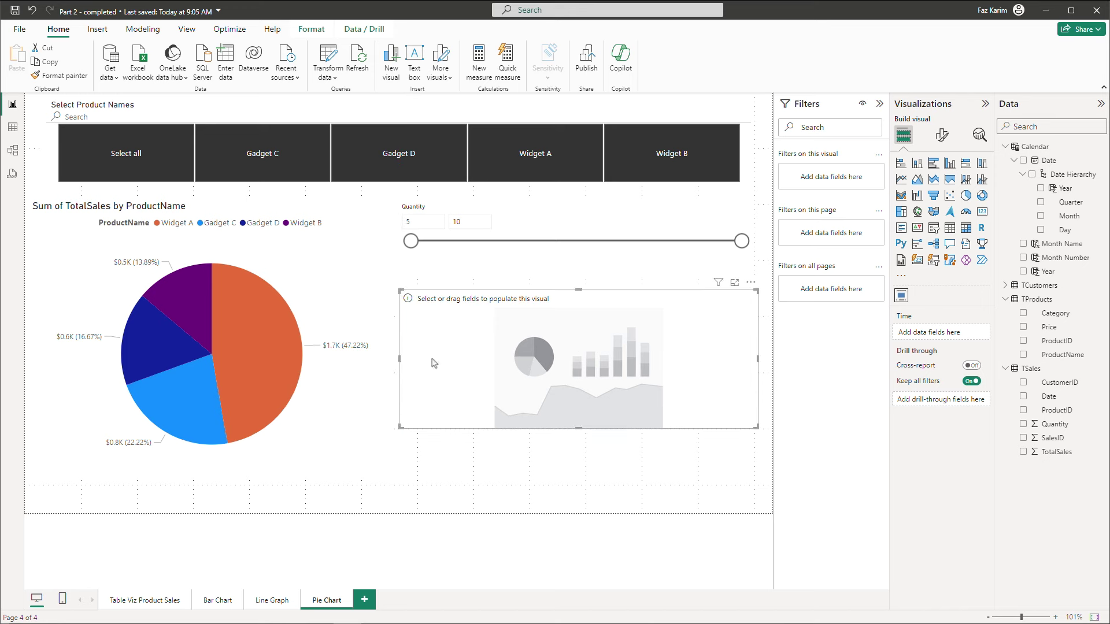
left_click_drag(399, 364, 447, 363)
left_click_drag(568, 365, 563, 364)
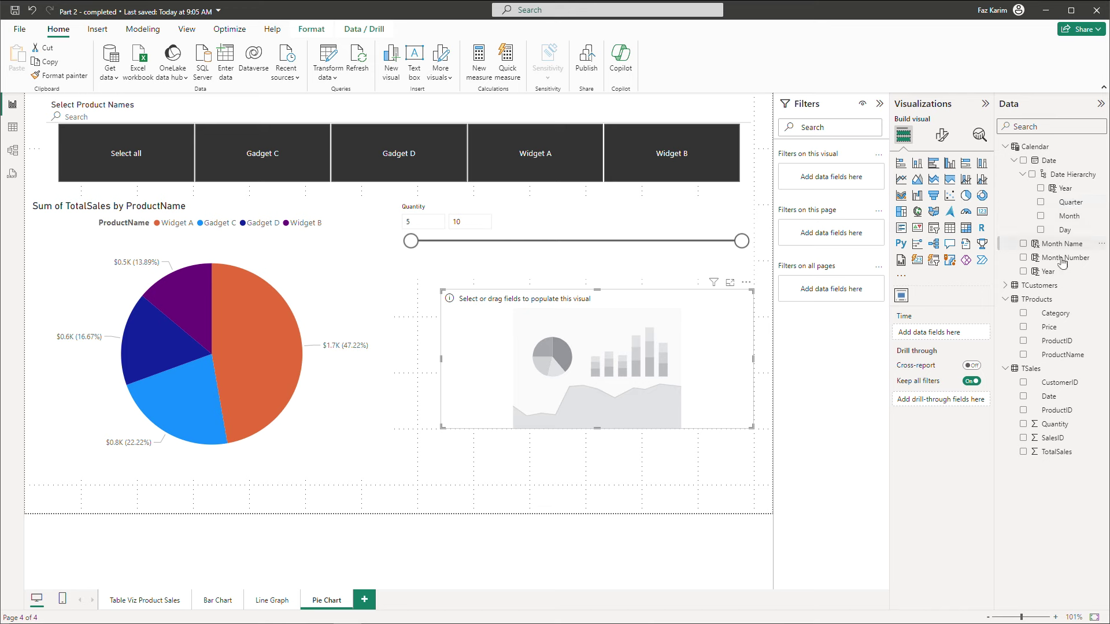
left_click(1042, 397)
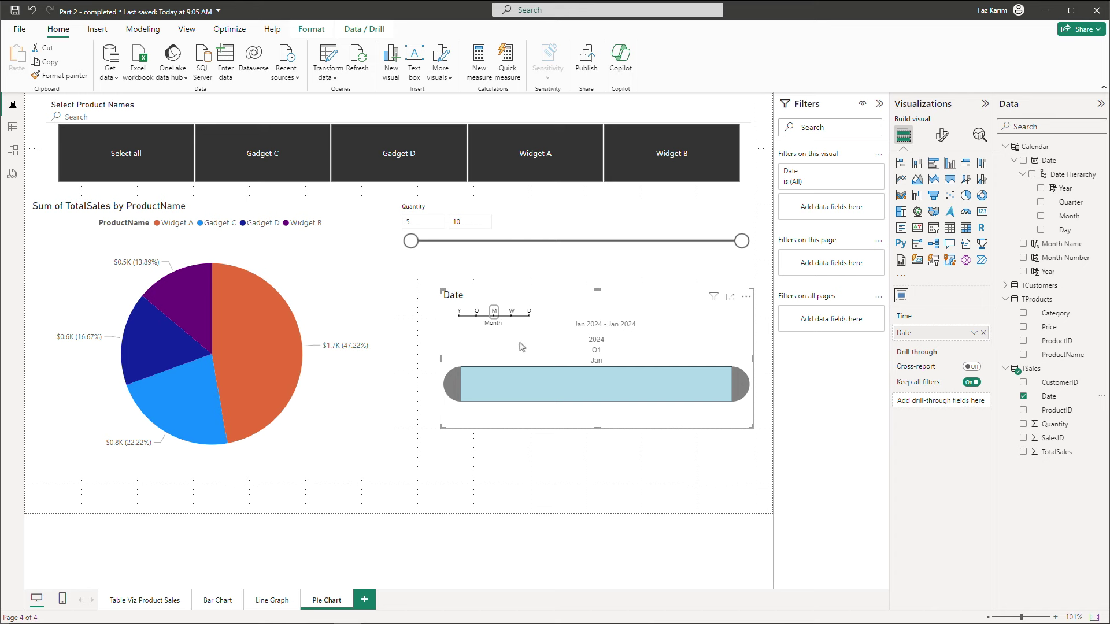
Step: Switch the Date timeline to day level, try filtering by single days, and extend the selection to Jan 1 - Jan 5 2024
left_click(529, 315)
left_click(495, 401)
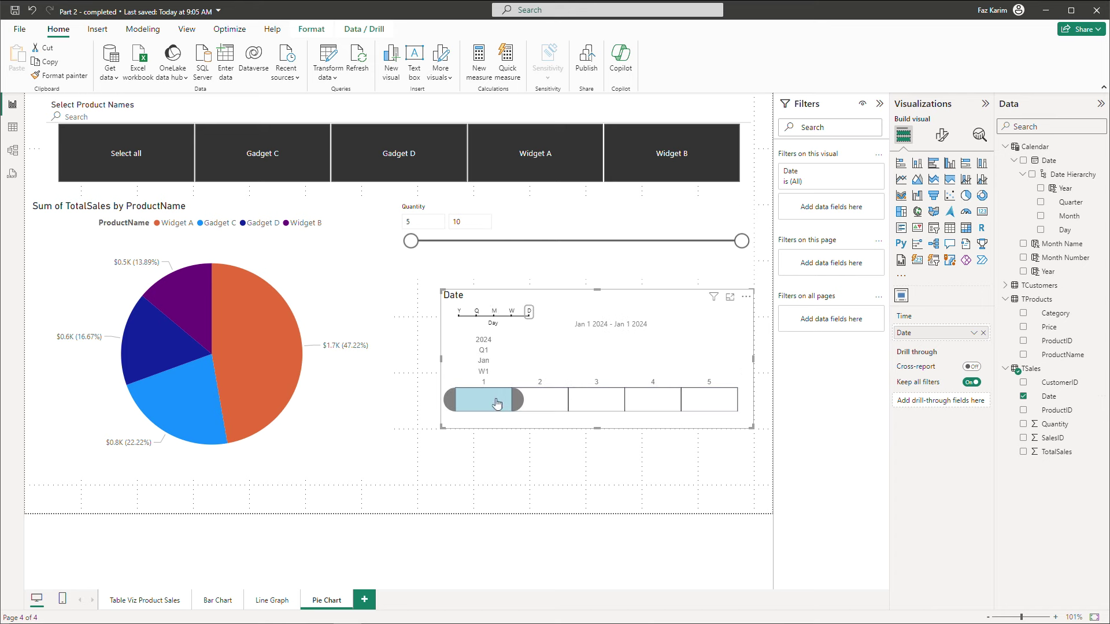
left_click(544, 404)
left_click(581, 406)
left_click(654, 407)
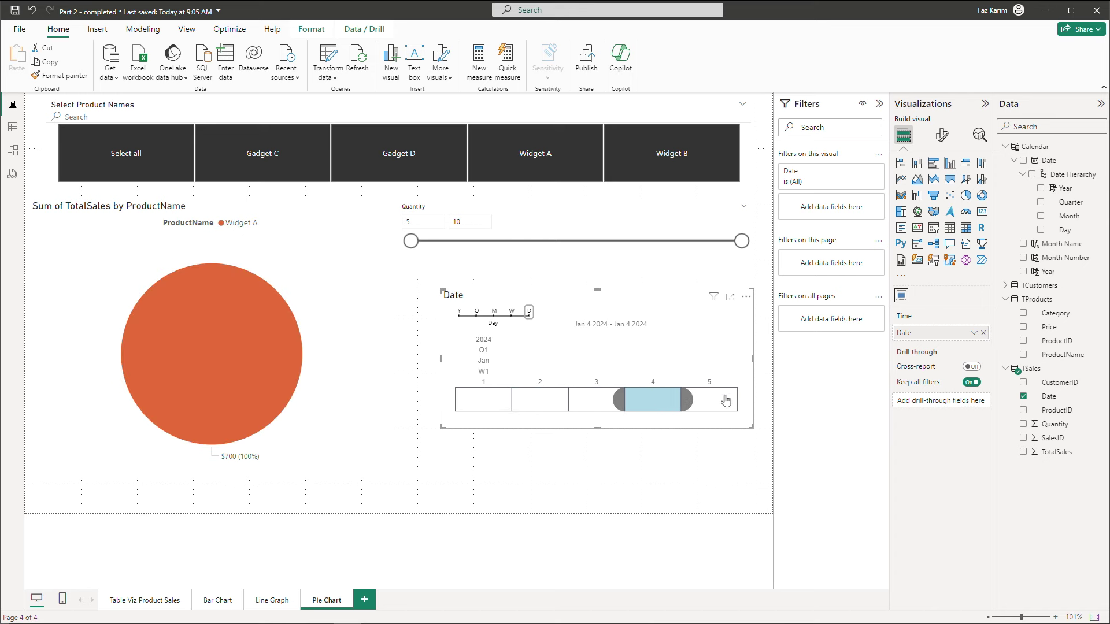
left_click(726, 401)
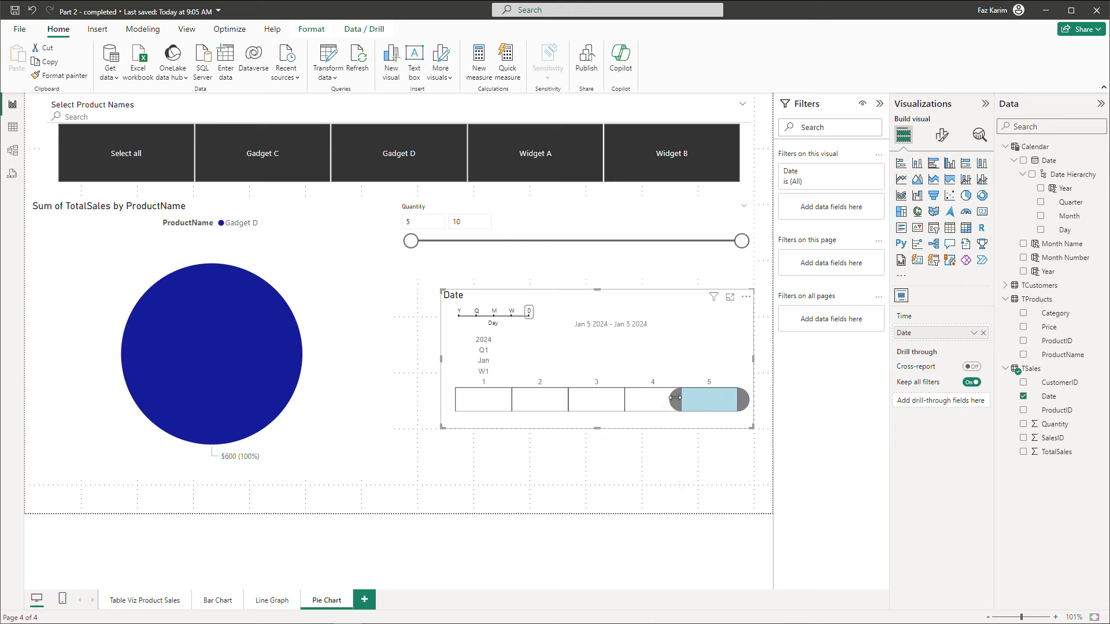
left_click_drag(673, 403, 461, 408)
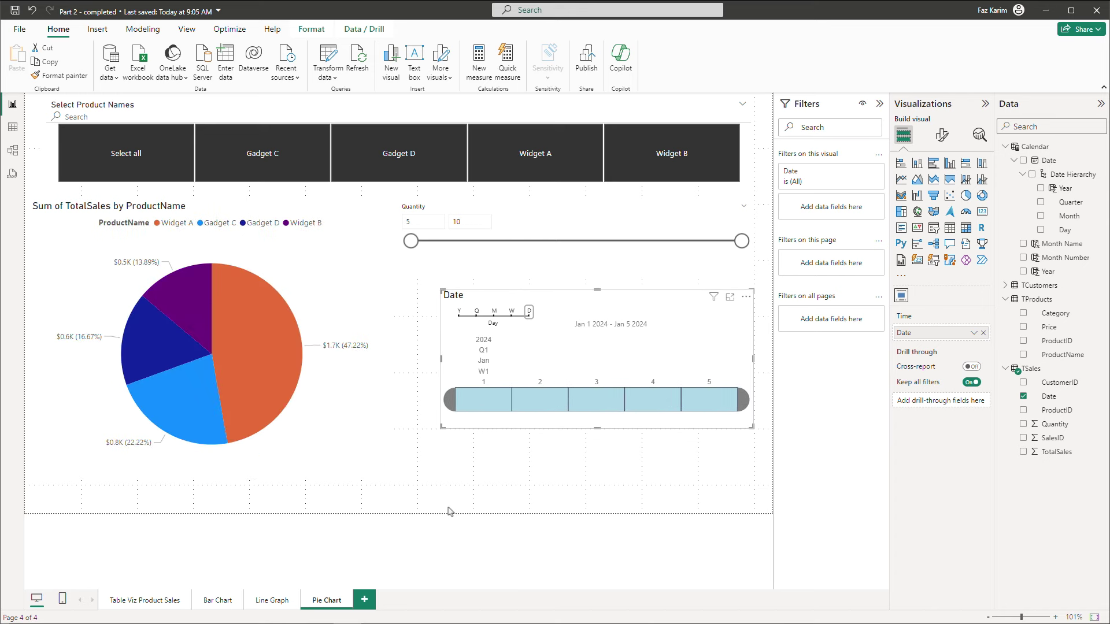
Step: Reposition the Date timeline and Quantity slicer beside the pie chart, leaving a small gap between them
left_click(503, 471)
left_click_drag(603, 301, 592, 319)
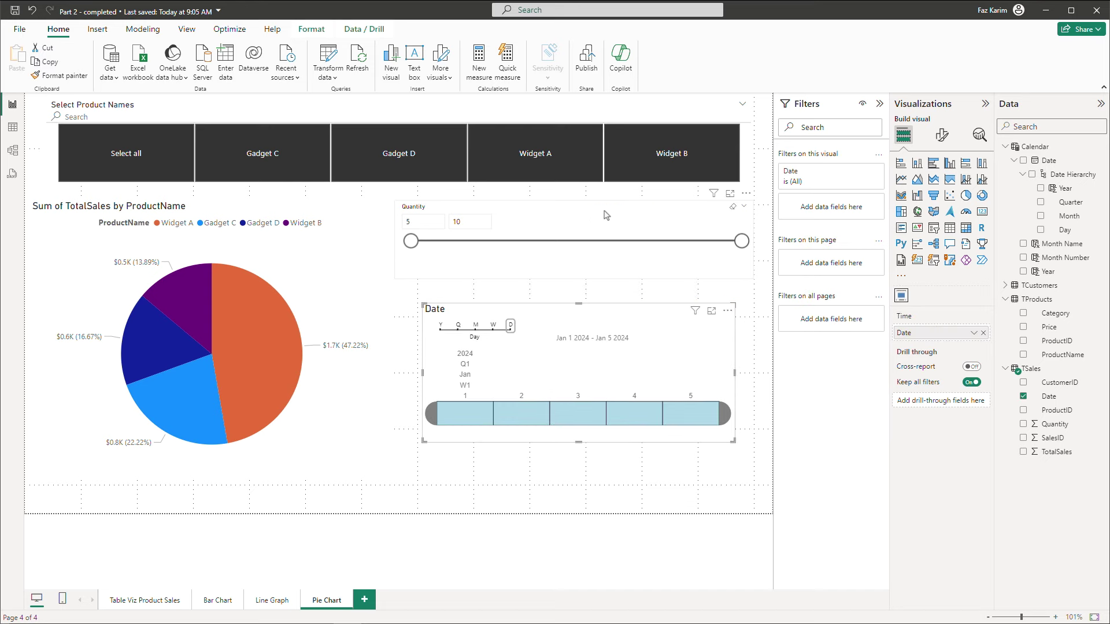
left_click_drag(606, 215, 602, 214)
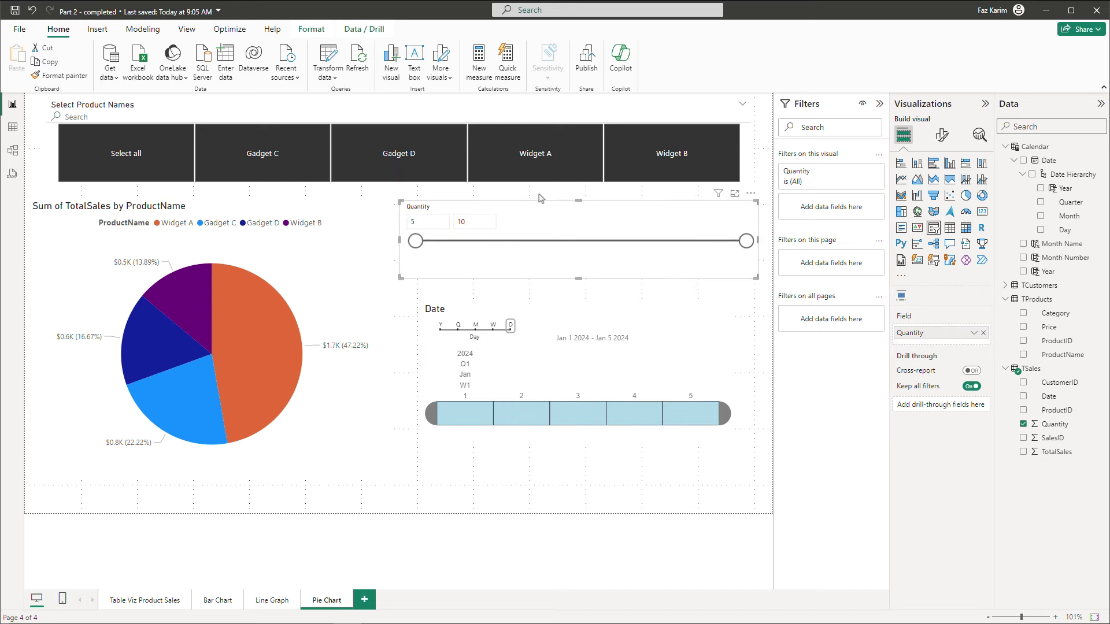
mouse_move(489, 111)
left_mouse_down()
mouse_move(503, 112)
mouse_move(494, 116)
left_mouse_up()
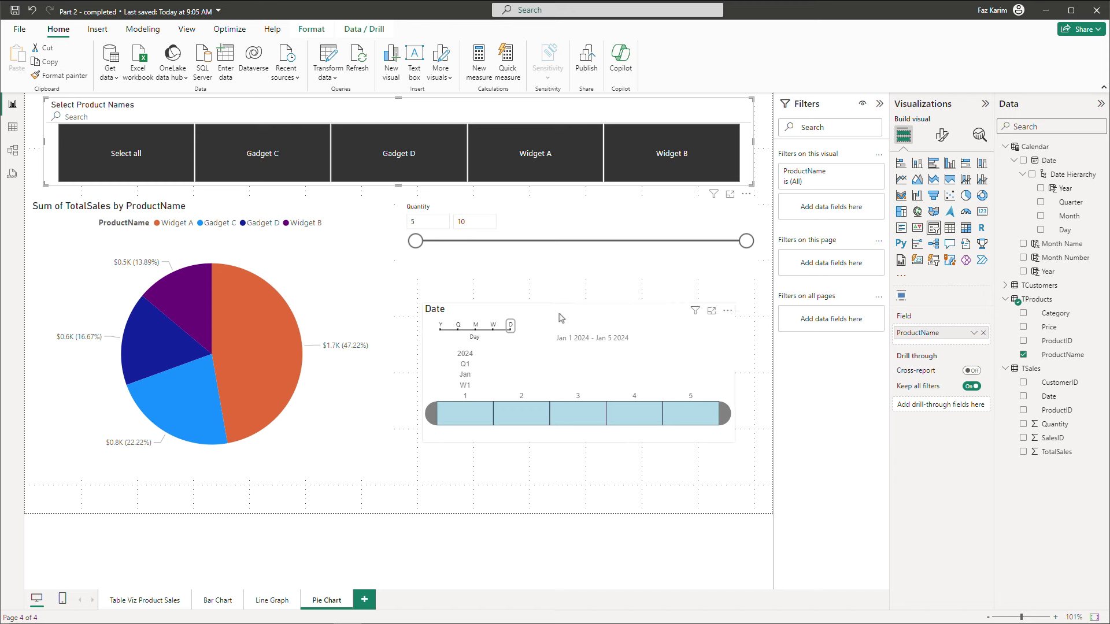
left_click_drag(561, 318, 564, 302)
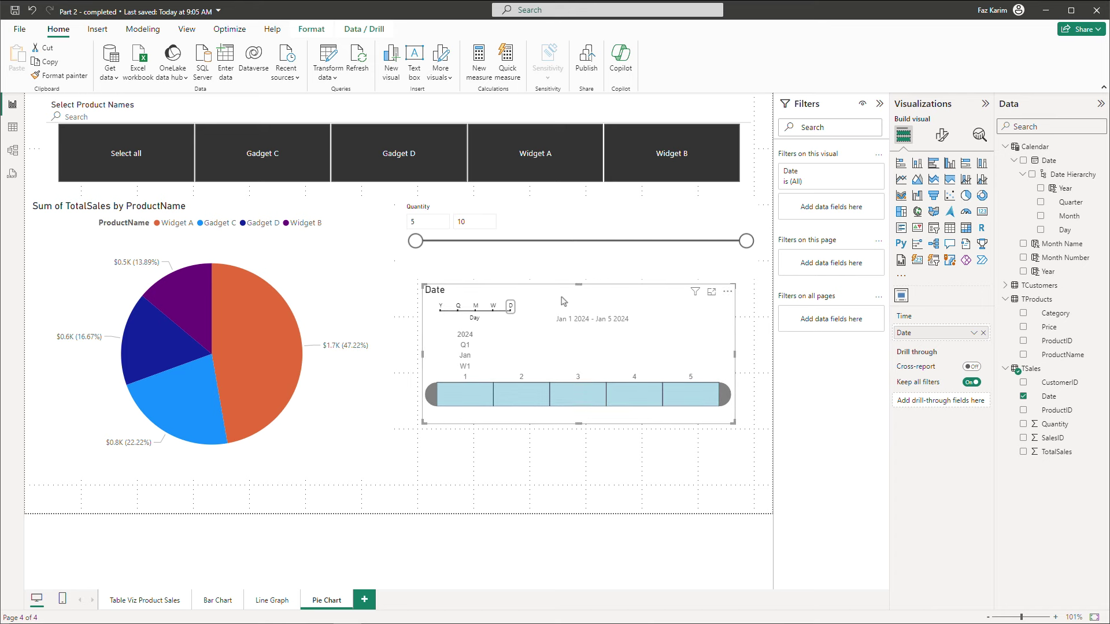
Step: Insert a Clear all slicers button, place it below the Date timeline, and enlarge it to a wide rectangle
left_click(101, 36)
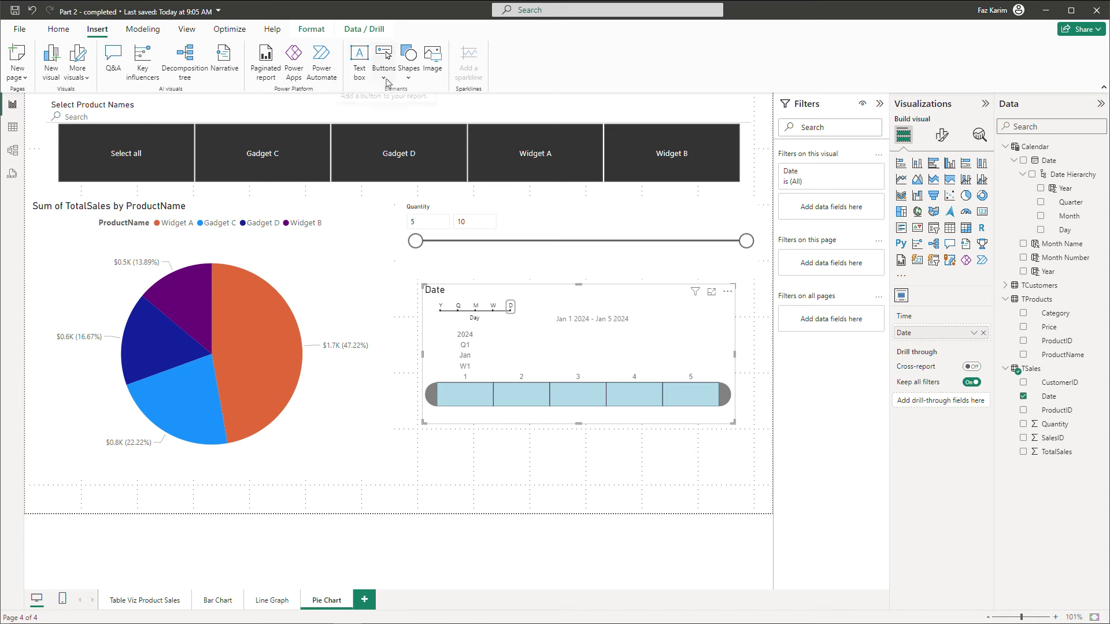
left_click(386, 80)
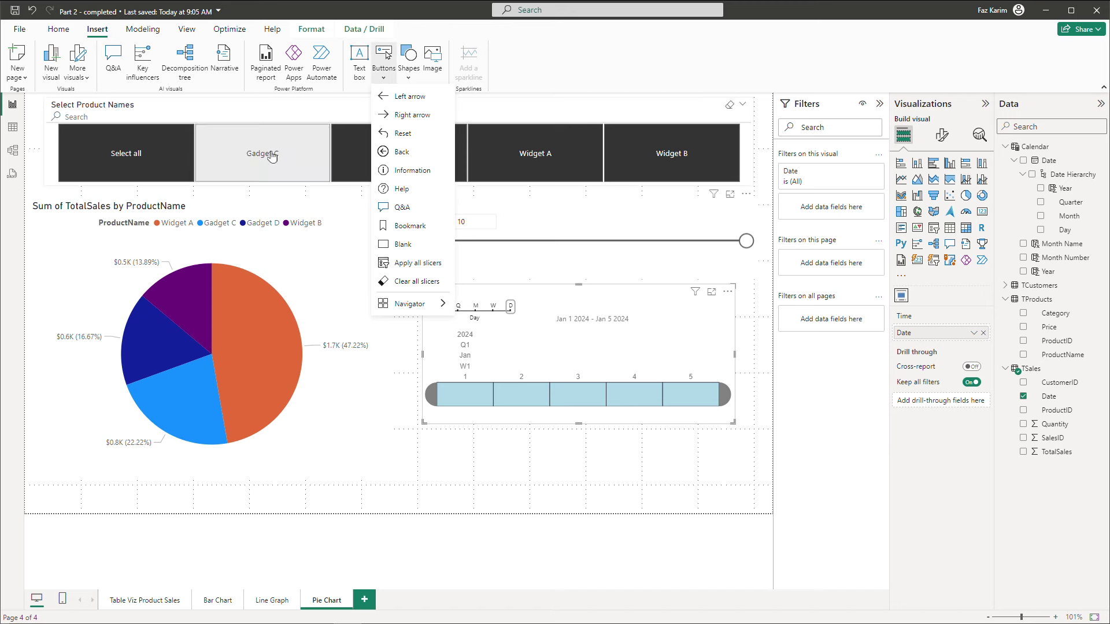
left_click(411, 281)
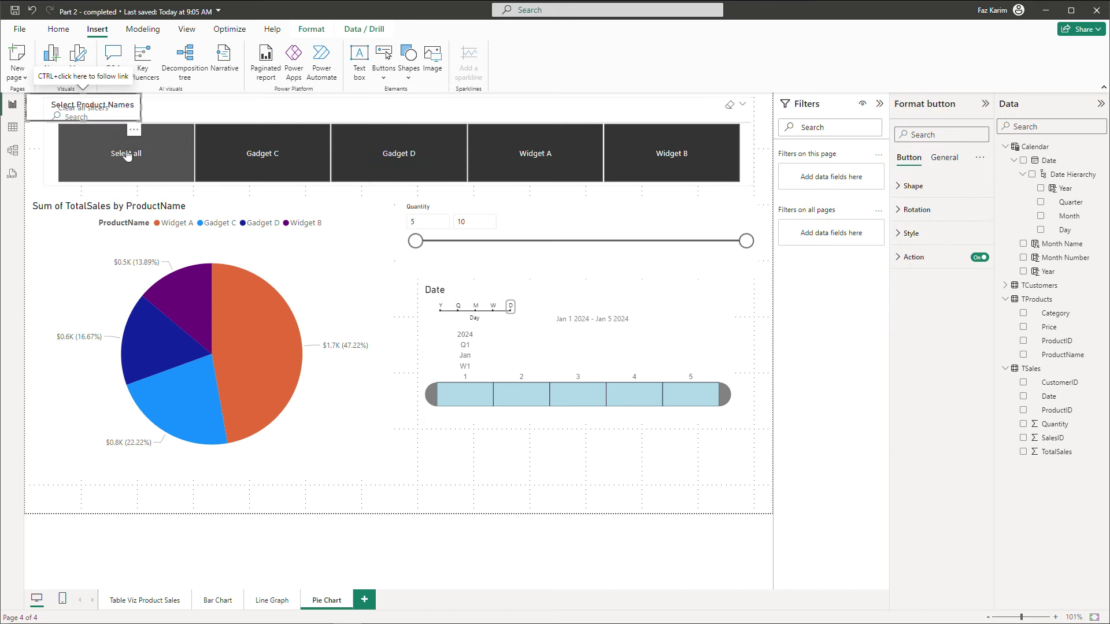
left_click_drag(105, 118, 712, 492)
left_click_drag(535, 440, 474, 438)
Step: Test the Clear all slicers button with Jan 1 selected, and reselect all products and the Jan 1 - Jan 5 range
left_click(469, 395)
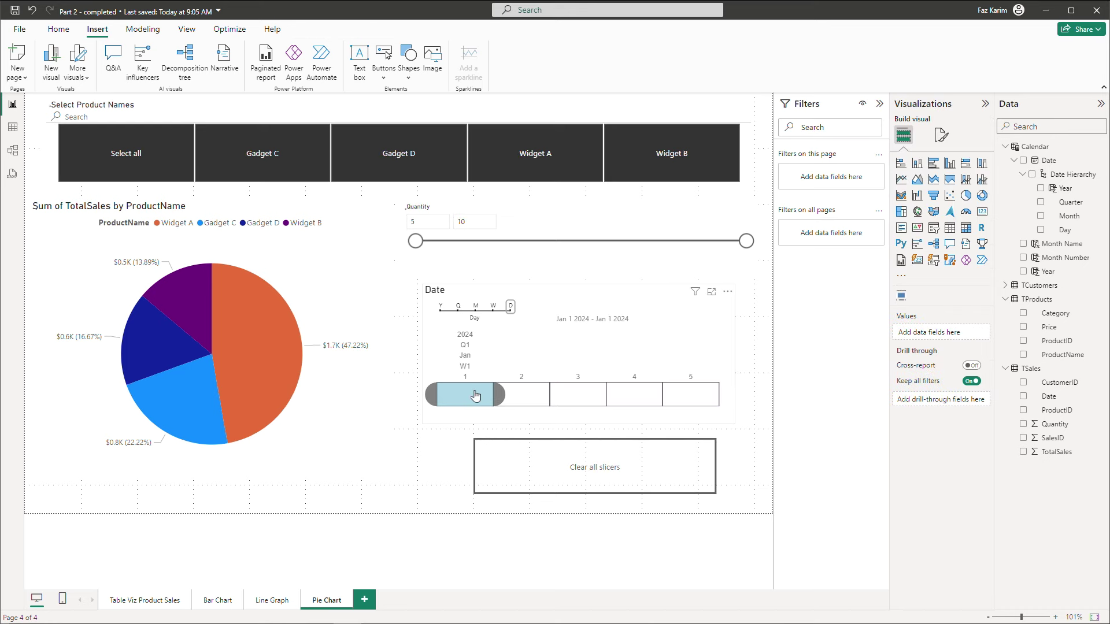
left_click(604, 472, "ctrl")
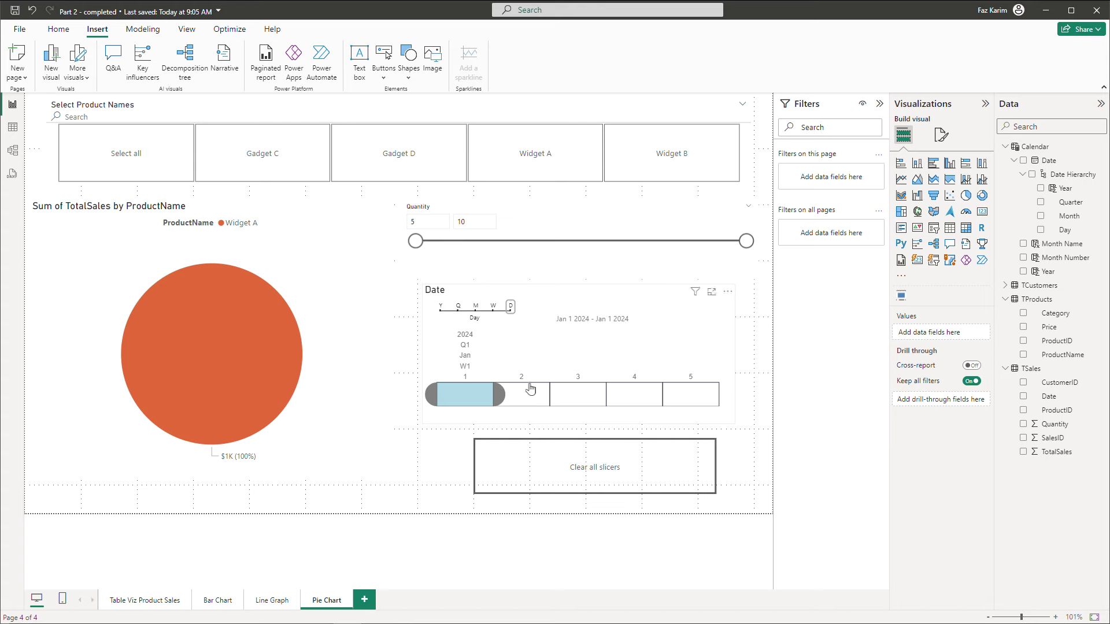
left_click(171, 169)
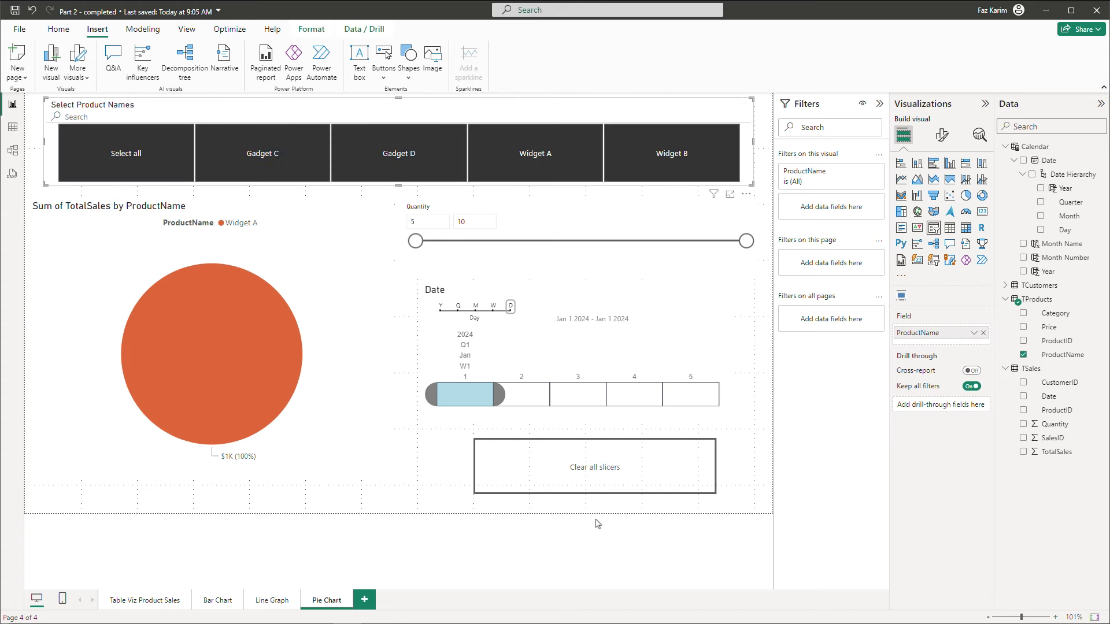
left_click_drag(499, 399, 725, 400)
left_click(734, 450)
Step: Add a slicer for the TCustomers Region field beside the chart on the Bar Chart page, reducing its height to fit the list
left_click(218, 600)
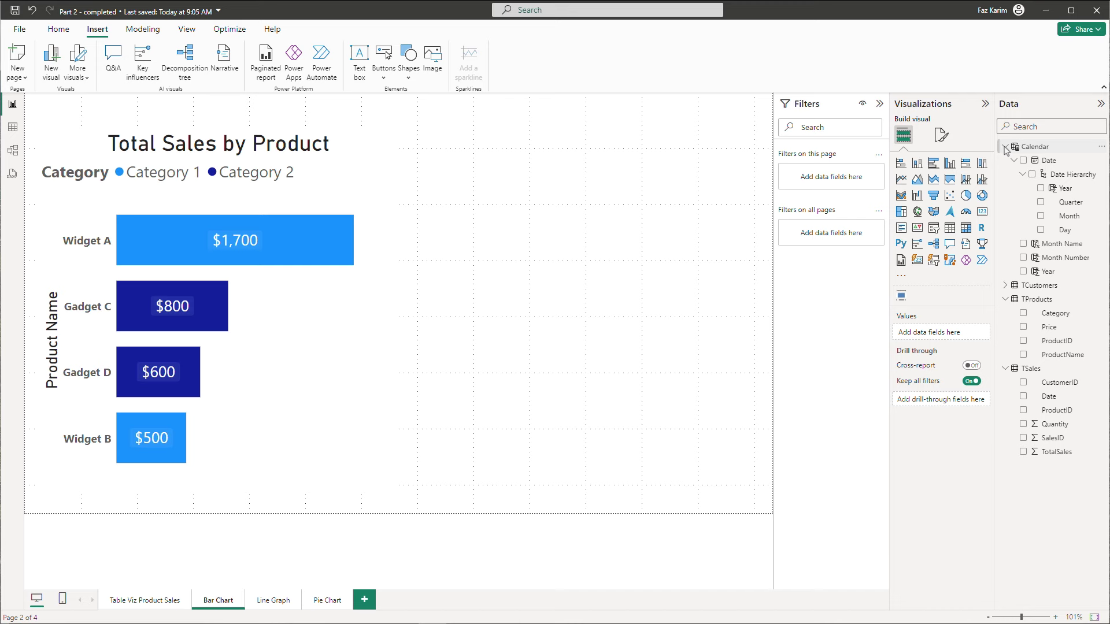
left_click(1006, 146)
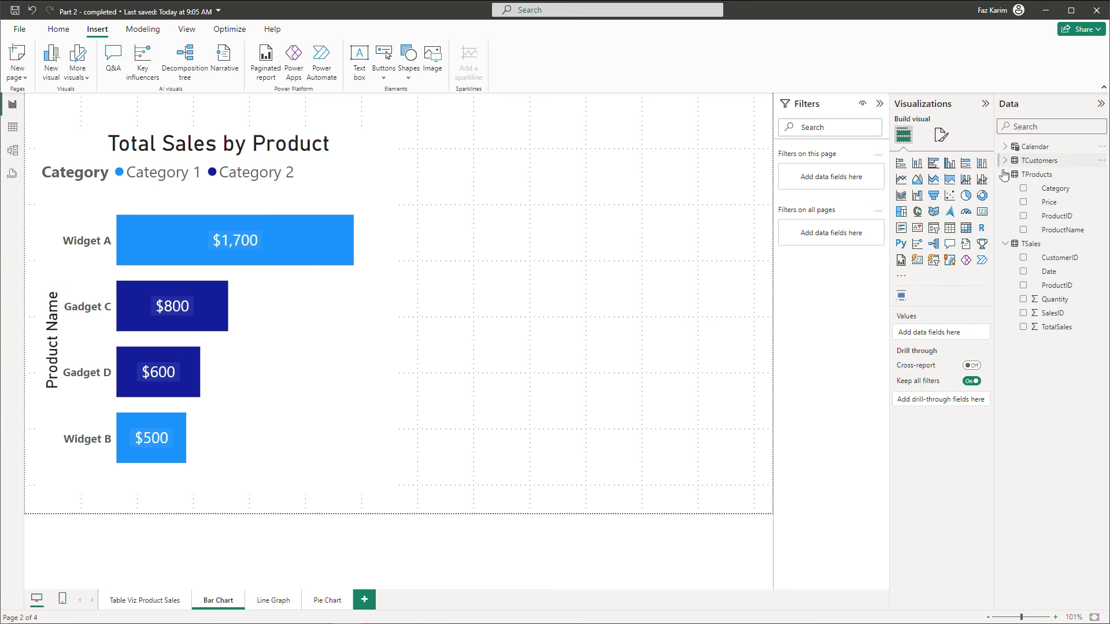
left_click(1004, 174)
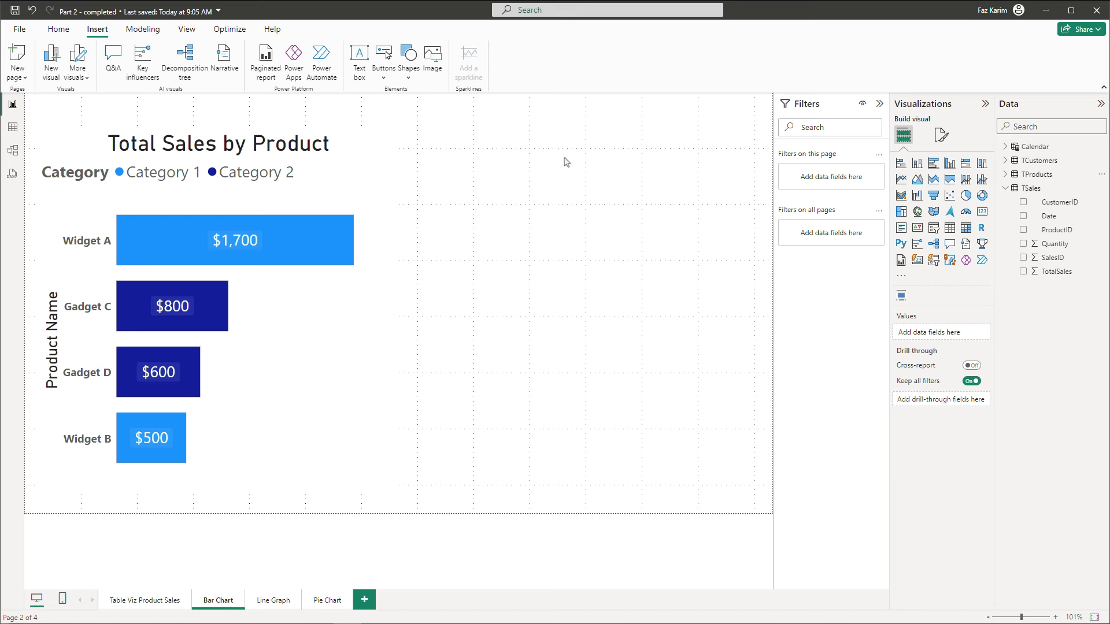
left_click(933, 228)
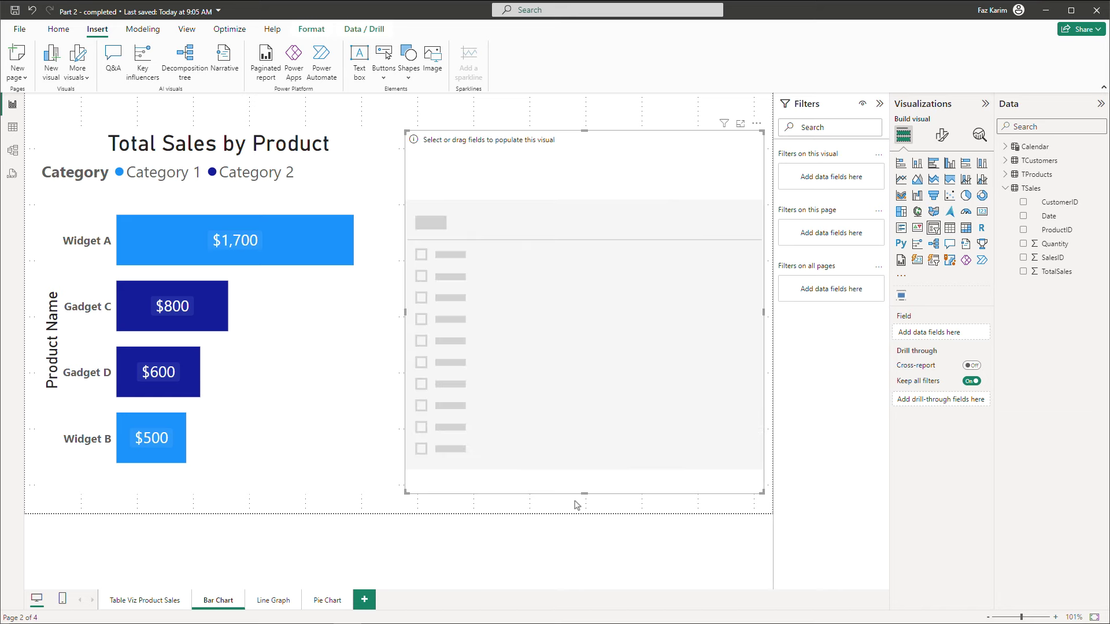
left_click_drag(584, 495, 596, 237)
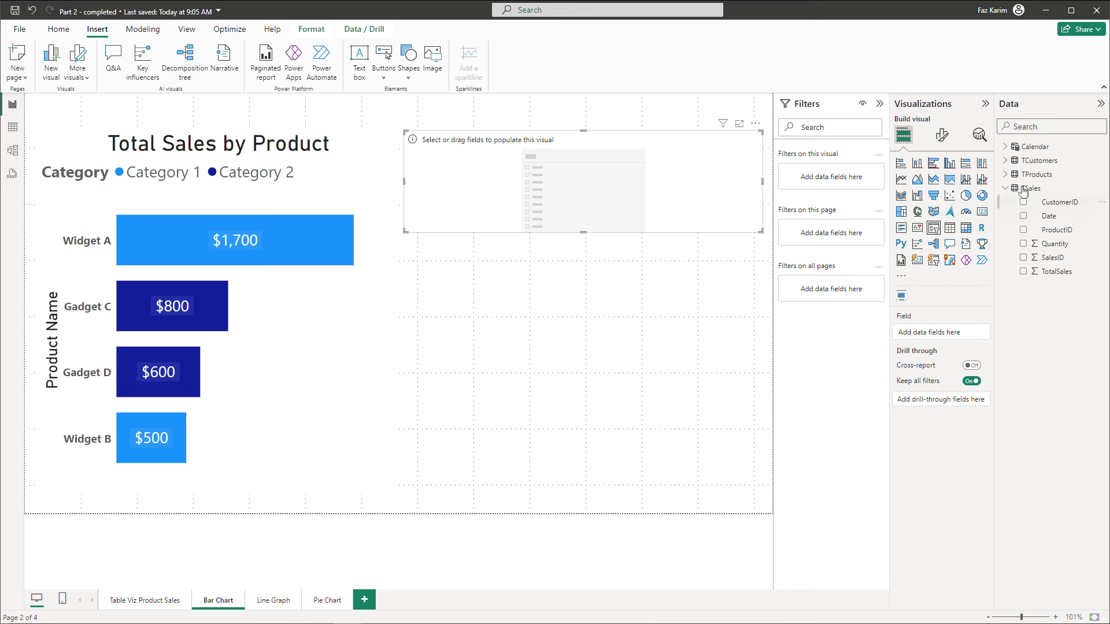
left_click(1005, 161)
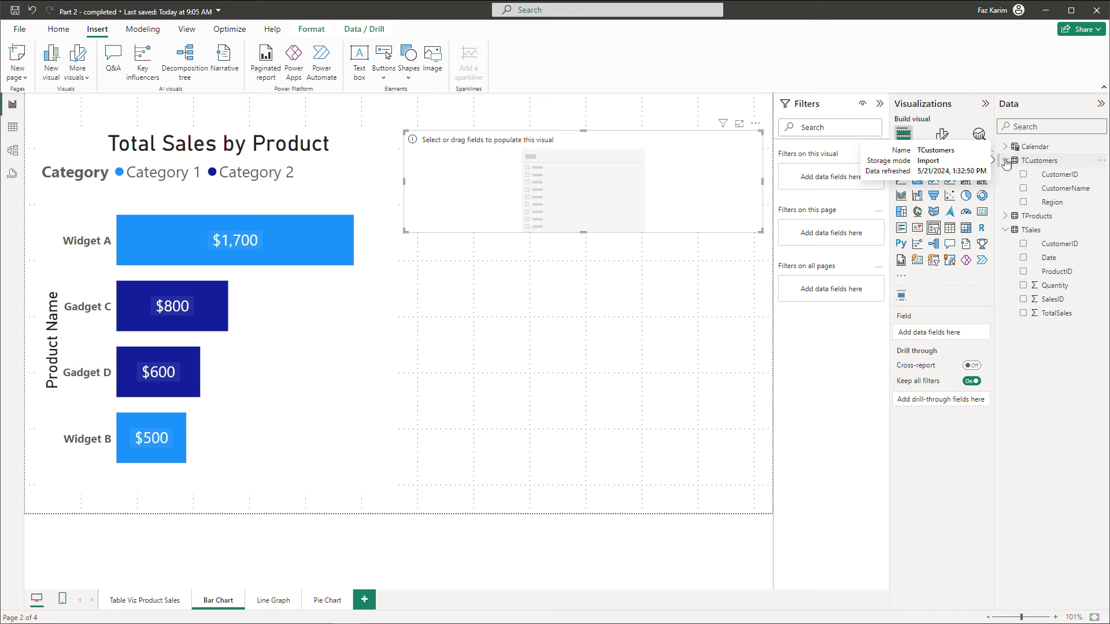
left_click(1023, 202)
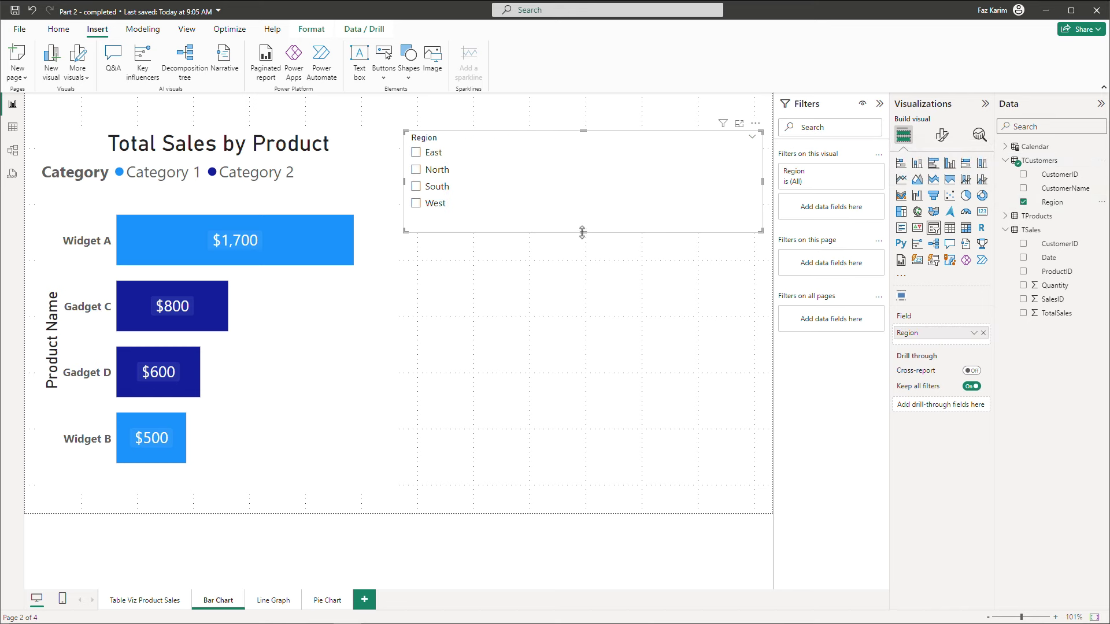
Step: Trim the Region slicer's height slightly, and add an empty slicer of reduced height directly below it
left_click_drag(582, 231, 583, 226)
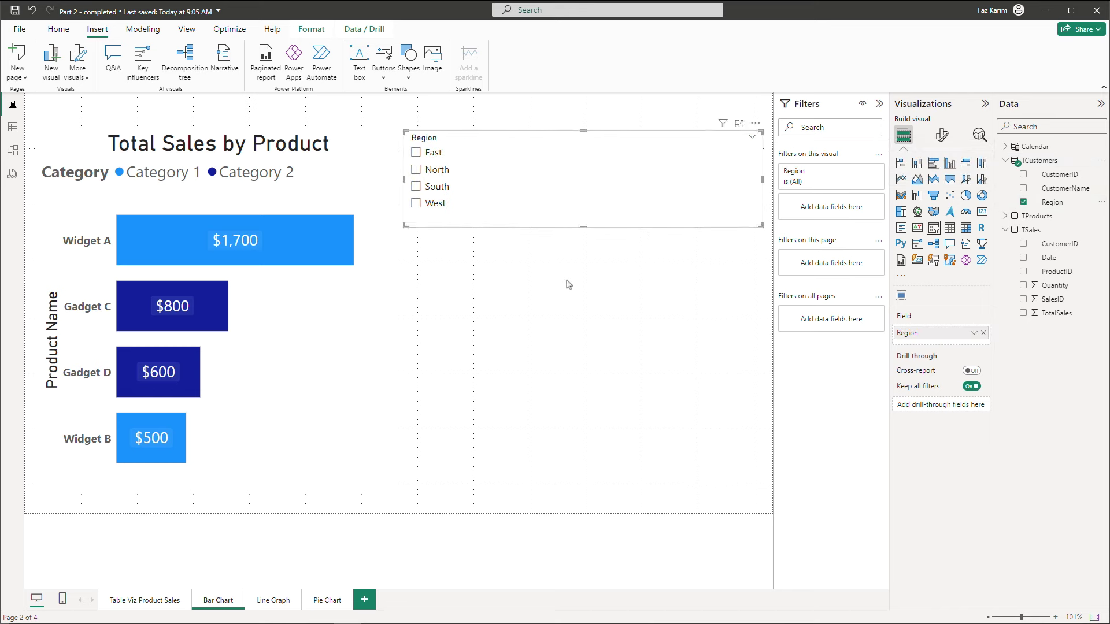
left_click(541, 349)
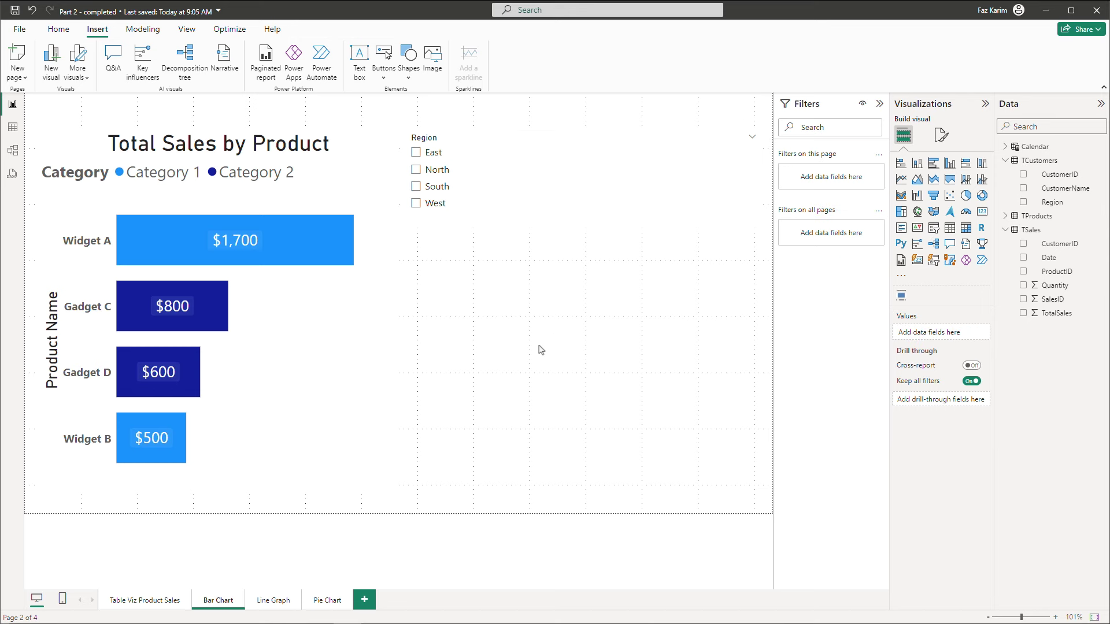
left_click(933, 229)
left_click_drag(583, 228, 572, 382)
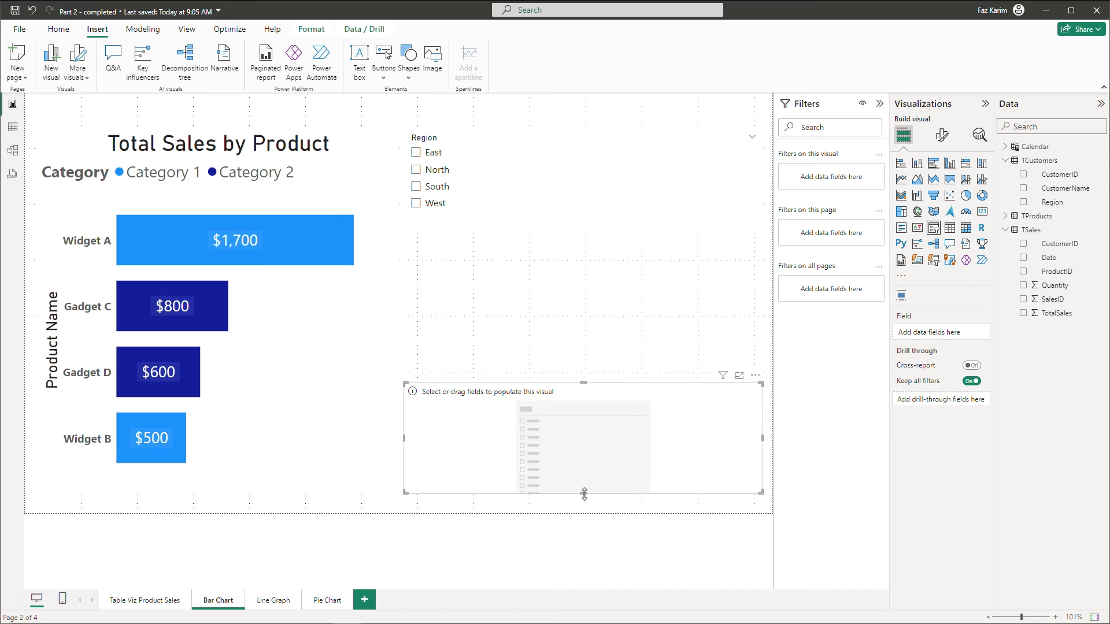
left_click_drag(584, 495, 587, 466)
left_click_drag(601, 399, 590, 258)
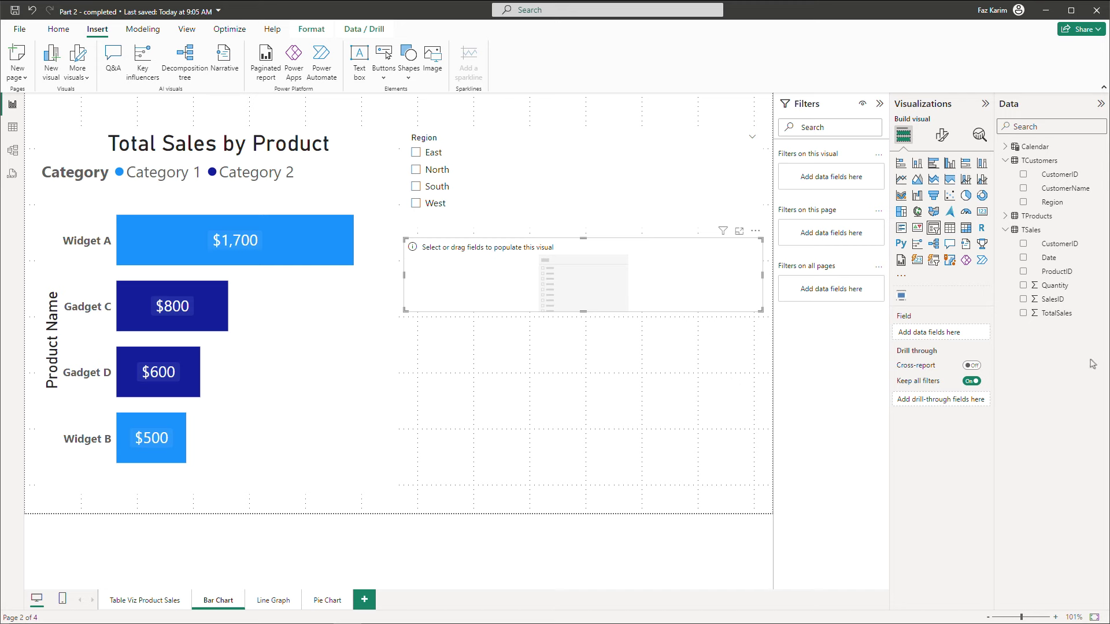
Step: Populate the empty slicer with the TProducts Category field and reduce its height to fit the list
left_click(1007, 218)
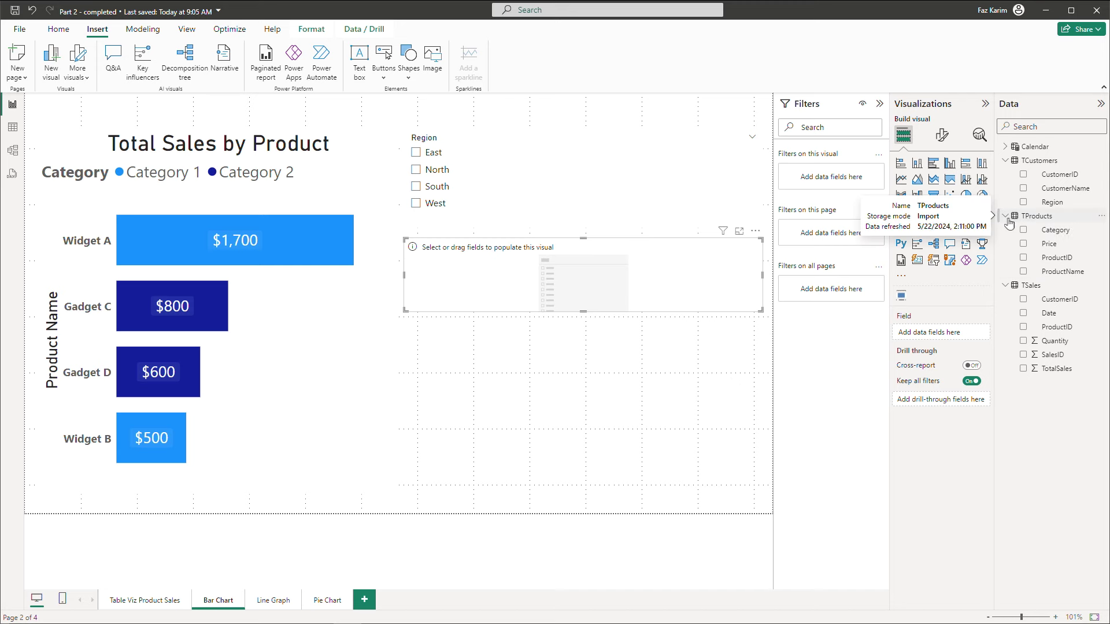
left_click_drag(1060, 271, 948, 332)
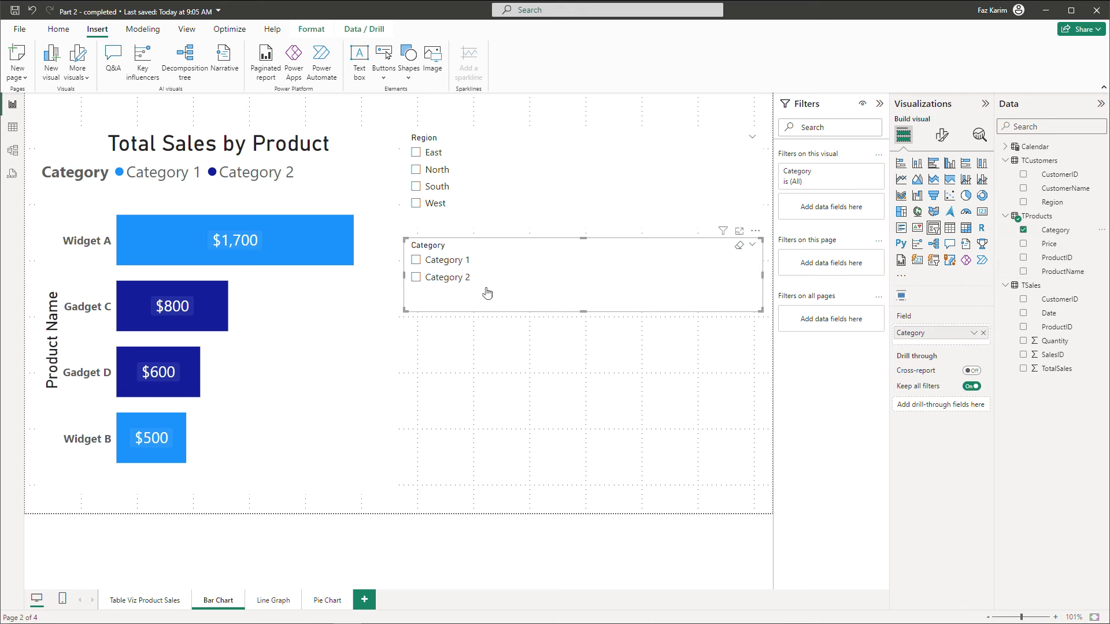
left_click_drag(581, 311, 585, 306)
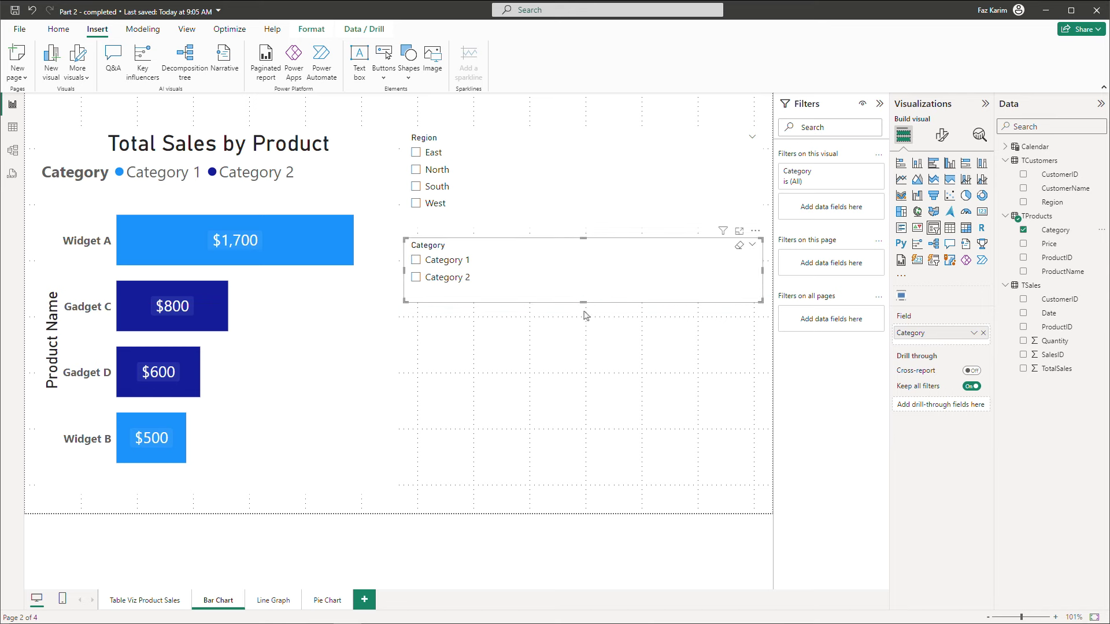
left_click(576, 345)
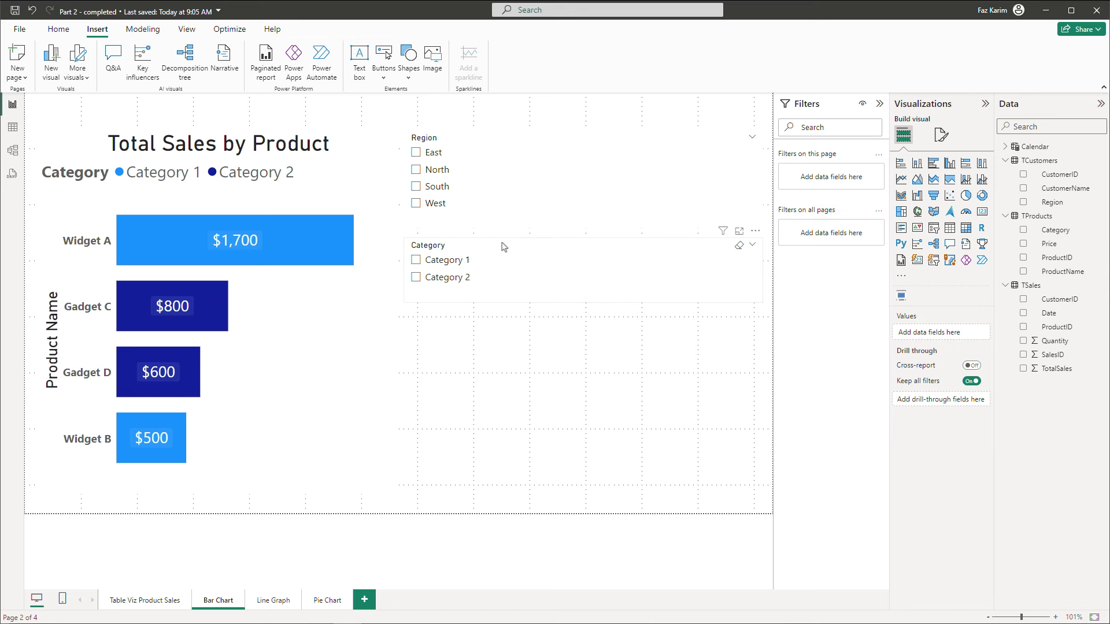
Step: Test the Region and Category slicers with East and Category 1 selected, and clear both selections
left_click(416, 153)
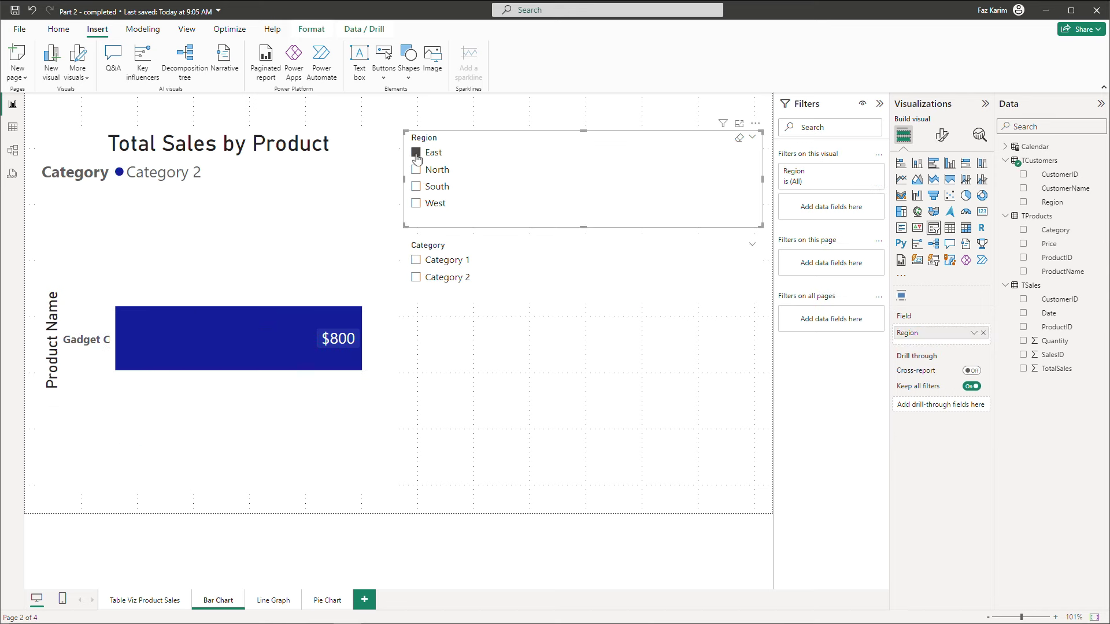
left_click(416, 263)
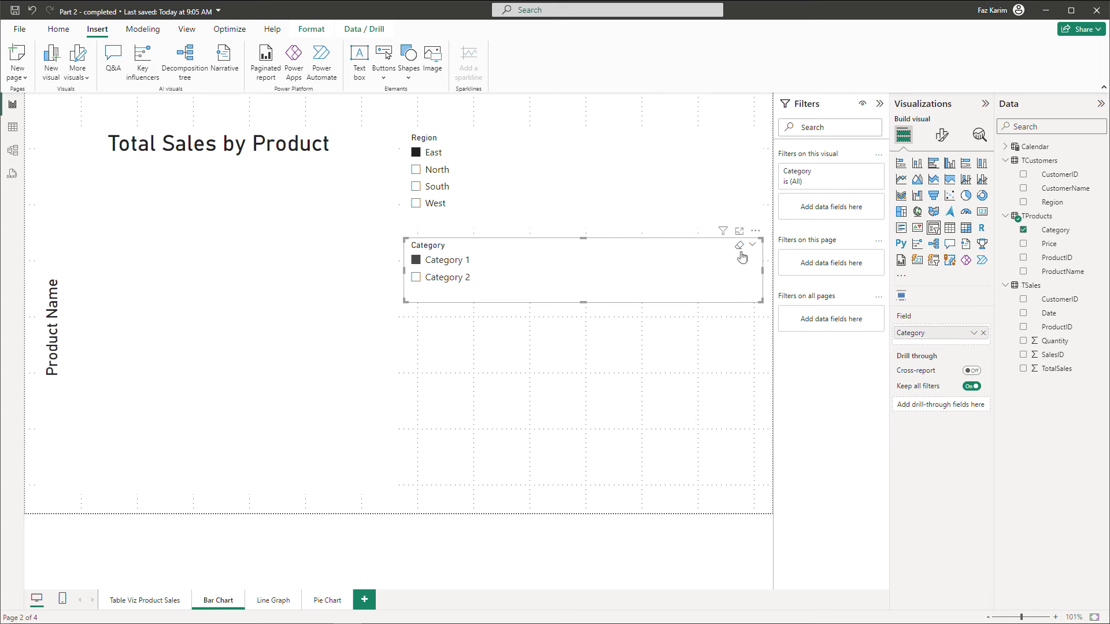
left_click(416, 278)
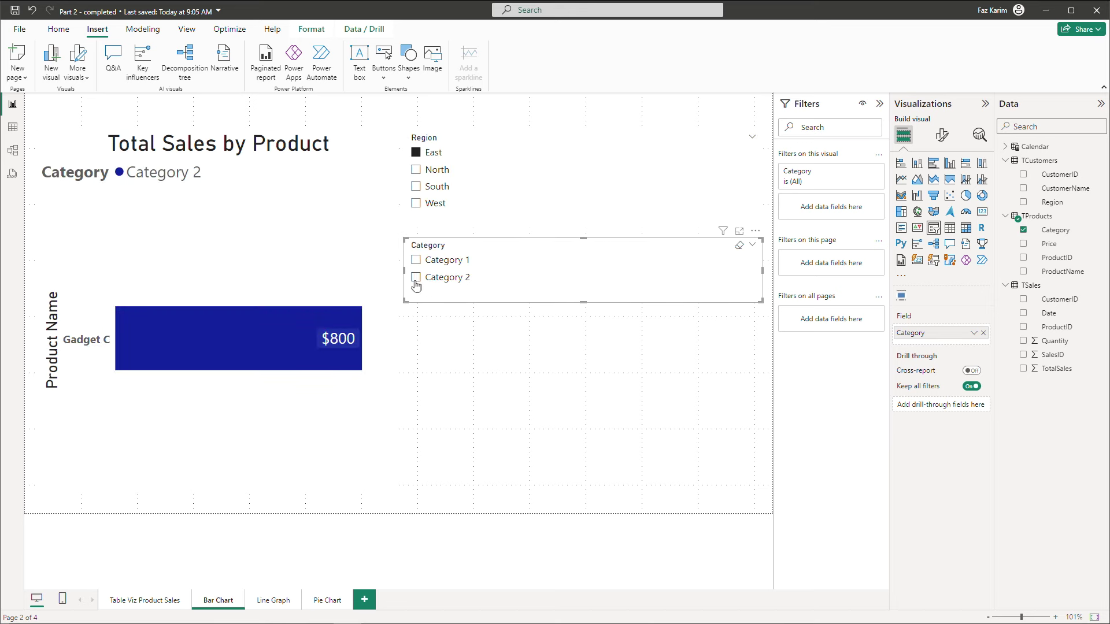
left_click(417, 154)
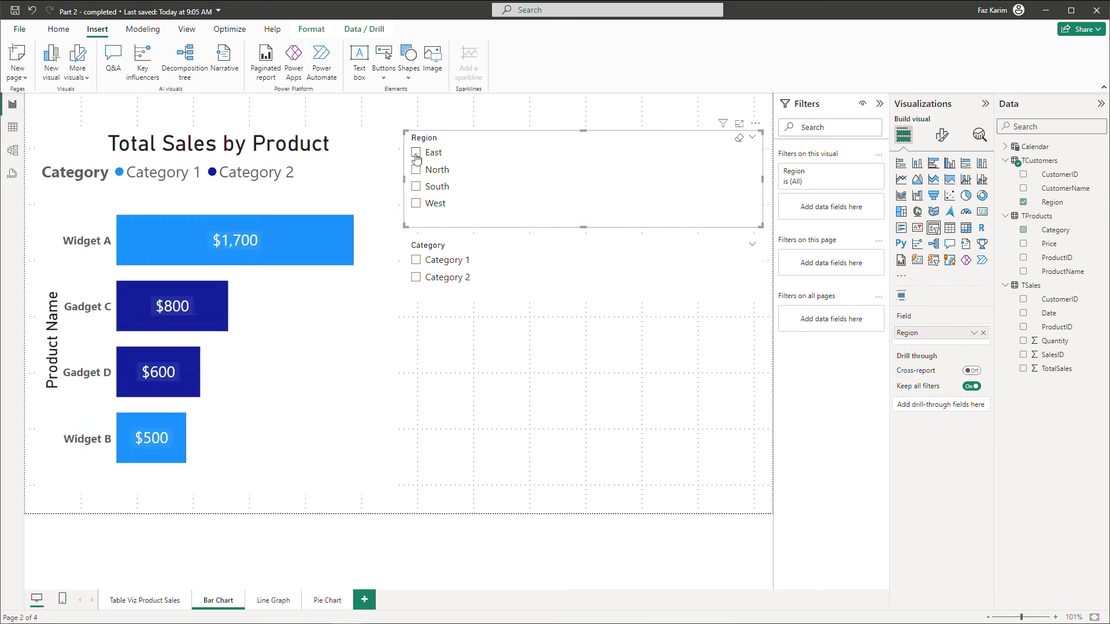
left_click(436, 349)
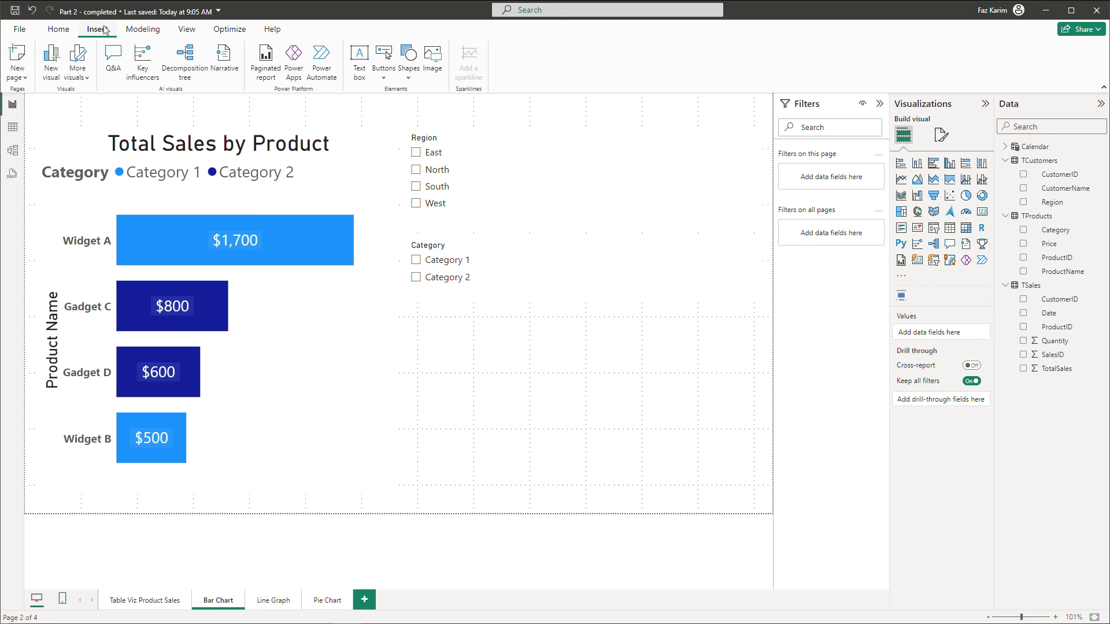
left_click(382, 81)
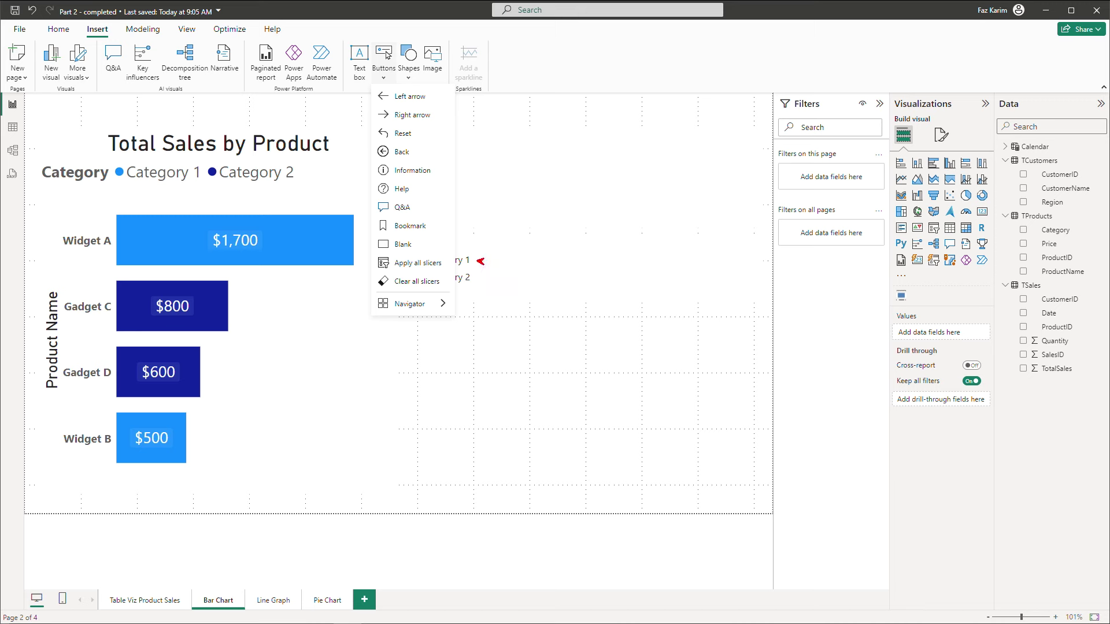
left_click_drag(476, 133, 486, 134)
left_click_drag(372, 218, 433, 234)
key("Escape")
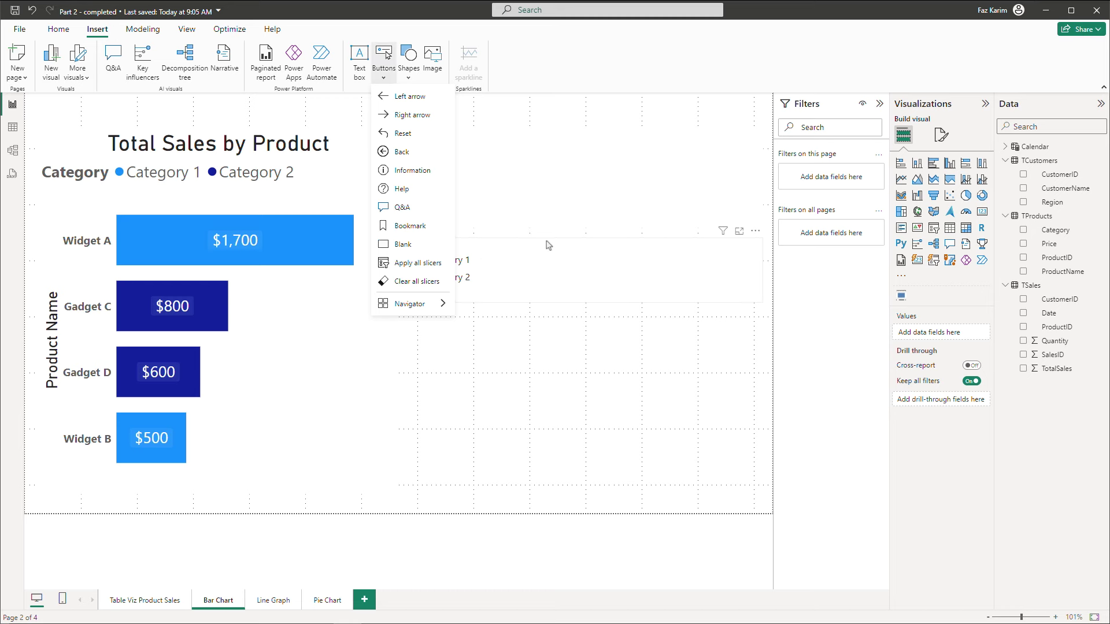
Step: Show the Bookmarks pane and add a bookmark with East and Category 1 selected in the slicers
left_click(197, 33)
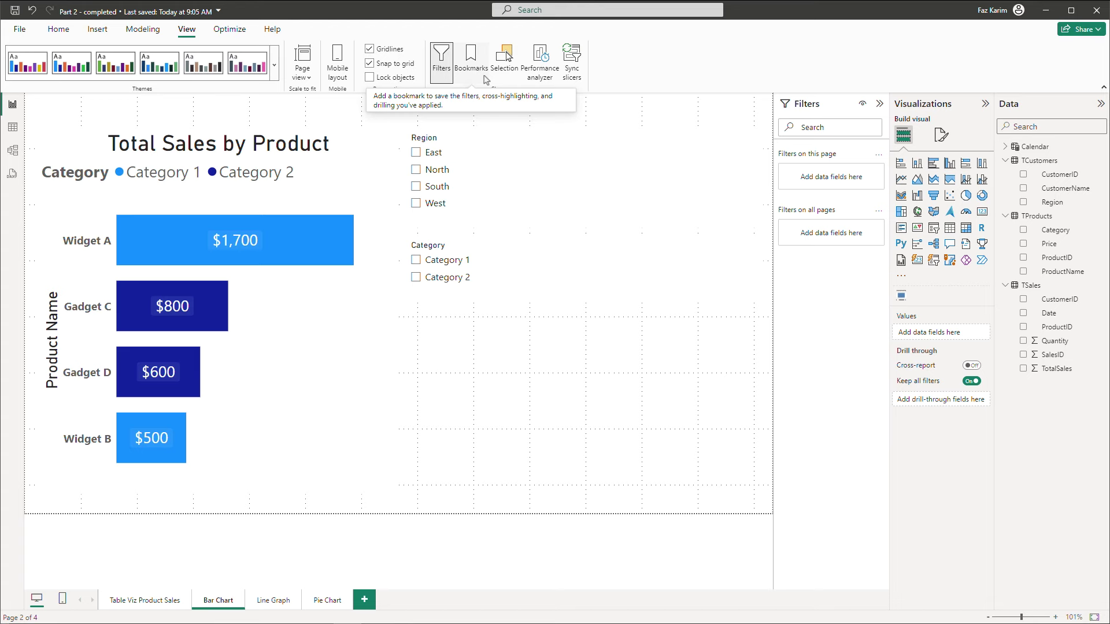
left_click(485, 79)
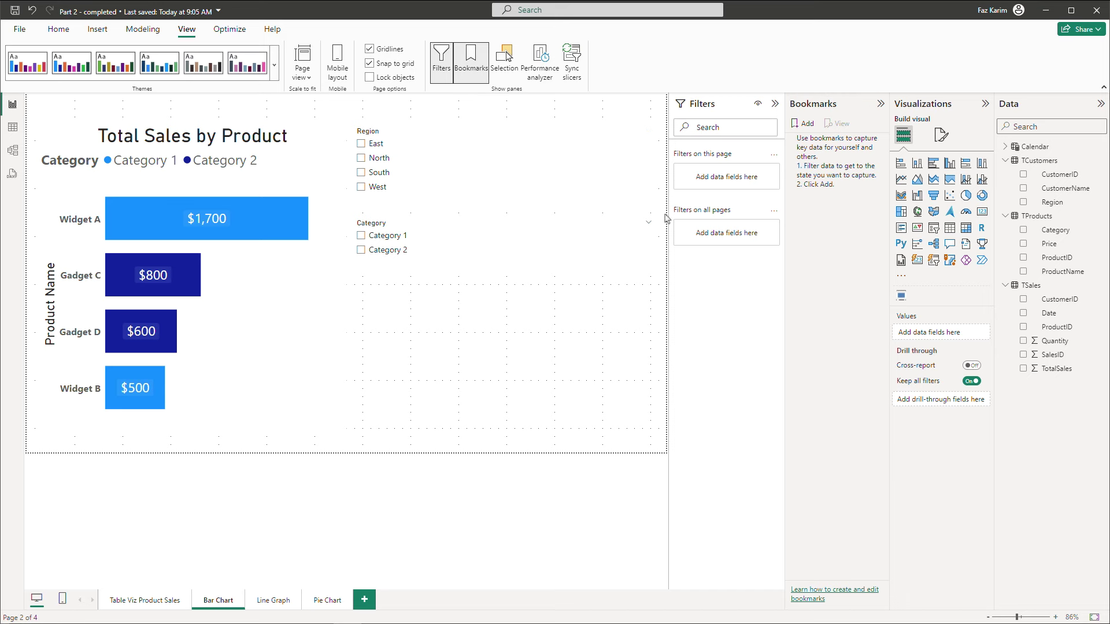
left_click(362, 144)
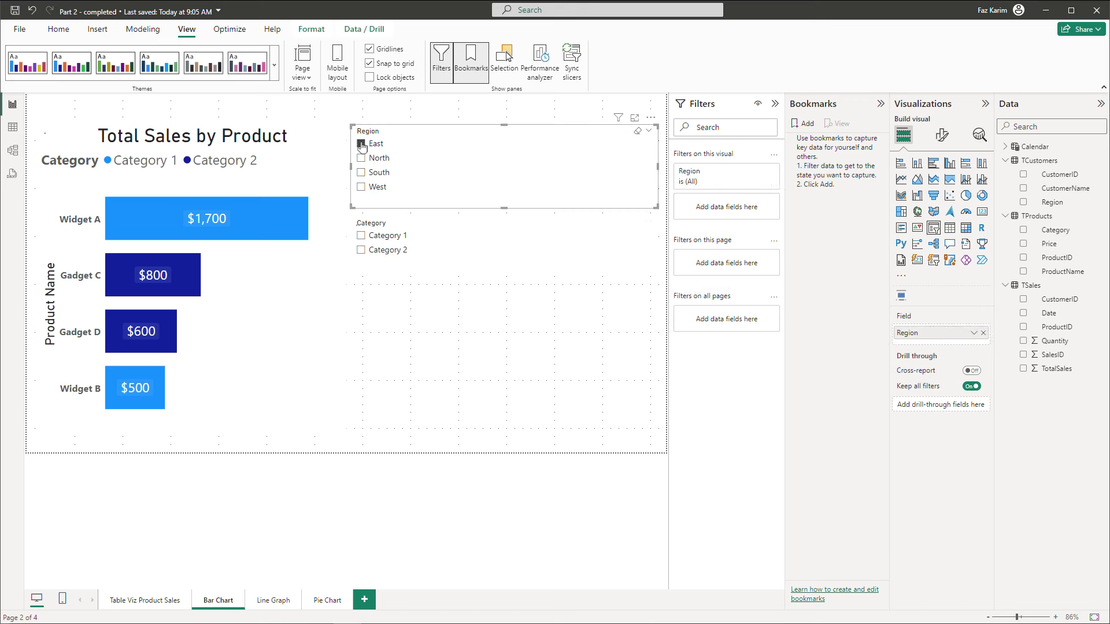
left_click(361, 236)
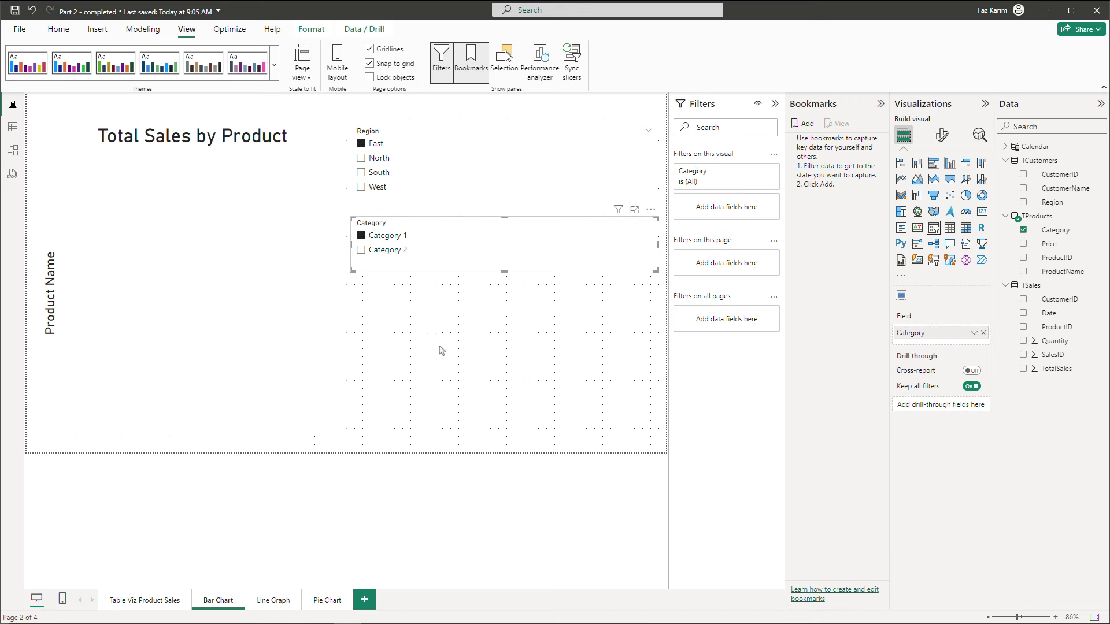
left_click(805, 123)
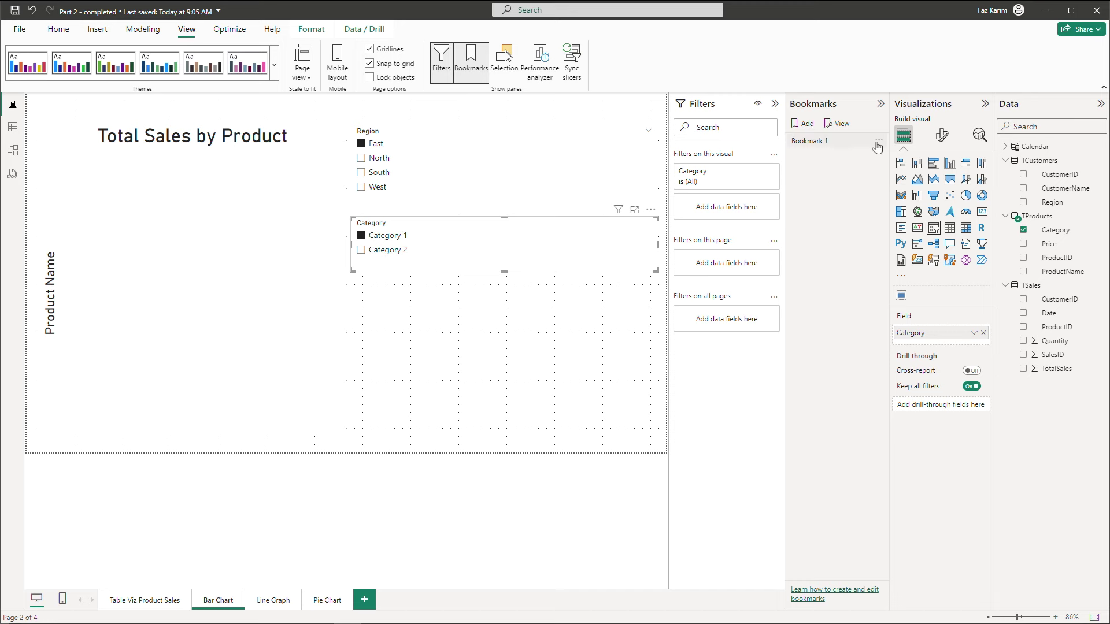
Step: Rename the new bookmark as East-Category 1
left_click(877, 142)
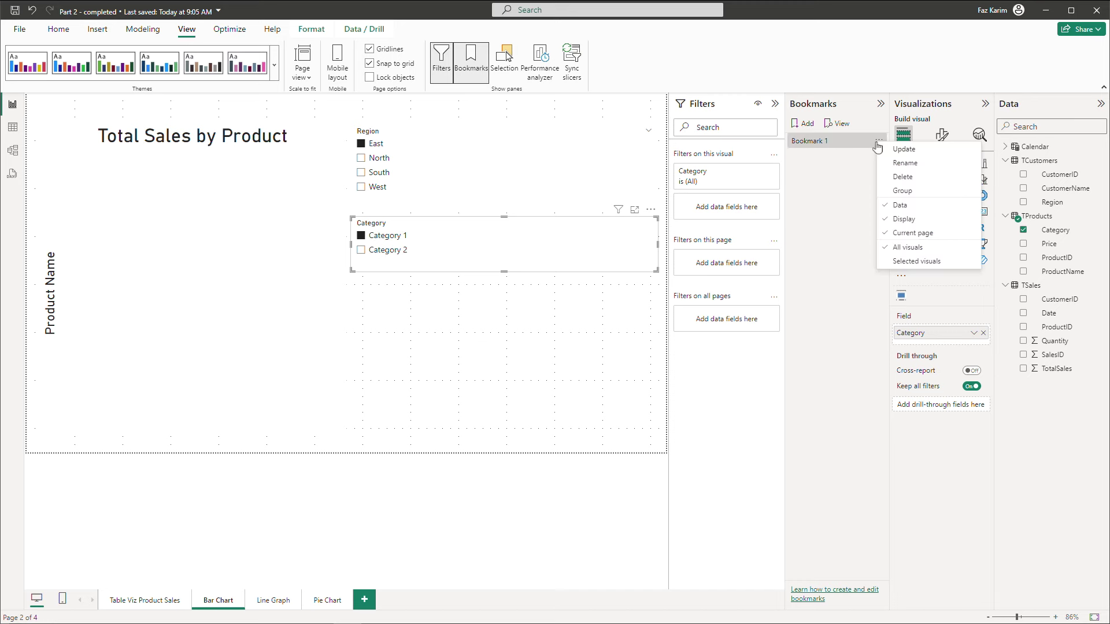
left_click(906, 163)
key("BackSpace")
key("BackSpace")
key("BackSpace")
key("BackSpace")
key("BackSpace")
key("BackSpace")
key("BackSpace")
key("BackSpace")
key("BackSpace")
key("BackSpace")
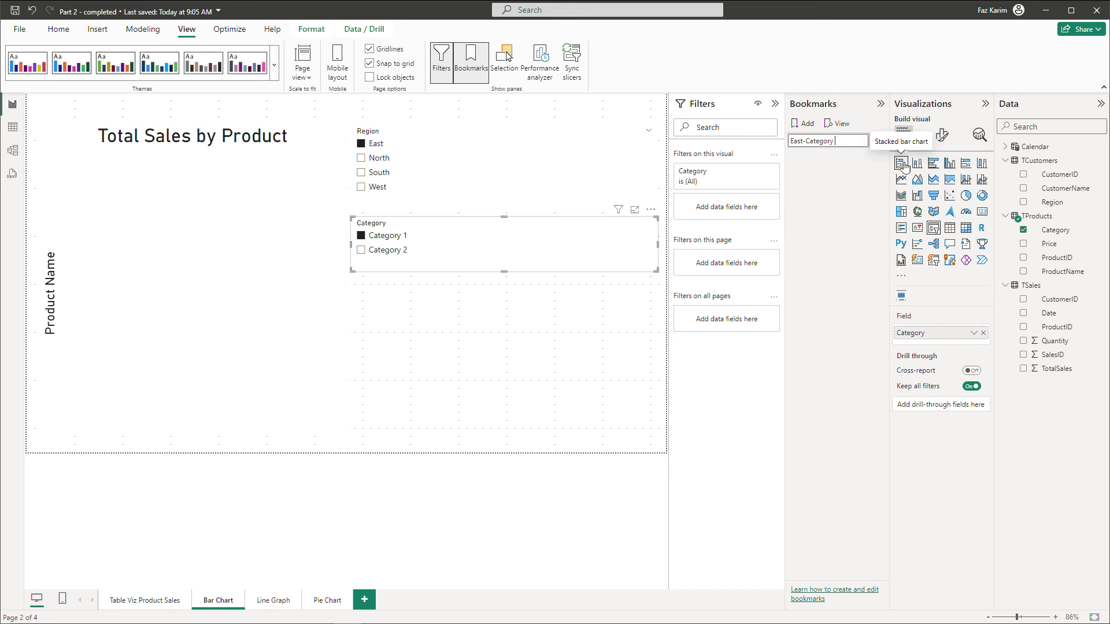
type("East-Category 1")
key("Return")
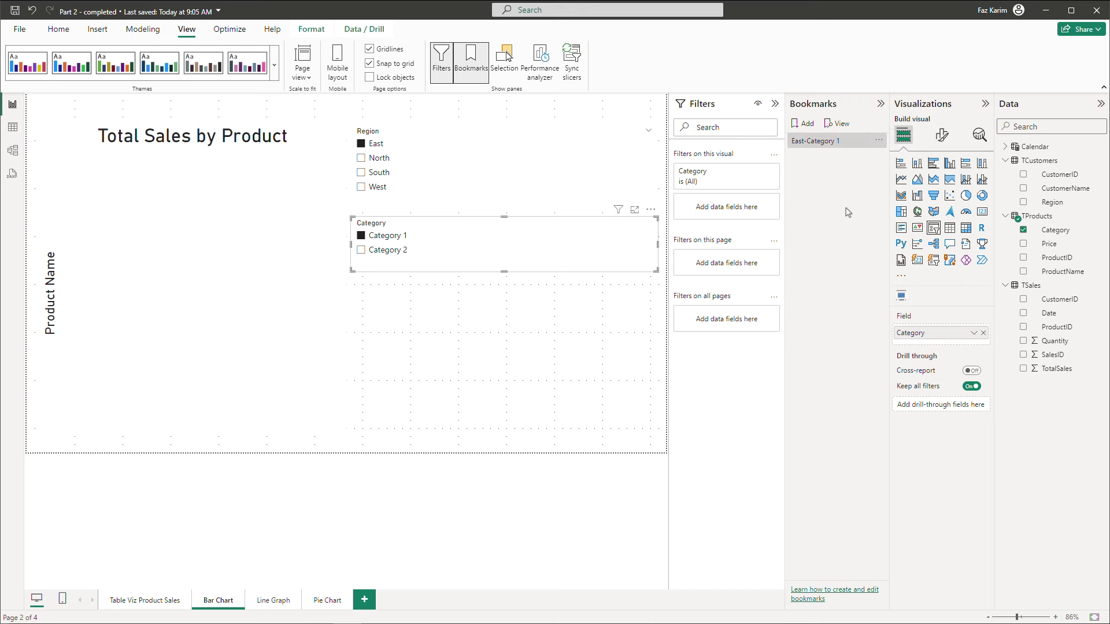
Step: Add a second bookmark, select Category 2 in the Category slicer with East kept, and update the bookmark to that selection
left_click(807, 130)
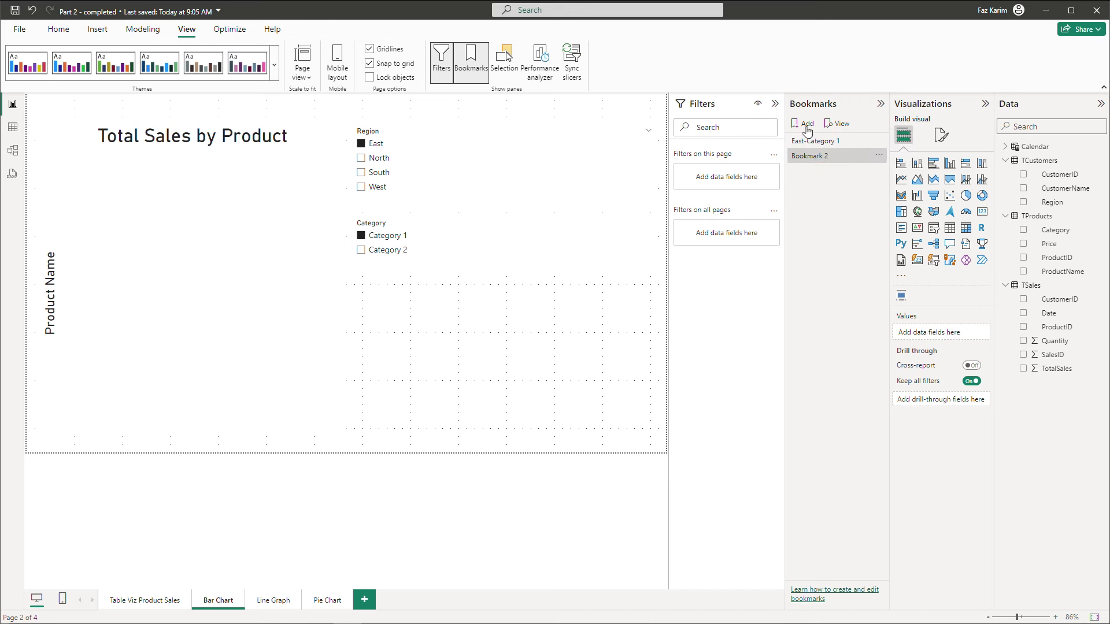
left_click(360, 252)
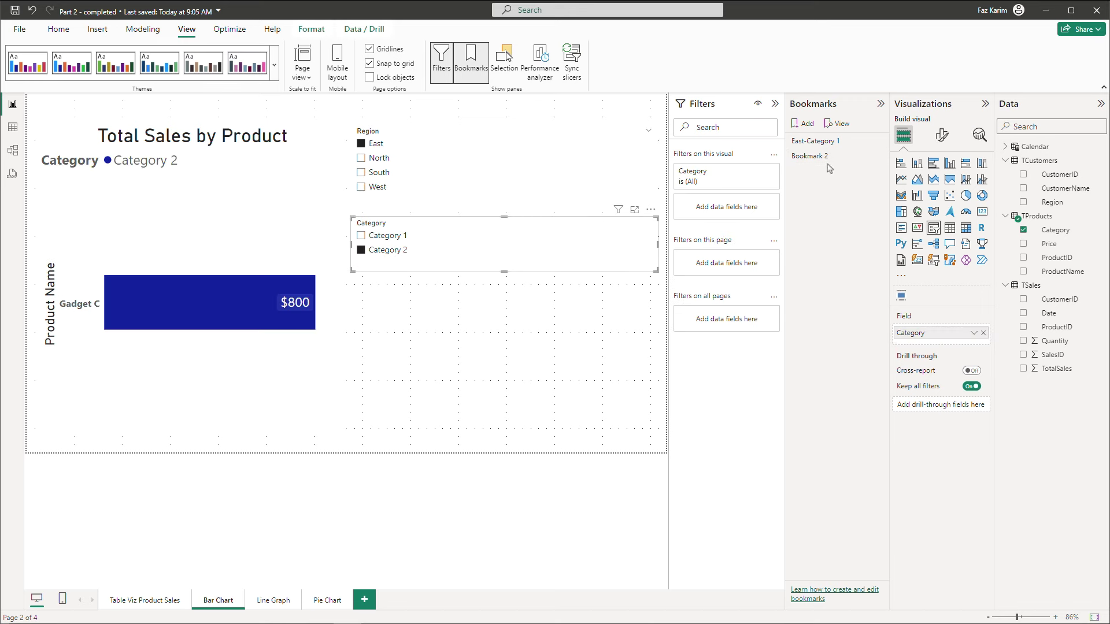
left_click(873, 156)
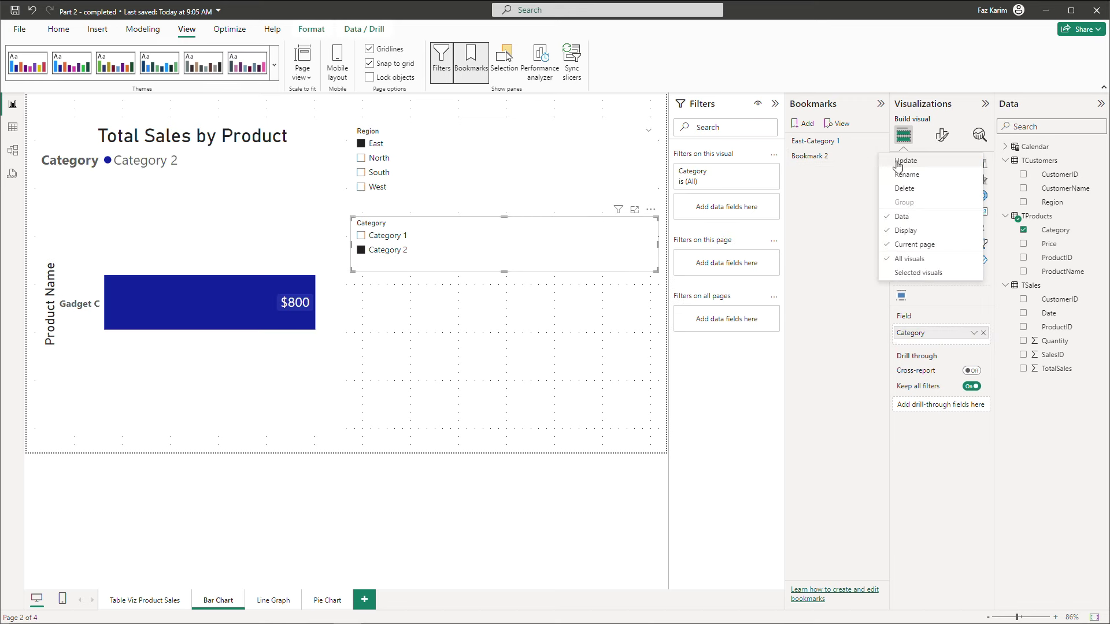
left_click(897, 164)
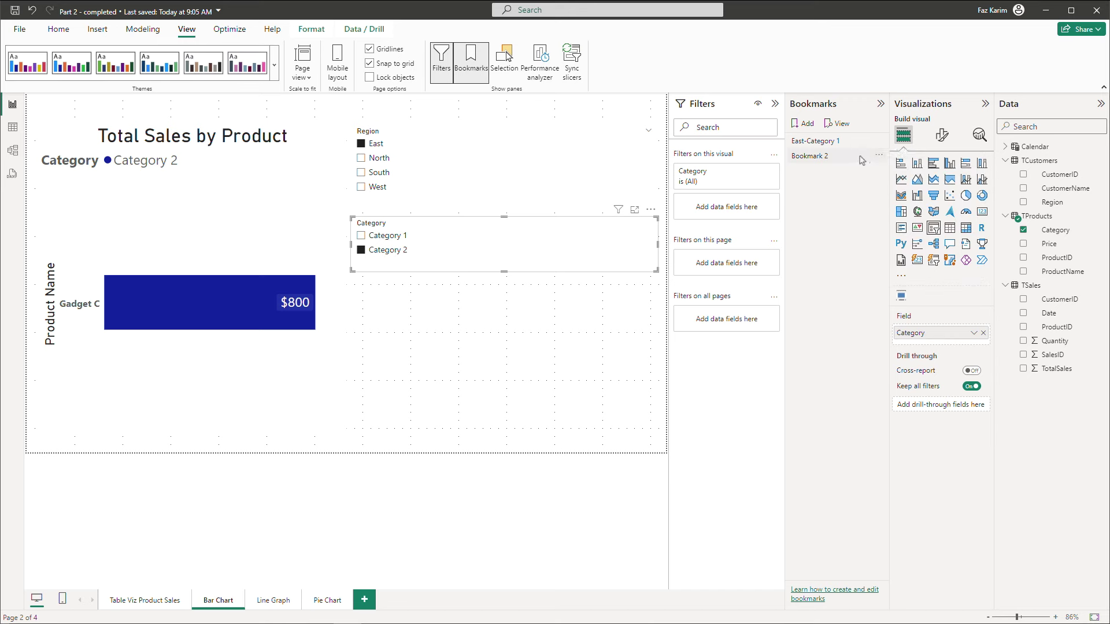
Step: Rename the second bookmark as East-Category 2
left_click(879, 154)
left_click(894, 175)
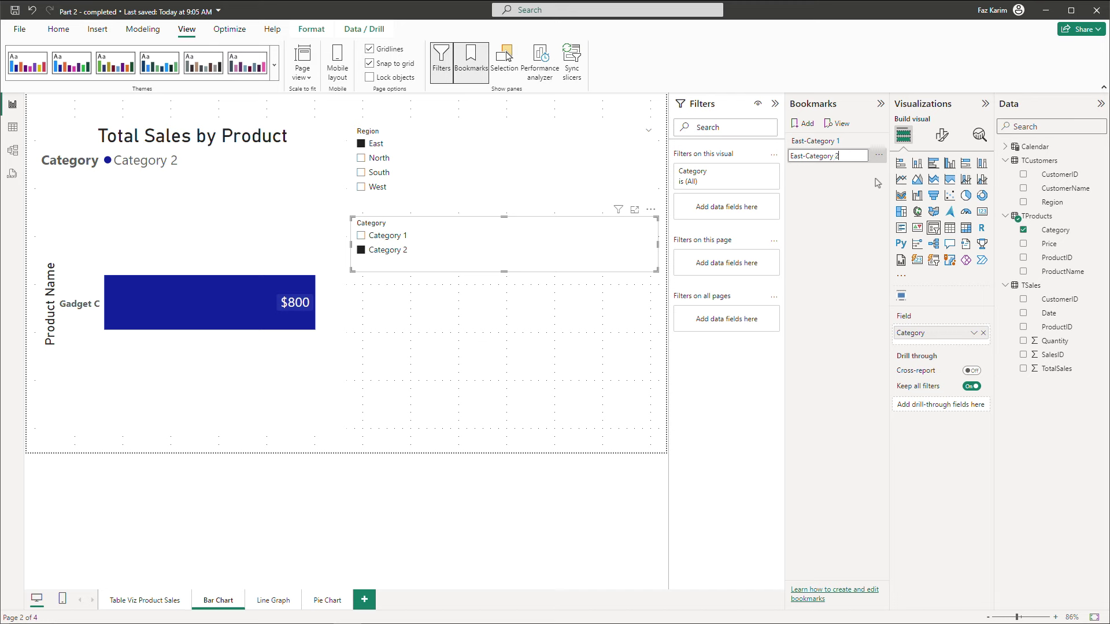
left_click(598, 317)
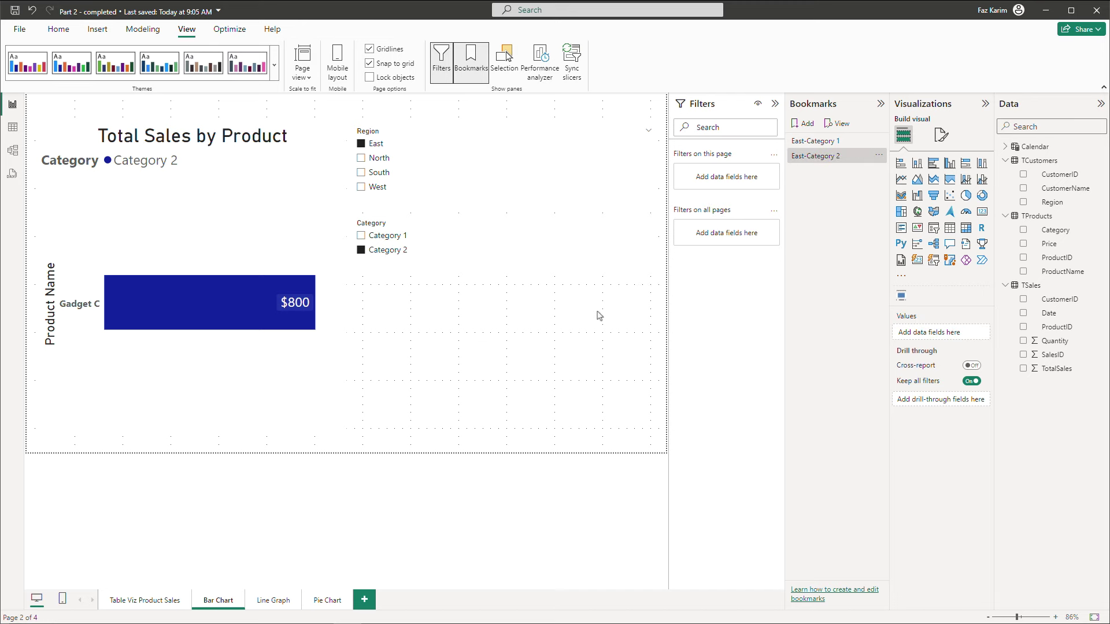
Step: Clear the Category and Region slicers, and test the East-Category 1 and East-Category 2 bookmarks by applying each in turn
left_click(636, 233)
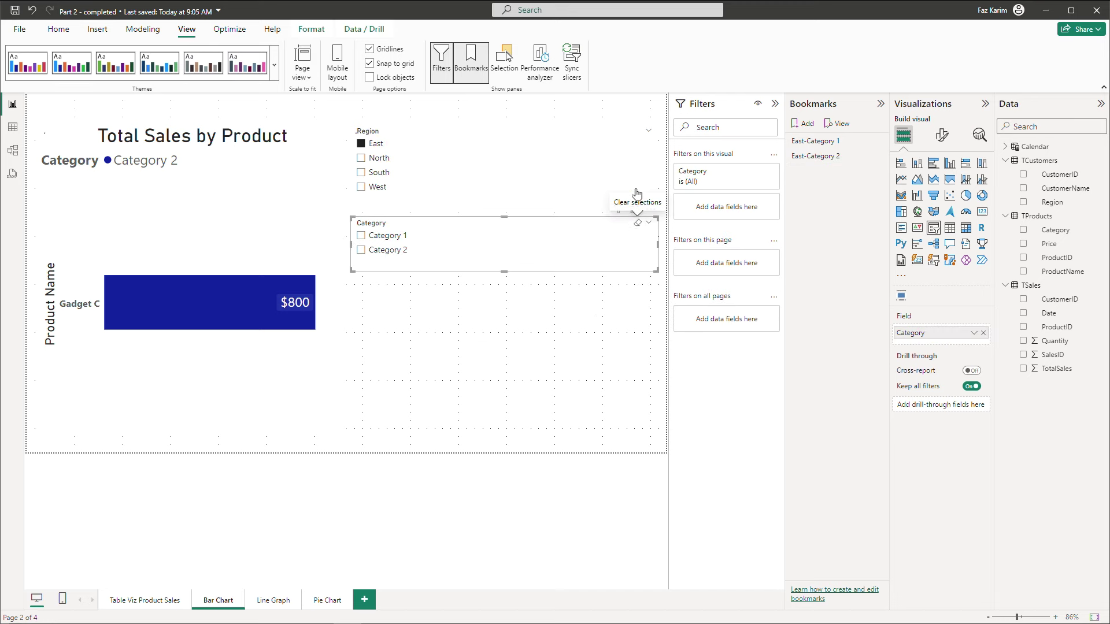
left_click(638, 137)
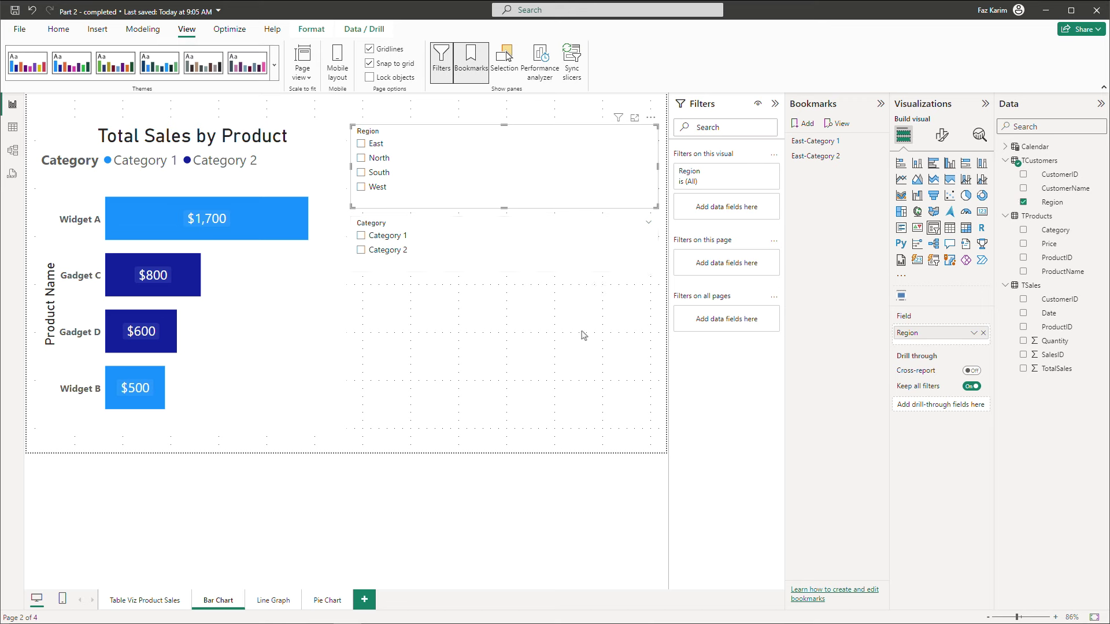
left_click(584, 334)
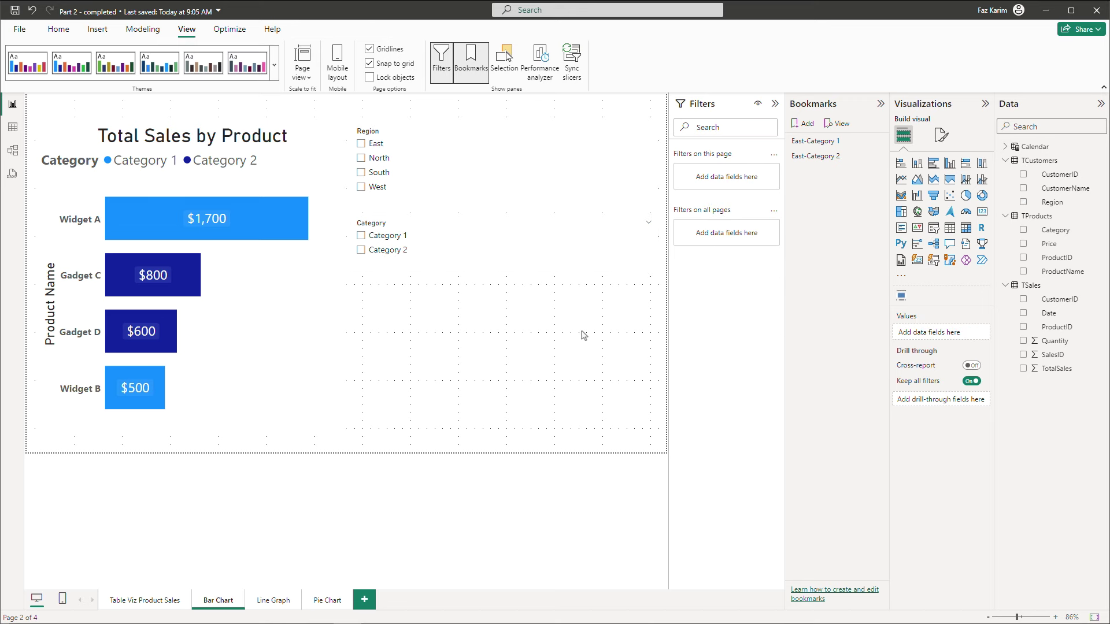
left_click(806, 143)
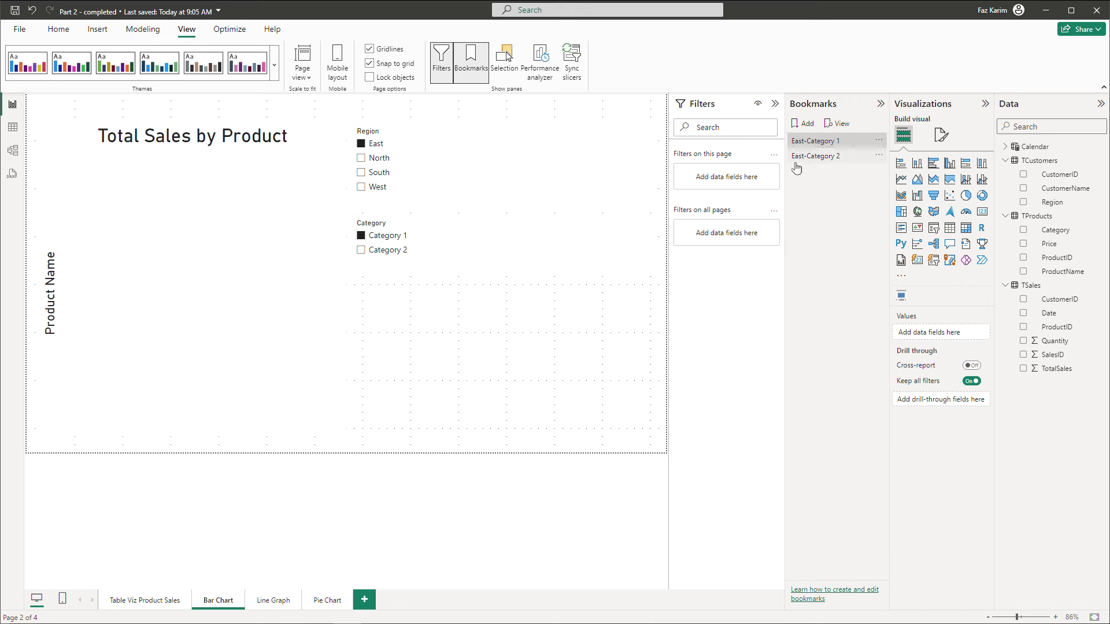
left_click(815, 156)
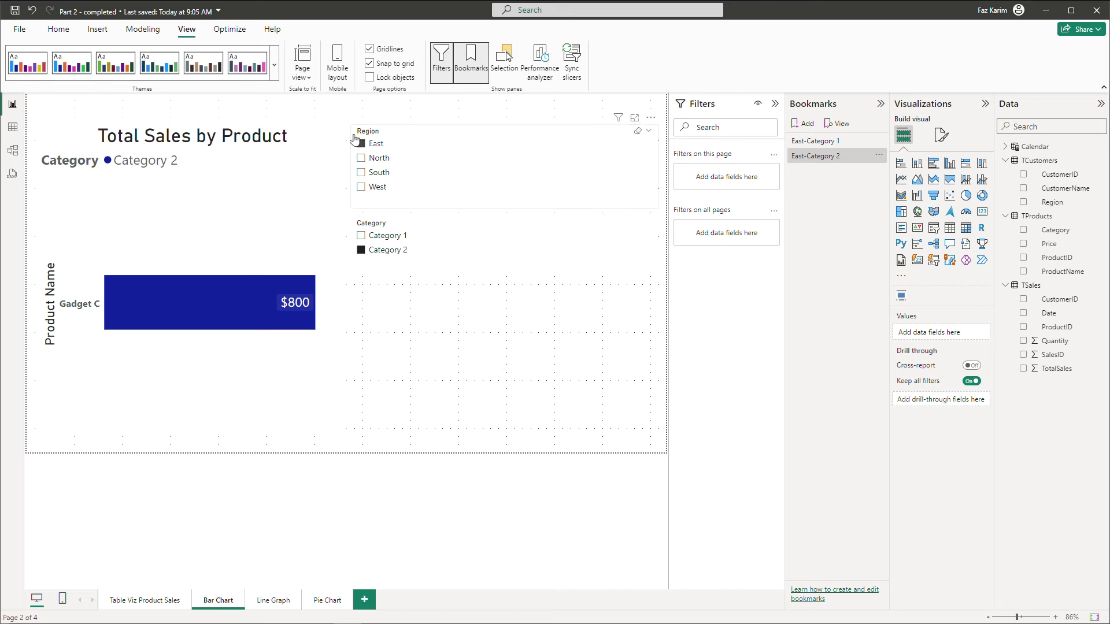
Step: Insert a Clear all slicers button, place it in the report page's lower-right area, and use it to clear the slicers
left_click(97, 29)
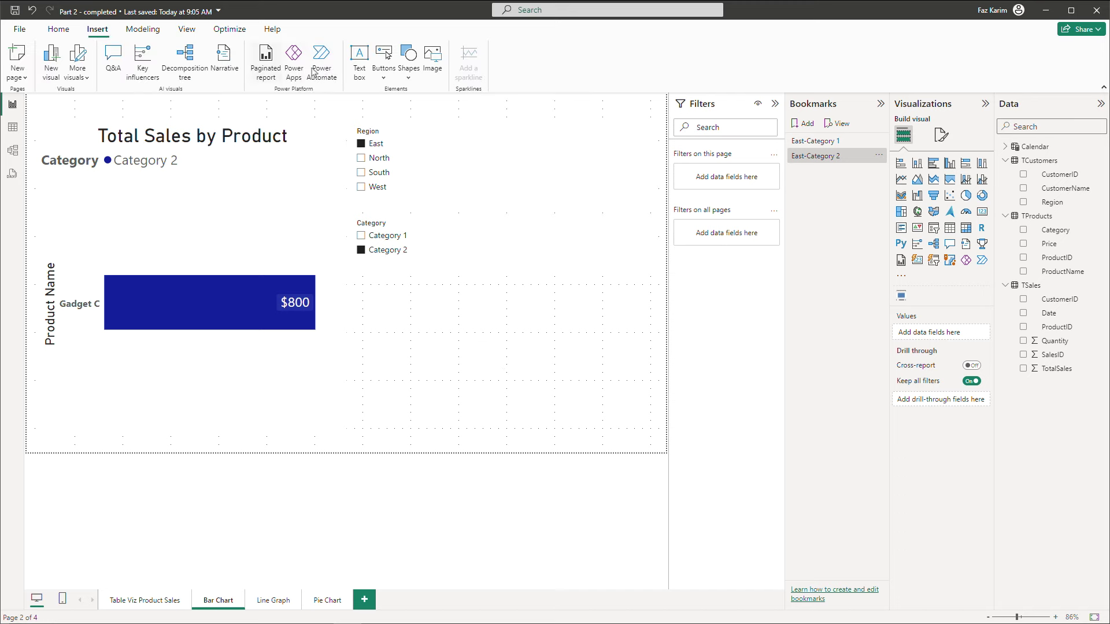
left_click(381, 73)
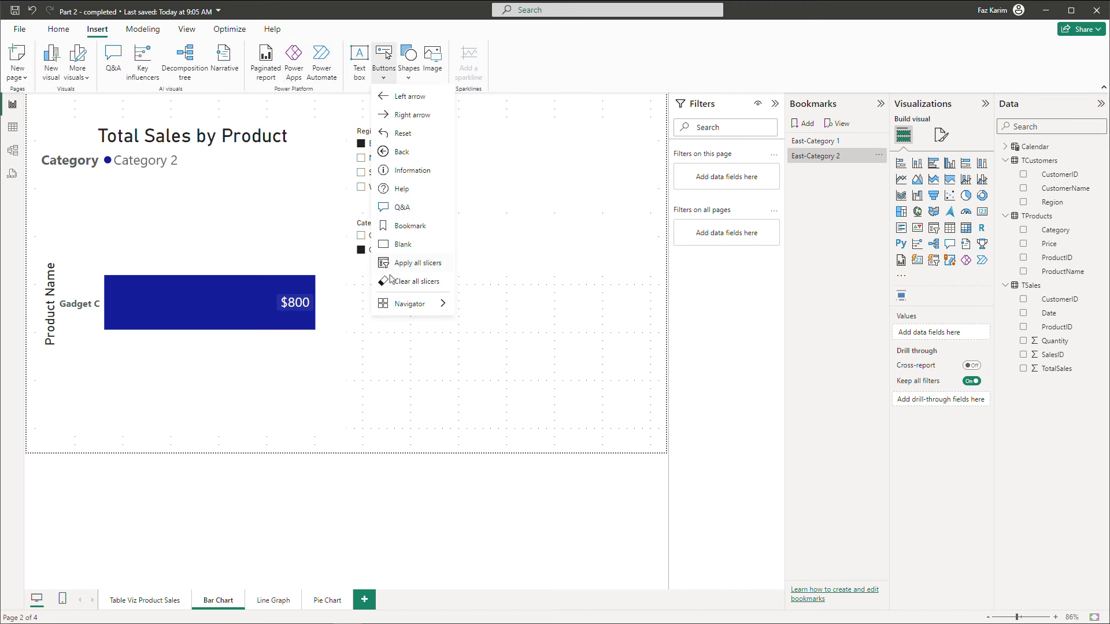
left_click(417, 280)
left_click_drag(113, 115, 624, 418)
left_click(593, 409, "ctrl")
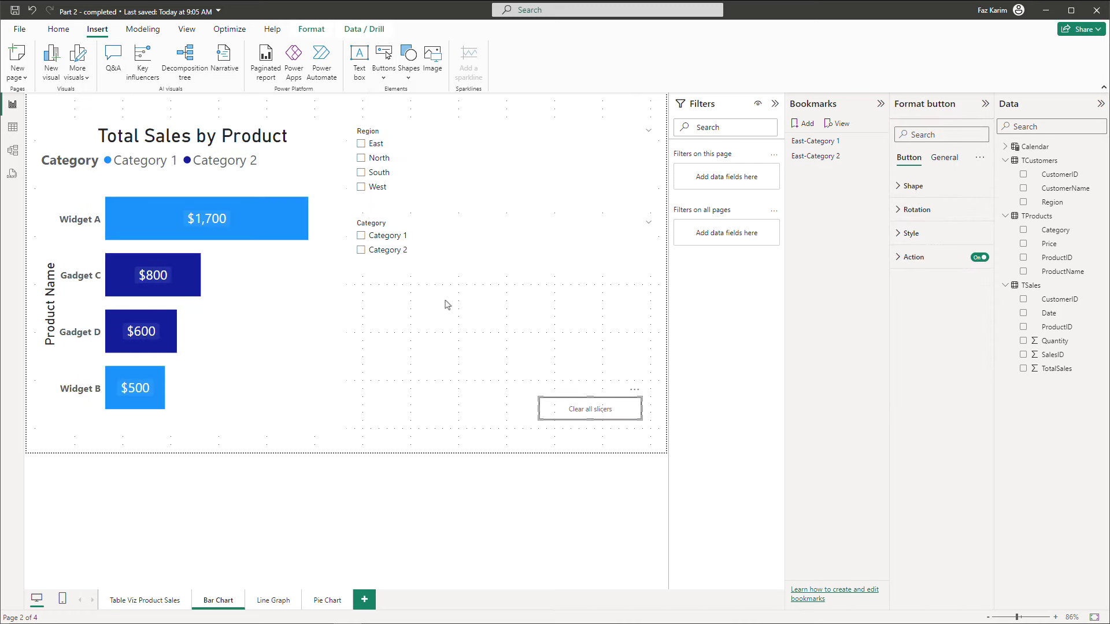
Step: Select North in the Region slicer and Category 1 in the Category slicer, and capture the selection in a new, updated bookmark
left_click(361, 158)
left_click(361, 236)
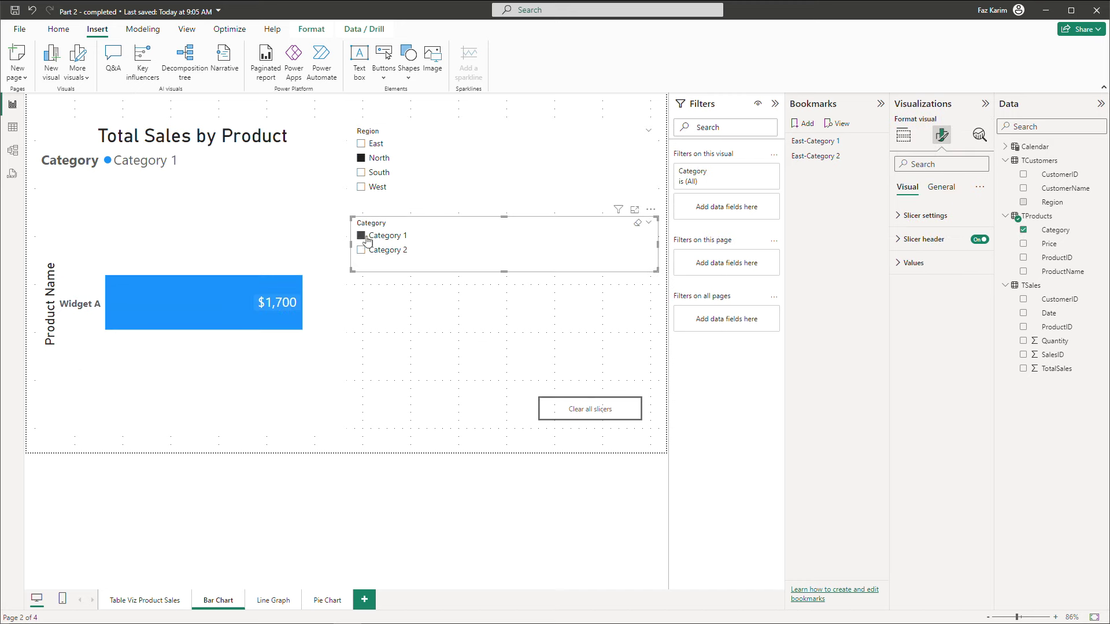
left_click(803, 124)
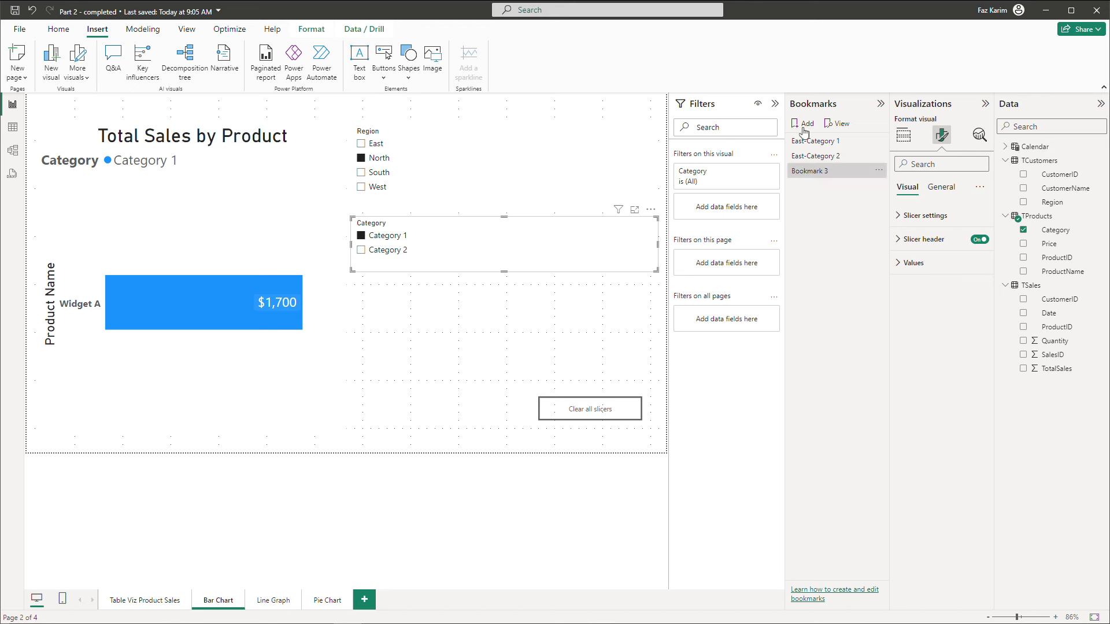
left_click(878, 170)
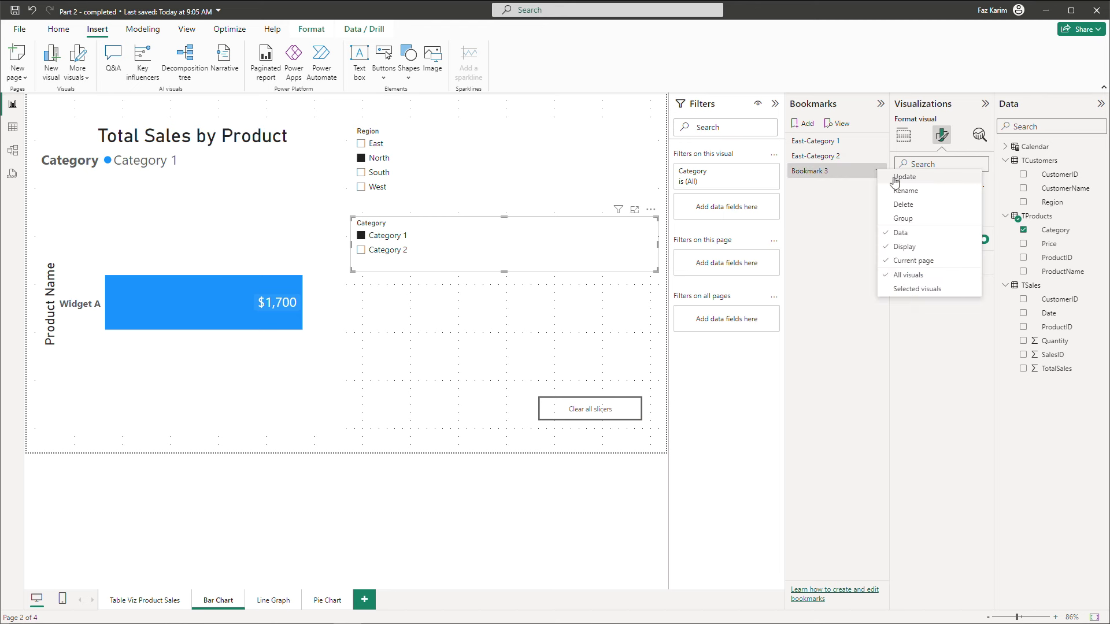
left_click(904, 177)
Step: Rename the North and Category 1 bookmark as North-C1
left_click(878, 170)
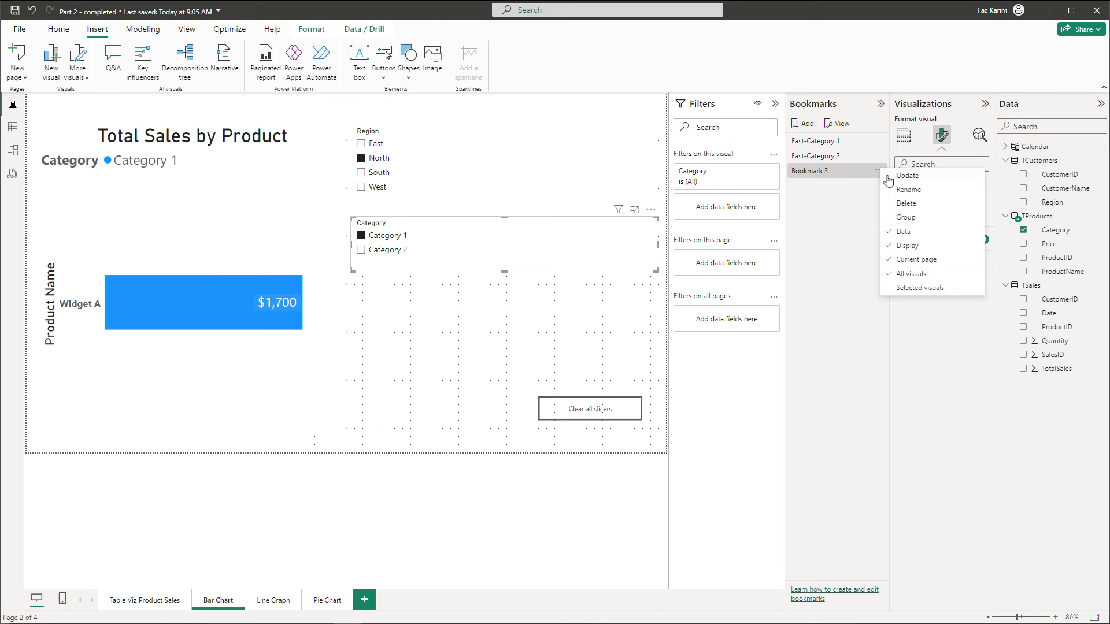
left_click(905, 190)
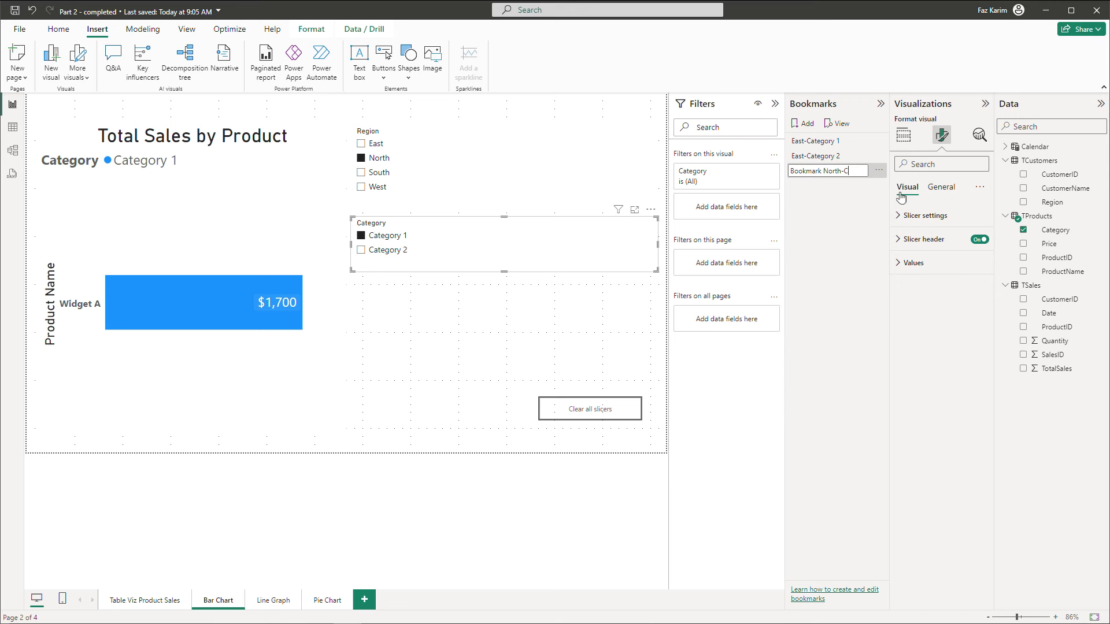
key("Return")
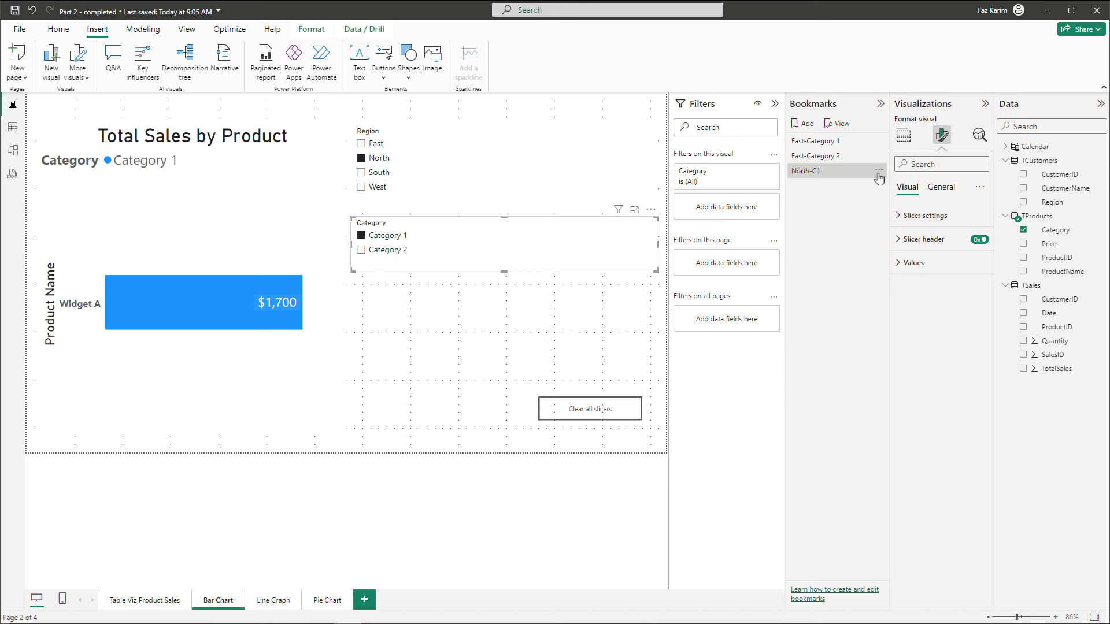
Step: Add another bookmark, select Category 2 with North kept, and update the bookmark to that selection
left_click(808, 126)
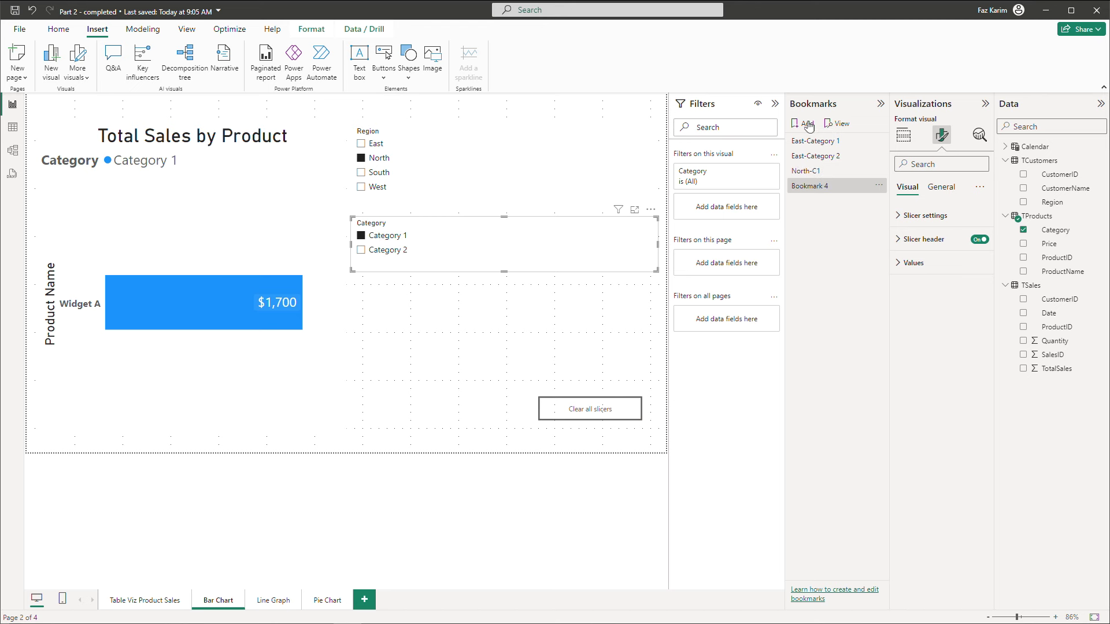
left_click(362, 251)
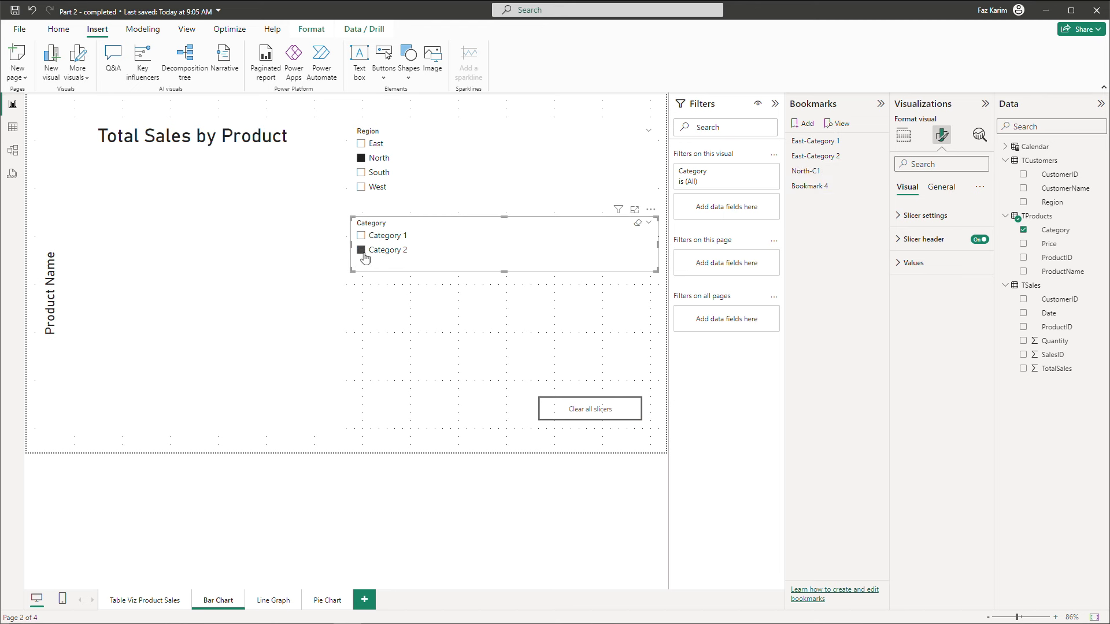
left_click(878, 186)
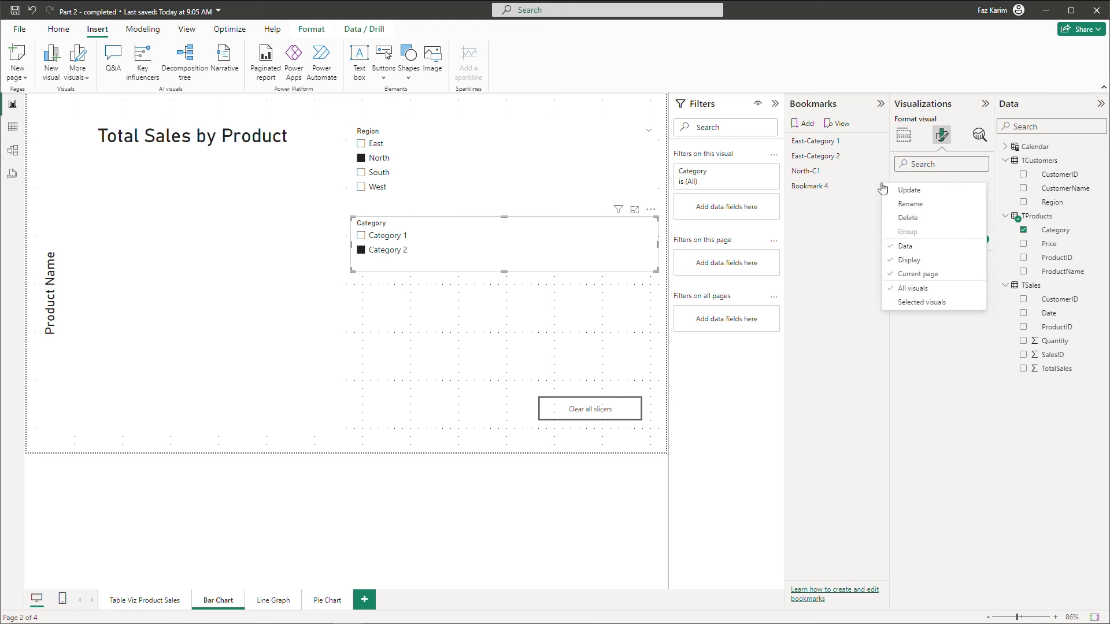
left_click(890, 192)
Step: Rename the North and Category 2 bookmark as North-C2
left_click(878, 185)
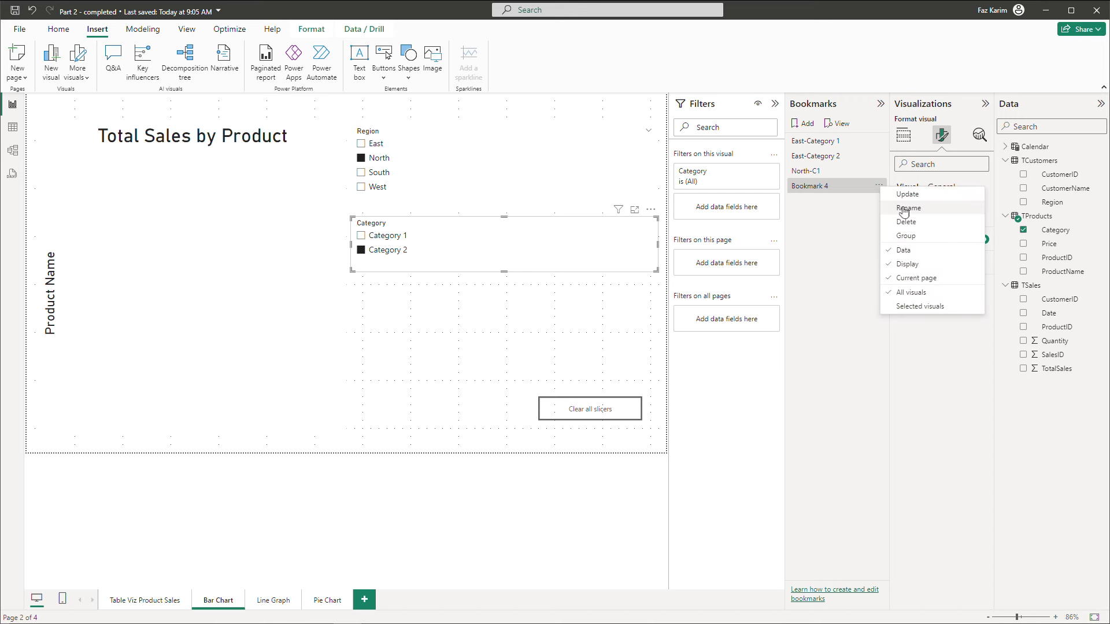
left_click(905, 208)
key("BackSpace")
key("BackSpace")
key("BackSpace")
key("BackSpace")
key("BackSpace")
key("BackSpace")
key("BackSpace")
key("BackSpace")
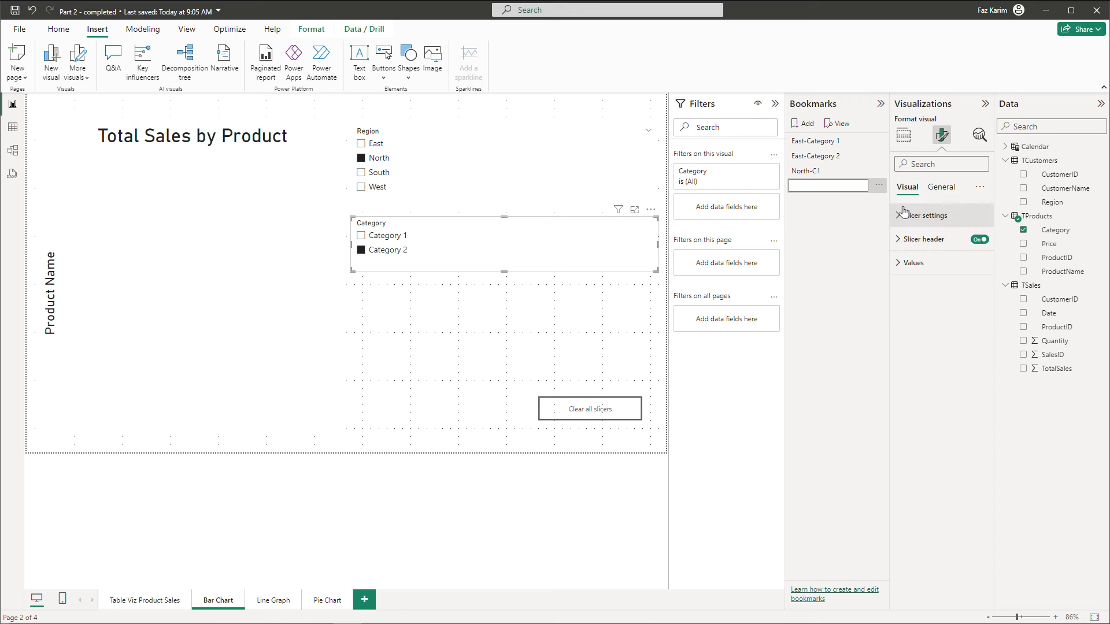
type("North-C2")
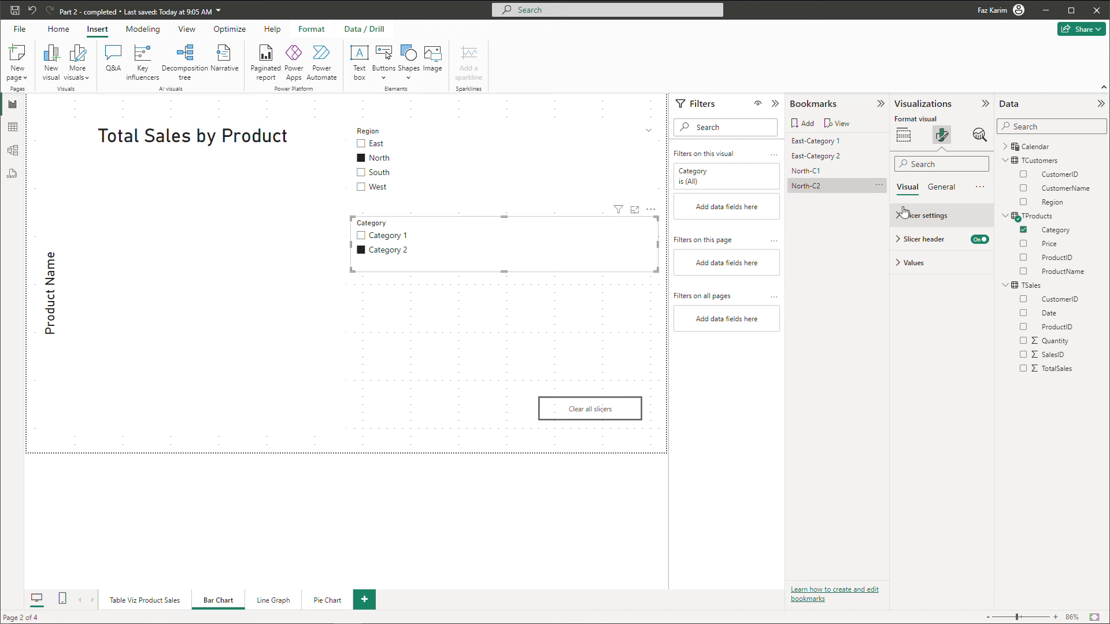
Step: Select South in the Region slicer and Category 1 in the Category slicer, and add a bookmark for that selection
left_click(361, 172)
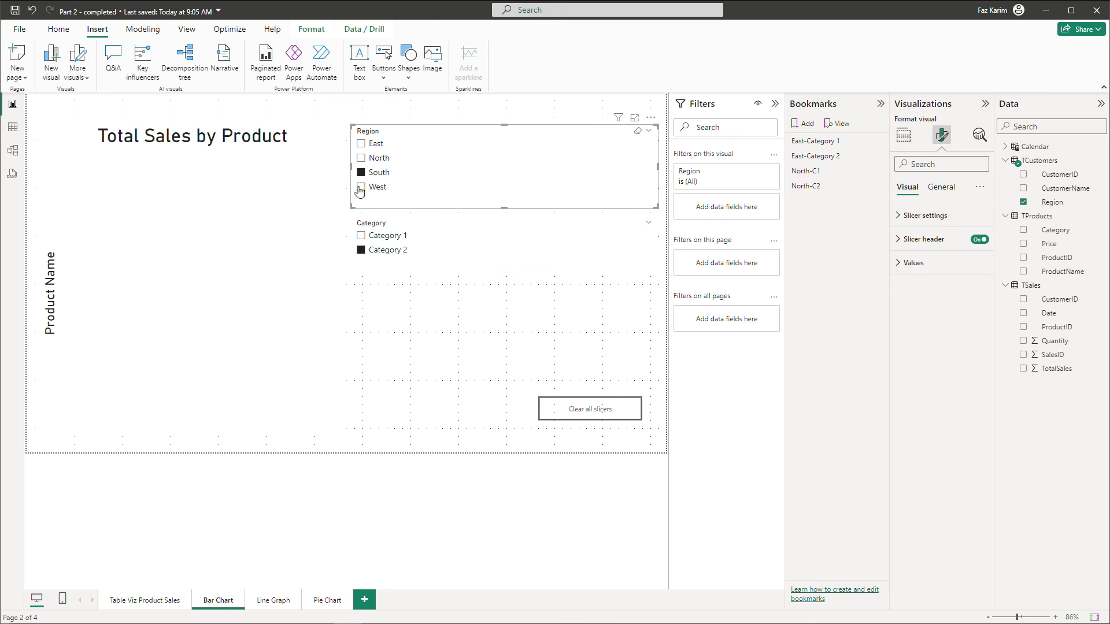
left_click(360, 235)
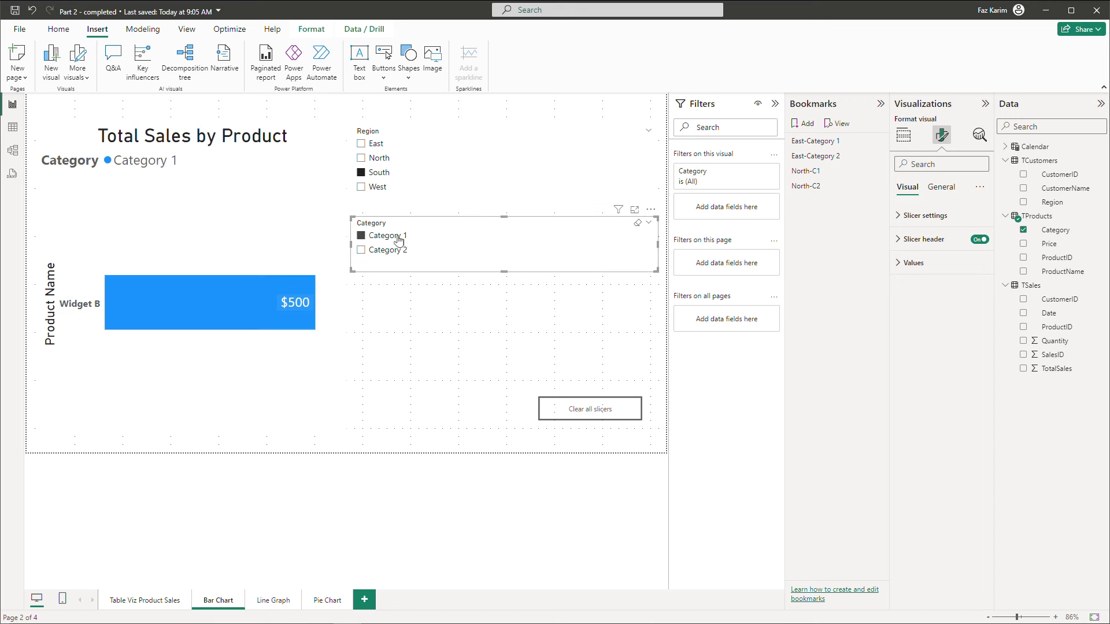
left_click(805, 124)
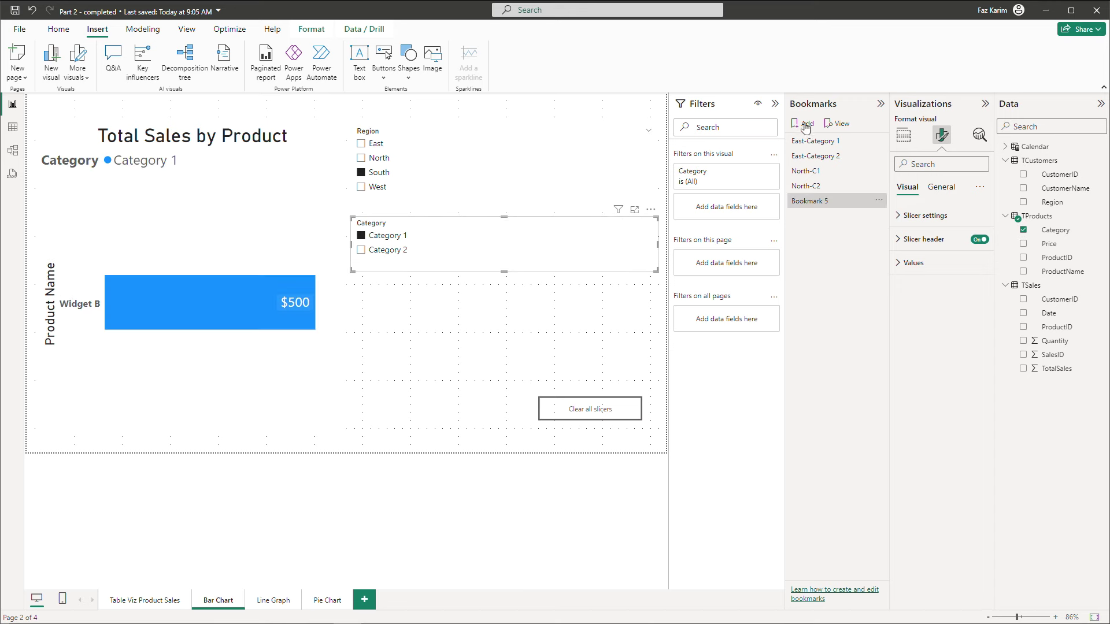
left_click(878, 201)
left_click(878, 202)
Step: Rename the South and Category 1 bookmark as South-C1
left_click(879, 202)
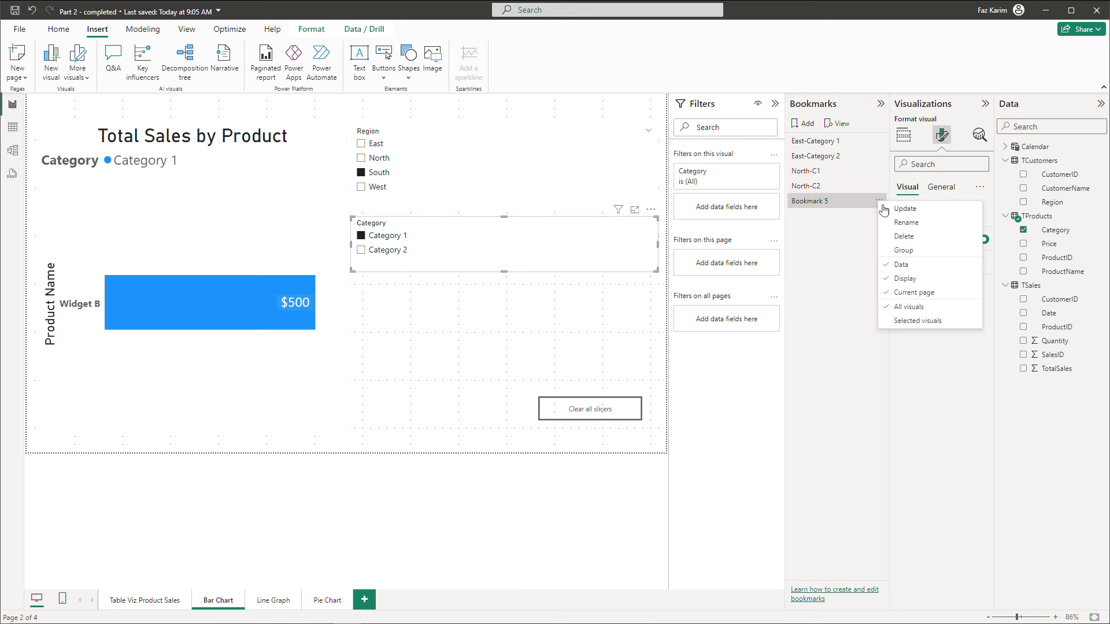
left_click(899, 223)
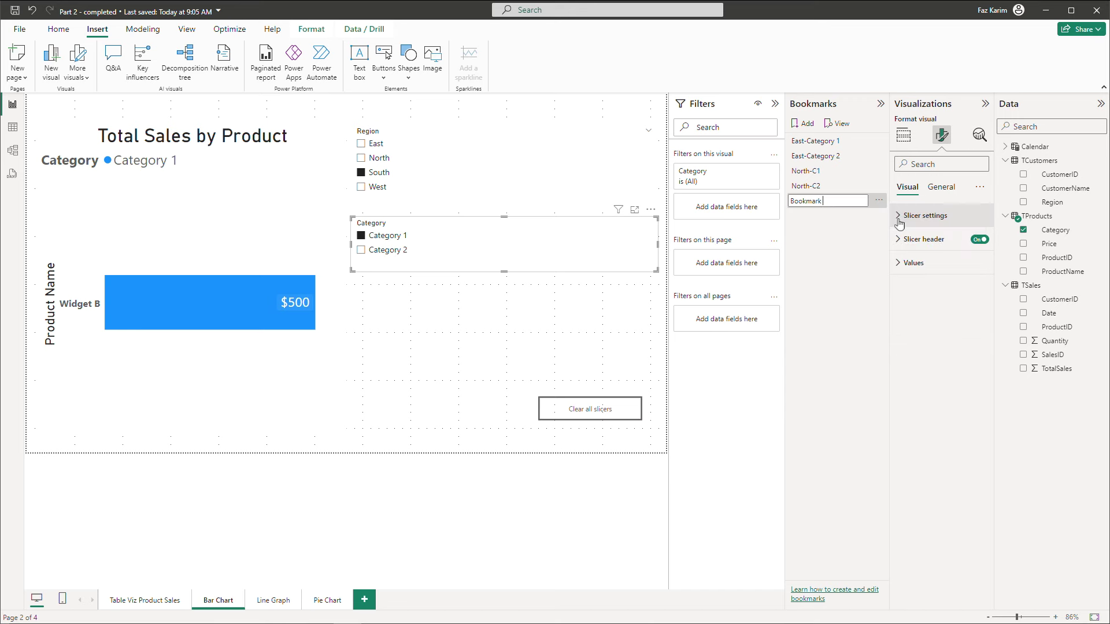
key("BackSpace")
key("BackSpace")
key("BackSpace")
key("BackSpace")
key("BackSpace")
key("BackSpace")
key("BackSpace")
key("BackSpace")
type("South-C1")
key("Return")
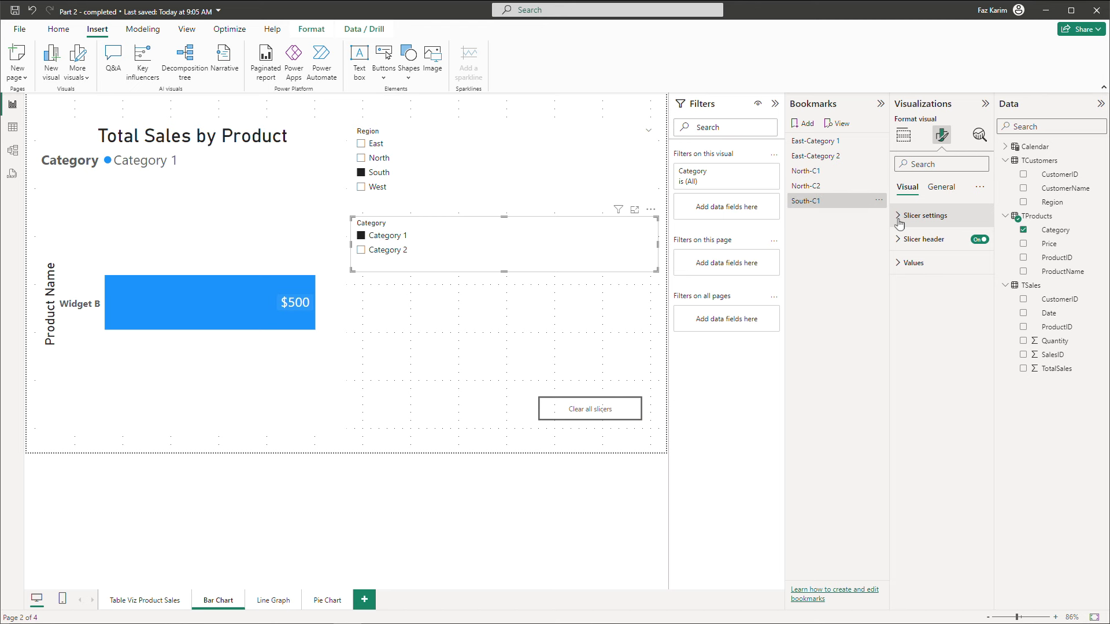
Step: Select Category 2 in the Category slicer with South kept, and add a bookmark for that selection
left_click(362, 250)
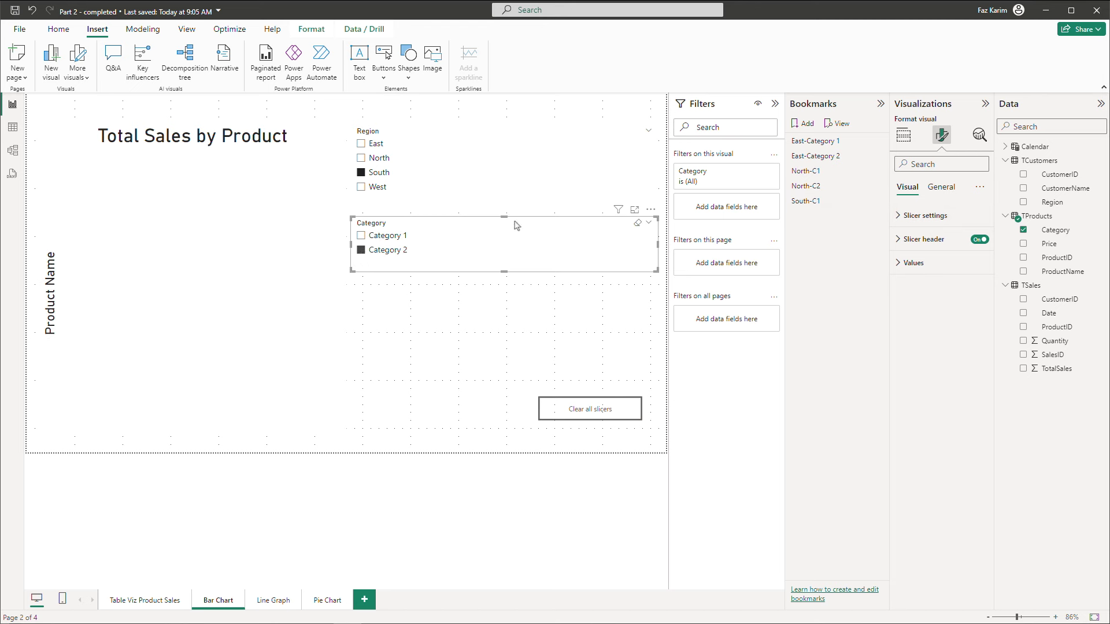
left_click(801, 124)
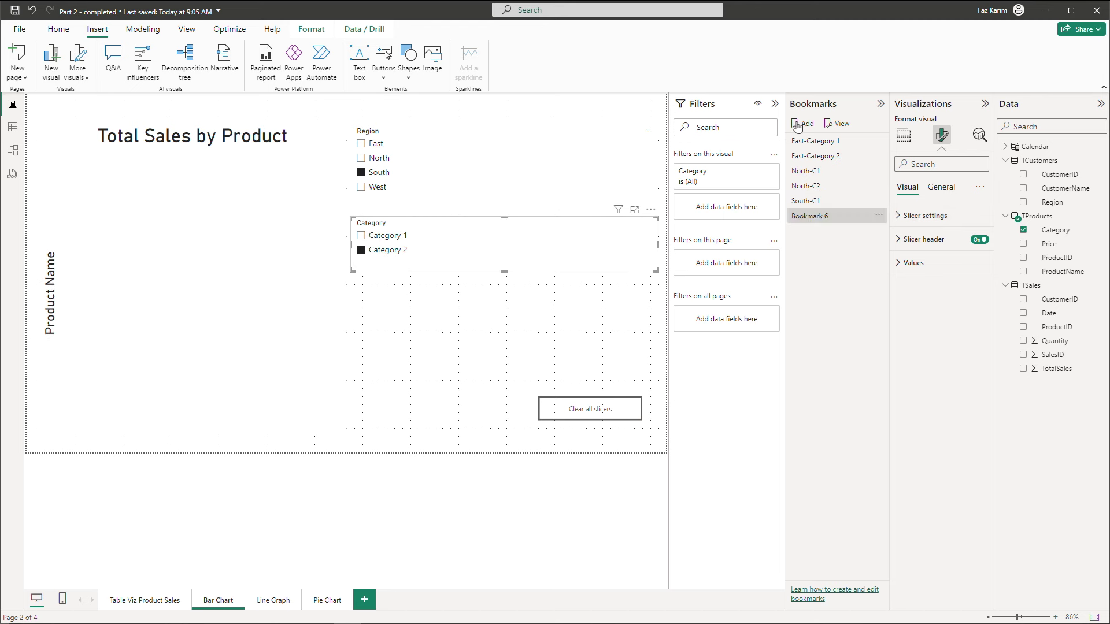
left_click(879, 217)
left_click(879, 216)
Step: Rename the South and Category 2 bookmark as South-C2
left_click(879, 216)
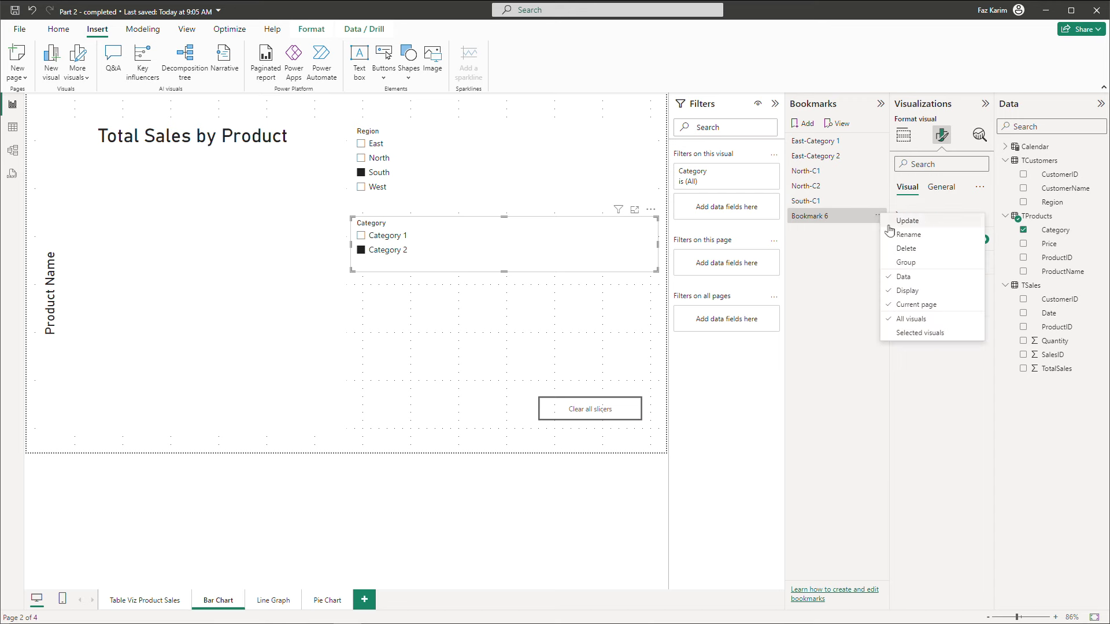
left_click(895, 235)
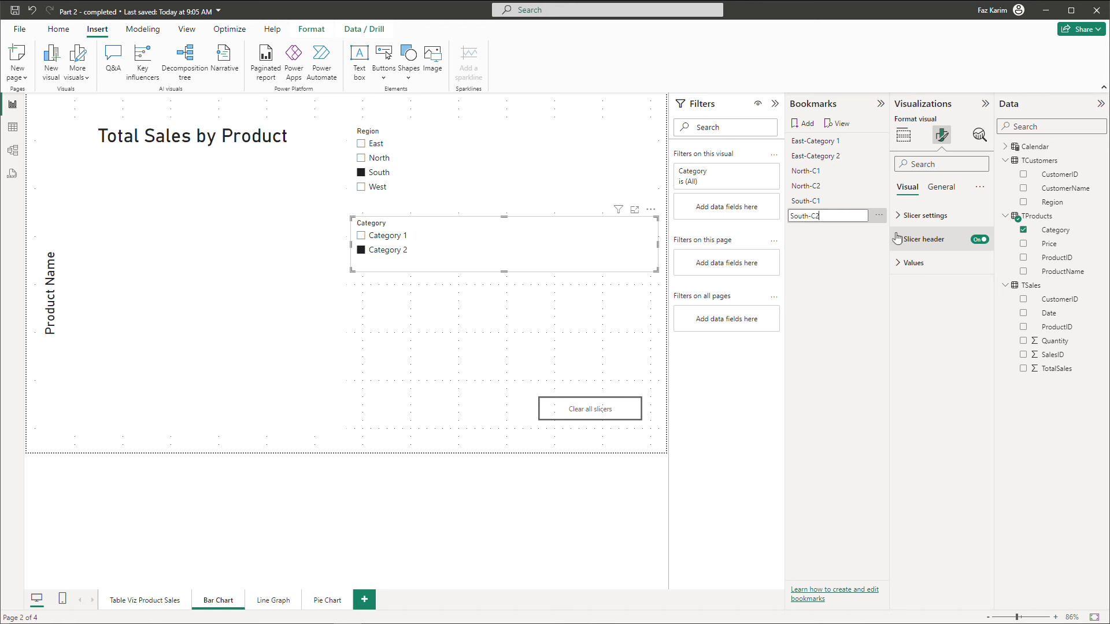
type("South-C2")
key("Return")
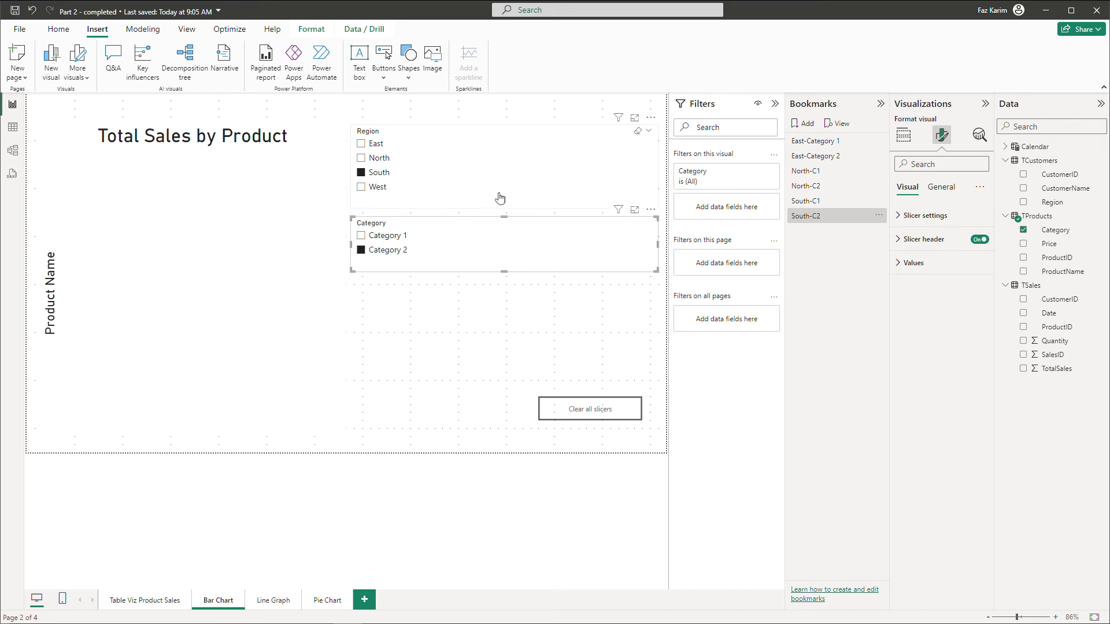
Step: Select West in the Region slicer and Category 1 in the Category slicer, and capture the selection in a new, updated bookmark
left_click(362, 193)
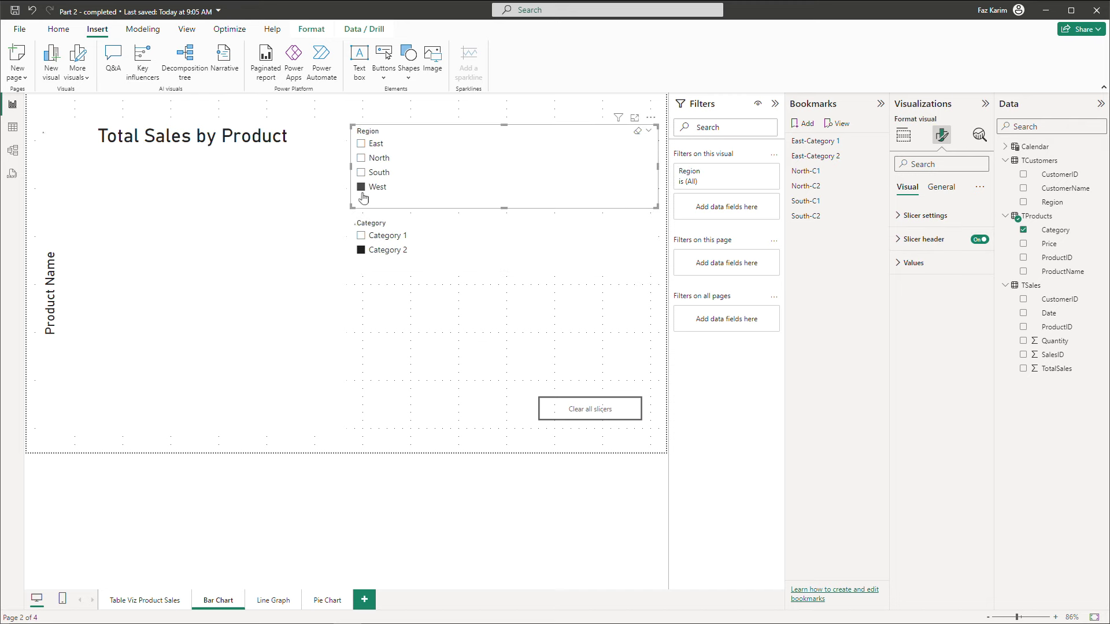
left_click(362, 235)
left_click(805, 123)
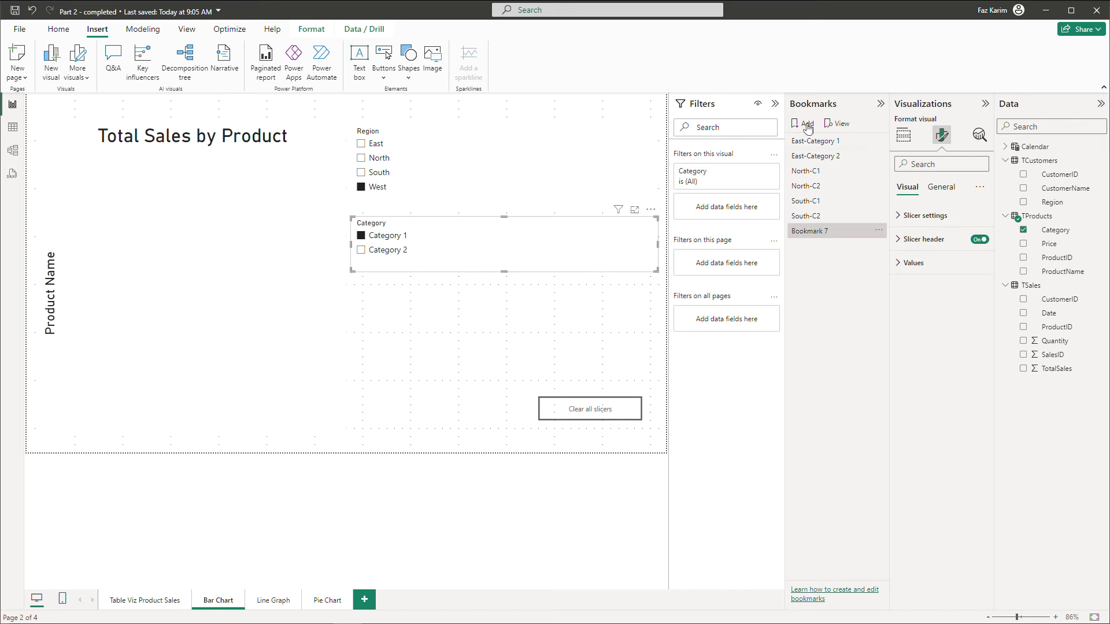
left_click(878, 231)
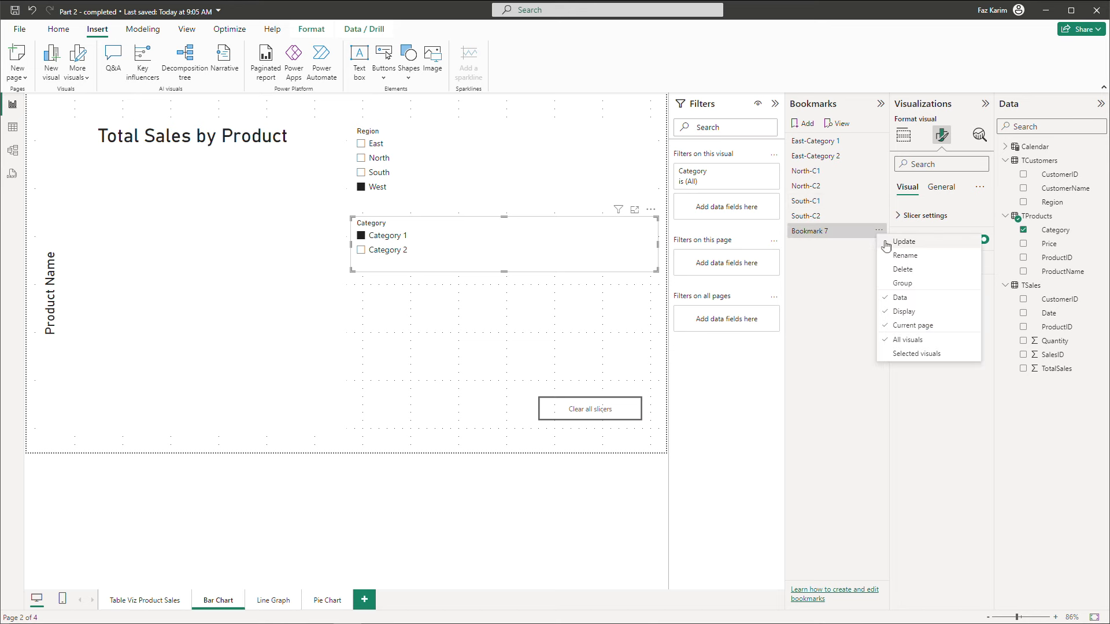
left_click(884, 241)
Step: Rename the West and Category 1 bookmark as West - C1
left_click(879, 231)
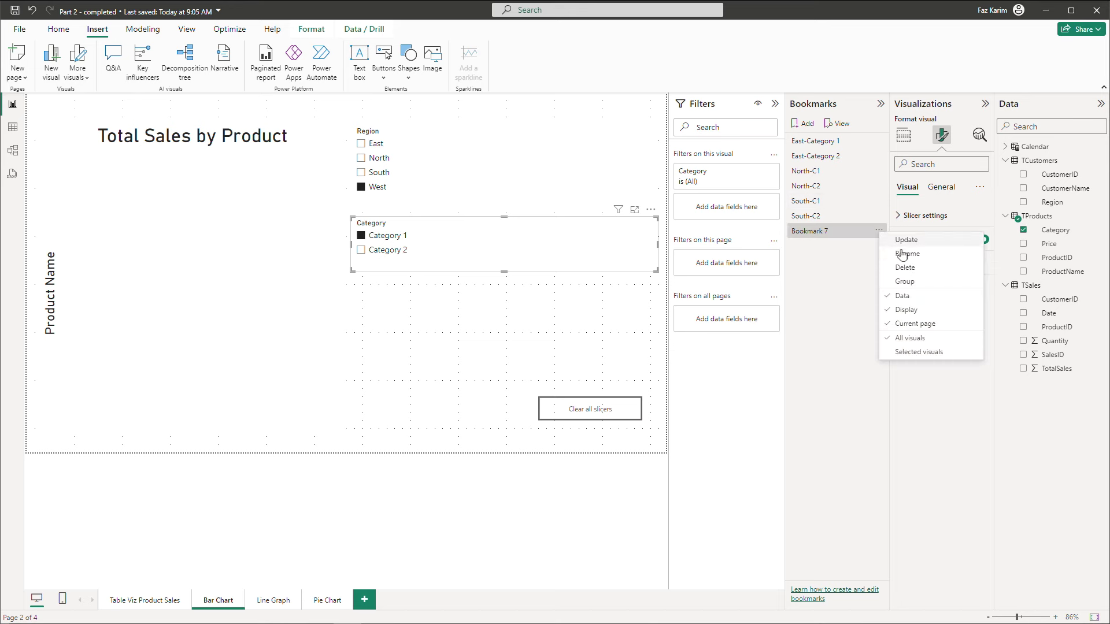
left_click(903, 250)
key("BackSpace")
key("BackSpace")
key("BackSpace")
key("BackSpace")
key("BackSpace")
key("BackSpace")
key("BackSpace")
key("BackSpace")
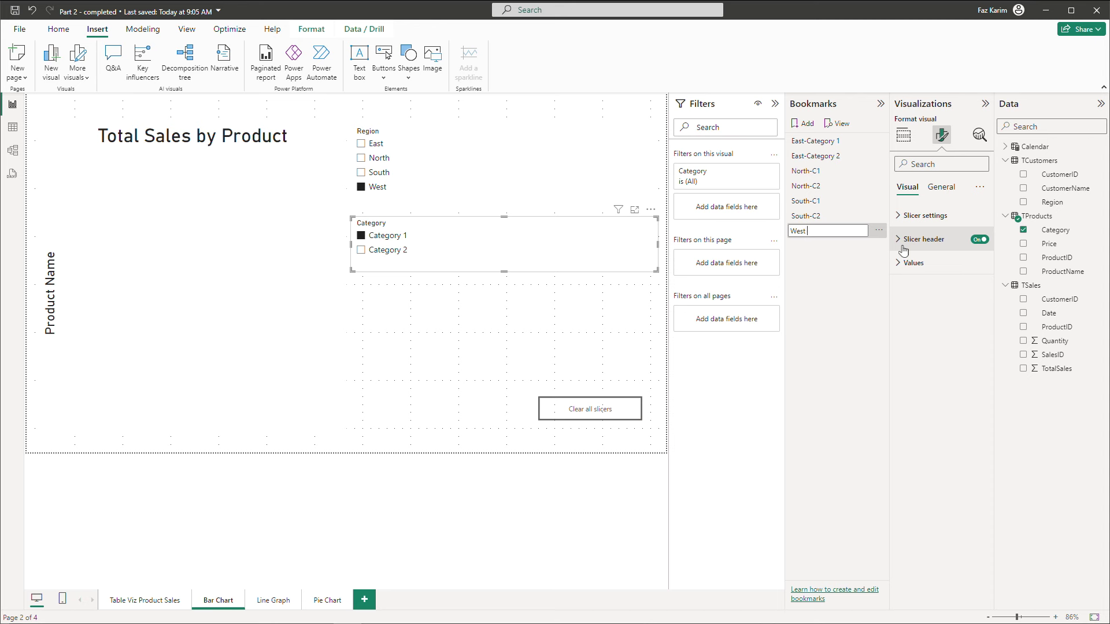
key("Return")
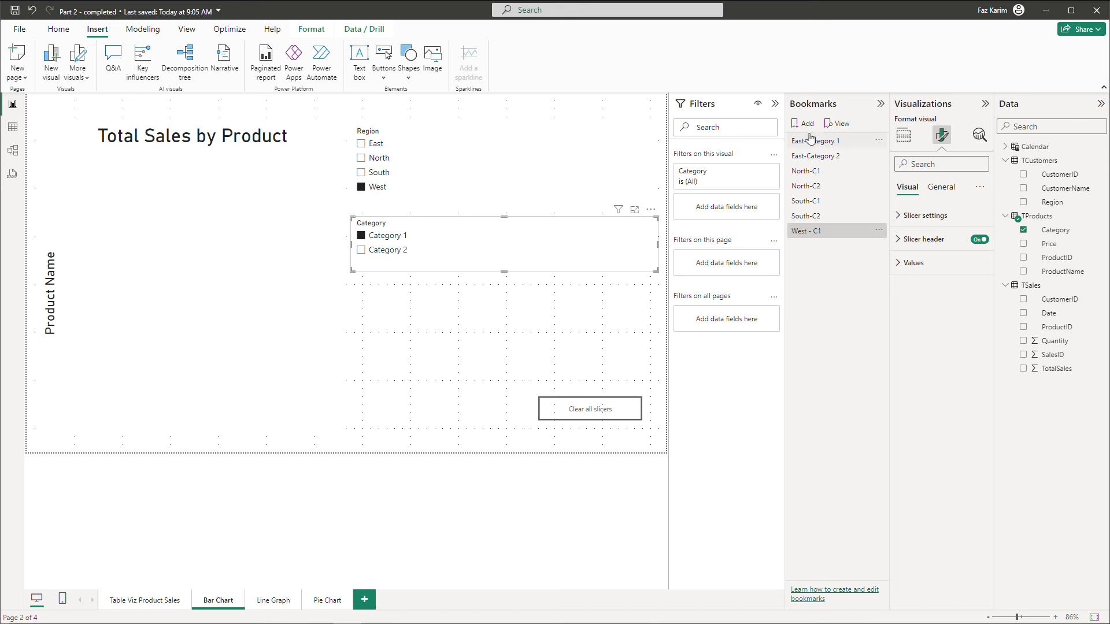
Step: Select Category 2 in the Category slicer with West kept, and capture the selection in a new, updated bookmark
left_click(362, 249)
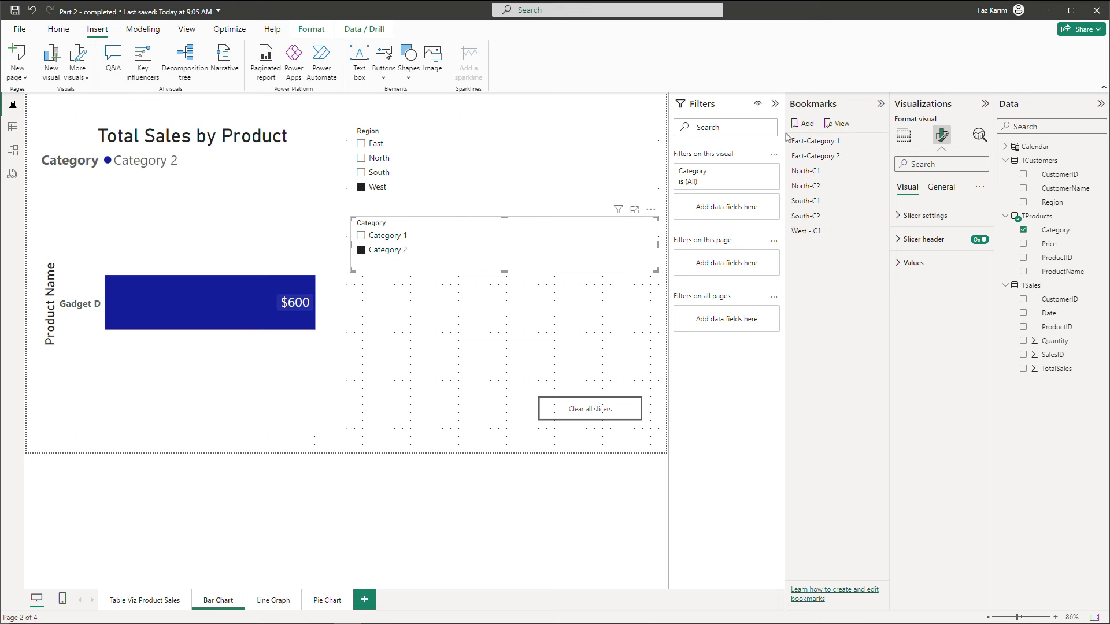
left_click(807, 128)
left_click(879, 246)
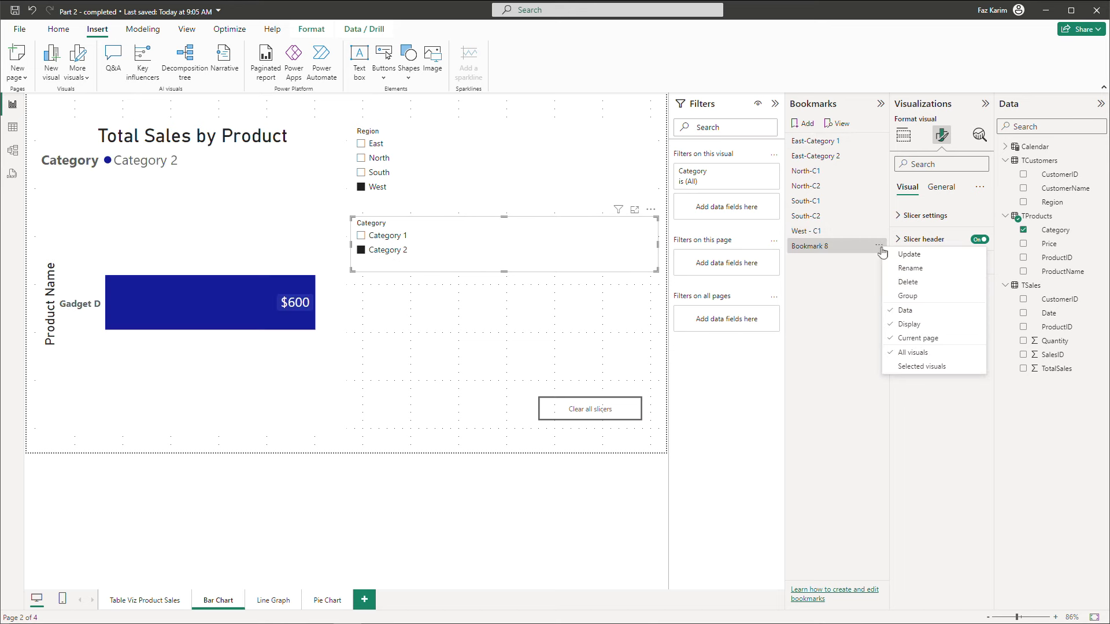
left_click(901, 261)
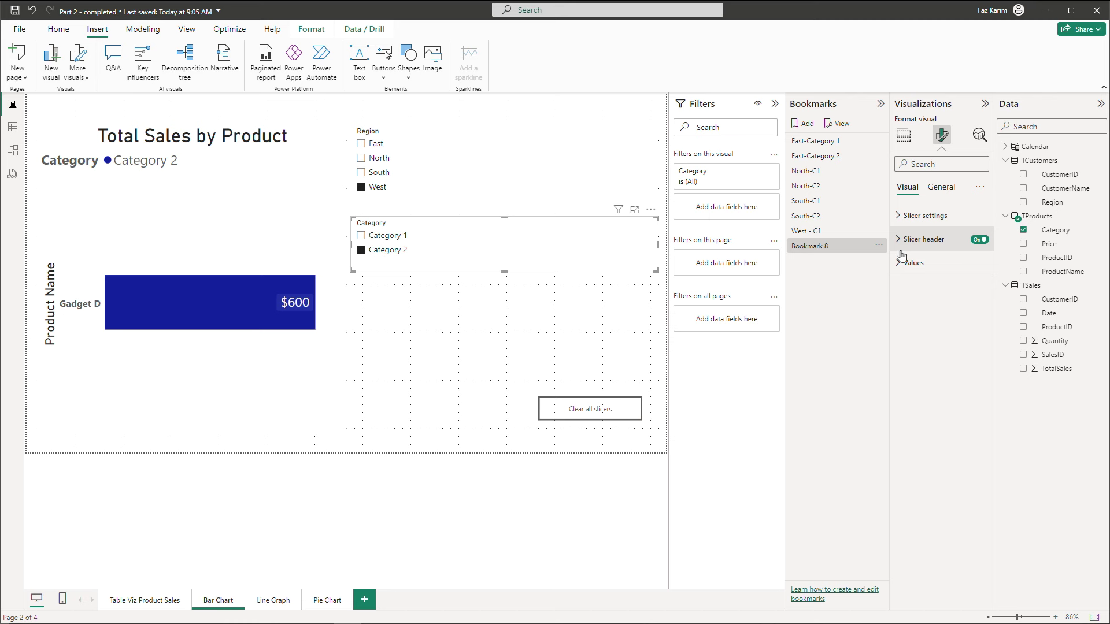
Step: Rename the West and Category 2 bookmark as West - C2
left_click(878, 246)
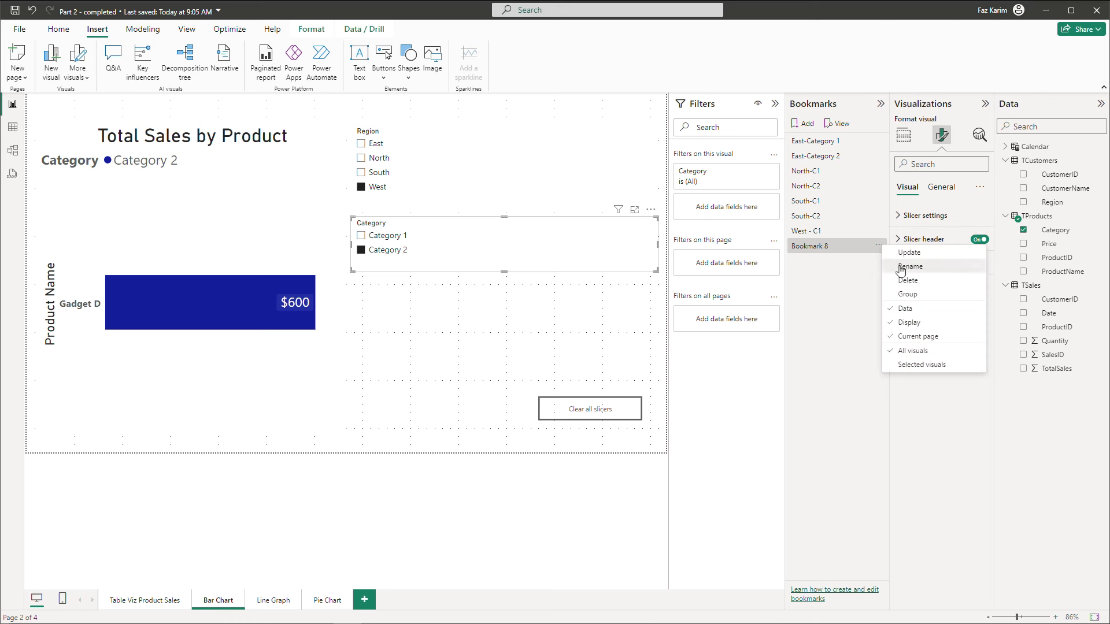
left_click(900, 271)
key("BackSpace")
key("BackSpace")
key("BackSpace")
key("BackSpace")
key("BackSpace")
key("BackSpace")
key("BackSpace")
key("BackSpace")
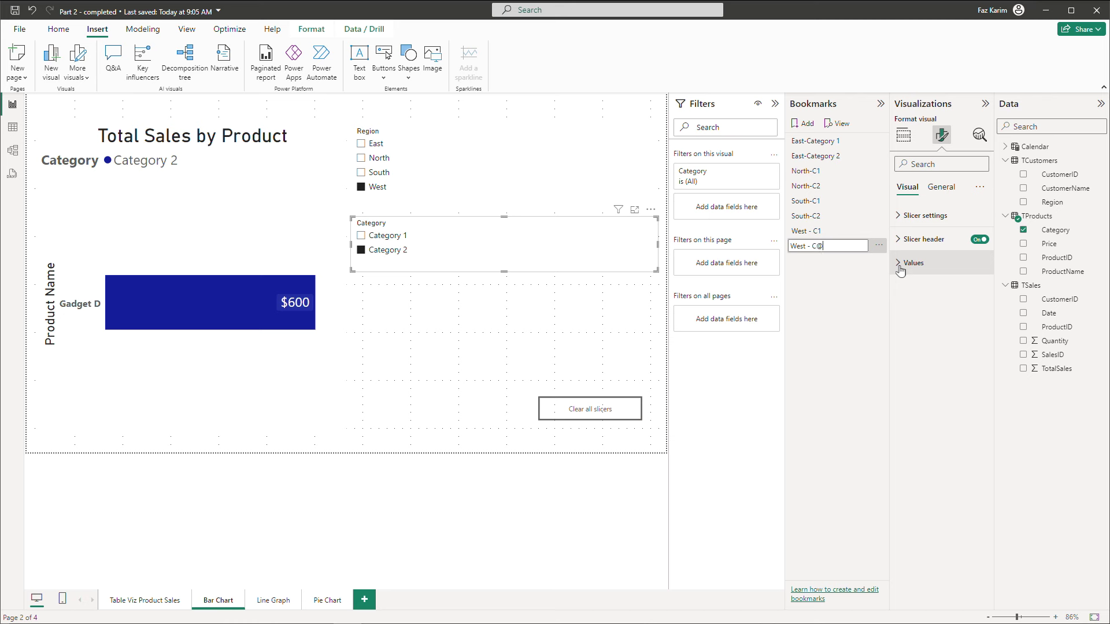
type("West - C2")
key("Return")
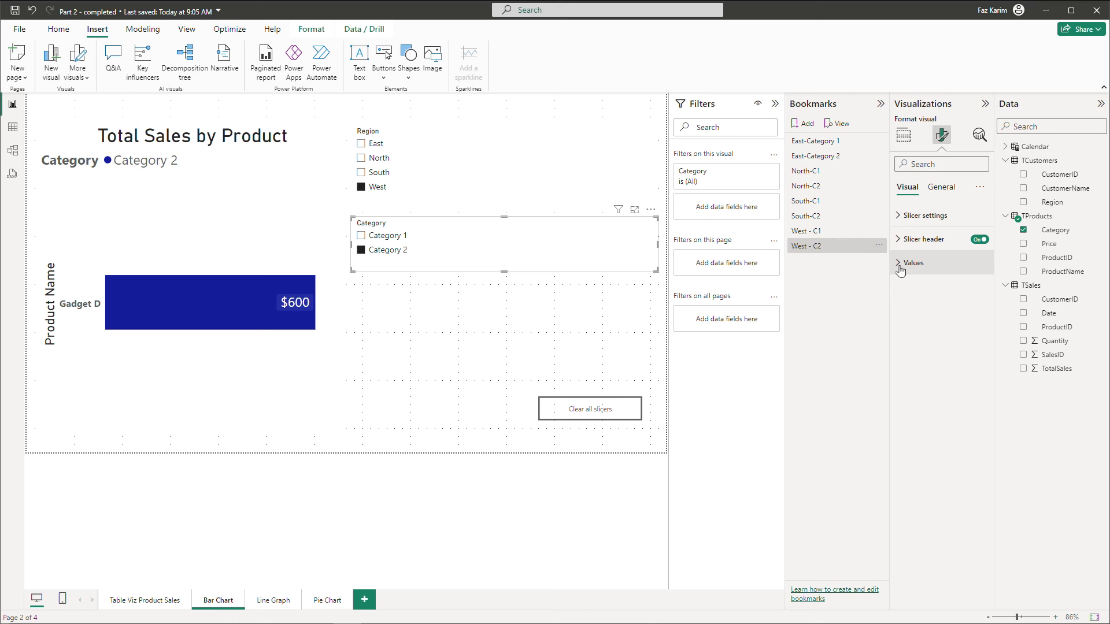
left_click(561, 329)
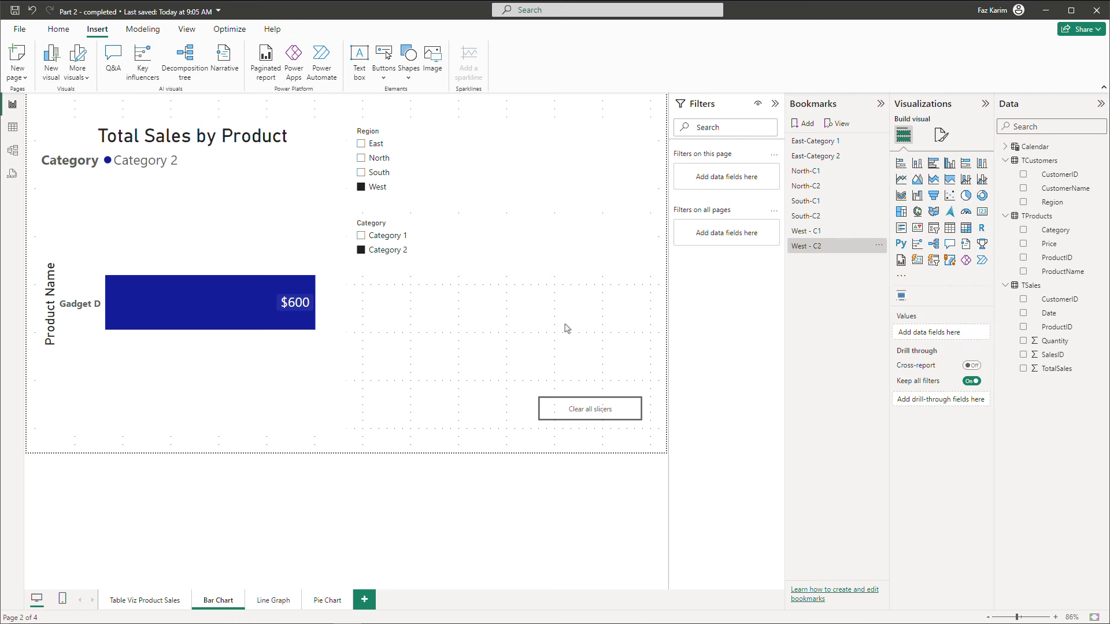
Step: Apply each of the eight region-category bookmarks in order, from East-Category 1 to West - C2, to check the slicers and chart
left_click(828, 143)
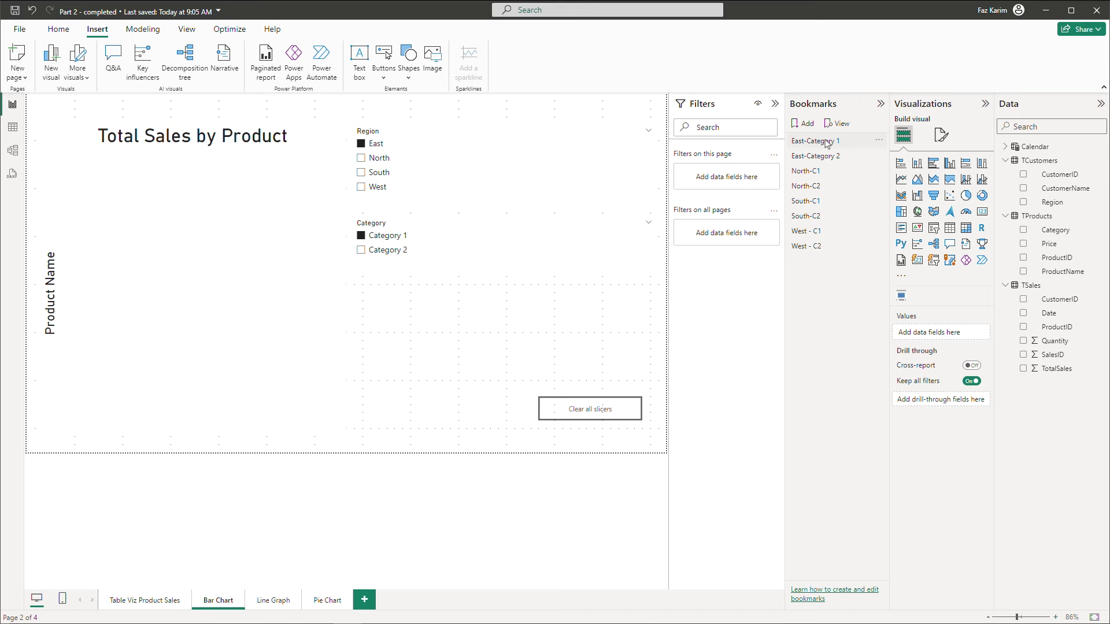
left_click(828, 157)
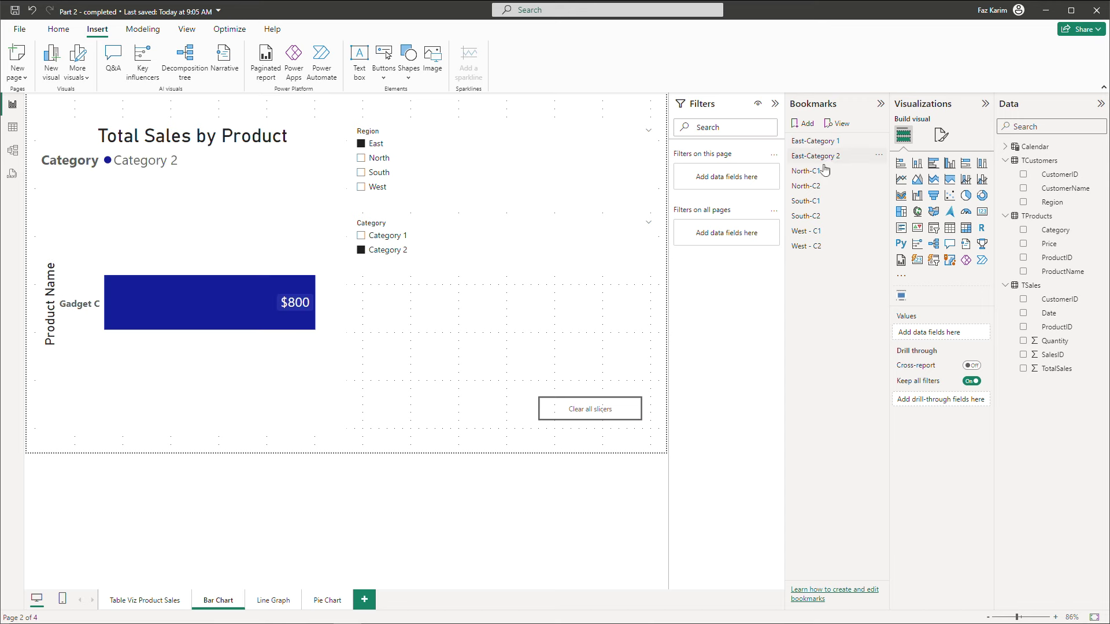
left_click(826, 171)
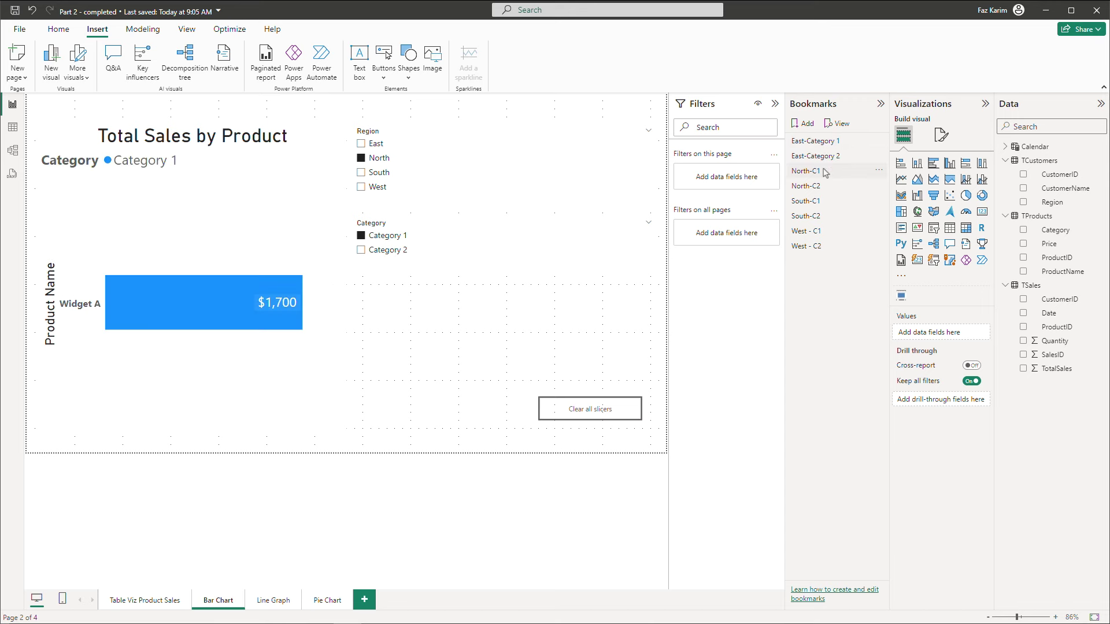
left_click(824, 185)
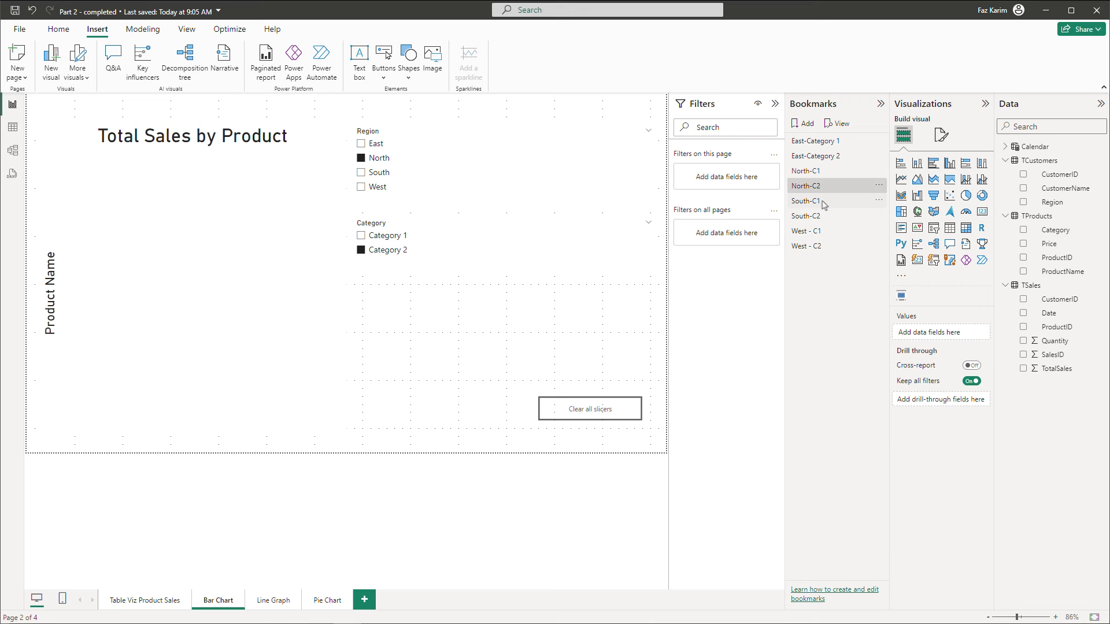
left_click(806, 200)
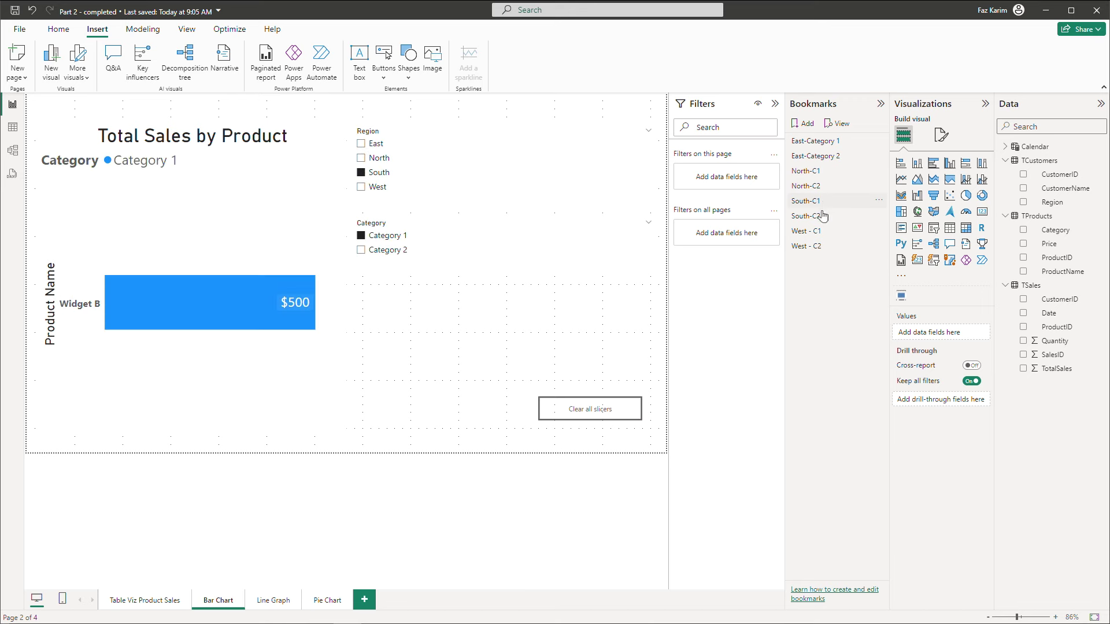
left_click(823, 217)
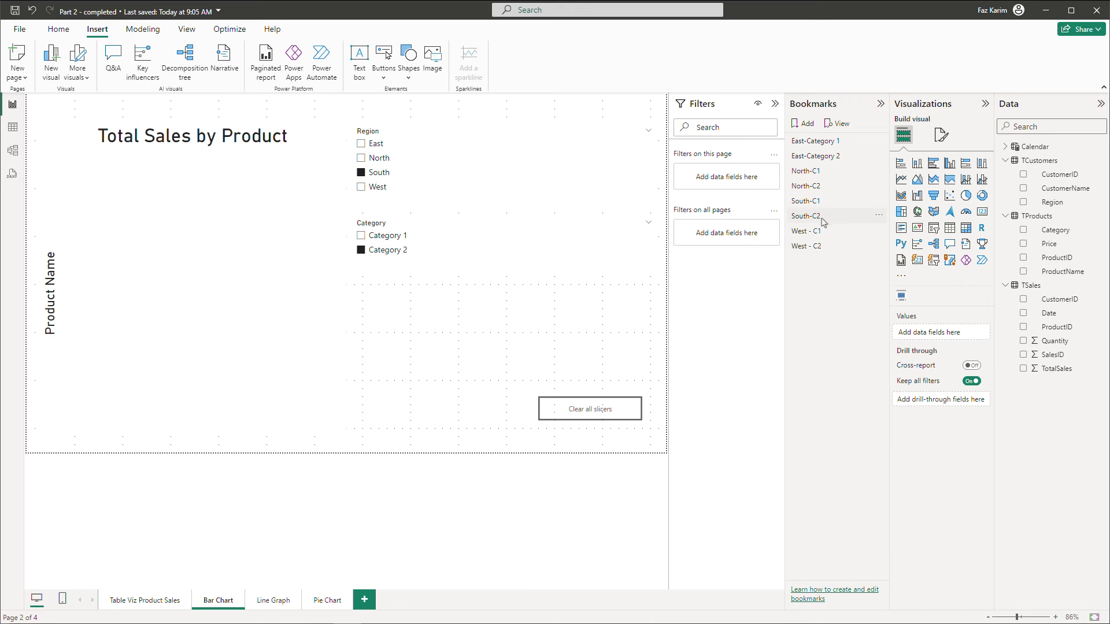
left_click(824, 230)
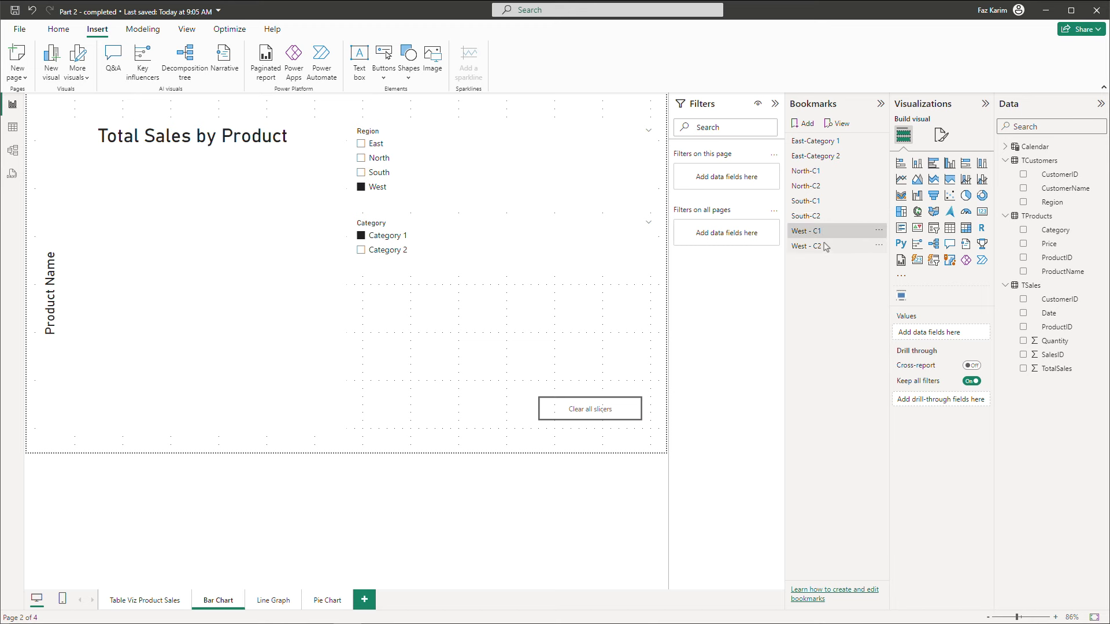
left_click(824, 247)
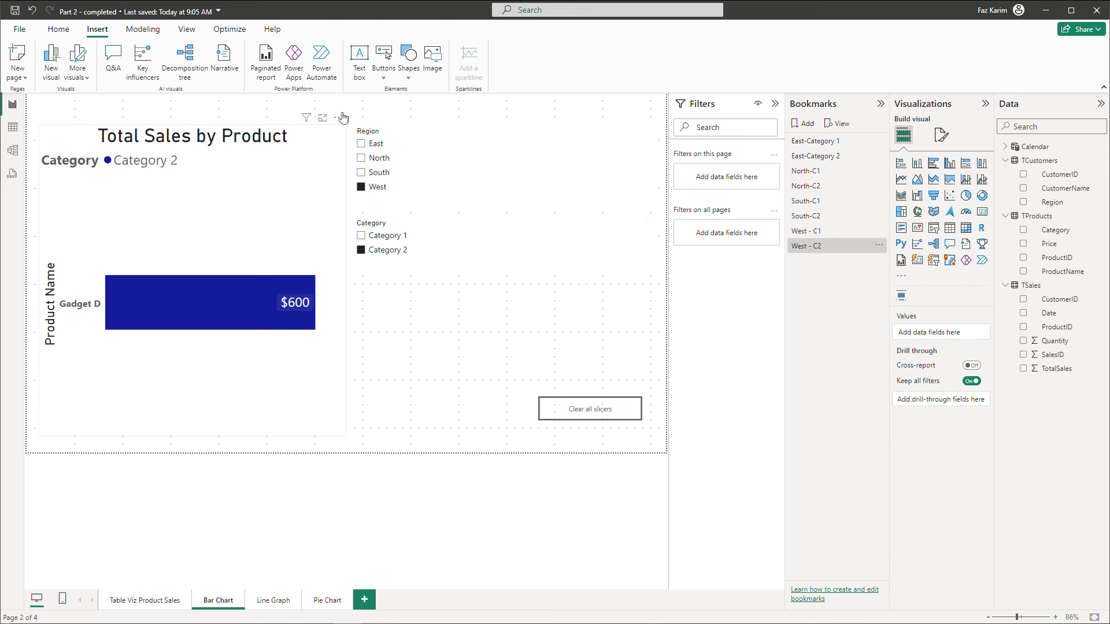
Step: Insert a small blank button on the Bar Chart page, just below the Category slicer
left_click(389, 84)
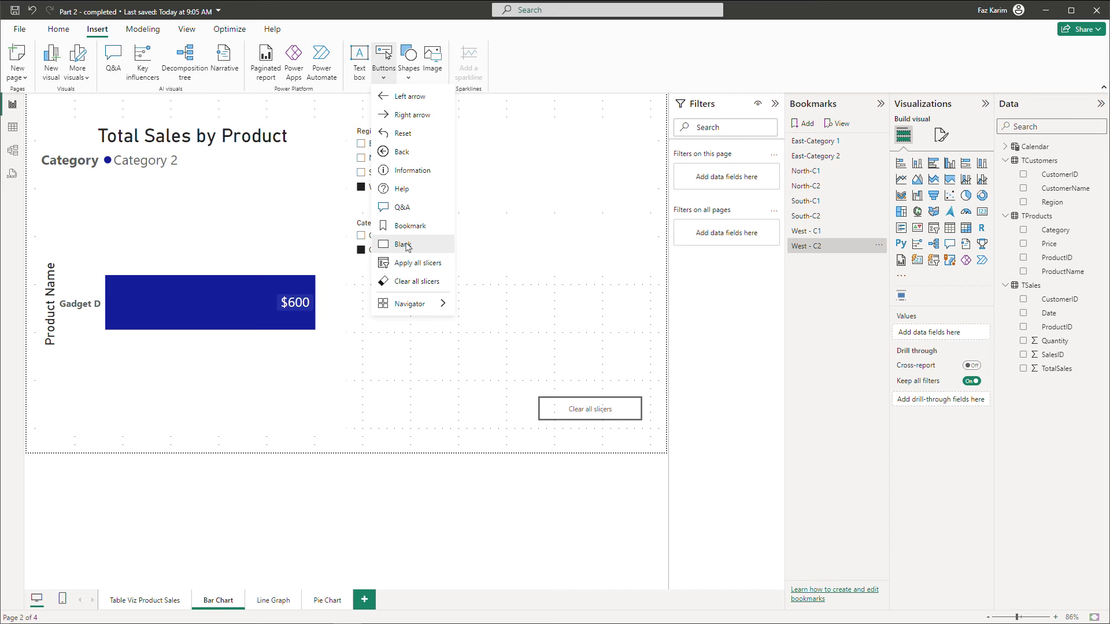
left_click(408, 246)
left_click_drag(44, 107, 382, 305)
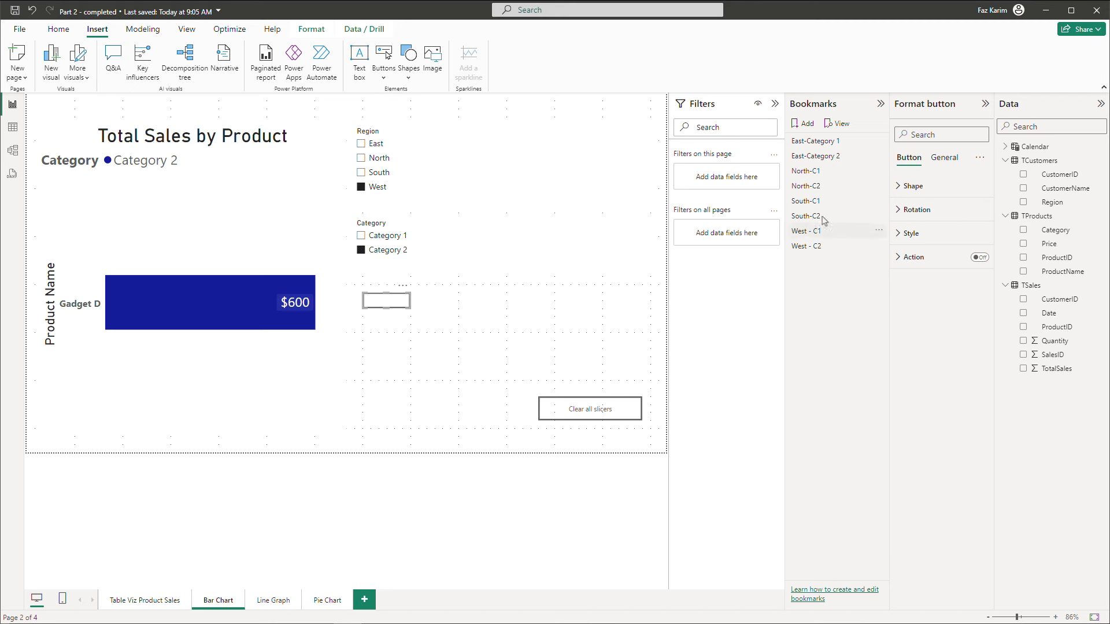
Step: Turn on the blank button's action with type Bookmark and the East-Category 1 bookmark as its target
left_click(901, 257)
left_click(980, 257)
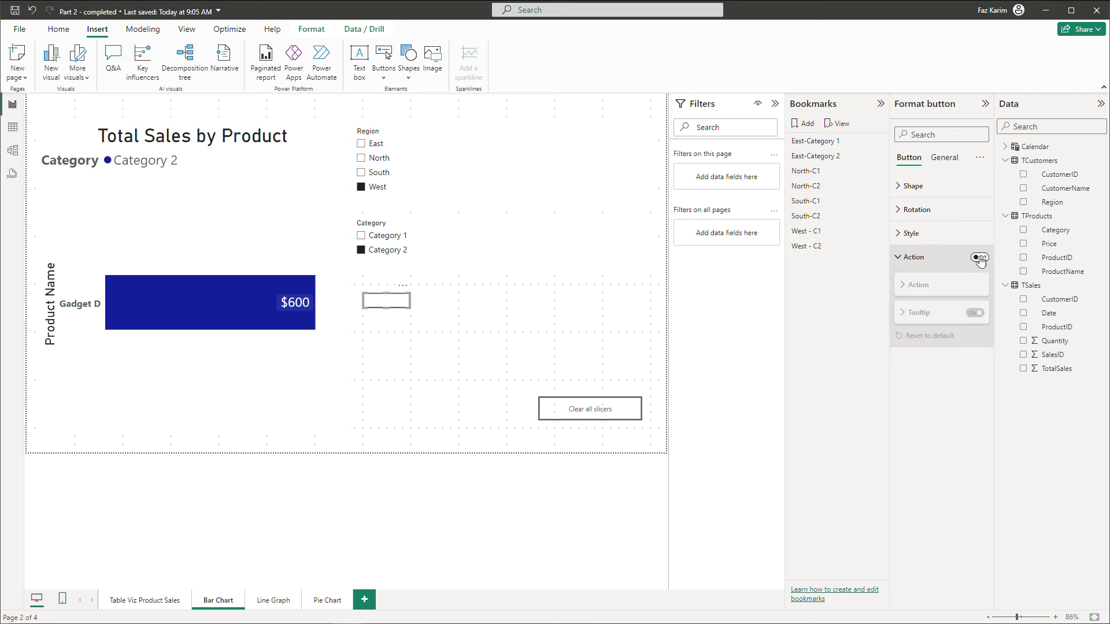
left_click(918, 313)
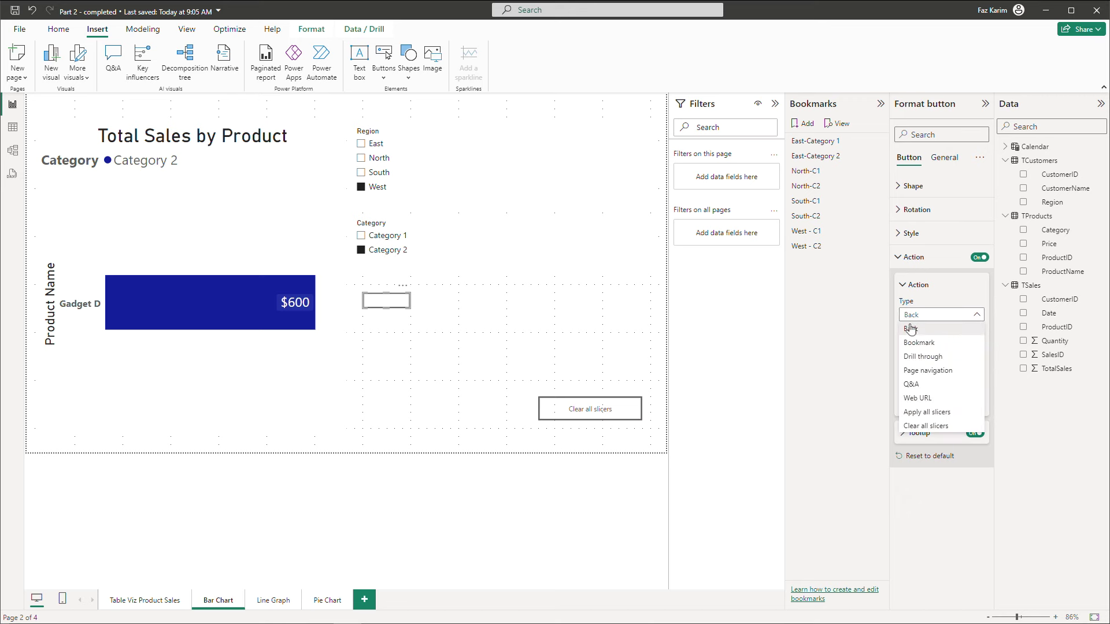
left_click(911, 344)
left_click(913, 345)
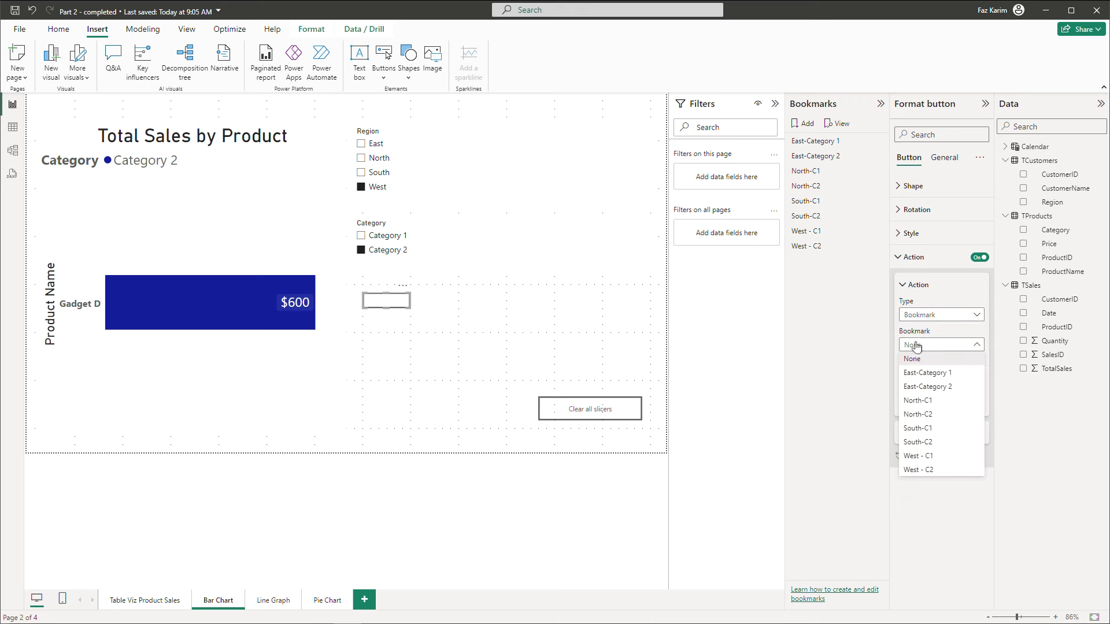
left_click(927, 373)
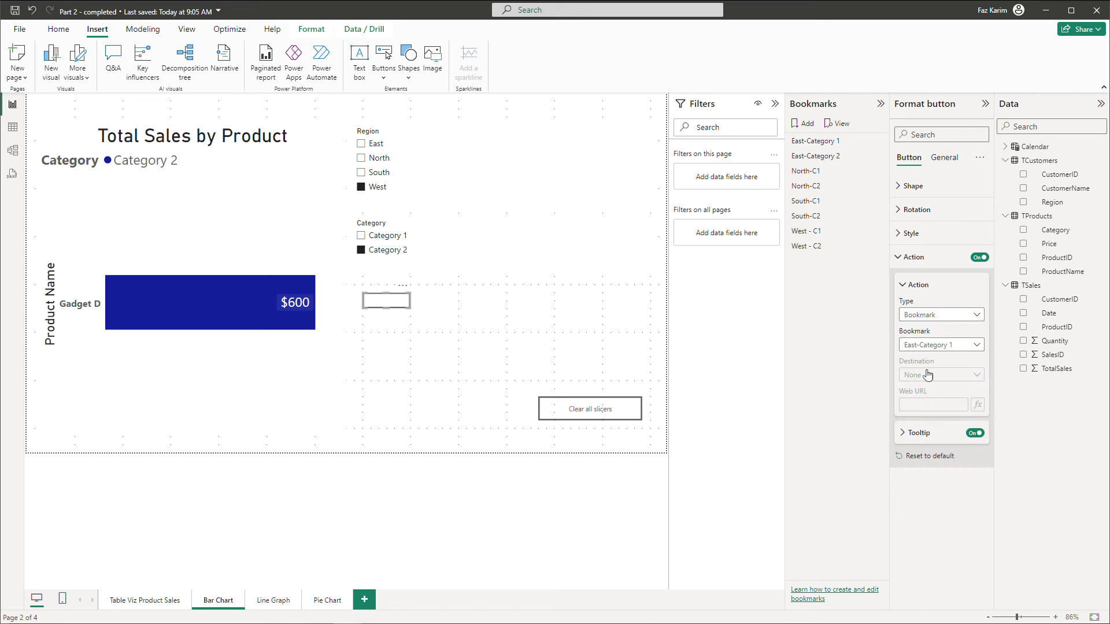
Step: Turn on the blank button's title and set its text to East-c1
left_click(907, 186)
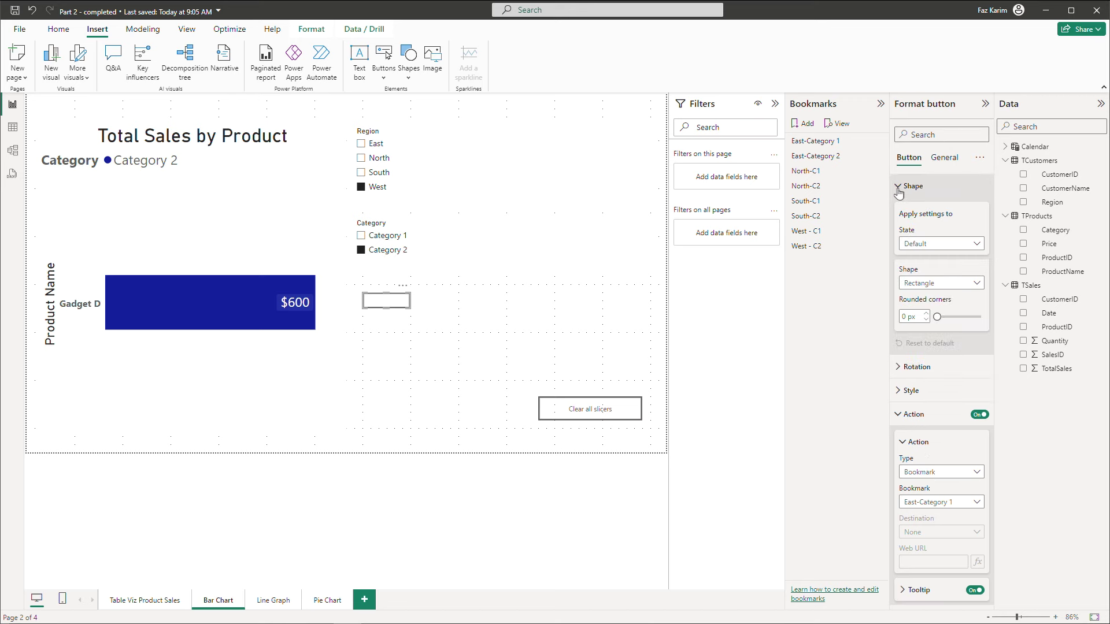
left_click(907, 187)
left_click(943, 158)
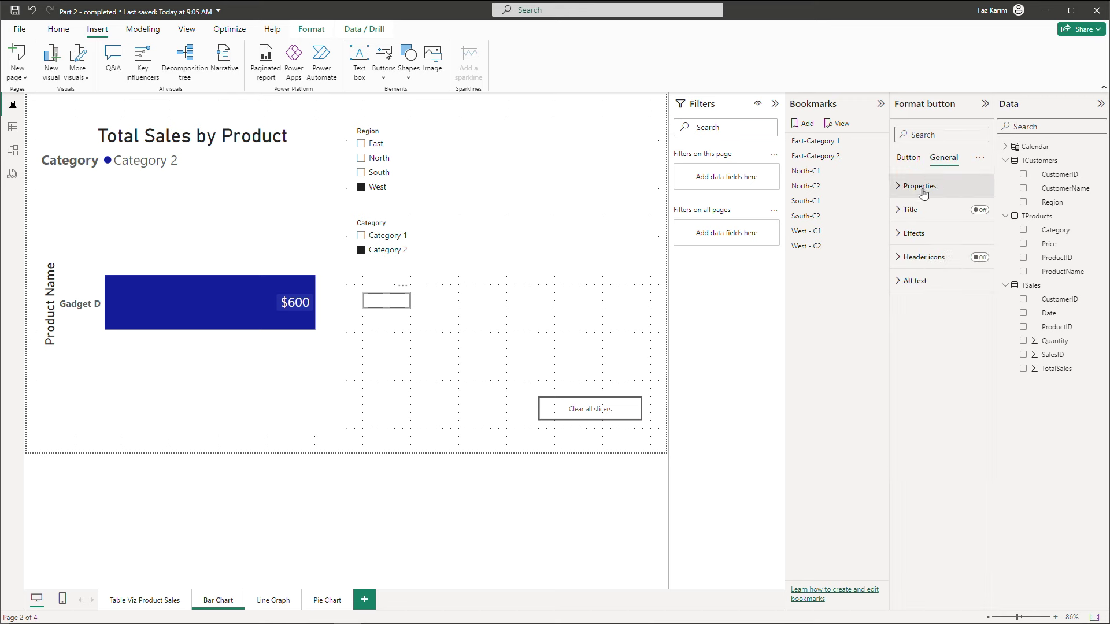
left_click(900, 213)
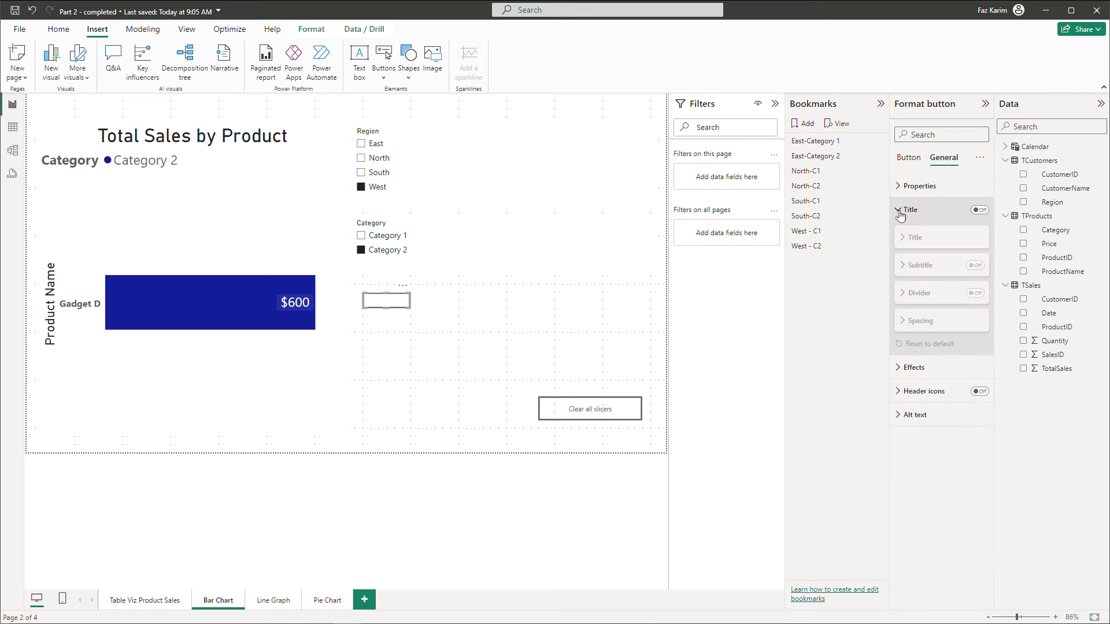
left_click(978, 210)
left_click(914, 237)
left_click(919, 271)
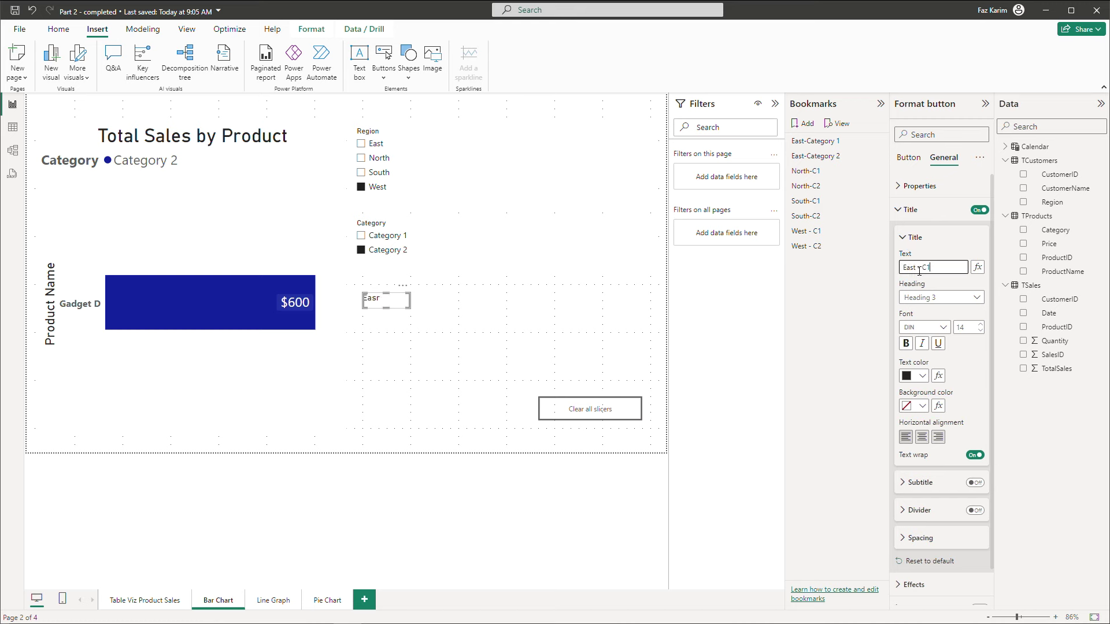
Step: Test the East-c1 button's bookmark action, and test it again after clearing all slicers
left_click(399, 300, "ctrl")
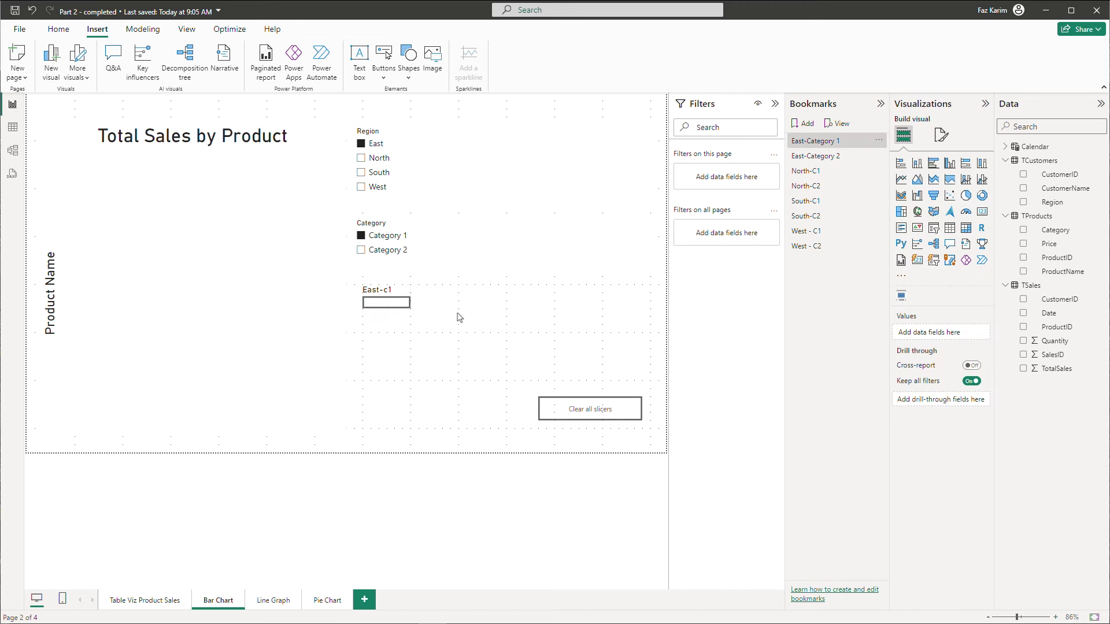
left_click(386, 298)
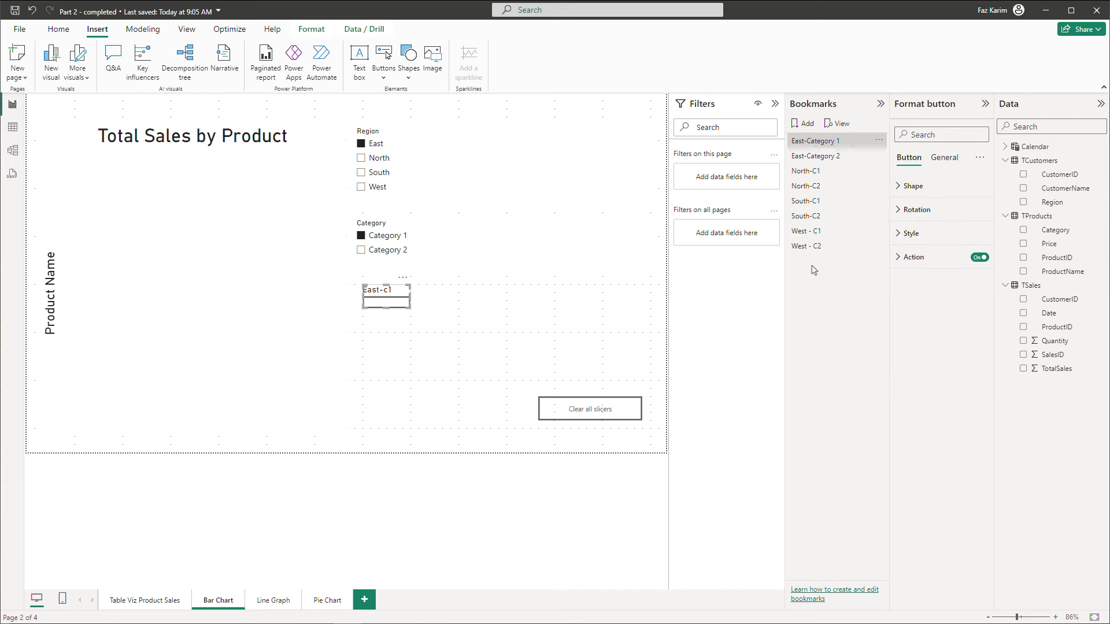
left_click(898, 257)
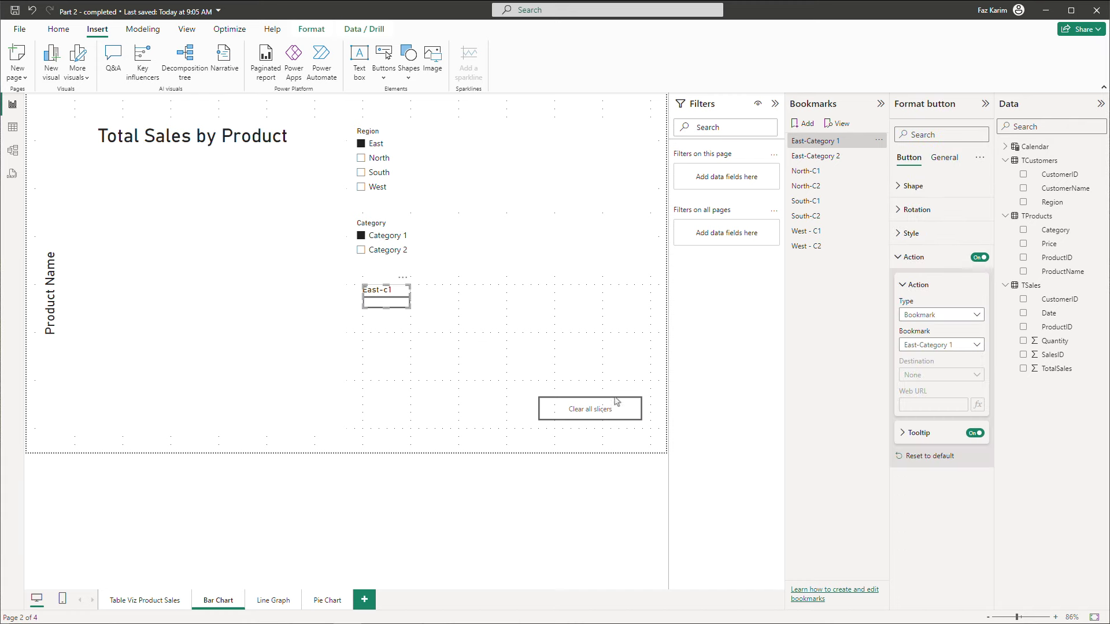
left_click(601, 411, "ctrl")
left_click(447, 358)
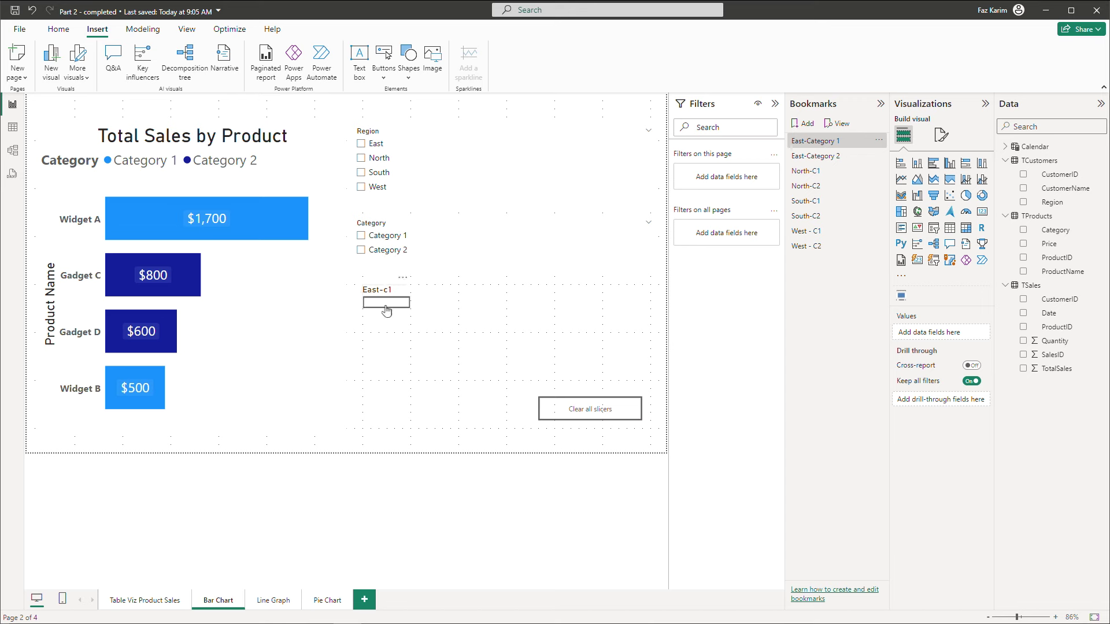
left_click(386, 303, "ctrl")
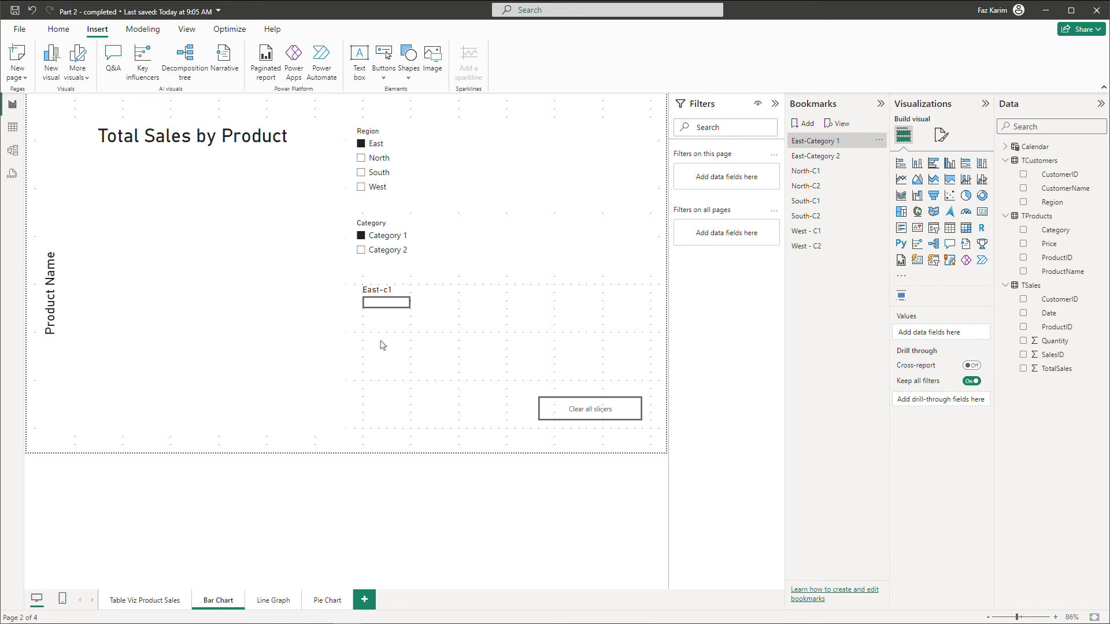
Step: Change the East-c1 button's bookmark action to target North-C1 and test the button
left_click(386, 301)
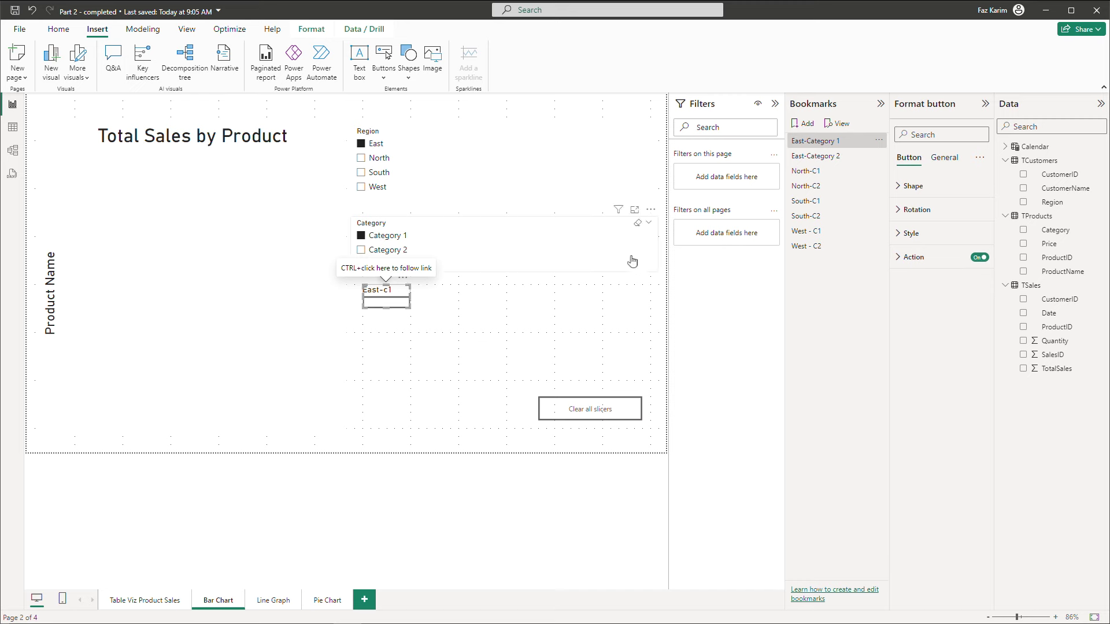
left_click(913, 256)
left_click(942, 315)
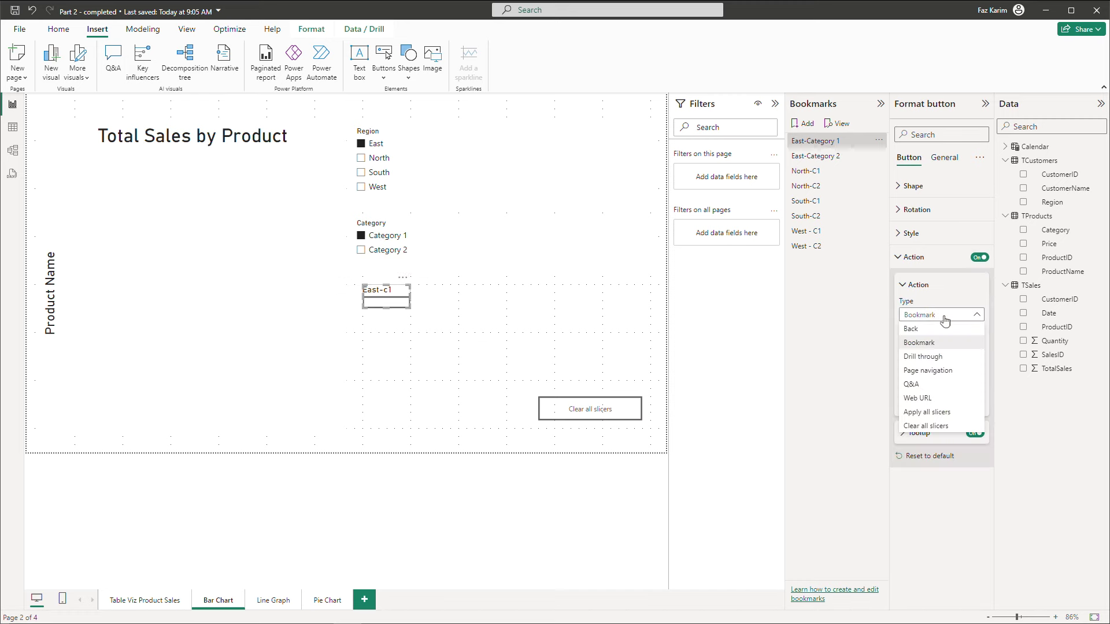
left_click(943, 342)
left_click(947, 345)
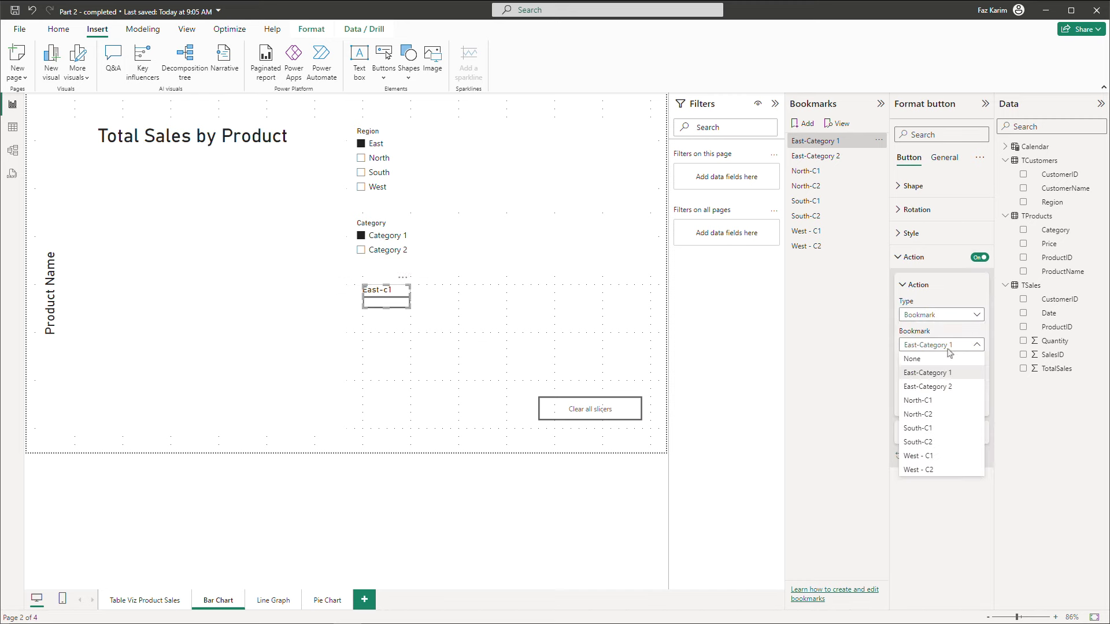
left_click(934, 391)
left_click(489, 339)
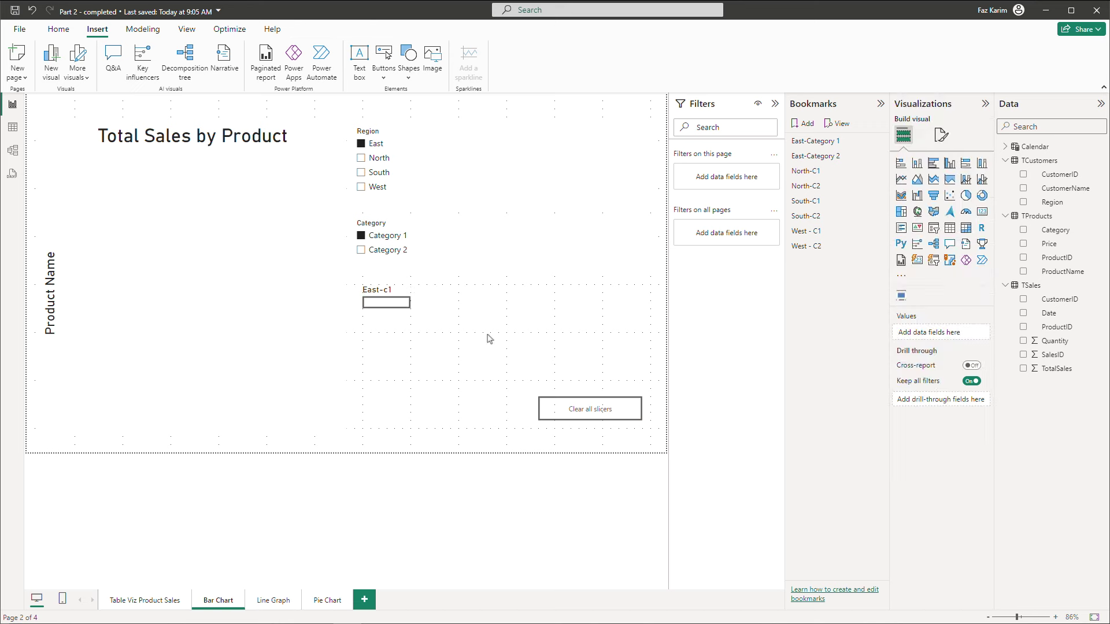
left_click(384, 302, "ctrl")
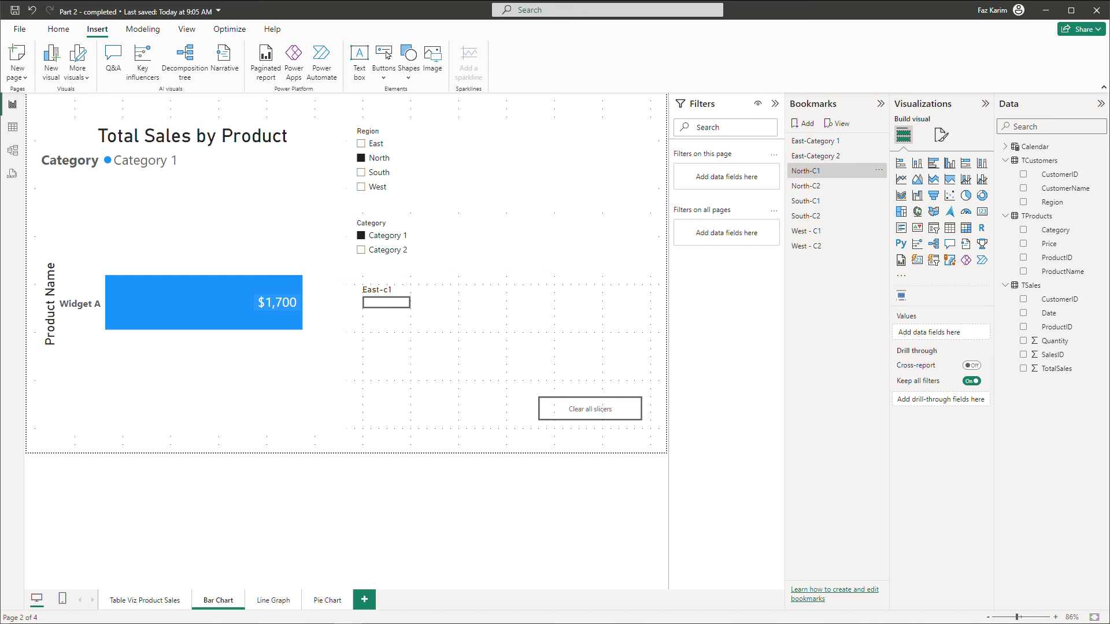
Step: Review the table, bar chart, line graph and pie chart pages, ending on the Table Viz Product Sales page
left_click(142, 601)
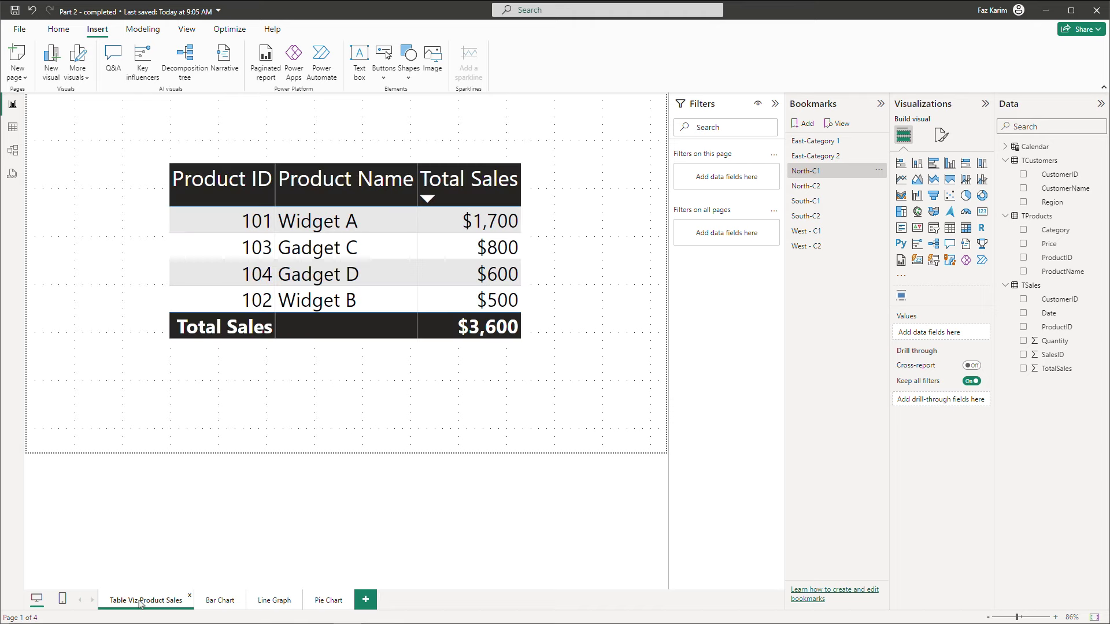
left_click(218, 601)
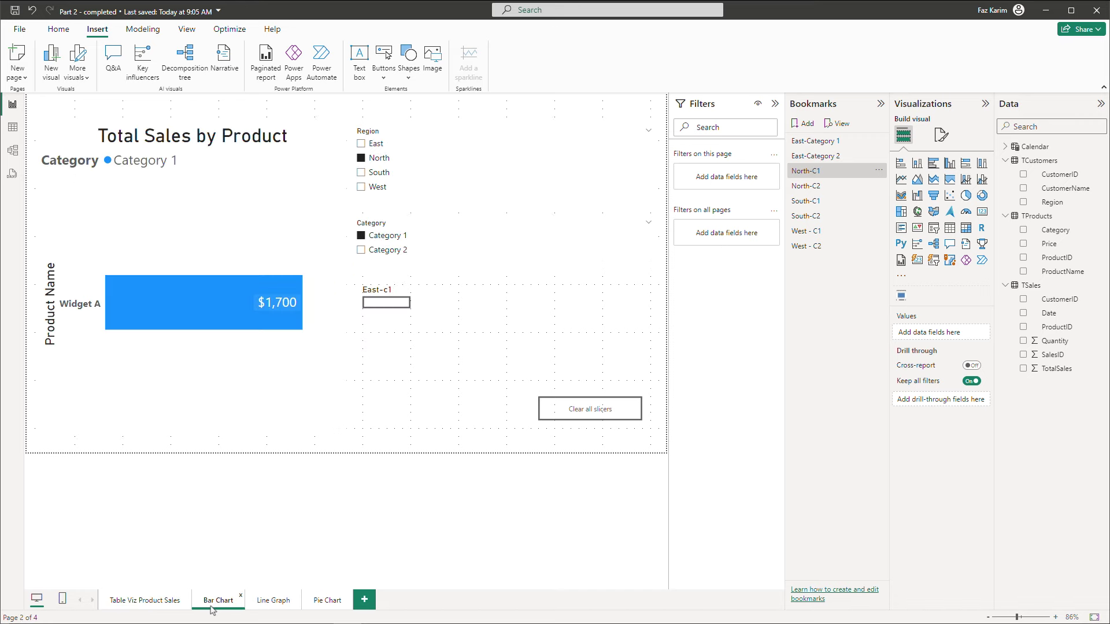
left_click(269, 604)
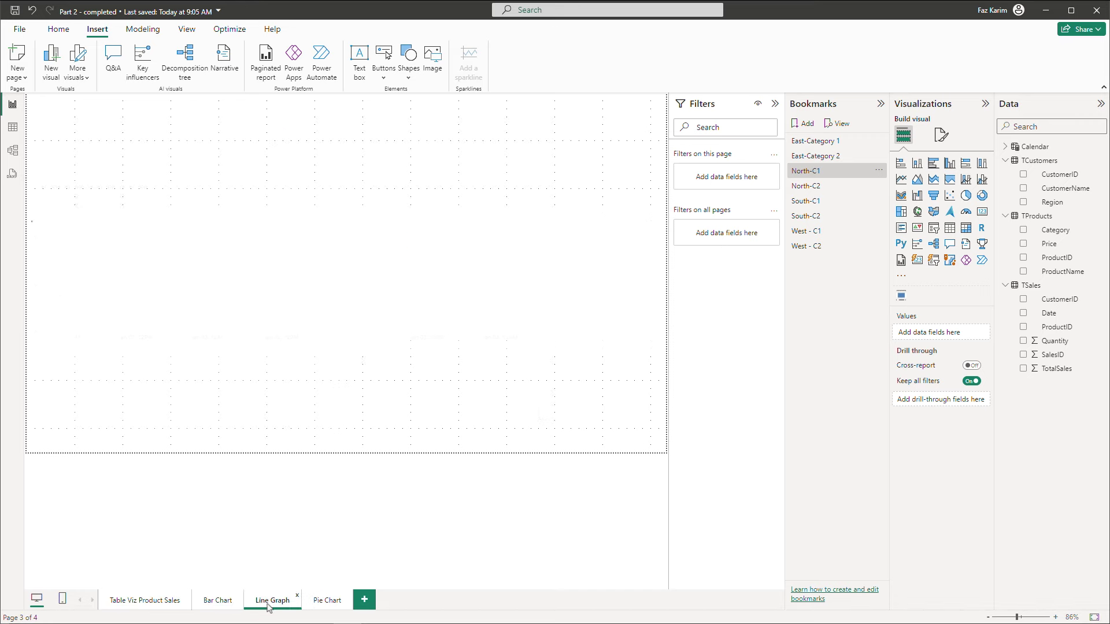
left_click(319, 601)
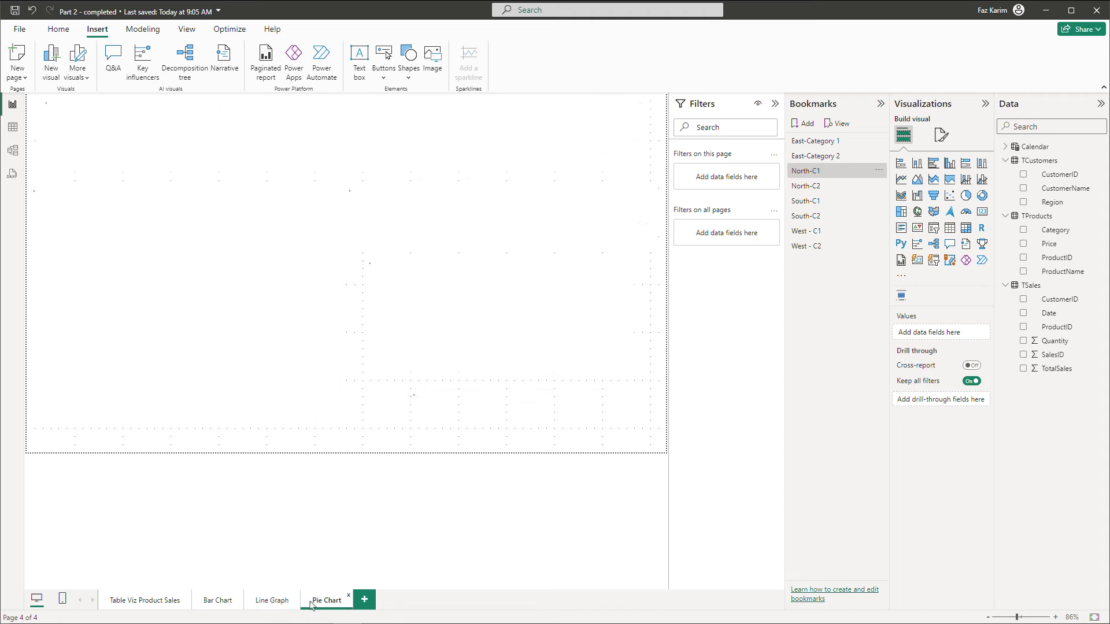
left_click(273, 605)
left_click(219, 602)
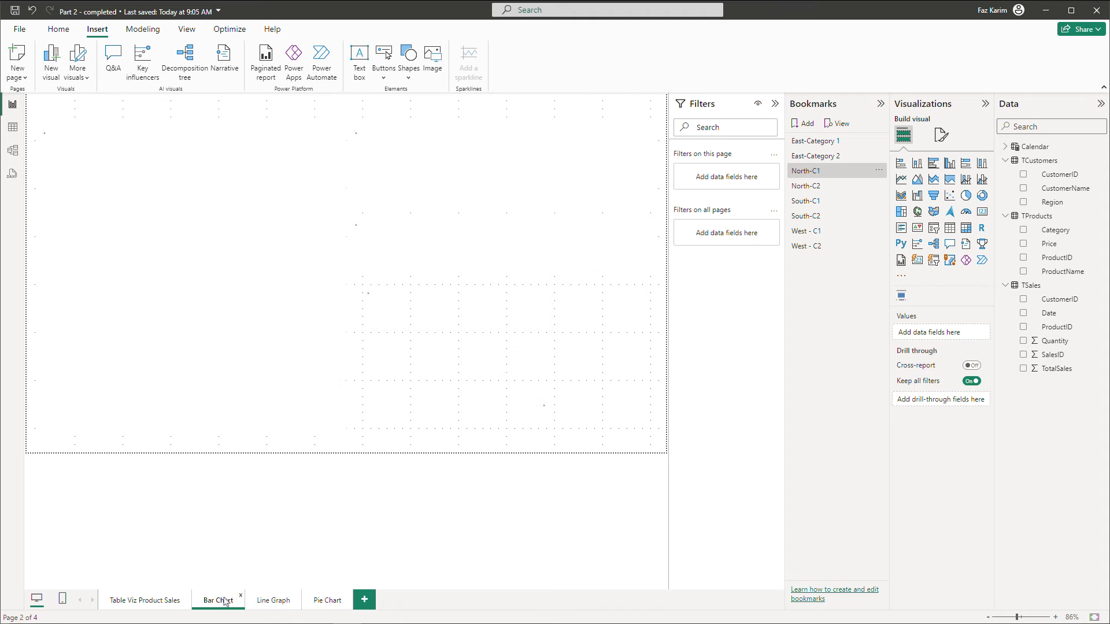
left_click(144, 600)
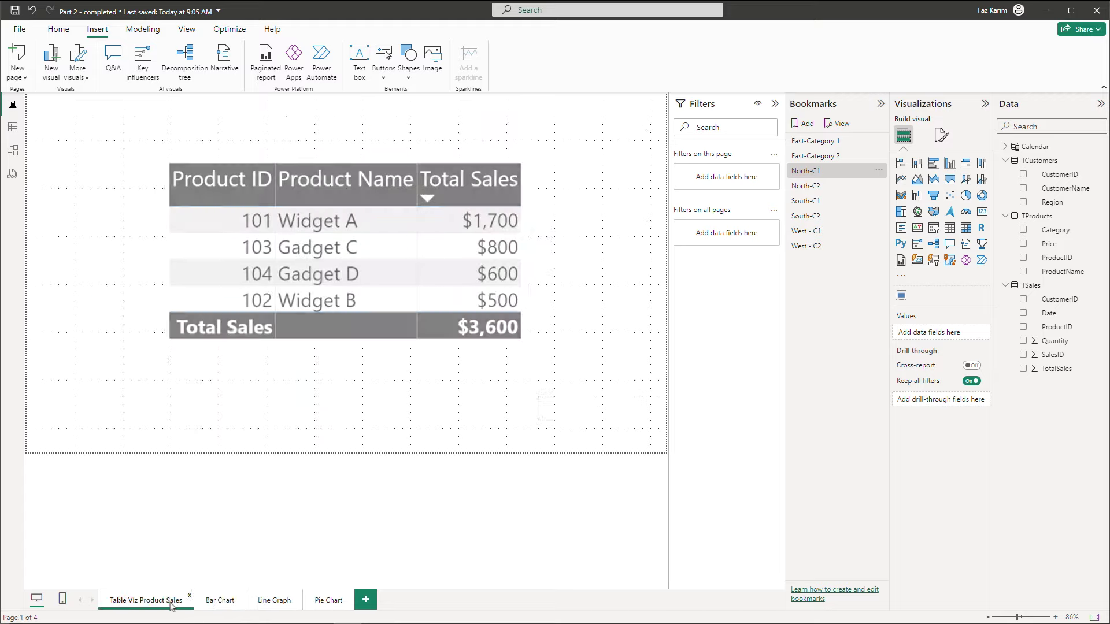